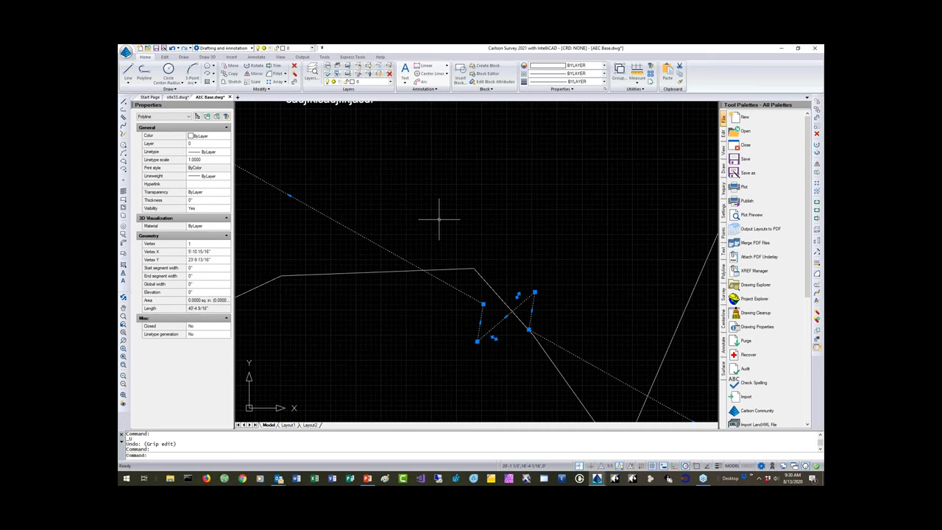
# - Clear the polyline selection and display the layers of site33.dwg in the IntelliCAD Explorer
pyautogui.press('Escape')
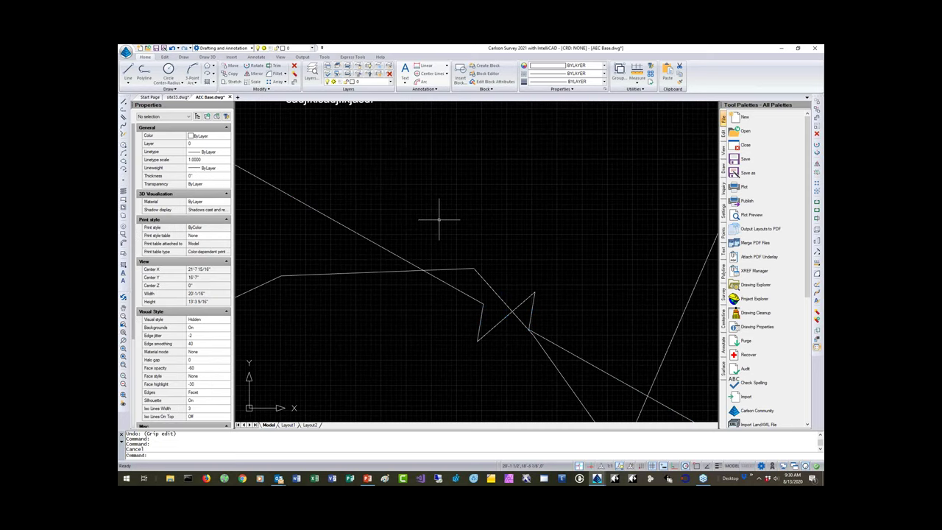
pyautogui.moveTo(346, 139); pyautogui.dragTo(456, 246, button='middle')
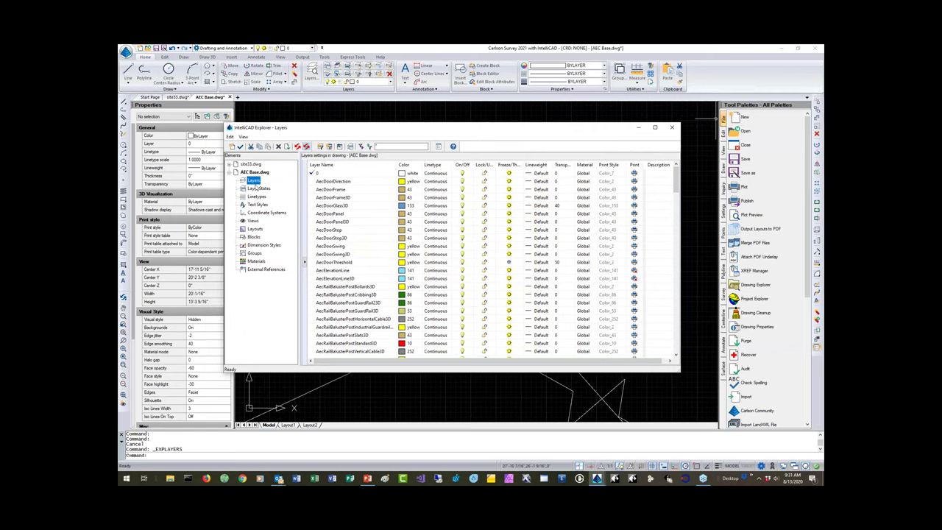
pyautogui.click(230, 165)
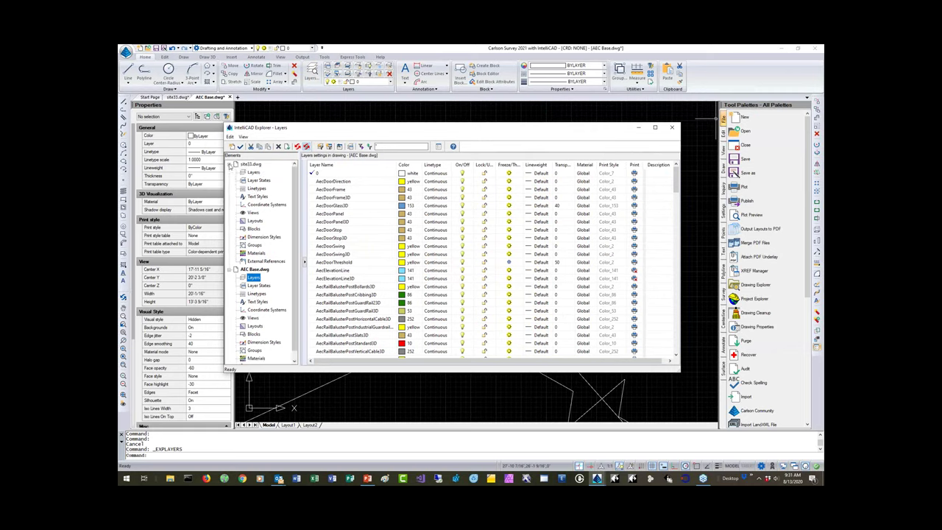
pyautogui.click(259, 181)
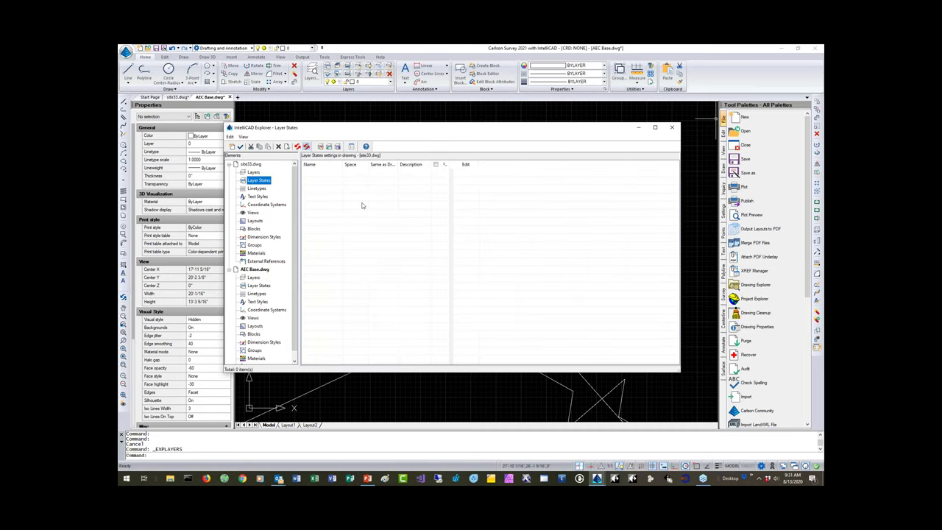
pyautogui.scroll(-1, 291, 197)
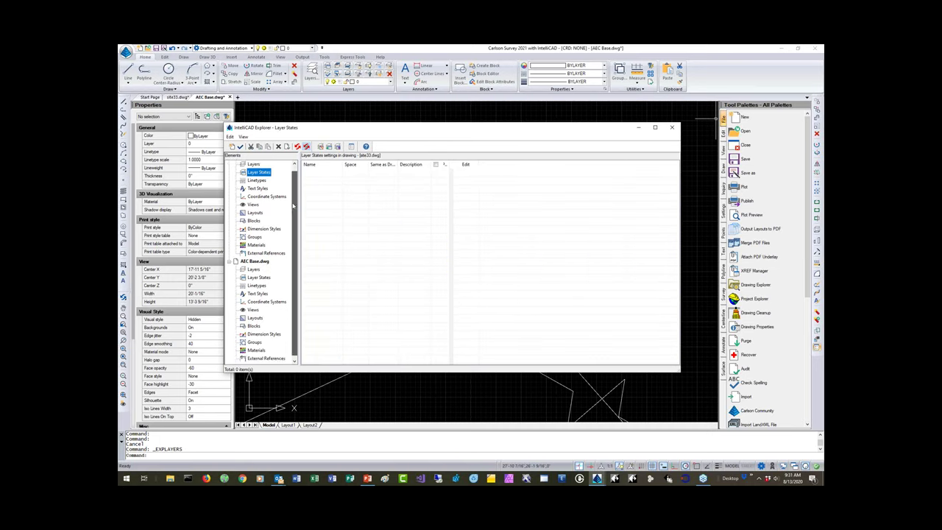
pyautogui.press('Up')
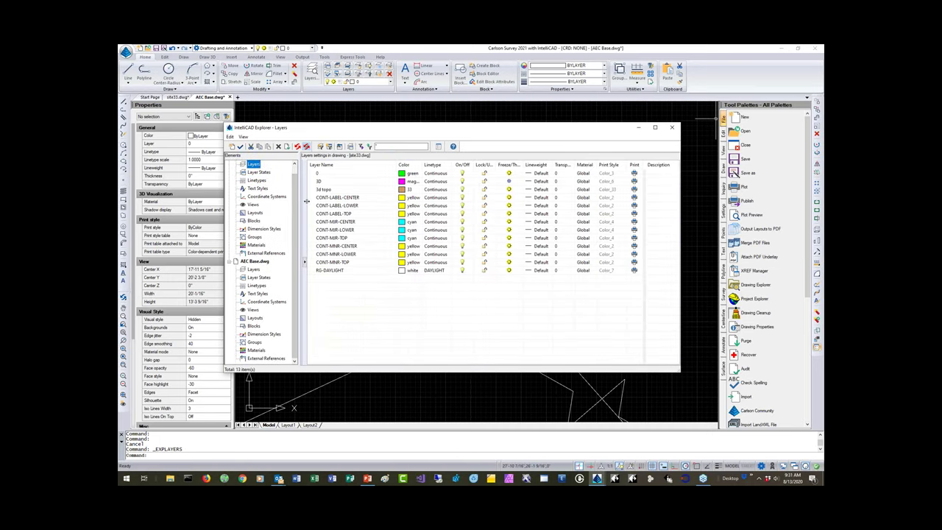
pyautogui.scroll(1, 295, 201)
# - Copy the layers CONT-LABEL-CENTER through CONT-MNR-TOP from site33.dwg
pyautogui.click(347, 199)
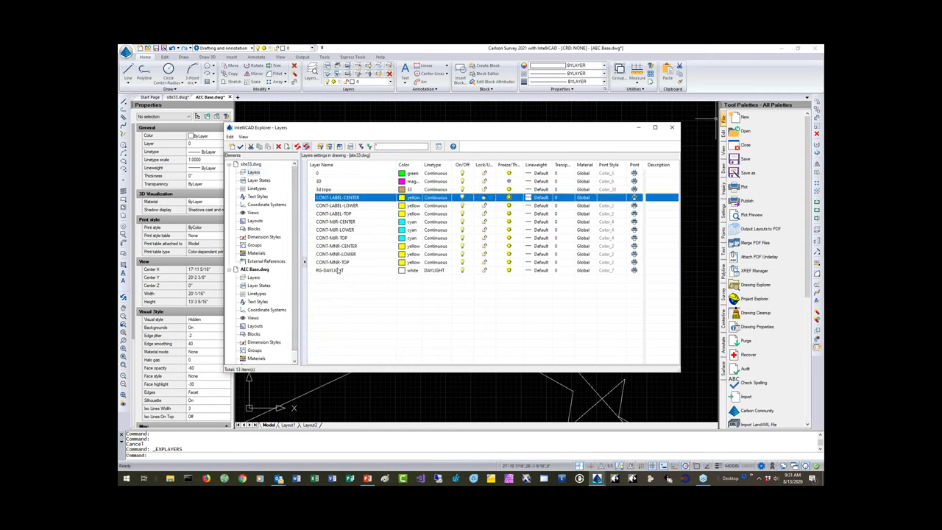
pyautogui.keyDown('shift'); pyautogui.click(338, 261); pyautogui.keyUp('shift')
pyautogui.rightClick(340, 254)
pyautogui.press('Escape')
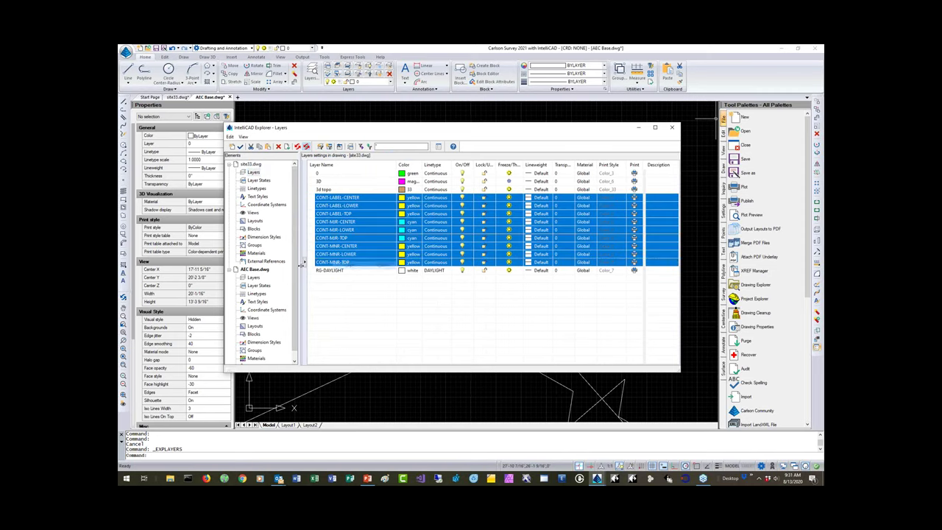
# - Paste the copied CONT layers into the layer list of AEC Base.dwg and check them at its end
pyautogui.scroll(-1, 271, 302)
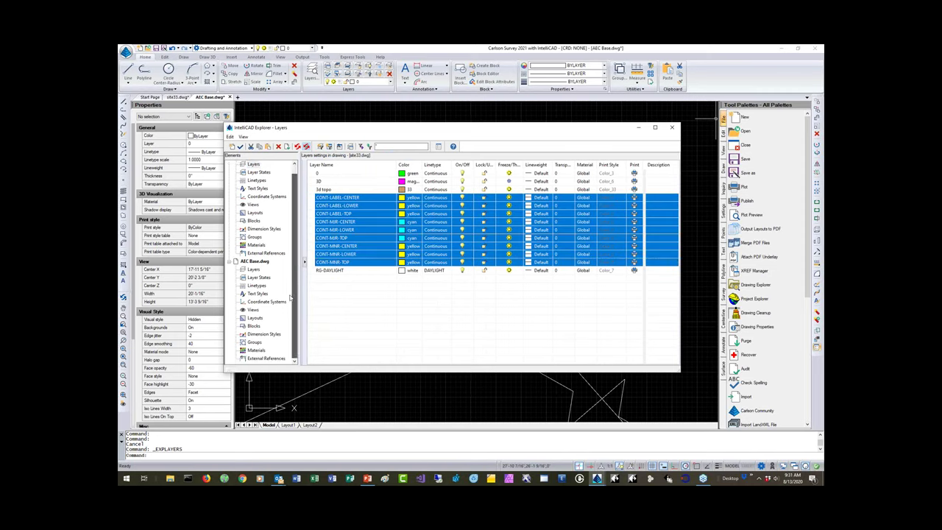
pyautogui.click(254, 270)
pyautogui.scroll(-15, 567, 282)
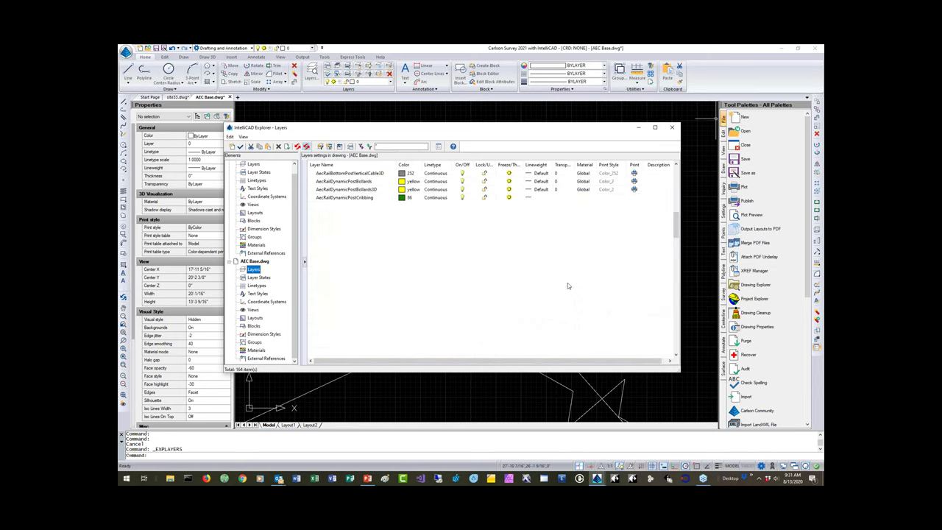
pyautogui.scroll(-5, 566, 287)
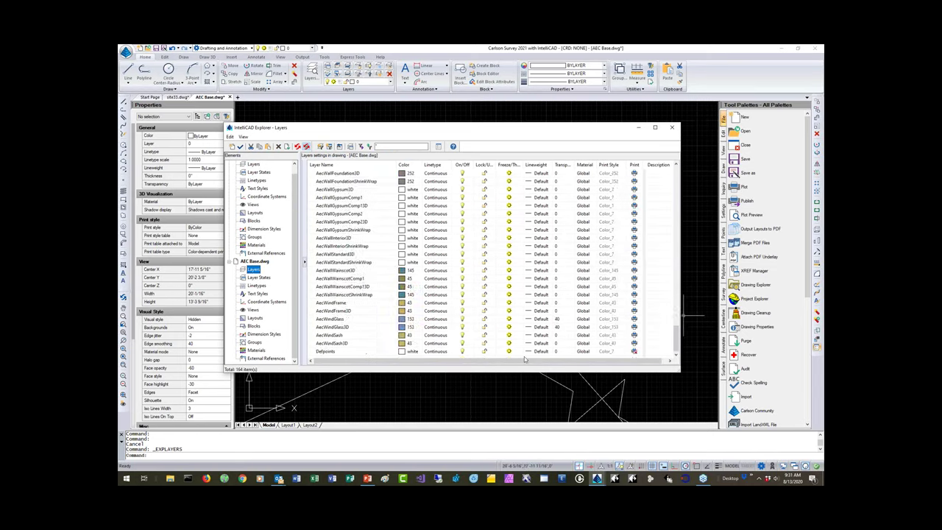
pyautogui.rightClick(423, 286)
pyautogui.click(449, 321)
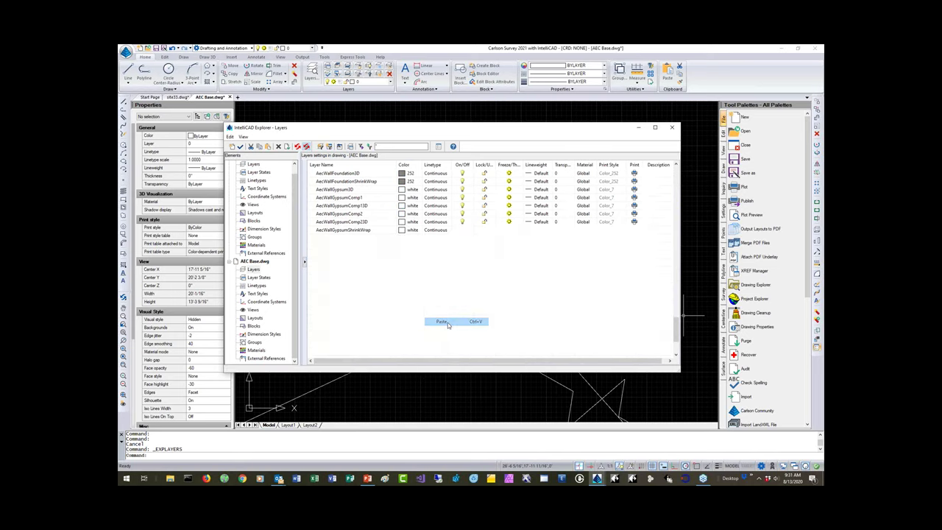
pyautogui.scroll(-3, 391, 314)
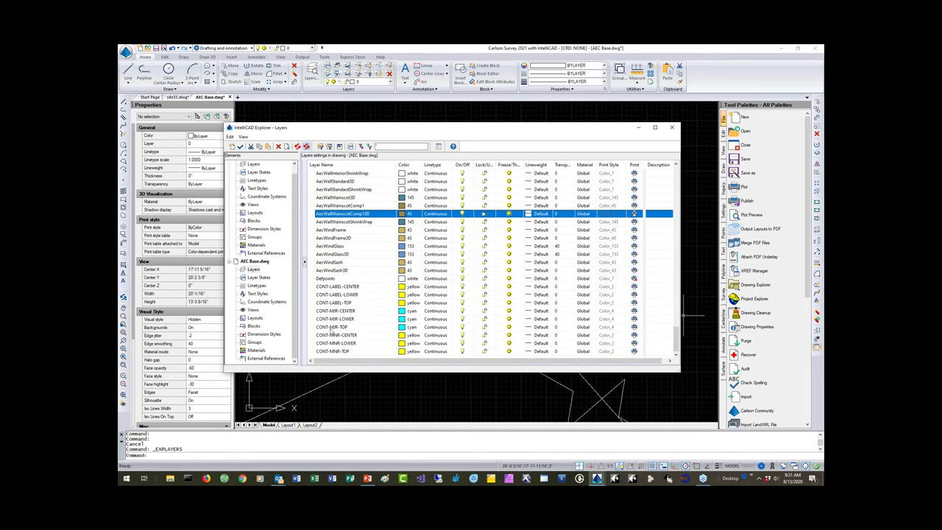
pyautogui.scroll(10, 364, 306)
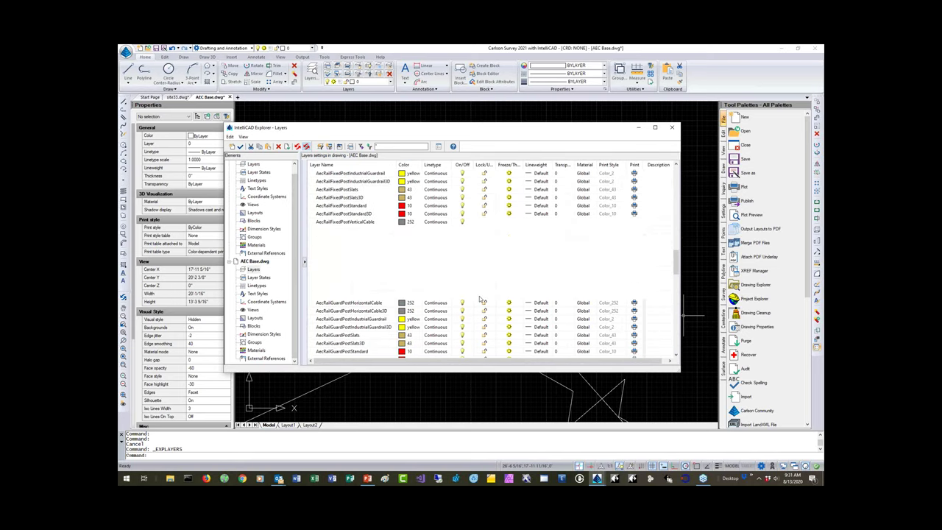
# - Widen the explorer window and slightly enlarge its elements pane
pyautogui.click(698, 259)
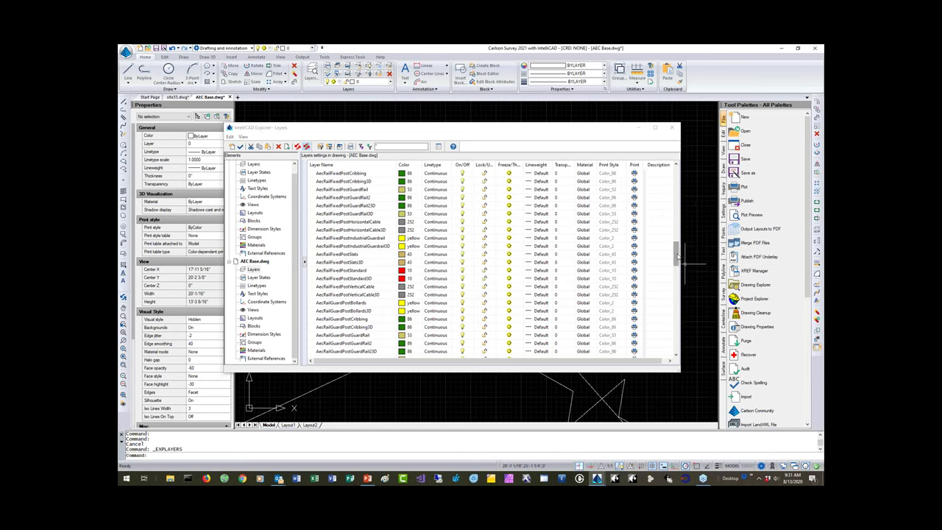
pyautogui.moveTo(679, 252); pyautogui.dragTo(779, 252)
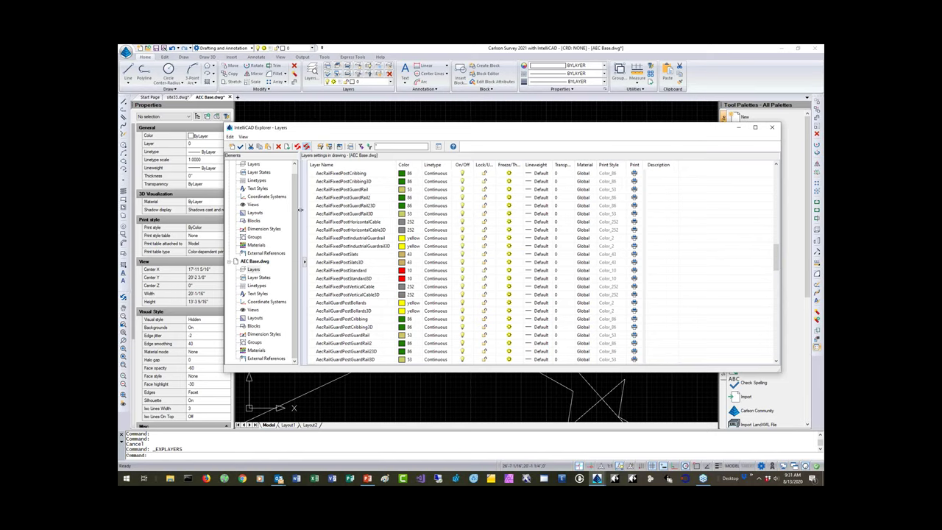
pyautogui.moveTo(301, 210); pyautogui.dragTo(334, 211)
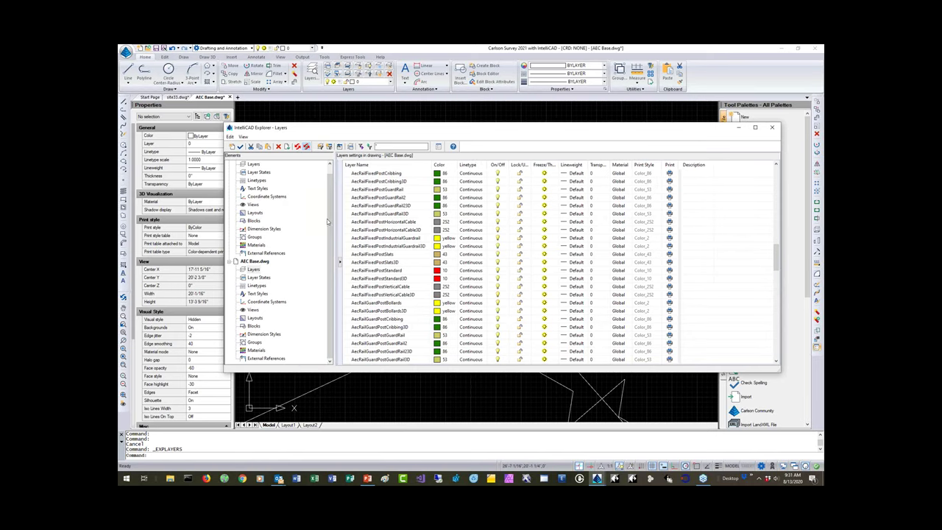
pyautogui.moveTo(335, 211); pyautogui.dragTo(304, 222)
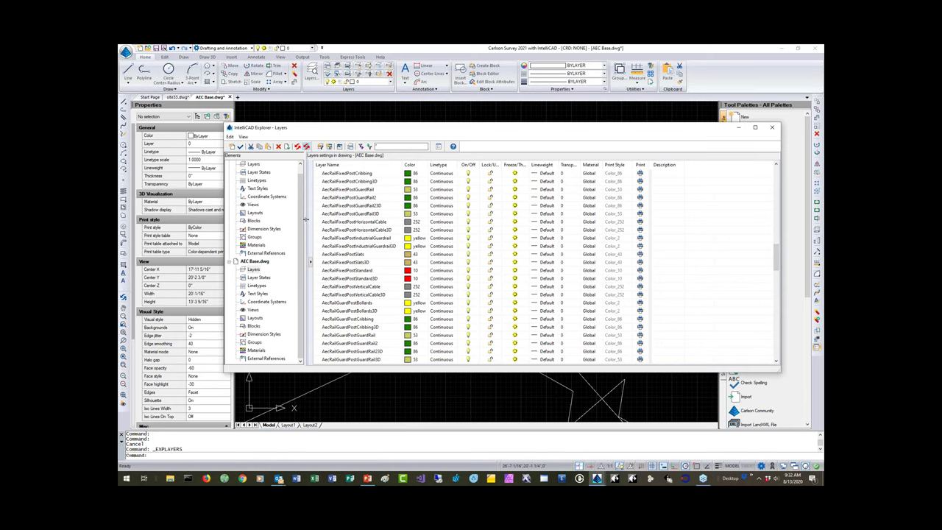
# - Select the AecRailFixedPostCribbing layer's material setting and move the explorer window aside to uncover the drawing
pyautogui.click(591, 175)
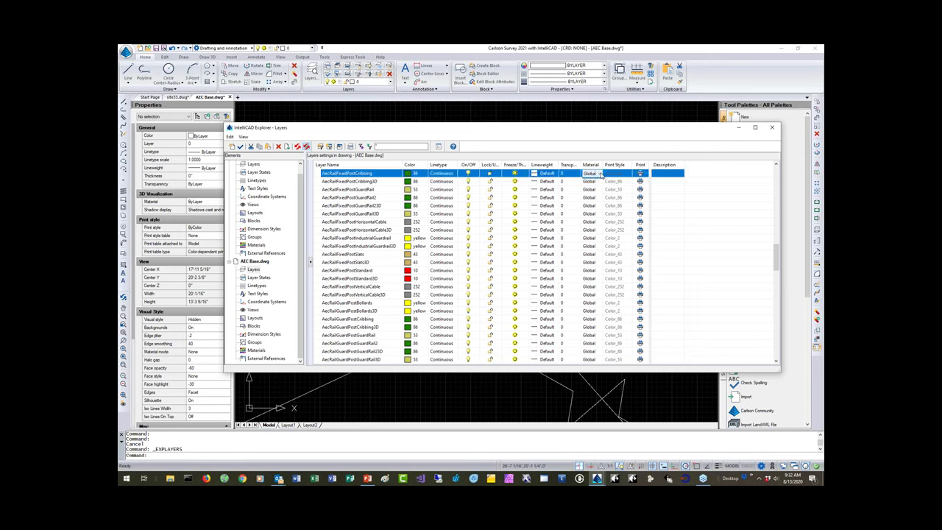
pyautogui.click(592, 175)
pyautogui.moveTo(404, 133); pyautogui.dragTo(430, 121)
pyautogui.scroll(1, 325, 171)
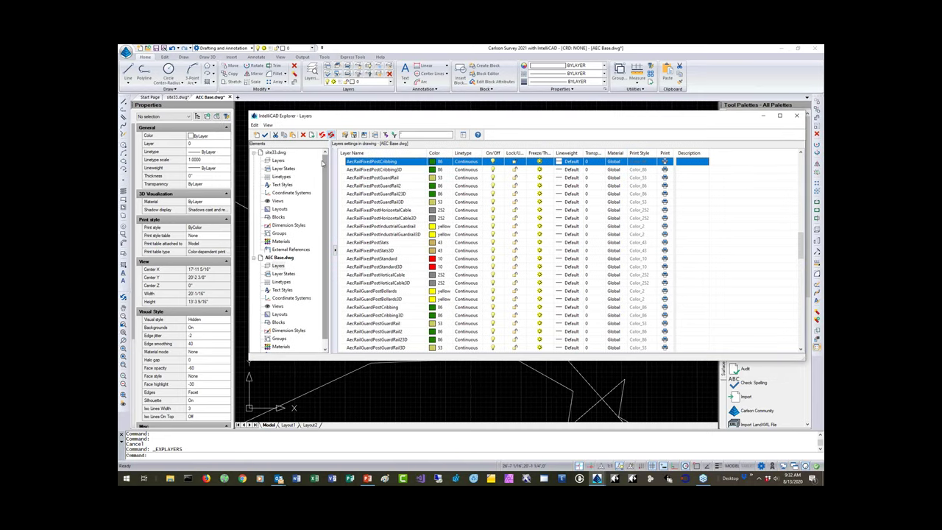
pyautogui.moveTo(395, 122); pyautogui.dragTo(512, 131)
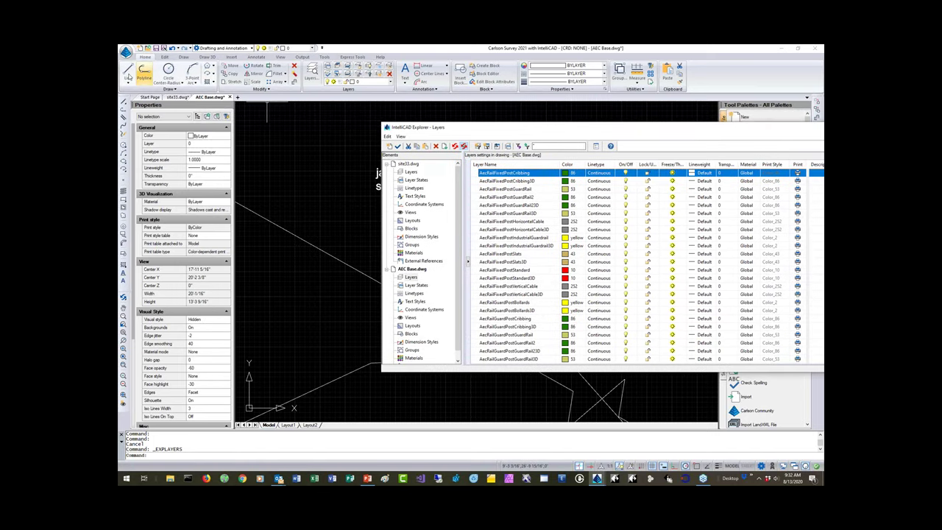
# - Draw a three-segment line down the uncovered part of the drawing while the explorer stays open
pyautogui.click(128, 74)
pyautogui.click(281, 154)
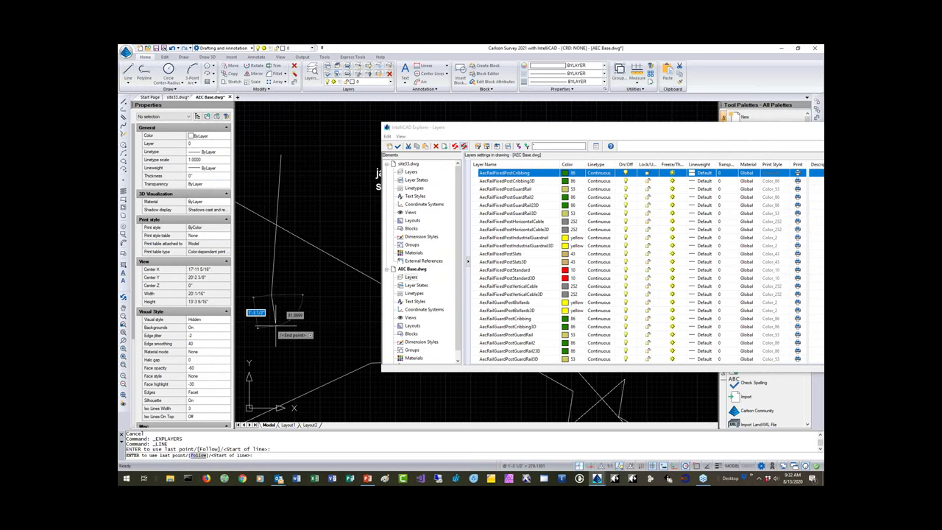
pyautogui.click(272, 294)
pyautogui.click(281, 341)
pyautogui.click(315, 407)
pyautogui.press('Return')
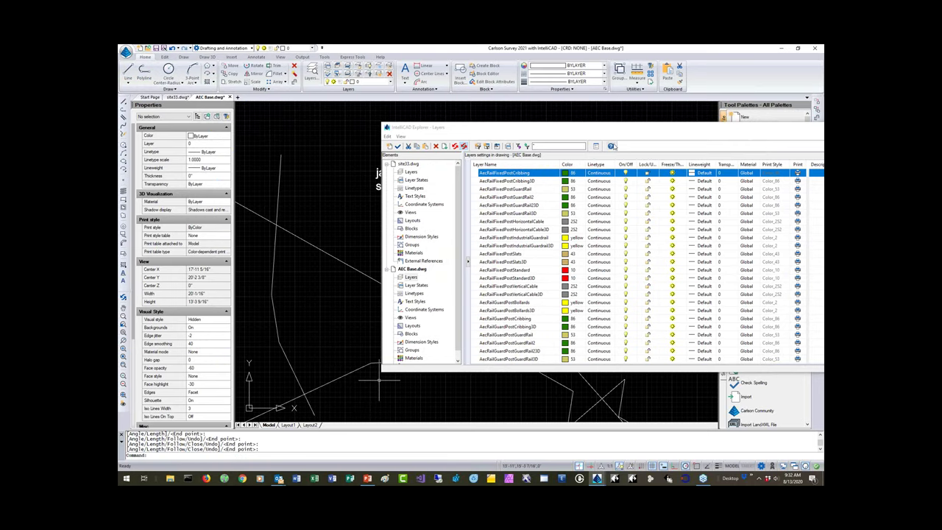
# - Dock the Layer Explorer above the drawing, set it to auto-hide and reveal it from its collapsed bar
pyautogui.doubleClick(442, 127)
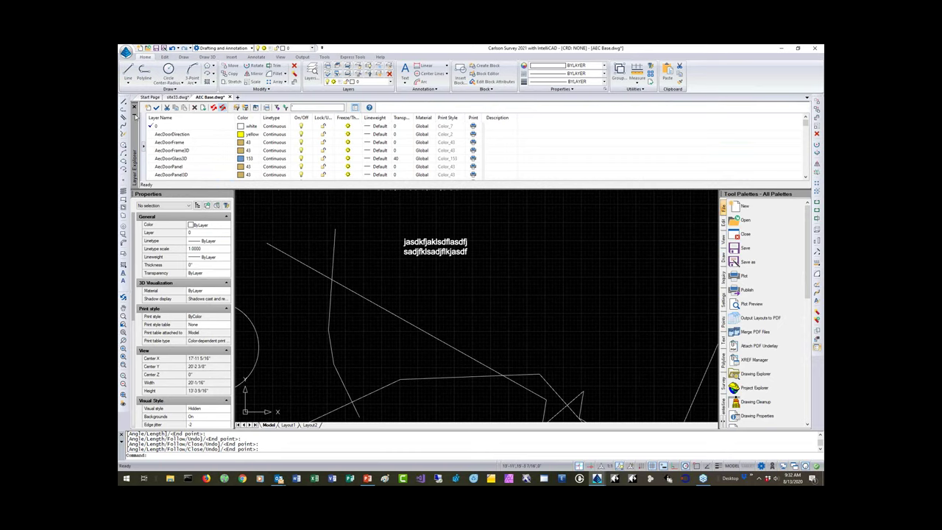
pyautogui.click(134, 116)
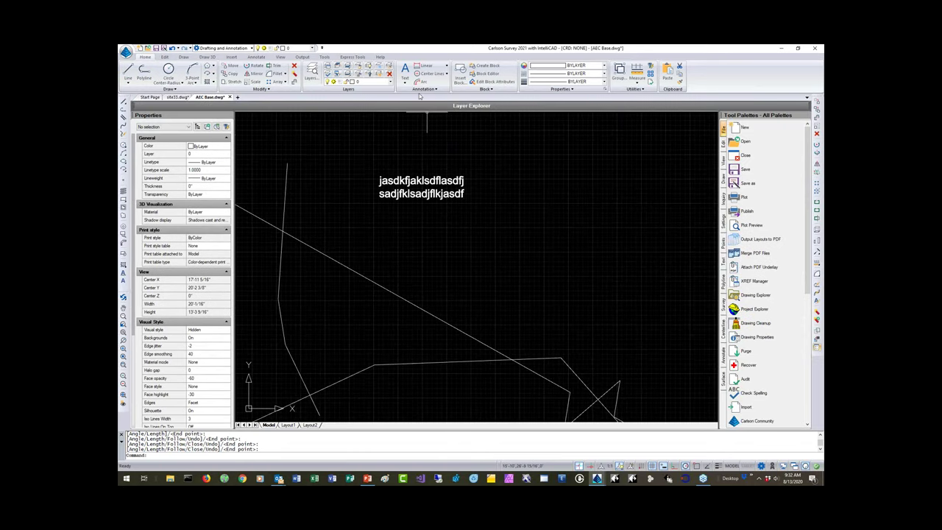
pyautogui.moveTo(417, 107)
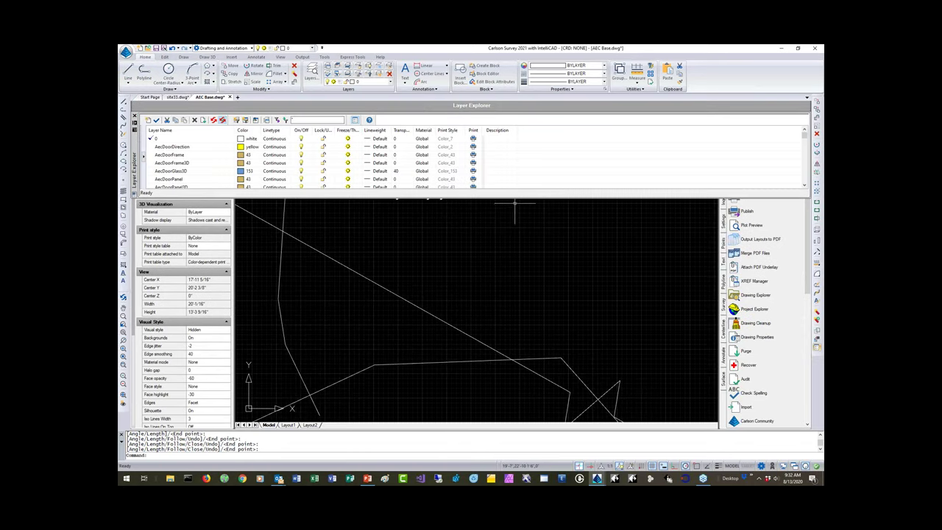
pyautogui.moveTo(231, 108)
# - Float the Layer Explorer again, reposition and narrow its window, and close it
pyautogui.doubleClick(353, 105)
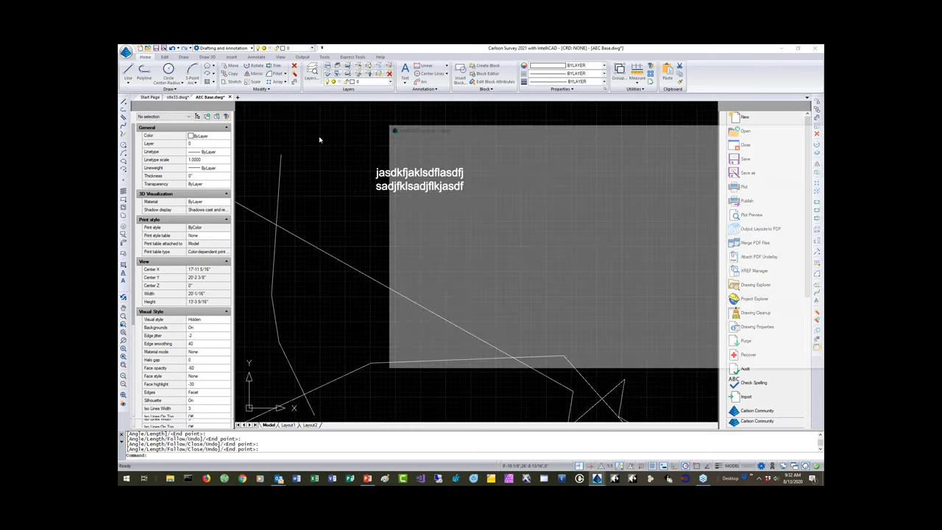
pyautogui.moveTo(443, 138); pyautogui.dragTo(332, 120)
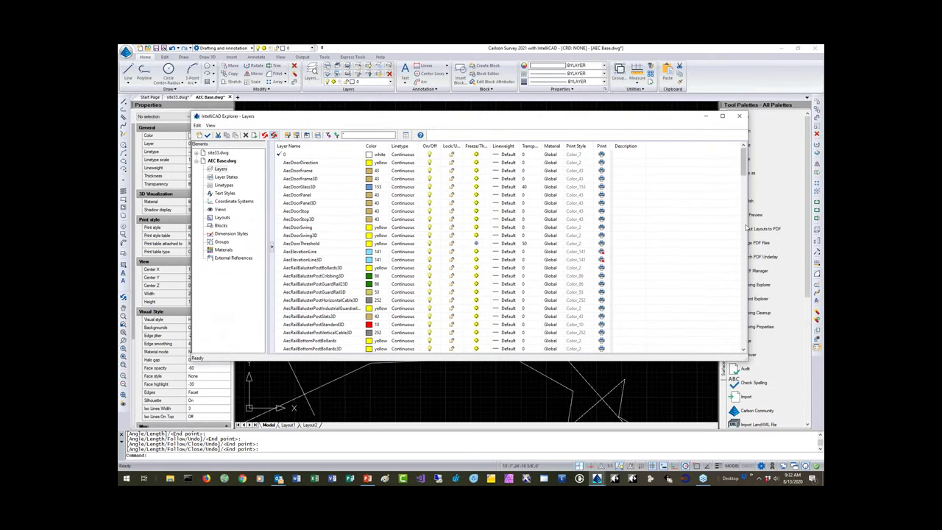
pyautogui.moveTo(748, 221); pyautogui.dragTo(627, 221)
pyautogui.moveTo(483, 124); pyautogui.dragTo(461, 130)
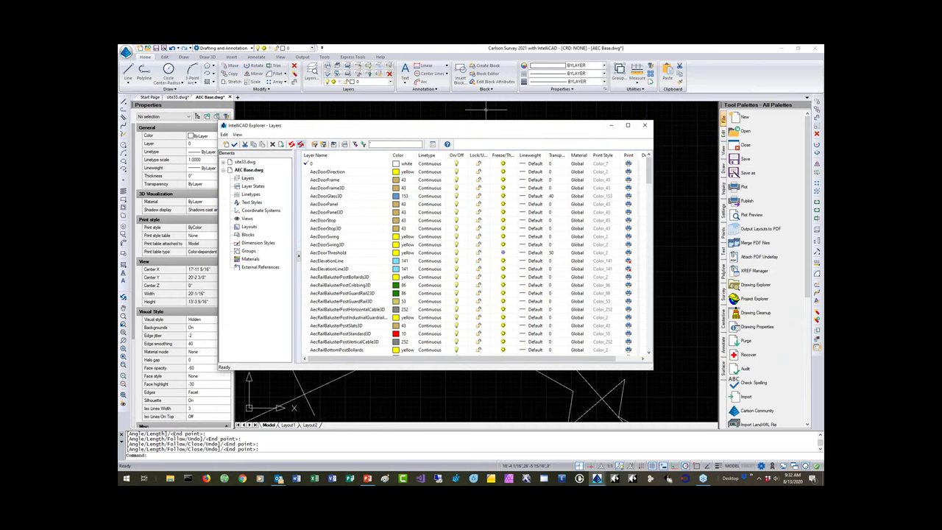
pyautogui.click(645, 125)
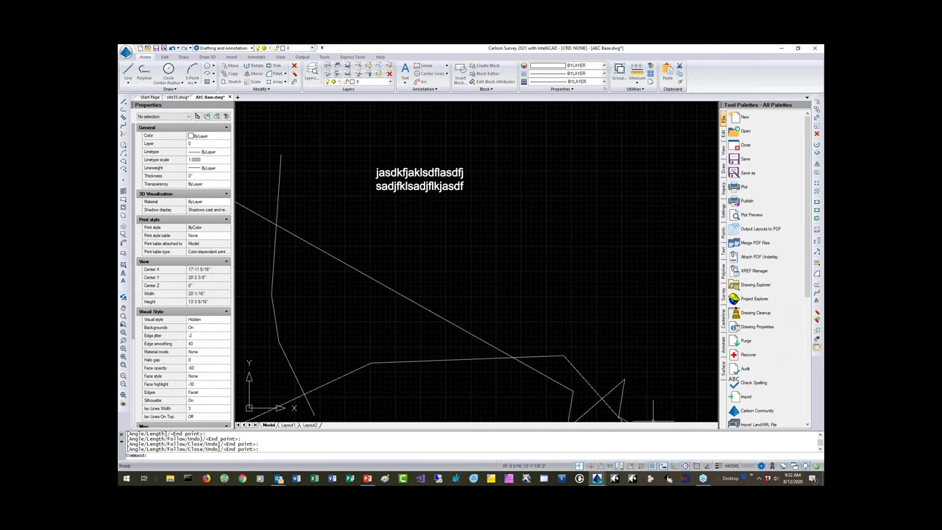
# - Turn on the clean screen display to view the drawing at full size, and restore the normal interface
pyautogui.click(785, 467)
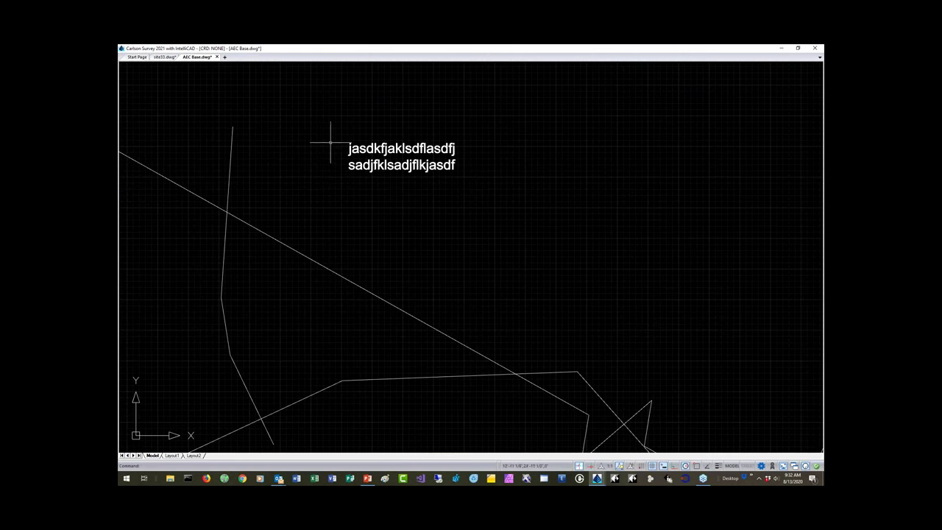
pyautogui.scroll(-3, 371, 278)
pyautogui.scroll(3, 398, 272)
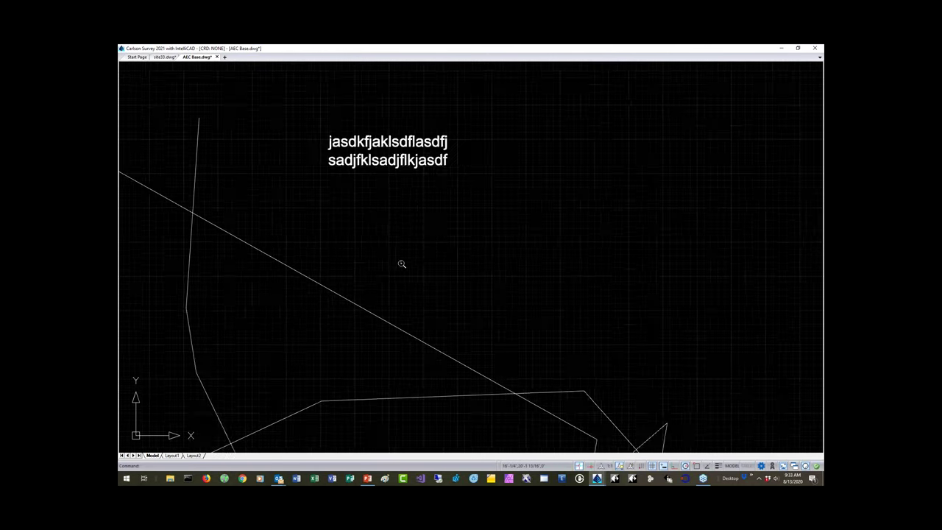
pyautogui.scroll(-2, 401, 267)
pyautogui.scroll(1, 400, 269)
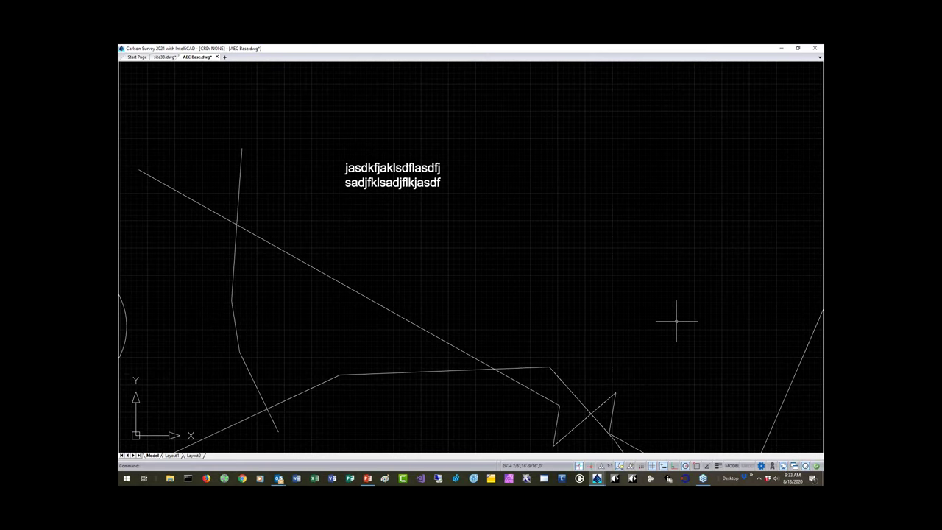
pyautogui.click(783, 465)
pyautogui.click(783, 466)
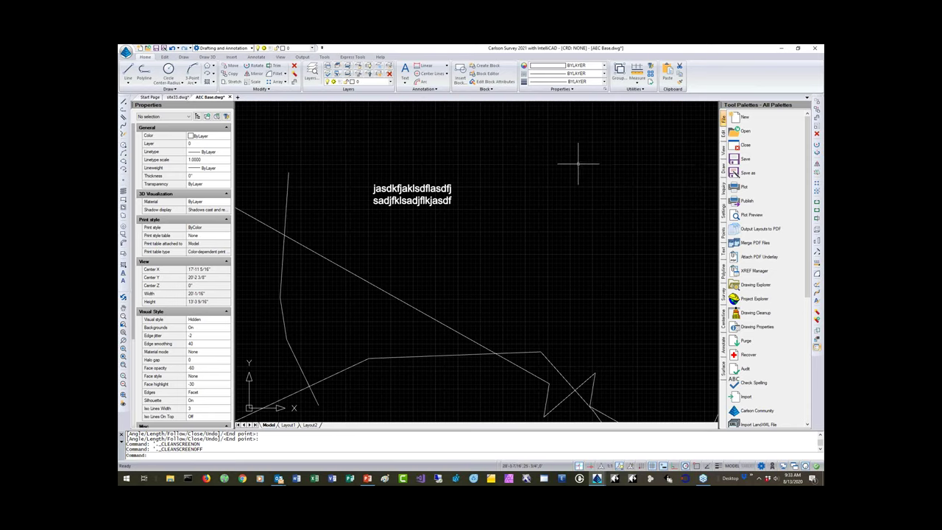
pyautogui.scroll(-4, 594, 204)
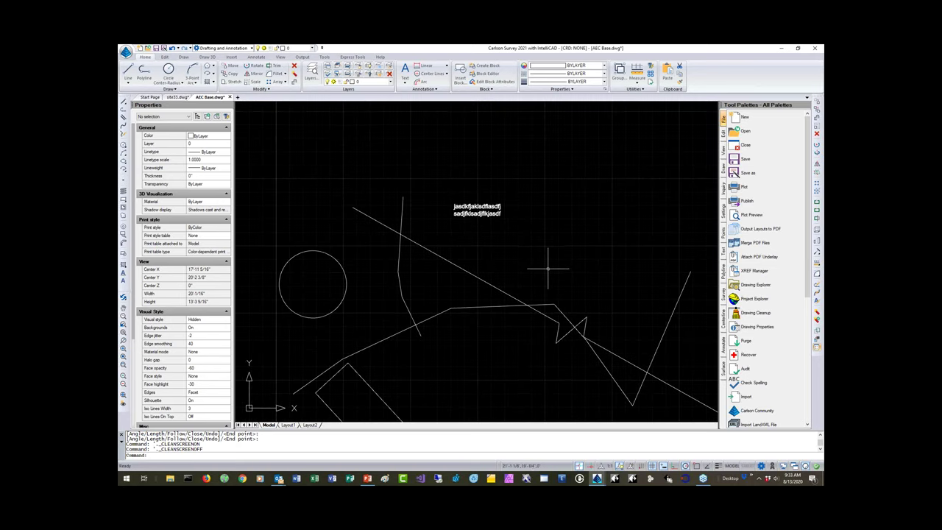
pyautogui.write('E')
pyautogui.press('Return')
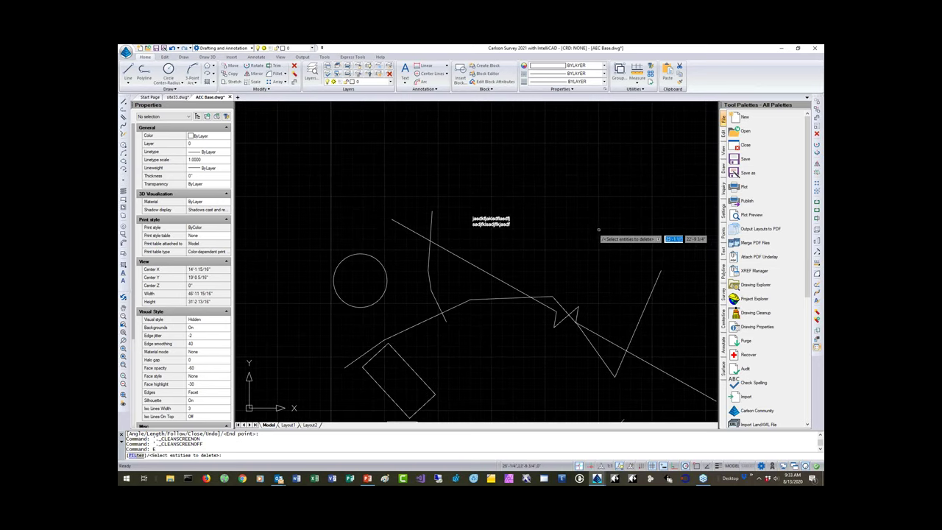
pyautogui.write('all')
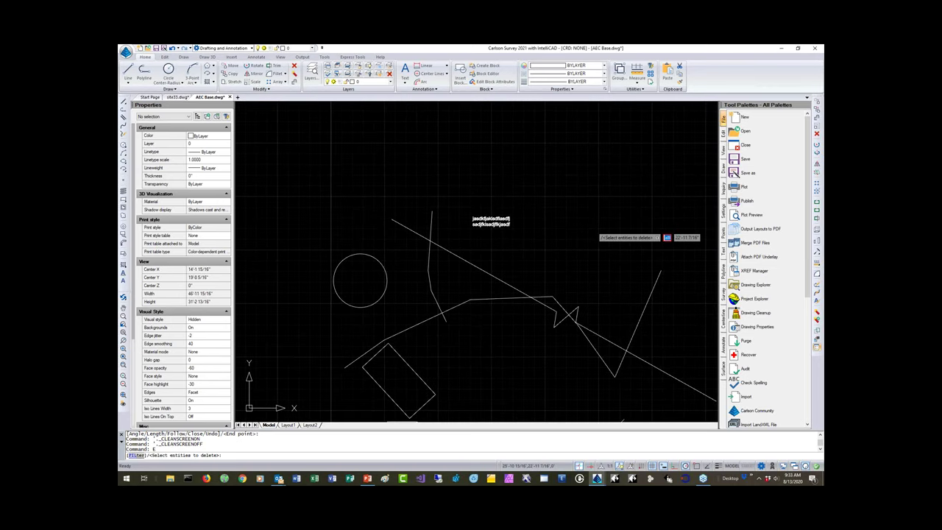
pyautogui.press('Escape')
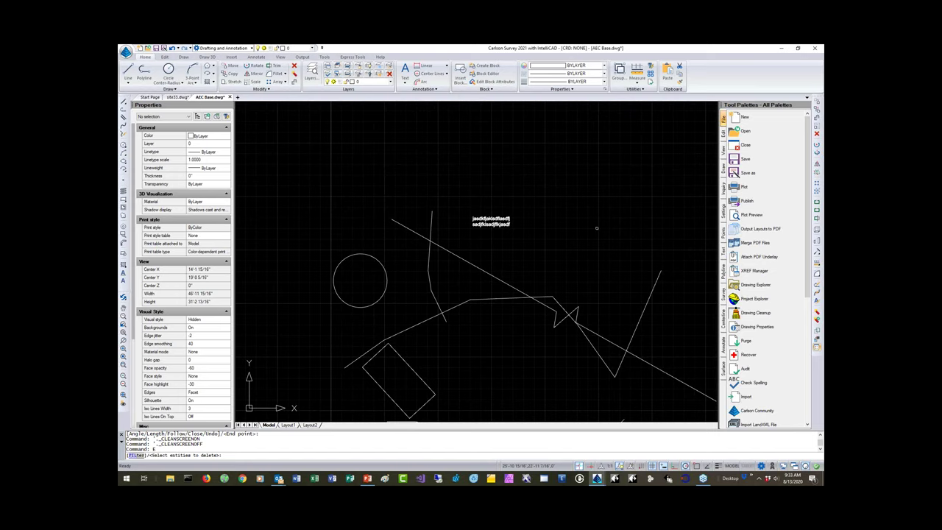
# - Select all the lines, shapes and text in the visible part of the drawing with a crossing window and erase them
pyautogui.click(667, 206)
pyautogui.click(305, 419)
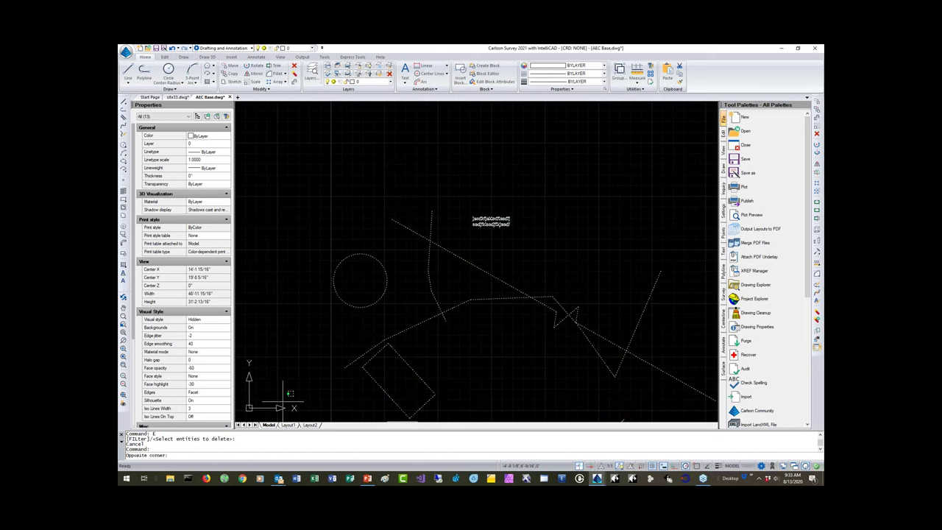
pyautogui.press('Delete')
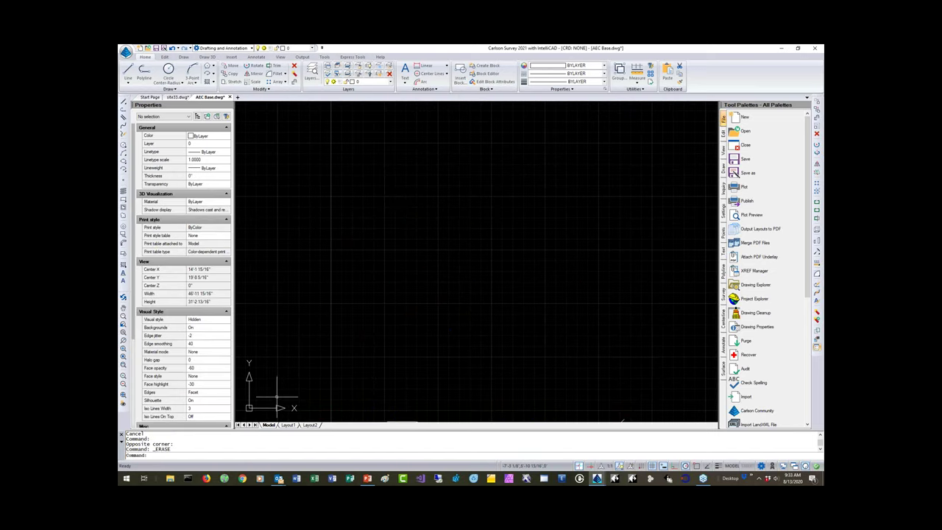
# - Draw a facet model box about 6'-3" deep in the emptied drawing and give it a freehand height
pyautogui.click(207, 56)
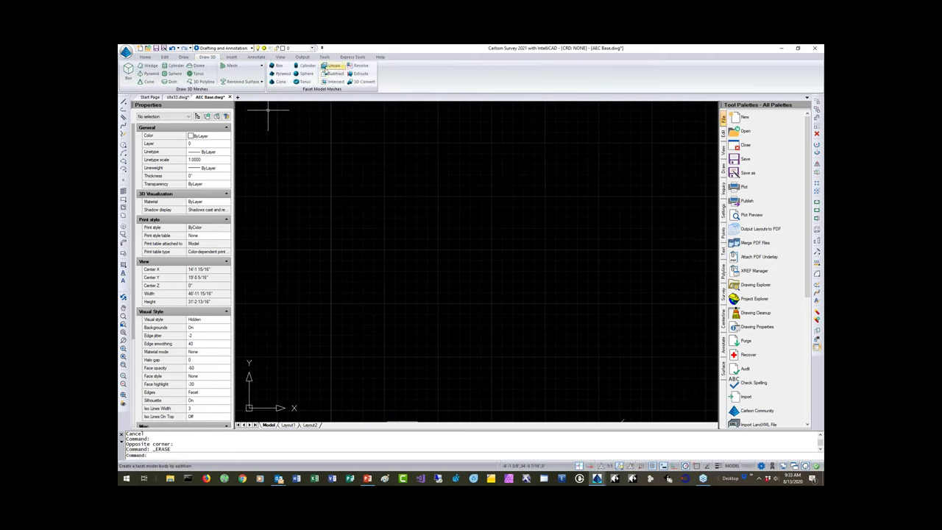
pyautogui.click(128, 70)
pyautogui.click(325, 287)
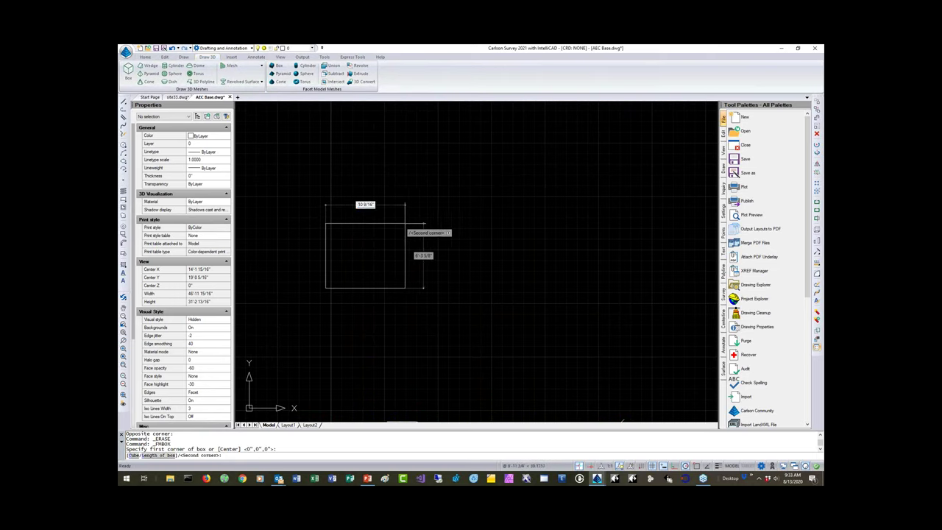
pyautogui.click(407, 224)
pyautogui.click(515, 169)
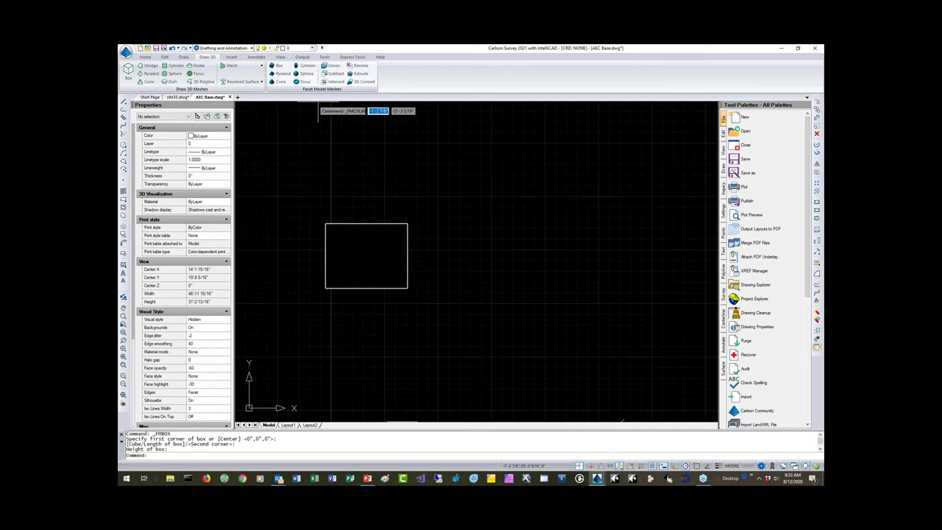
# - Draw a facet model cylinder just beside the box, with a radius of about 1'-9 1/2" and a height of about 10'-2"
pyautogui.click(301, 67)
pyautogui.click(432, 270)
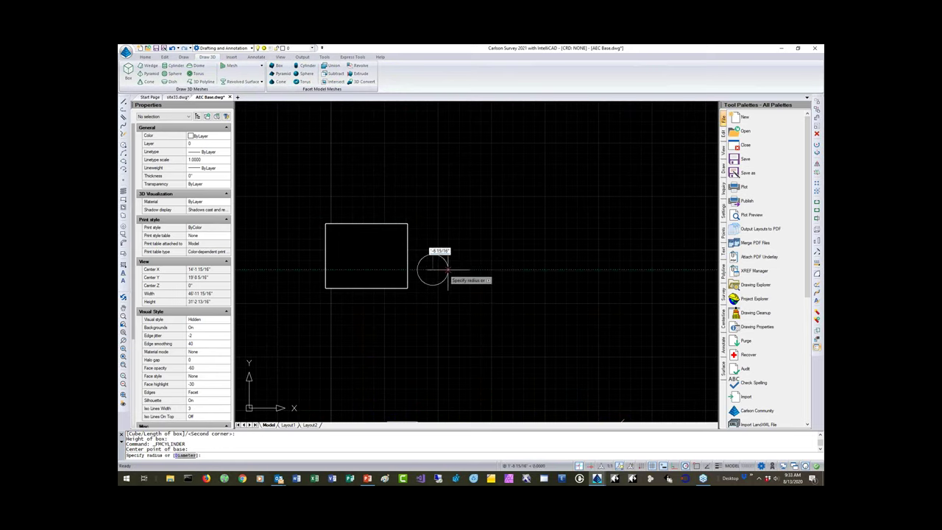
pyautogui.click(451, 273)
pyautogui.click(515, 204)
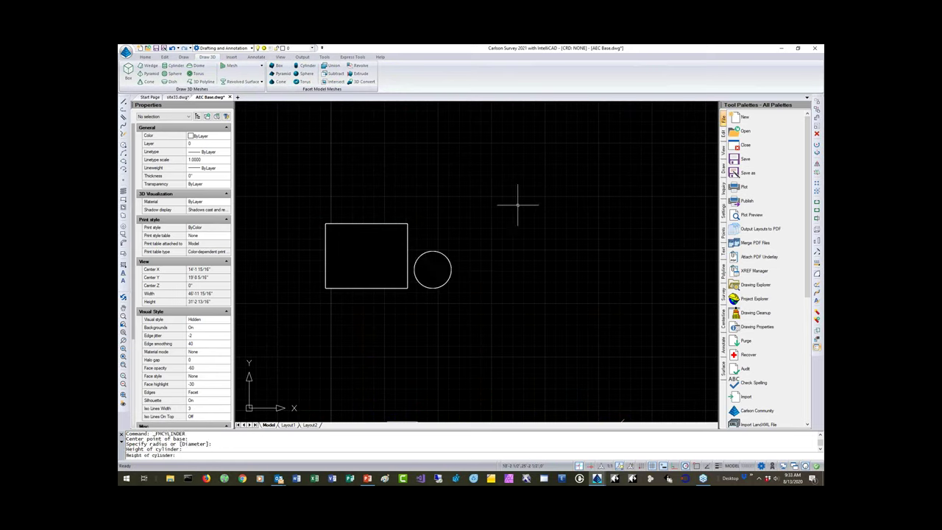
# - Draw a facet model pyramid next to the box and cylinder, picking its center, base radius and height freehand
pyautogui.click(280, 73)
pyautogui.click(434, 204)
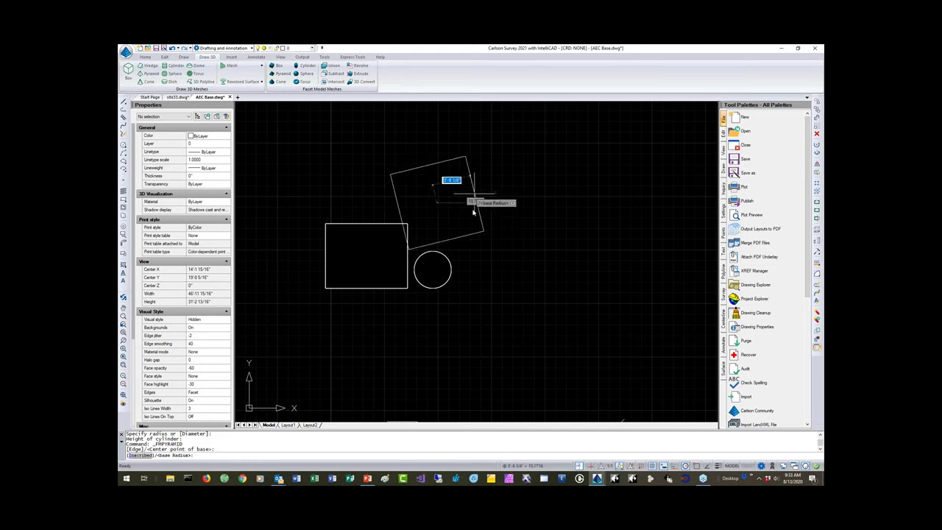
pyautogui.click(451, 220)
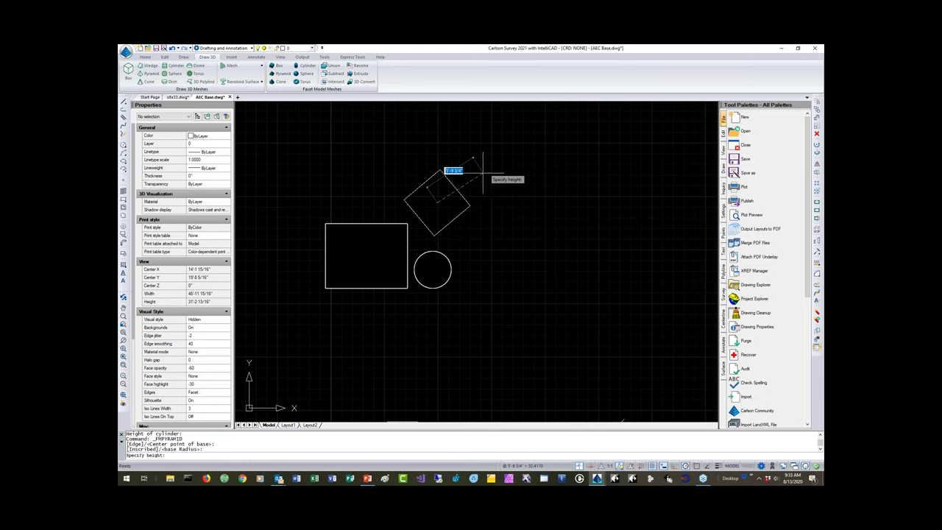
pyautogui.click(500, 200)
# - In a 3D view, stretch the cylinder downward from its base center grip to a height of about 11'-7"
pyautogui.keyDown('shift'); pyautogui.moveTo(438, 270); pyautogui.dragTo(221, 206, button='middle'); pyautogui.keyUp('shift')
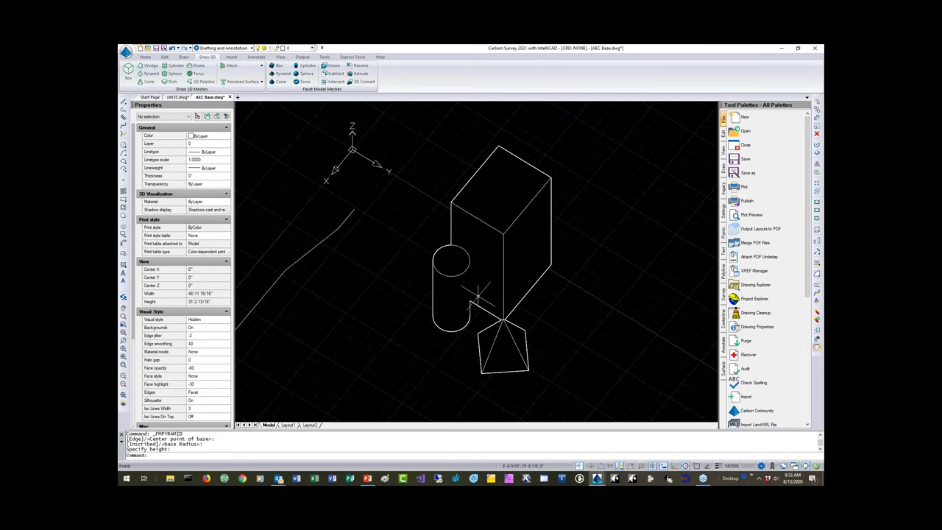
pyautogui.moveTo(652, 206); pyautogui.dragTo(574, 186, button='middle')
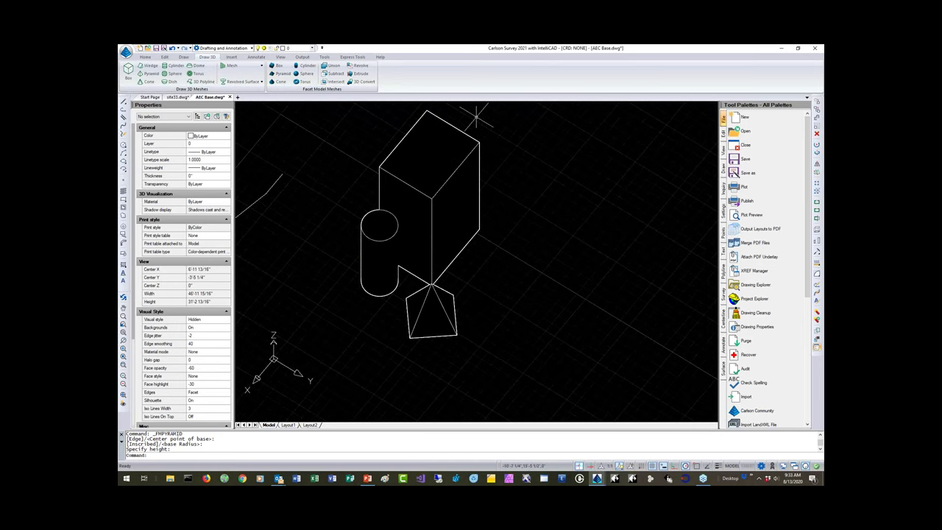
pyautogui.keyDown('shift'); pyautogui.moveTo(442, 247); pyautogui.dragTo(601, 277, button='middle'); pyautogui.keyUp('shift')
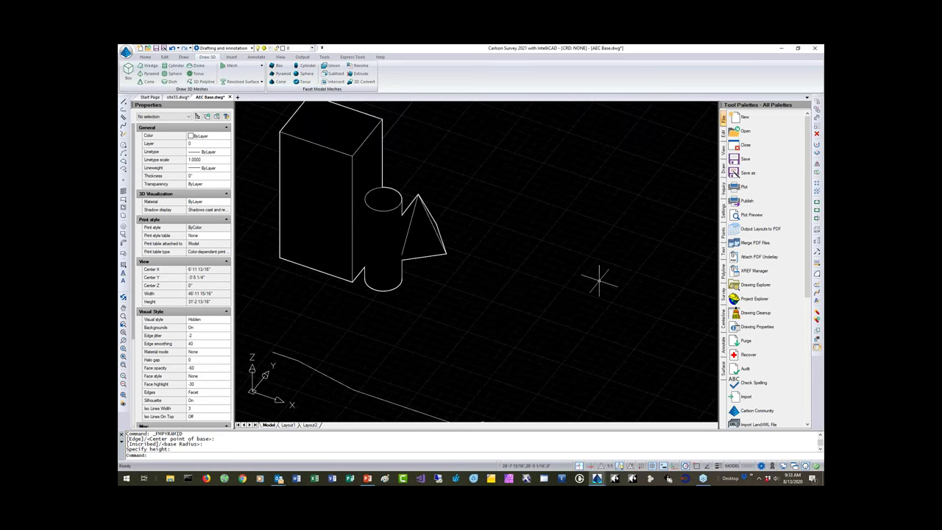
pyautogui.click(385, 284)
pyautogui.click(384, 280)
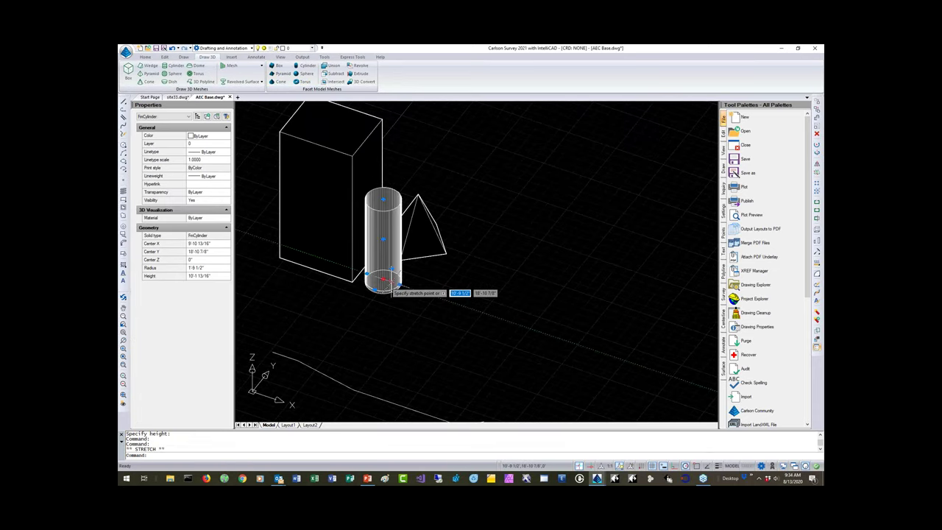
pyautogui.click(386, 294)
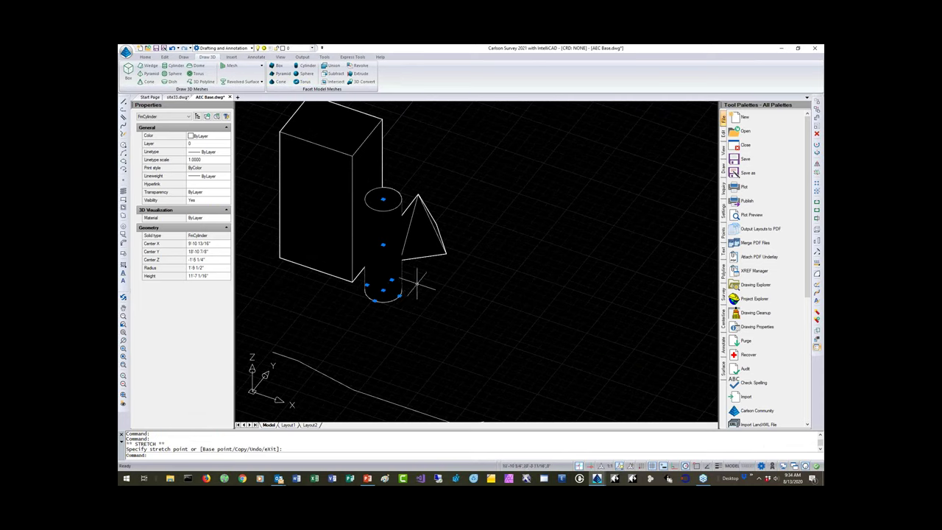
pyautogui.press('Escape')
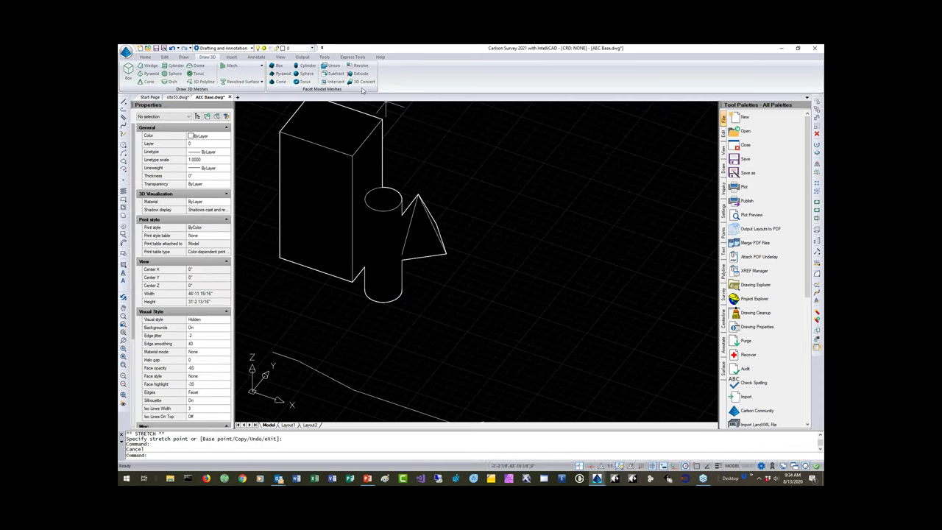
# - Set the visual style of the 3D view to Conceptual
pyautogui.click(281, 57)
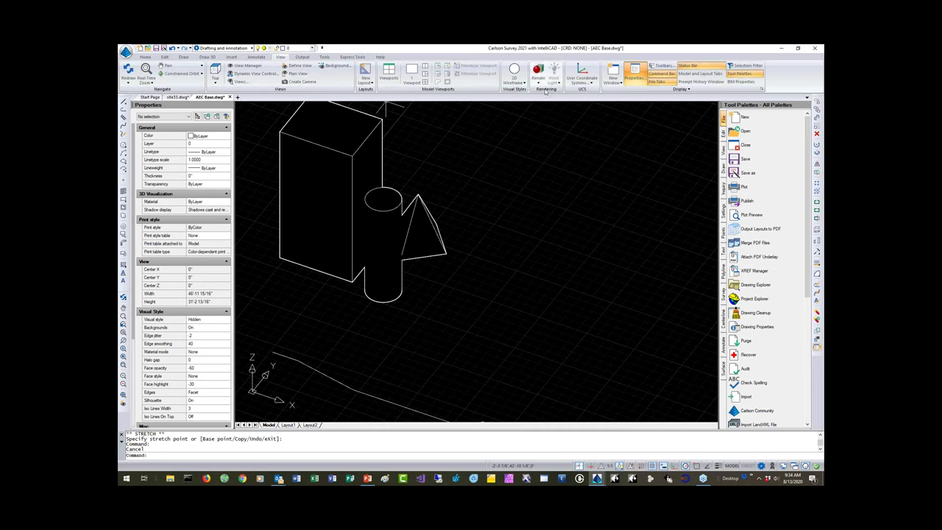
pyautogui.click(514, 80)
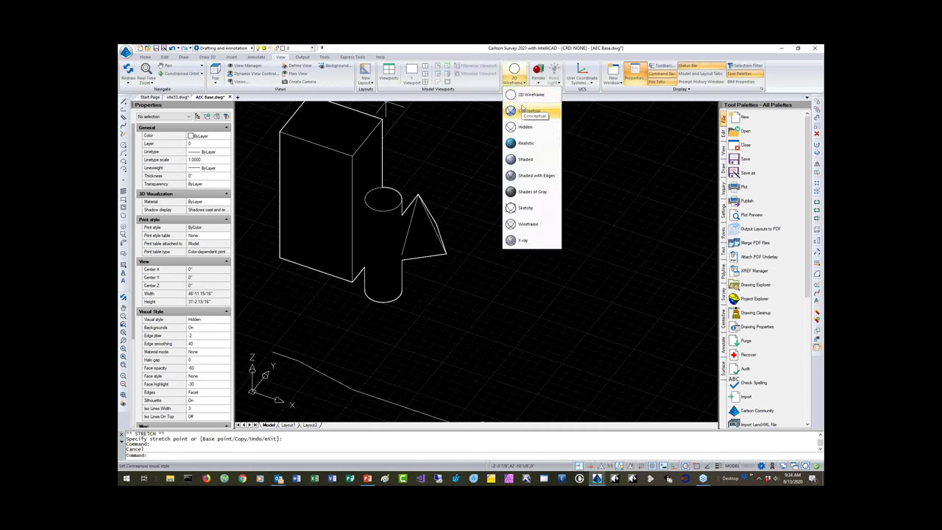
pyautogui.click(528, 111)
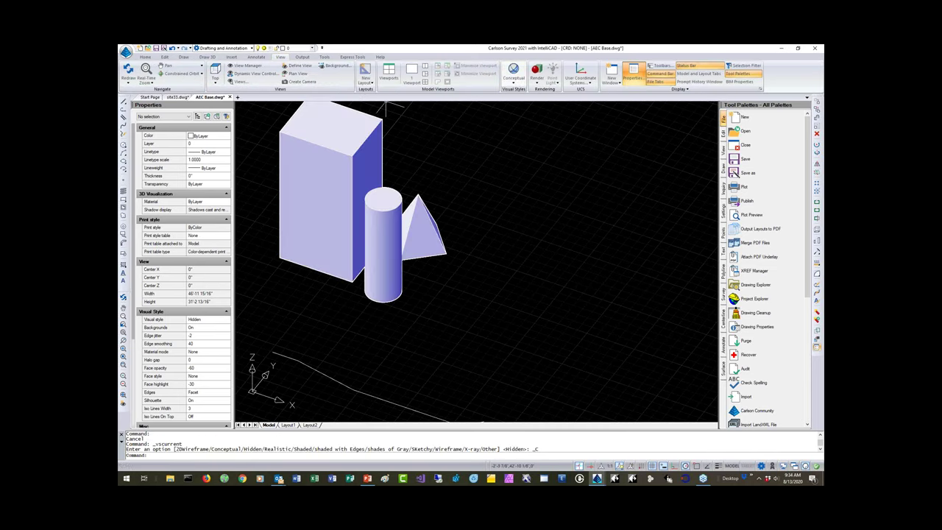
# - Try the Shaded and Realistic visual styles on the three solids
pyautogui.click(514, 79)
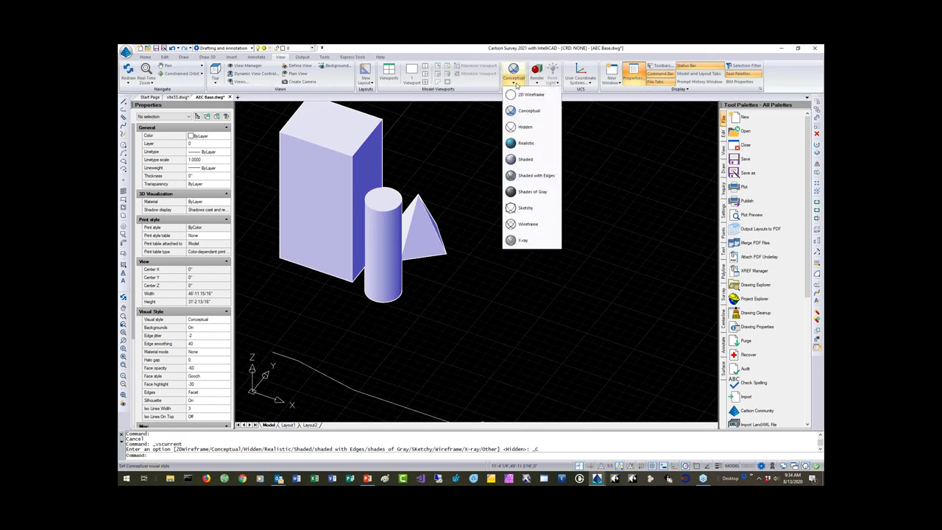
pyautogui.click(516, 161)
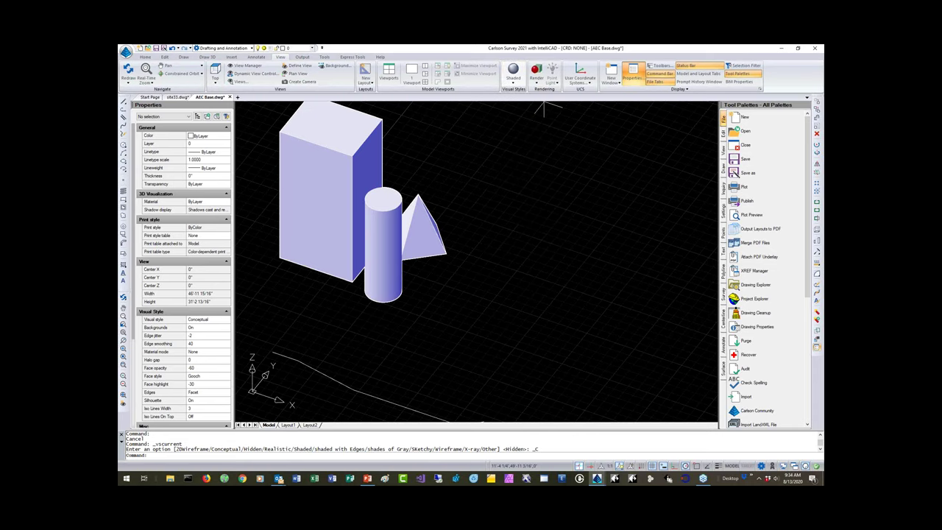
pyautogui.click(513, 84)
pyautogui.click(528, 143)
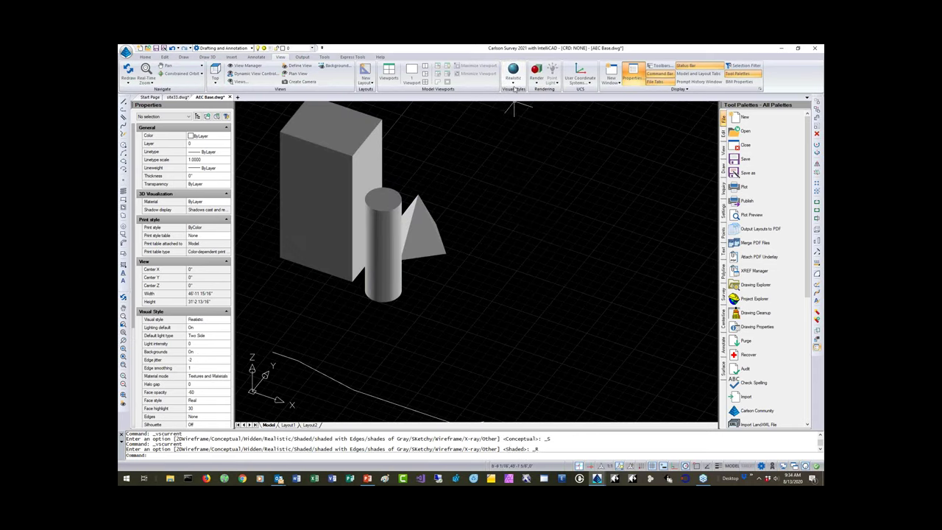
# - Try the Sketchy and X-ray visual styles and inspect the transparent solids from a slightly different angle
pyautogui.click(513, 82)
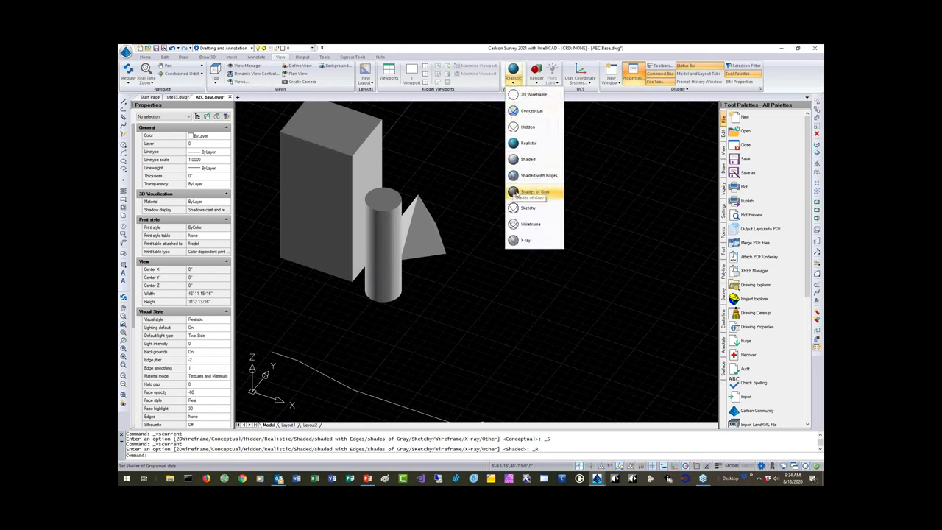
pyautogui.click(516, 208)
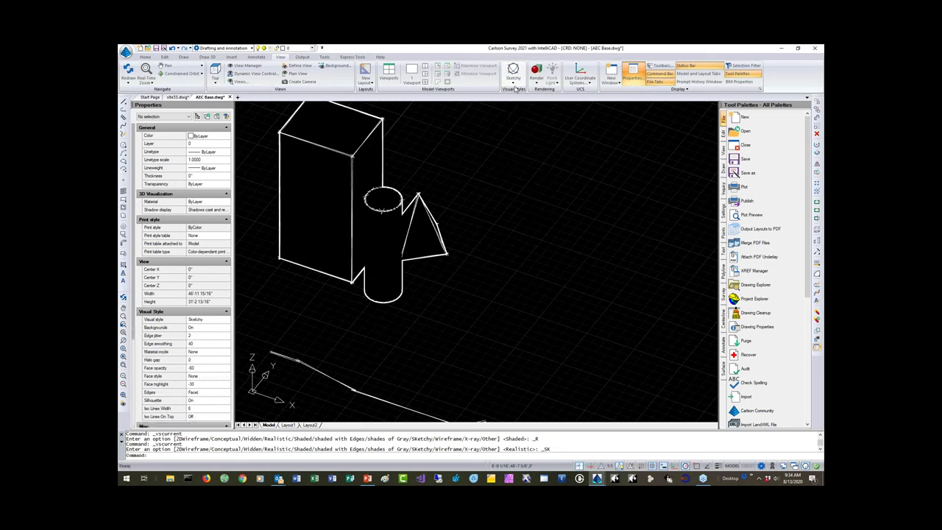
pyautogui.click(514, 83)
pyautogui.click(515, 243)
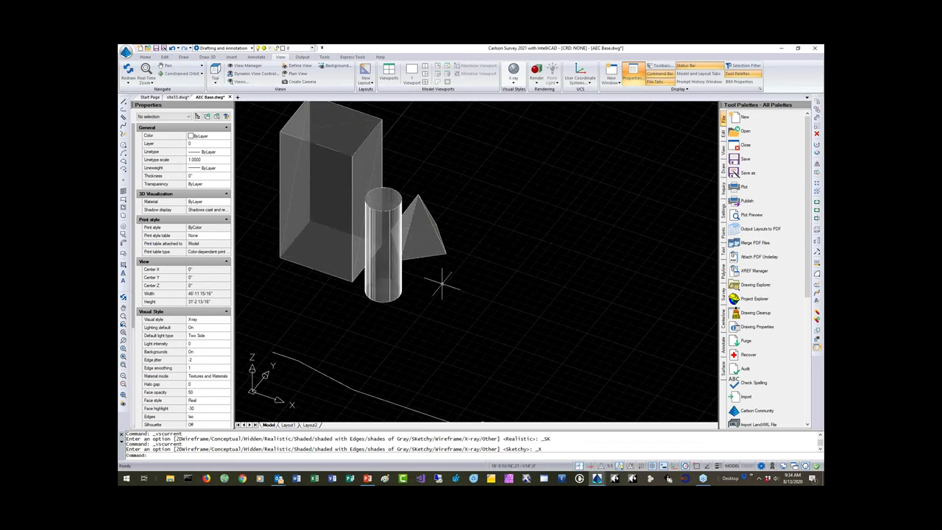
pyautogui.keyDown('shift'); pyautogui.moveTo(376, 281); pyautogui.dragTo(505, 117, button='middle'); pyautogui.keyUp('shift')
# - Return the view to the Conceptual visual style and bring the solids fully into view
pyautogui.click(514, 83)
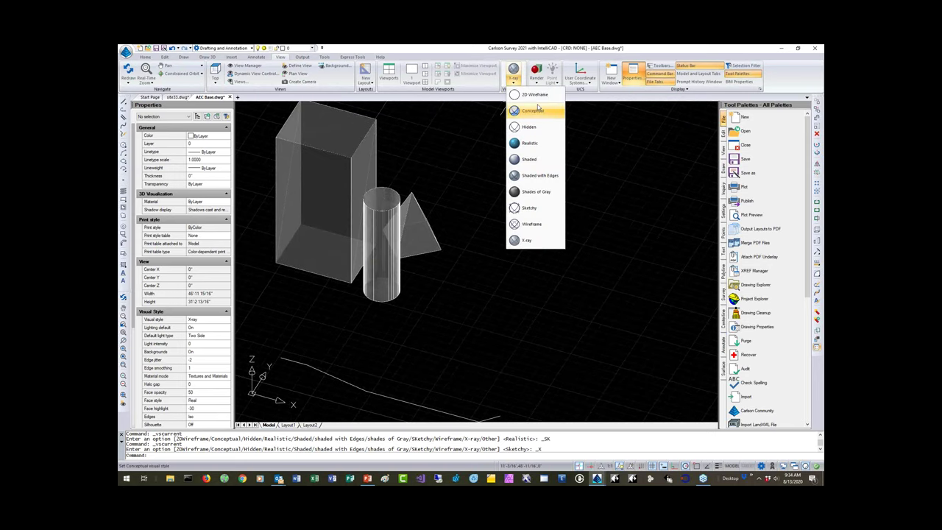
pyautogui.click(529, 110)
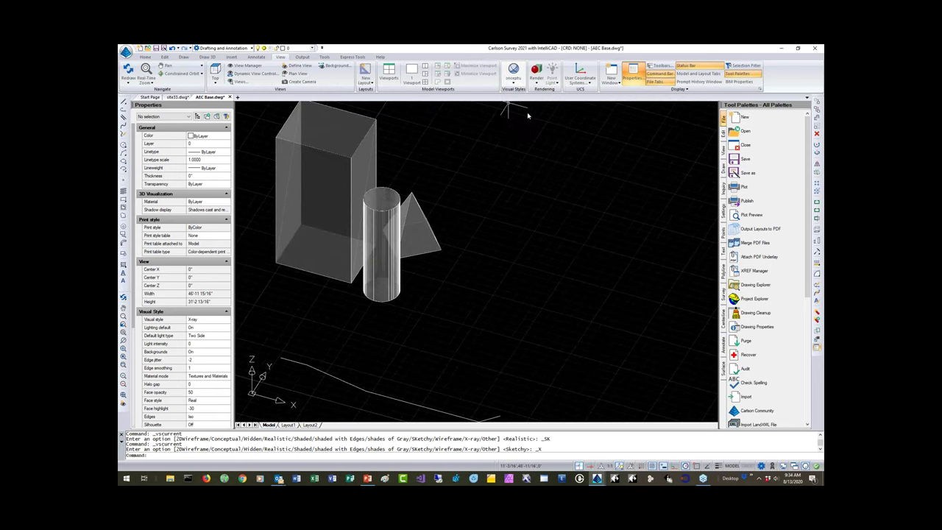
pyautogui.moveTo(454, 190); pyautogui.dragTo(490, 237, button='middle')
# - Turn on perspective for the current view in the View Manager and adjust the lens length to 35
pyautogui.click(247, 65)
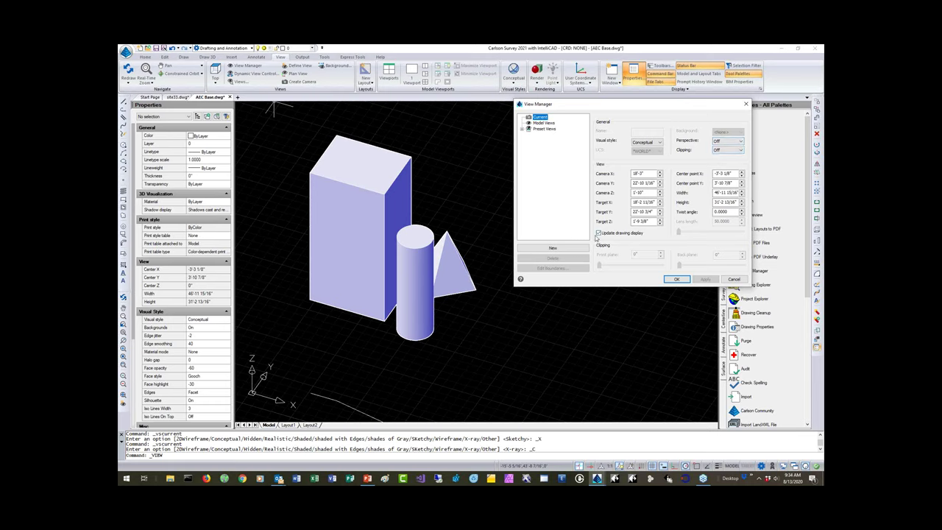
pyautogui.click(741, 143)
pyautogui.click(721, 153)
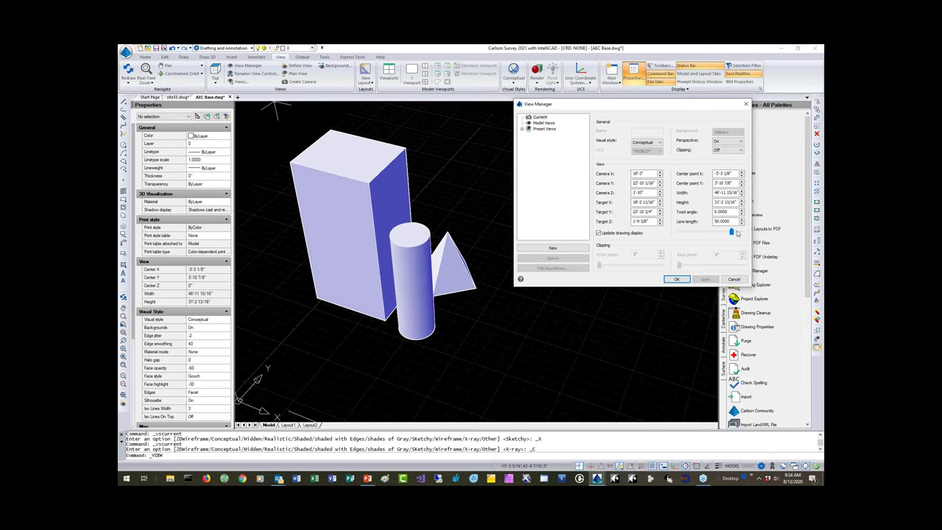
pyautogui.moveTo(732, 234); pyautogui.dragTo(471, 261)
pyautogui.moveTo(678, 233); pyautogui.dragTo(705, 232)
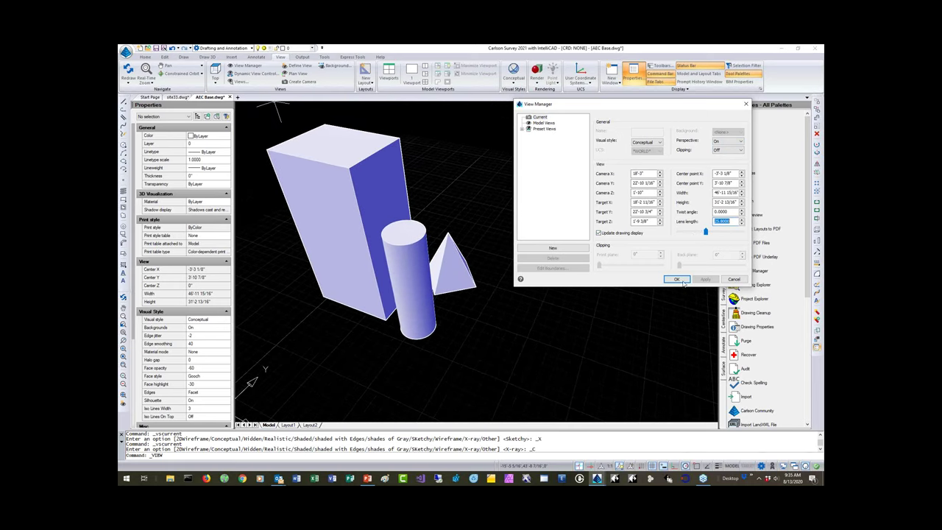
# - Turn perspective back off for the current view and accept the View Manager settings
pyautogui.click(727, 141)
pyautogui.click(727, 147)
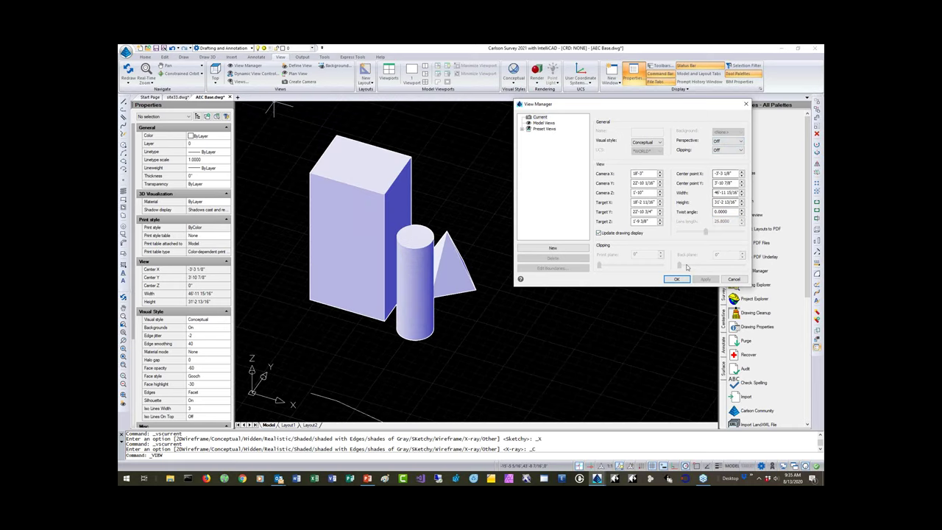
pyautogui.click(676, 279)
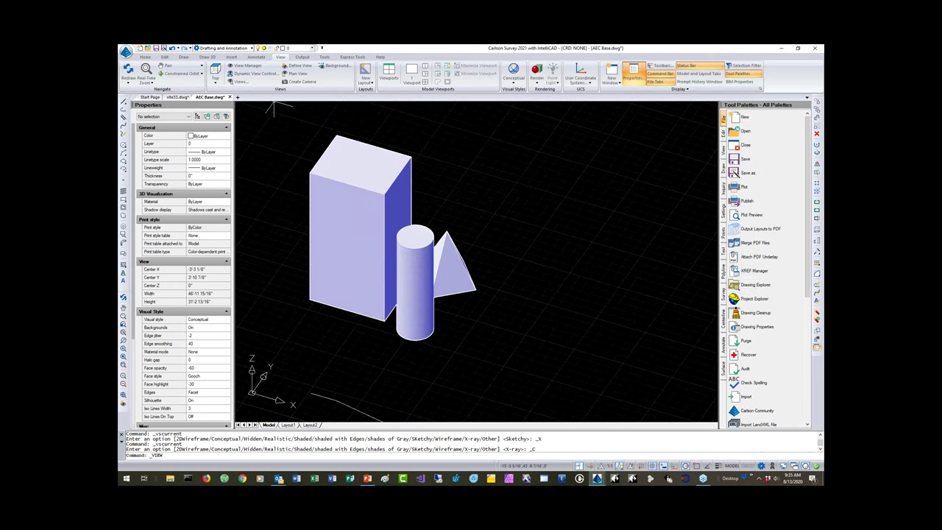
# - Open the Chair Model.dwg drawing, dismiss the Carlson Status demo notice, and look over the chair and its surrounding room
pyautogui.click(177, 98)
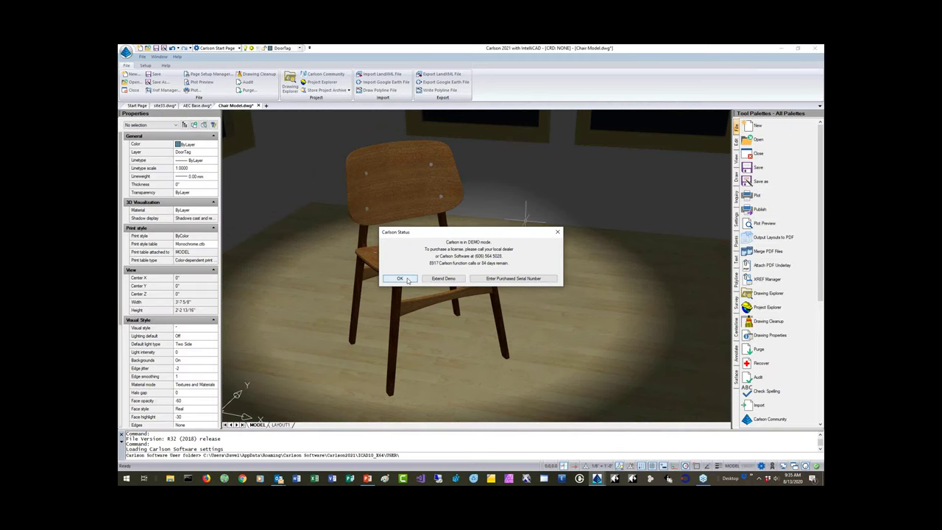
pyautogui.click(395, 276)
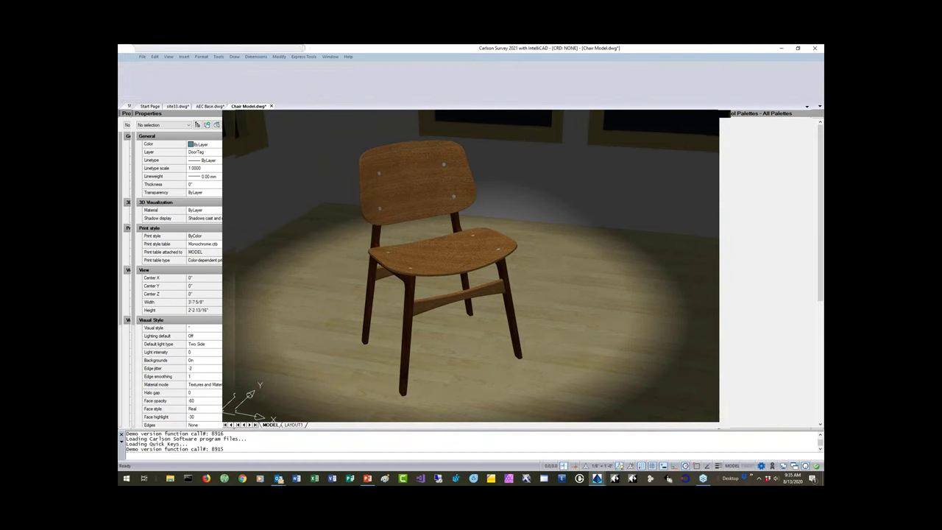
pyautogui.scroll(-10, 467, 176)
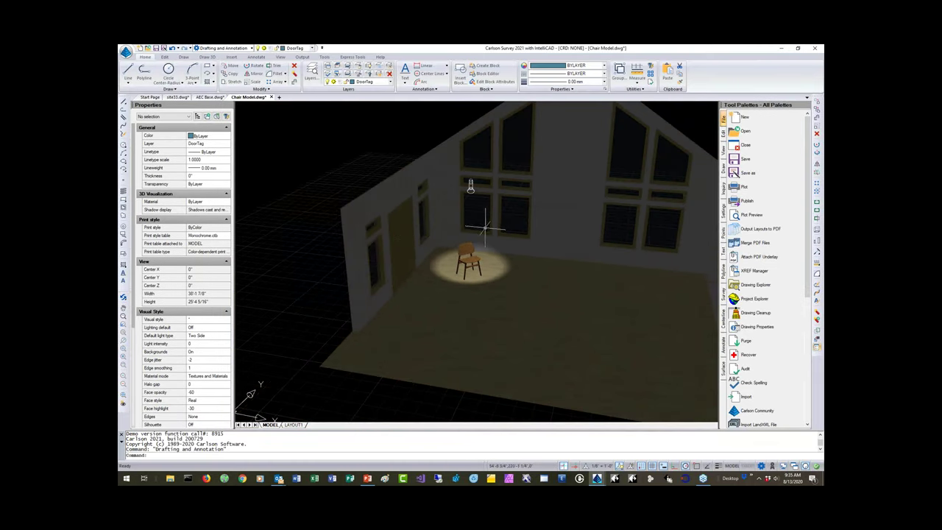
pyautogui.scroll(6, 467, 174)
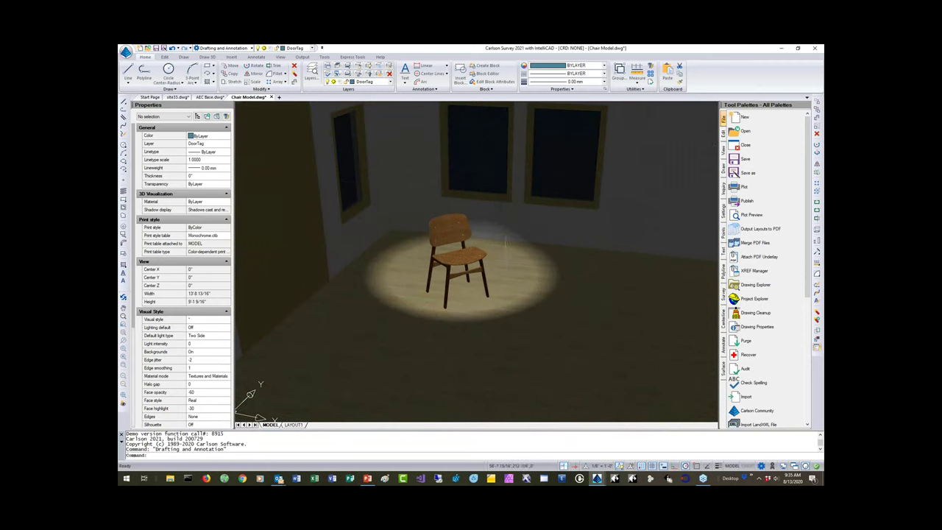
pyautogui.scroll(-3, 467, 136)
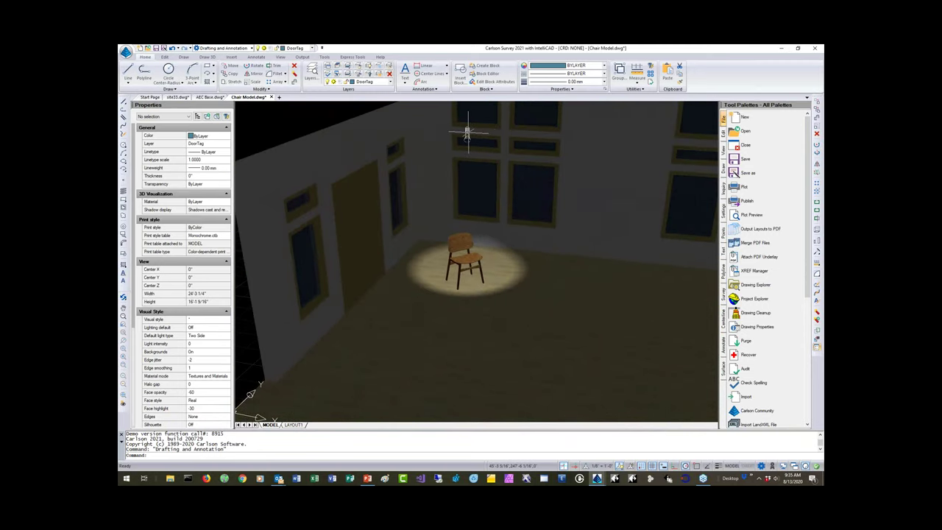
# - Inspect the properties and light cone of the spotlight above the chair, and clear the selection
pyautogui.click(467, 133)
pyautogui.click(494, 170)
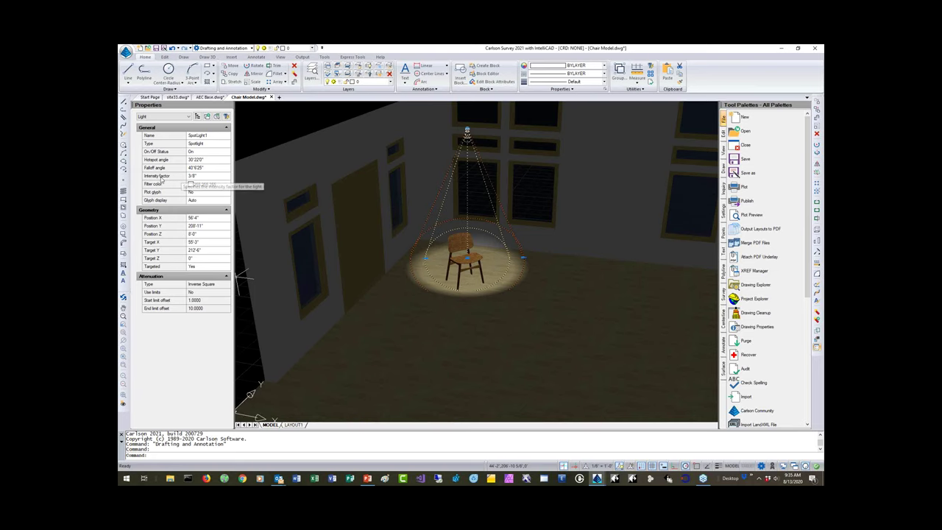
pyautogui.scroll(5, 471, 250)
pyautogui.scroll(3, 477, 257)
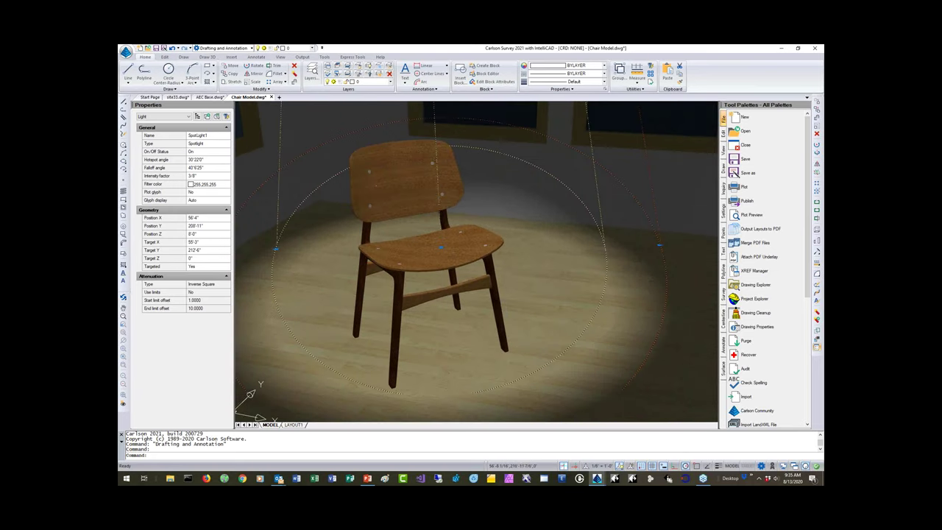
pyautogui.press('Escape')
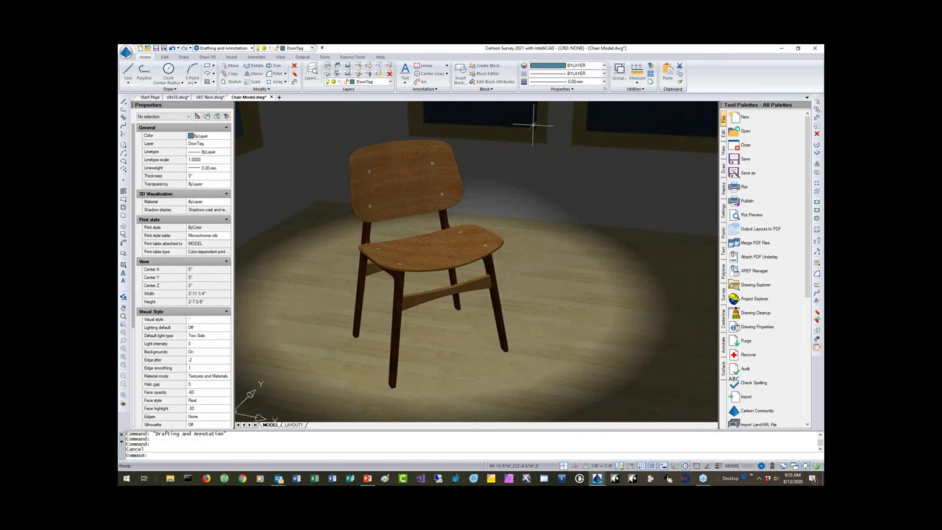
# - Open the IntelliCAD Explorer and position its window so the whole chair remains in sight
pyautogui.click(324, 56)
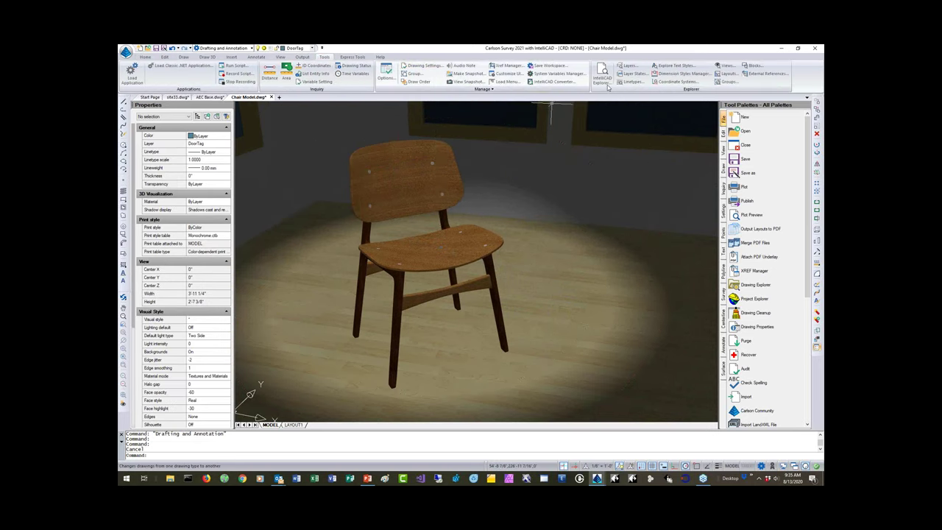
pyautogui.click(636, 75)
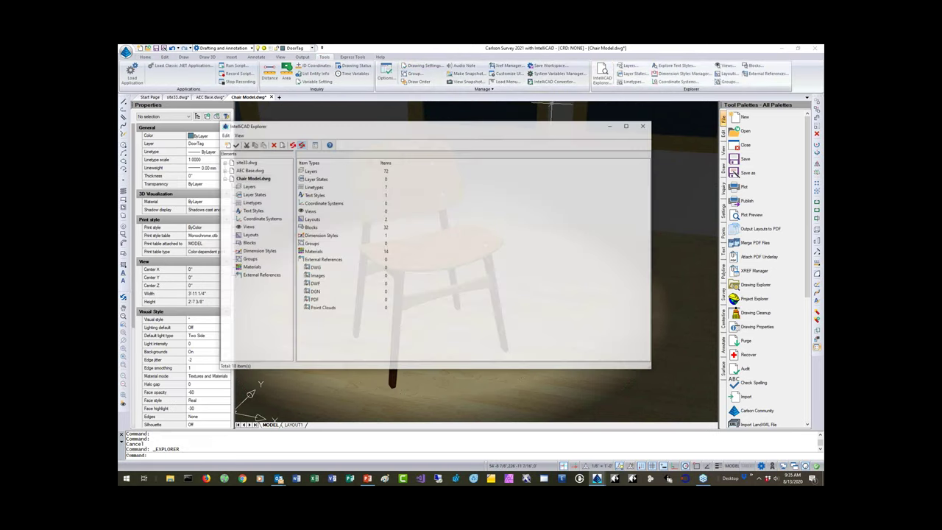
pyautogui.moveTo(371, 134); pyautogui.dragTo(530, 76)
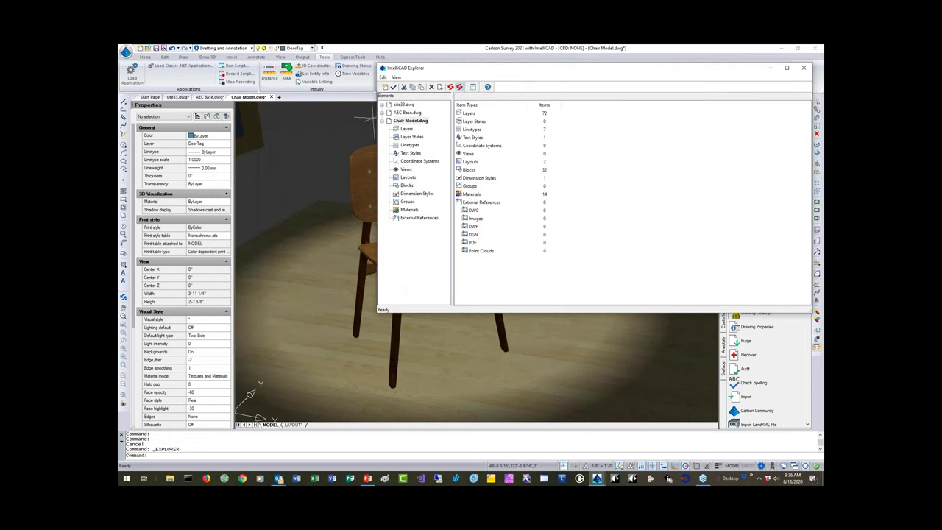
pyautogui.moveTo(380, 131); pyautogui.dragTo(502, 130)
pyautogui.moveTo(676, 73); pyautogui.dragTo(679, 61)
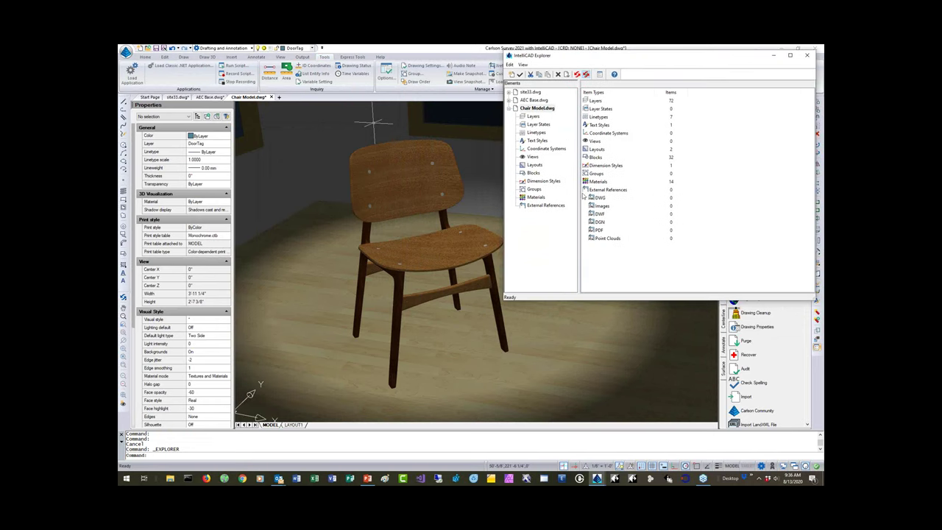
# - Show the materials of Chair Model.dwg in the Explorer and preview Wood_02 and Floor_02
pyautogui.click(536, 197)
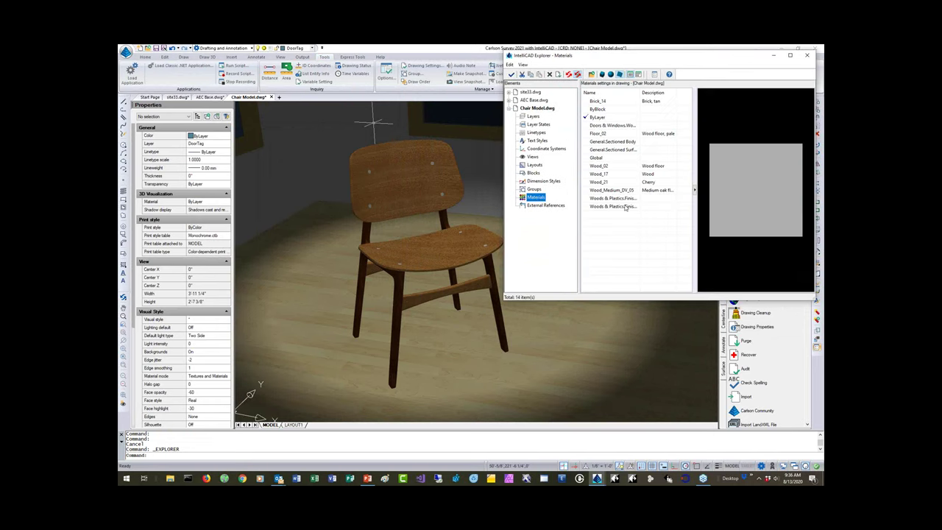
pyautogui.click(599, 166)
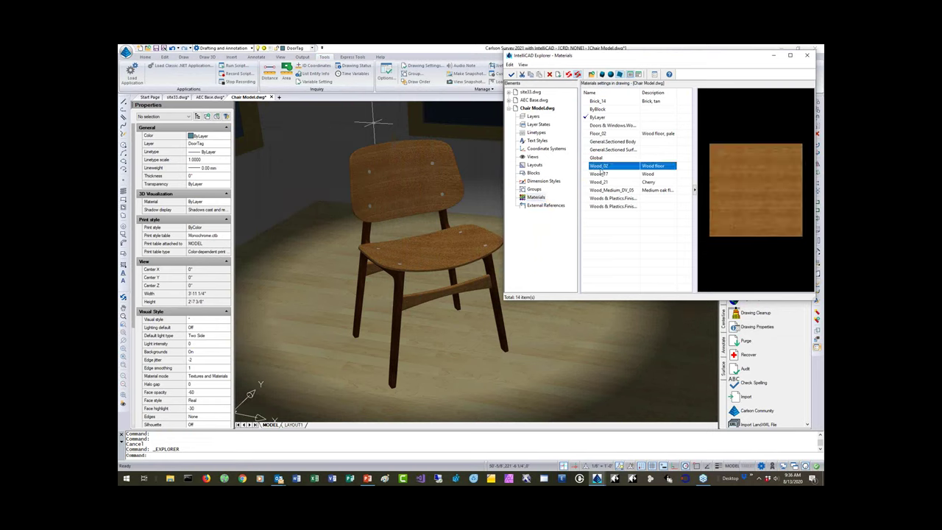
pyautogui.click(606, 135)
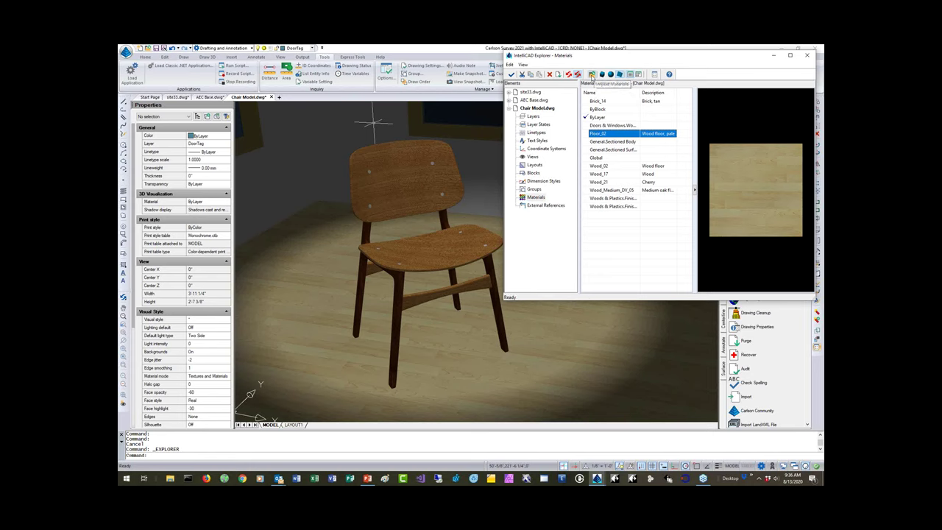
# - Import the Carpet_03 and Carpet_04 materials from the Carpet category of the Imperial Materials library
pyautogui.click(591, 74)
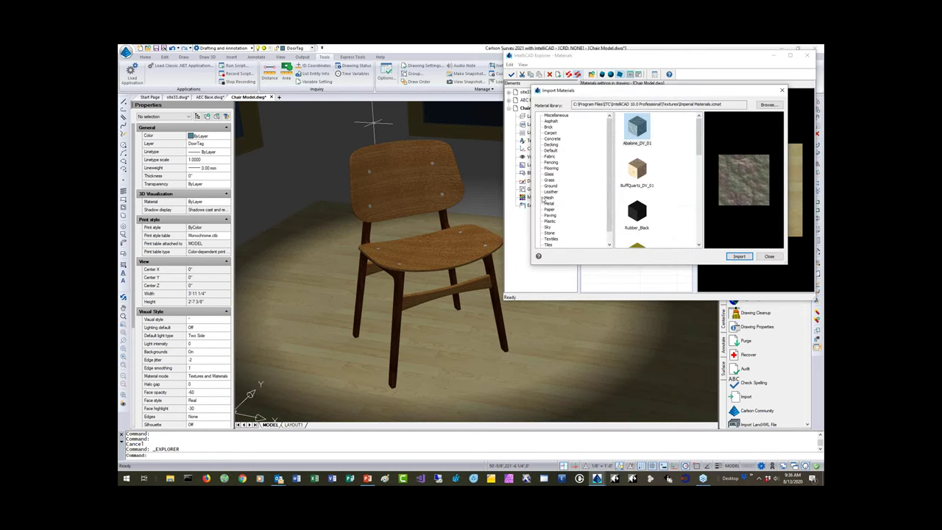
pyautogui.click(552, 133)
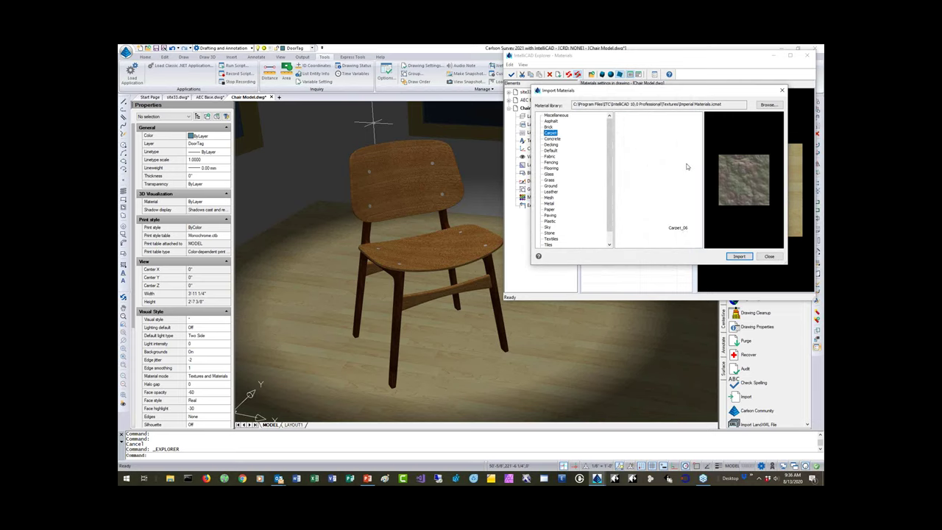
pyautogui.click(638, 170)
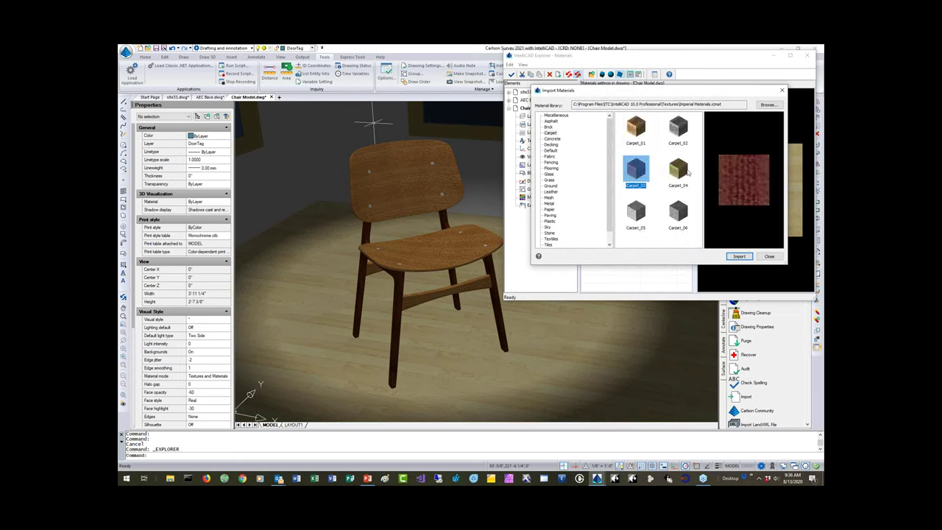
pyautogui.keyDown('ctrl'); pyautogui.click(688, 174); pyautogui.keyUp('ctrl')
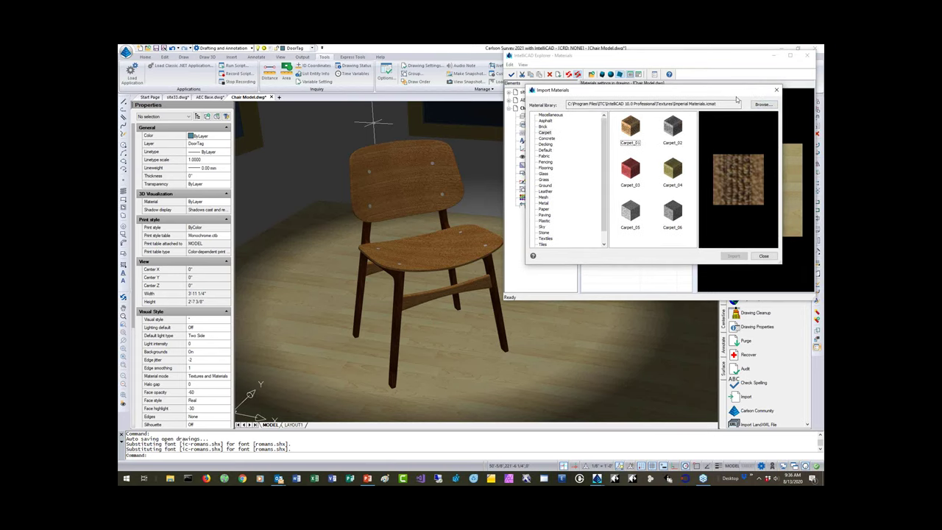
pyautogui.moveTo(736, 98); pyautogui.dragTo(728, 125)
pyautogui.click(602, 206)
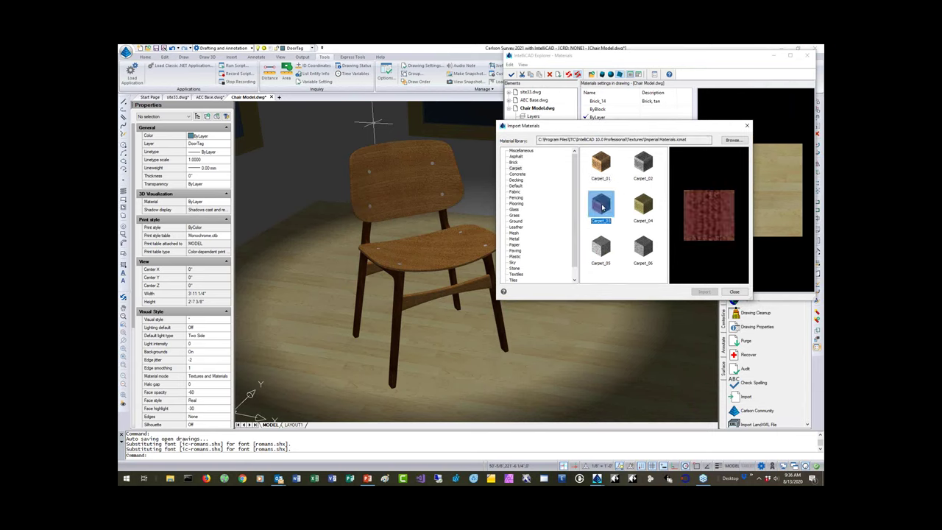
pyautogui.keyDown('ctrl'); pyautogui.click(643, 206); pyautogui.keyUp('ctrl')
pyautogui.click(704, 292)
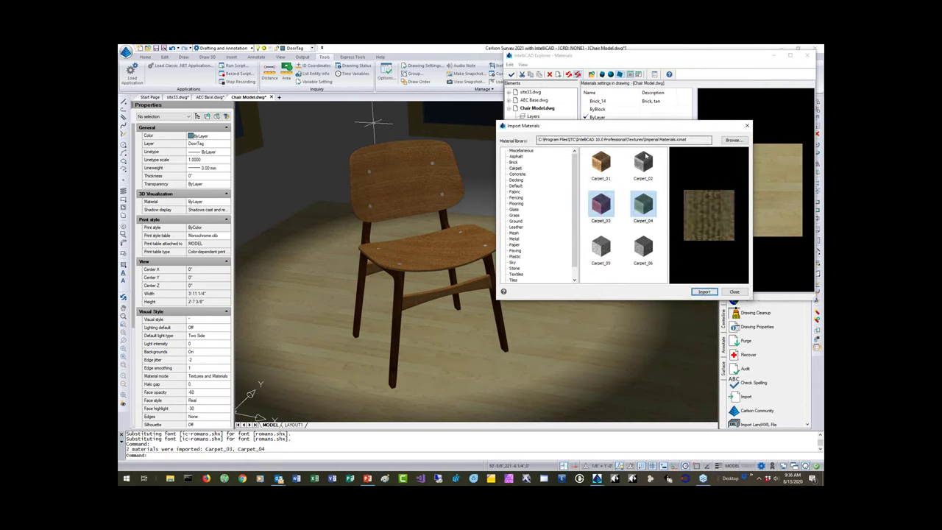
# - Import Concrete_02 and Concrete_03 from the Concrete category of the material library and finish importing materials
pyautogui.moveTo(597, 130); pyautogui.dragTo(630, 129)
pyautogui.click(550, 172)
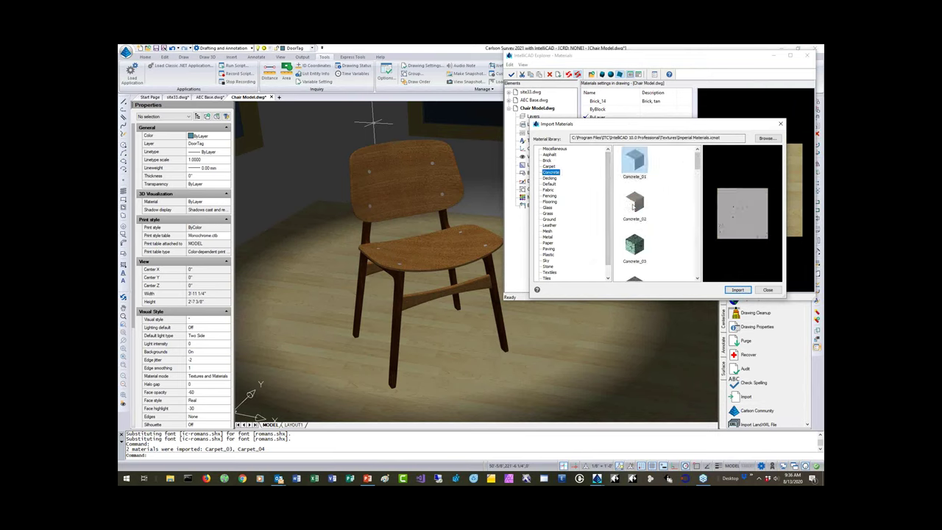
pyautogui.click(634, 204)
pyautogui.keyDown('ctrl'); pyautogui.click(639, 248); pyautogui.keyUp('ctrl')
pyautogui.click(737, 289)
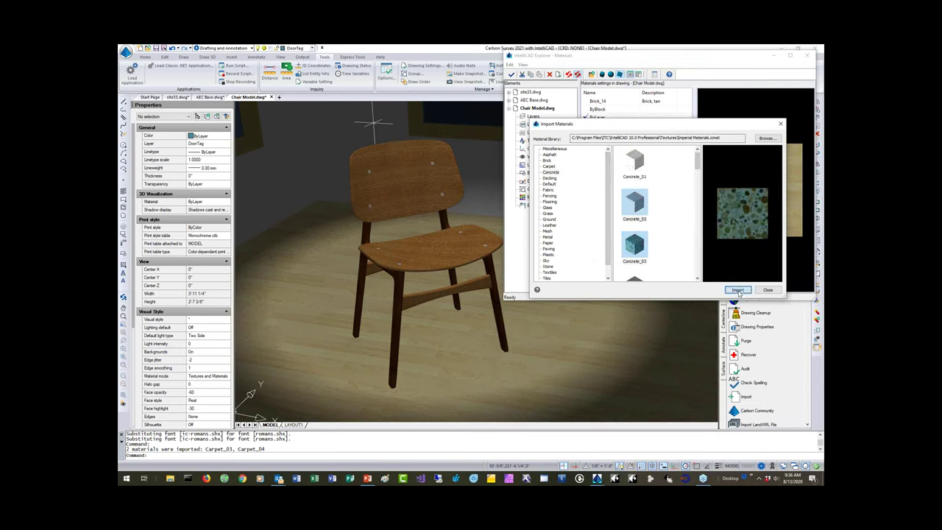
pyautogui.moveTo(666, 127); pyautogui.dragTo(599, 119)
pyautogui.scroll(-1, 549, 204)
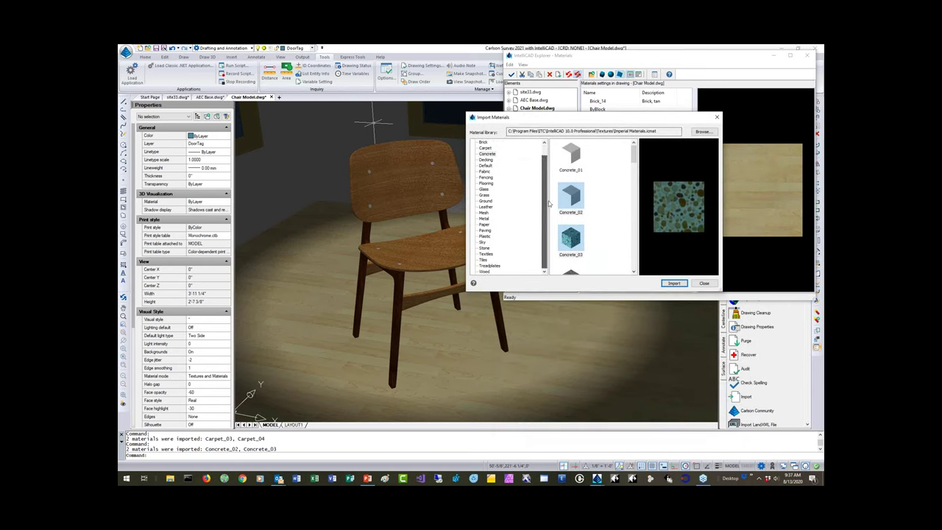
pyautogui.click(675, 284)
pyautogui.click(694, 283)
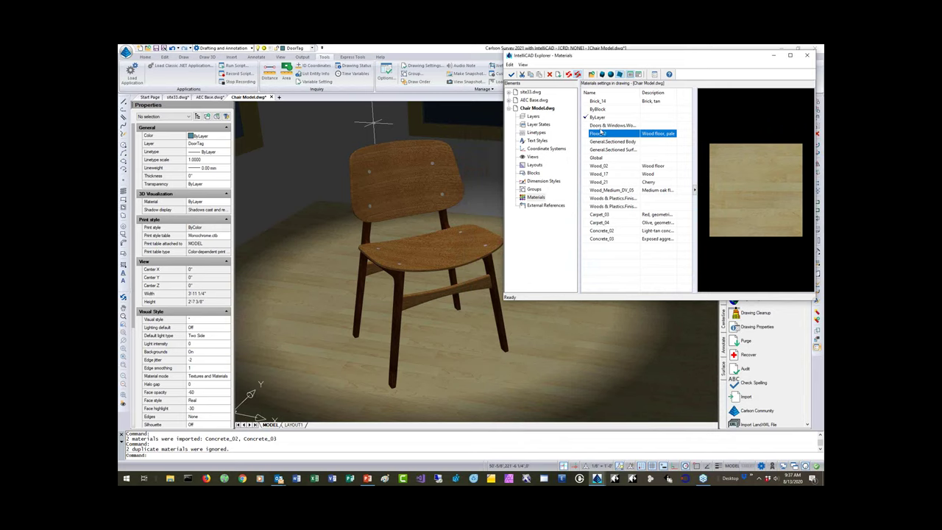
# - Preview the imported concrete and carpet materials, and apply Carpet_03 to the room's floor
pyautogui.click(602, 230)
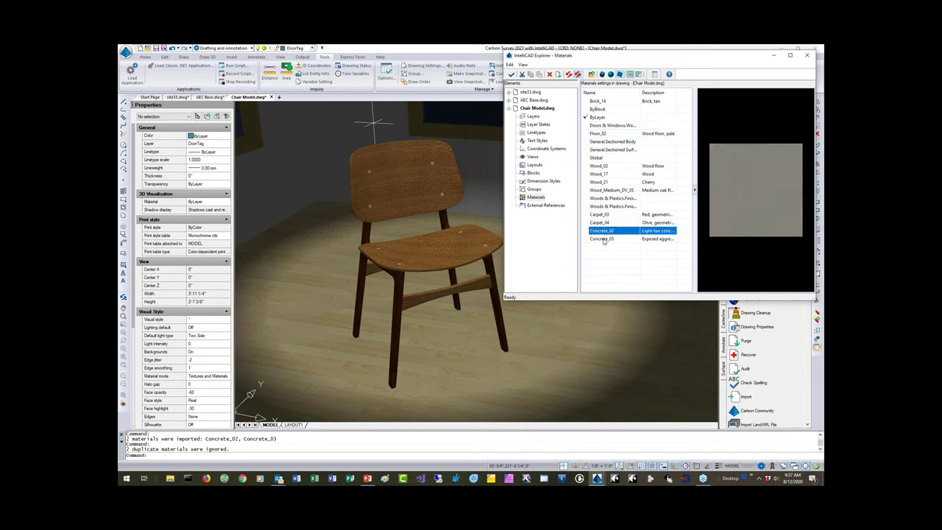
pyautogui.click(602, 239)
pyautogui.click(600, 223)
pyautogui.click(600, 214)
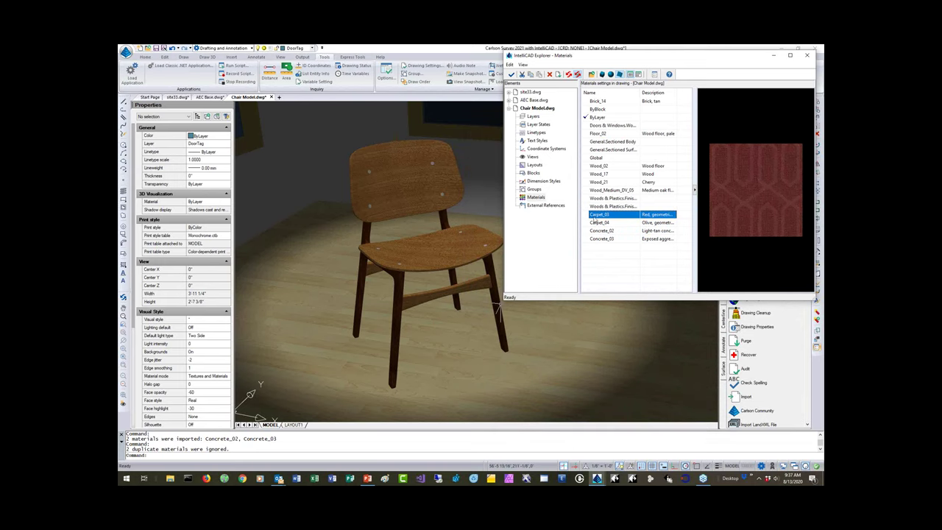
pyautogui.moveTo(602, 218); pyautogui.dragTo(296, 320)
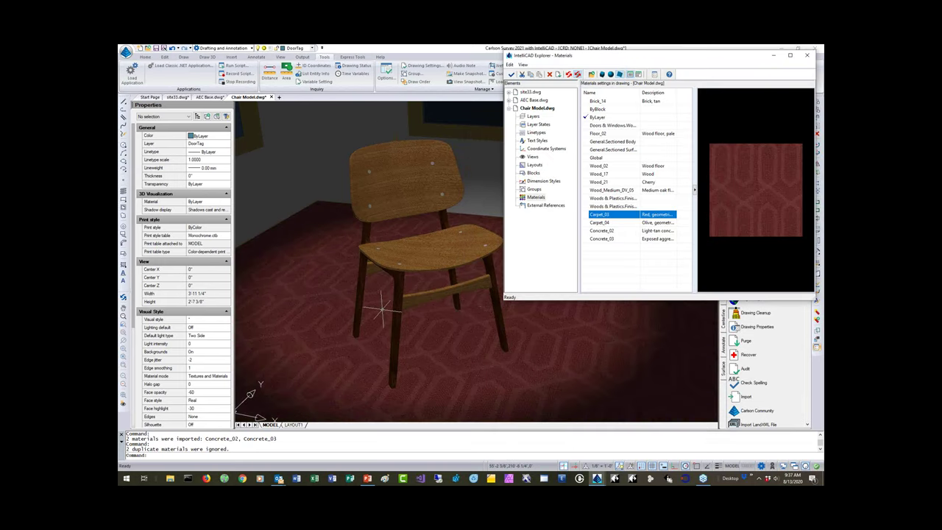
# - Apply the Floor_02 pale wood material to the chair's backrest and seat
pyautogui.click(605, 167)
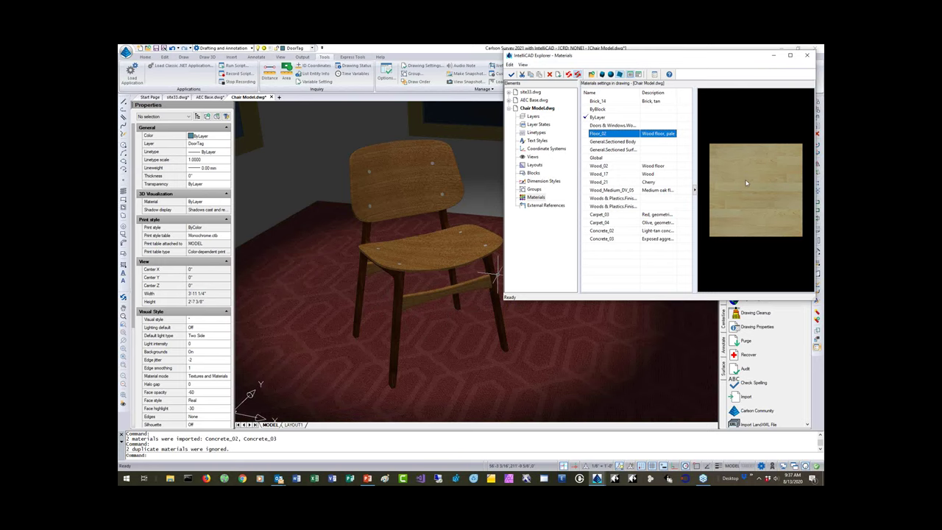
pyautogui.moveTo(603, 135); pyautogui.dragTo(433, 174)
pyautogui.moveTo(610, 133); pyautogui.dragTo(431, 254)
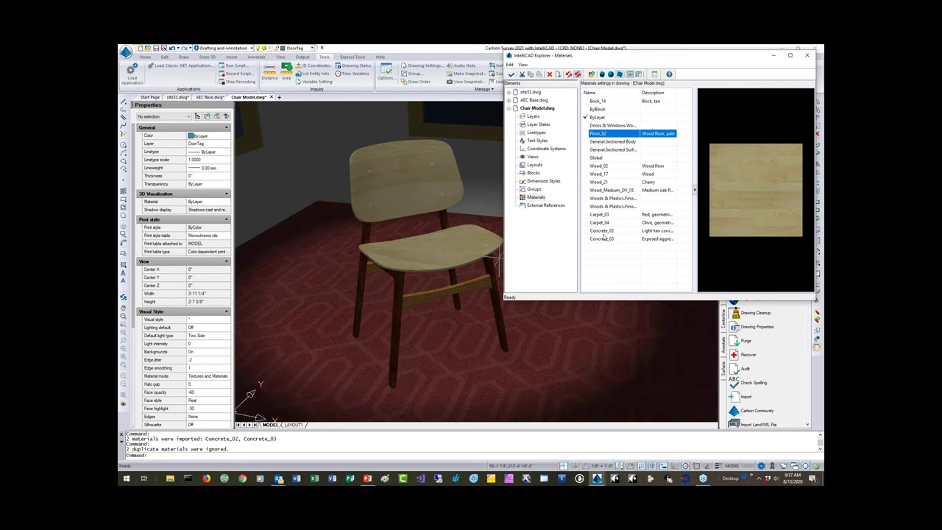
# - Try the Concrete_02 and Concrete_03 materials on the floor, and reapply Carpet_03 to it
pyautogui.moveTo(602, 230); pyautogui.dragTo(337, 326)
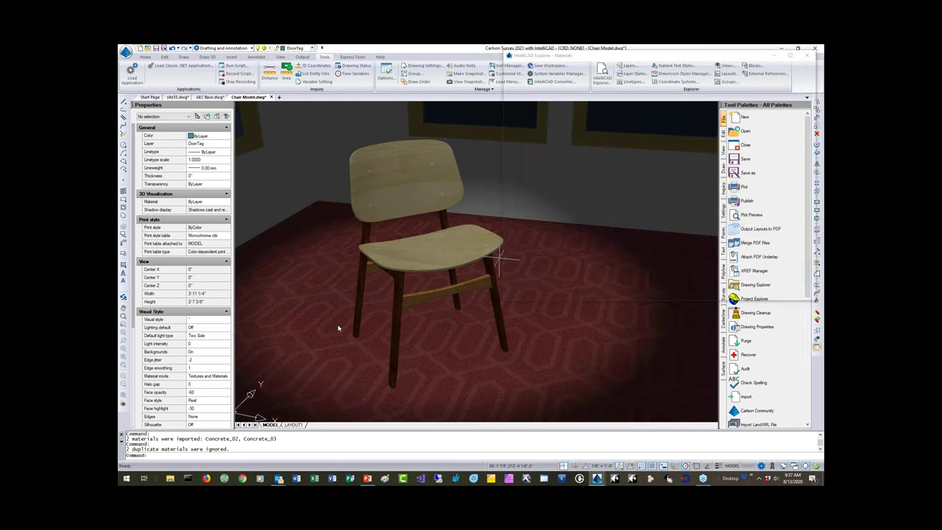
pyautogui.moveTo(602, 239); pyautogui.dragTo(464, 360)
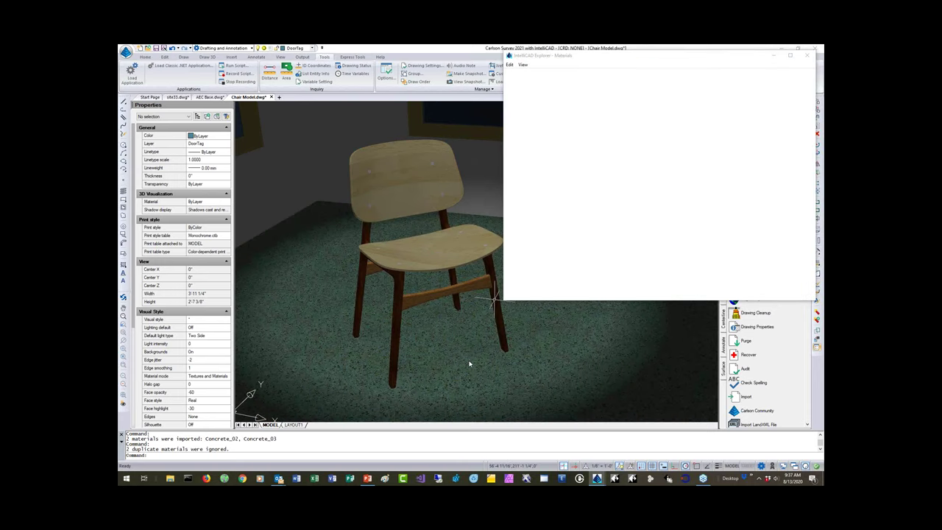
pyautogui.moveTo(607, 212); pyautogui.dragTo(326, 344)
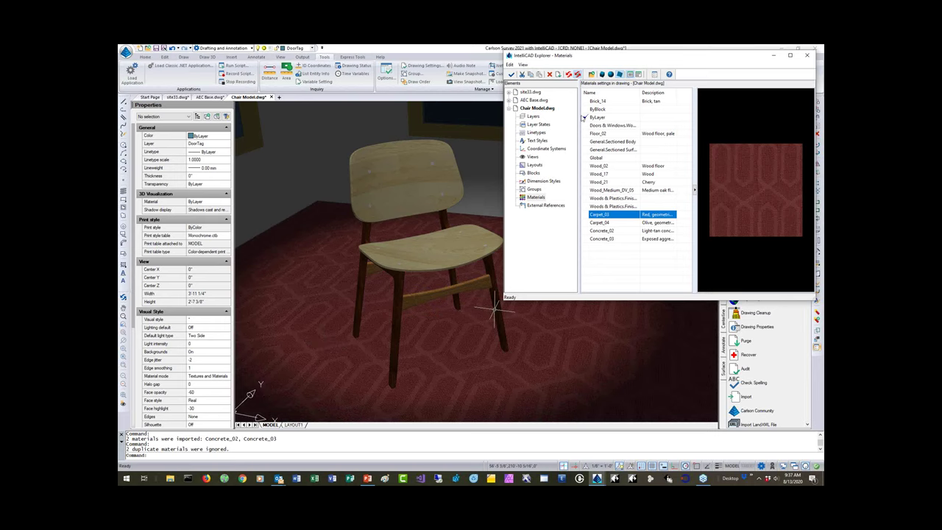
# - Show the layers of Chair Model.dwg in the Explorer and widen its window to display all layer columns
pyautogui.click(532, 117)
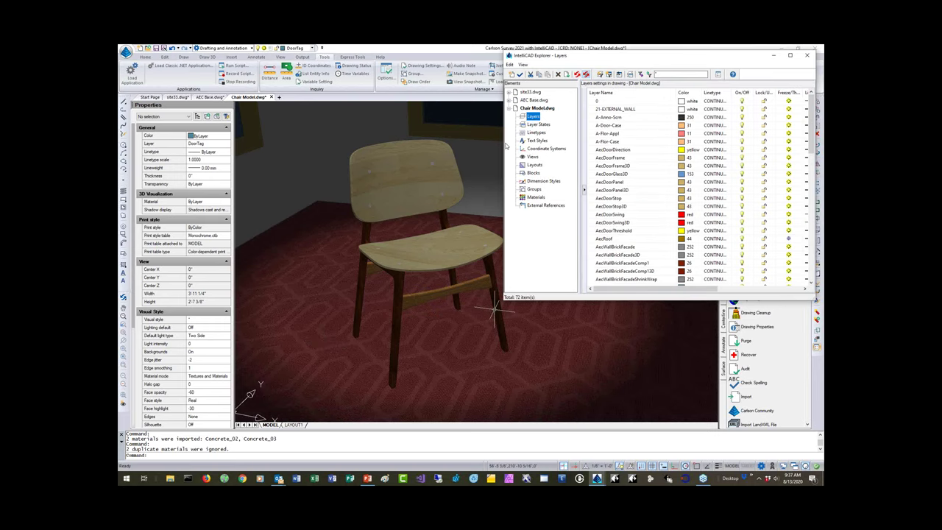
pyautogui.moveTo(466, 142); pyautogui.dragTo(277, 142)
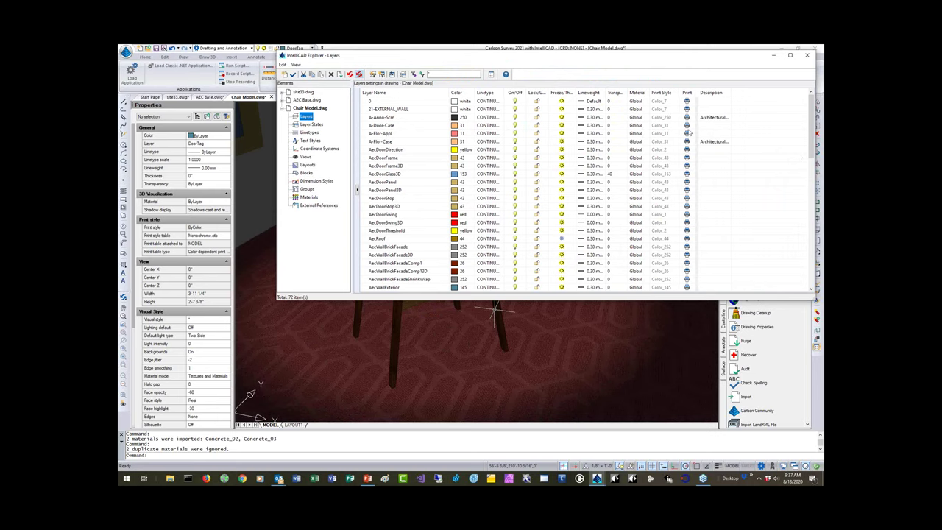
# - List the materials that can be assigned to the A-Anno-Scrn layer
pyautogui.click(642, 120)
pyautogui.click(646, 118)
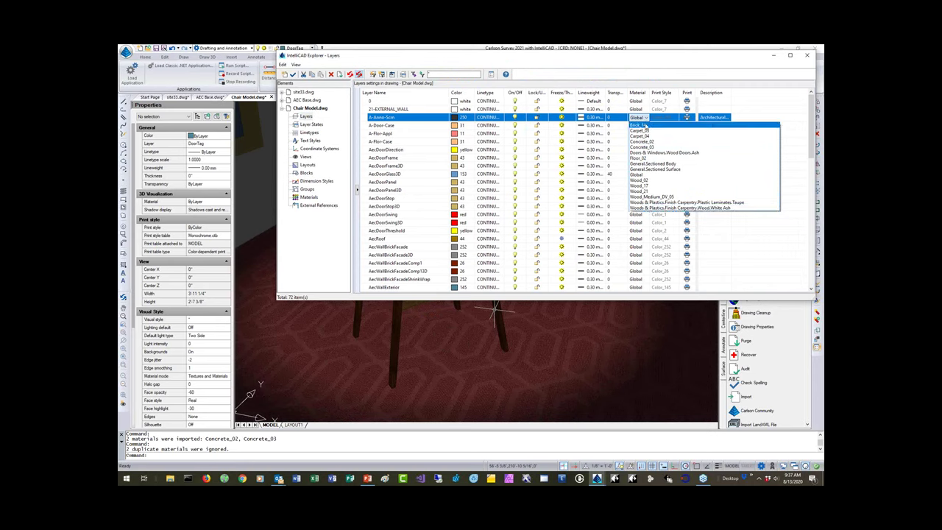
pyautogui.click(598, 57)
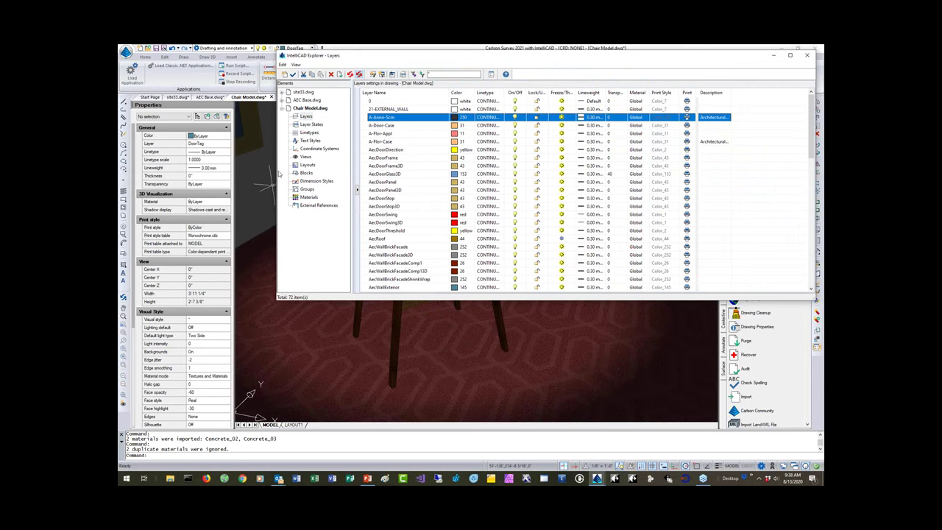
# - Narrow the Explorer window to uncover the chair, and list the materials available for its backrest
pyautogui.moveTo(273, 166); pyautogui.dragTo(555, 194)
pyautogui.click(398, 173)
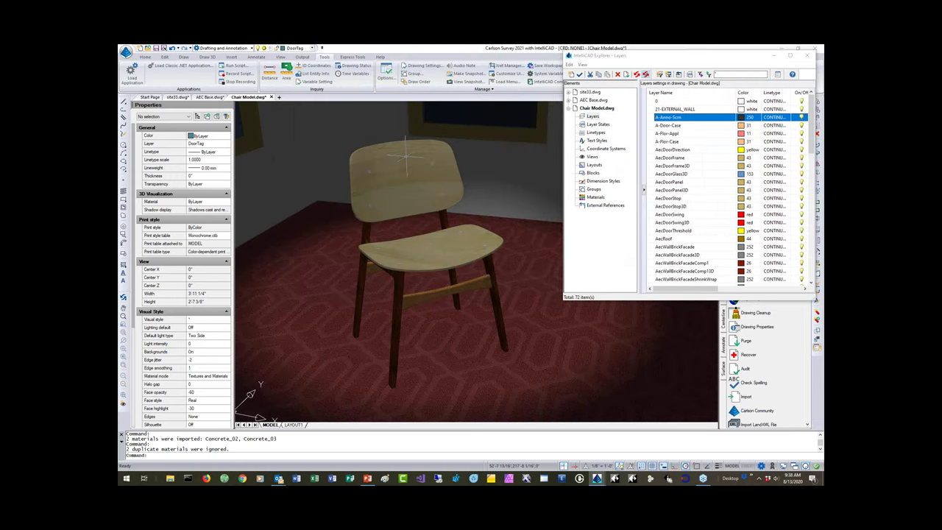
pyautogui.click(432, 189)
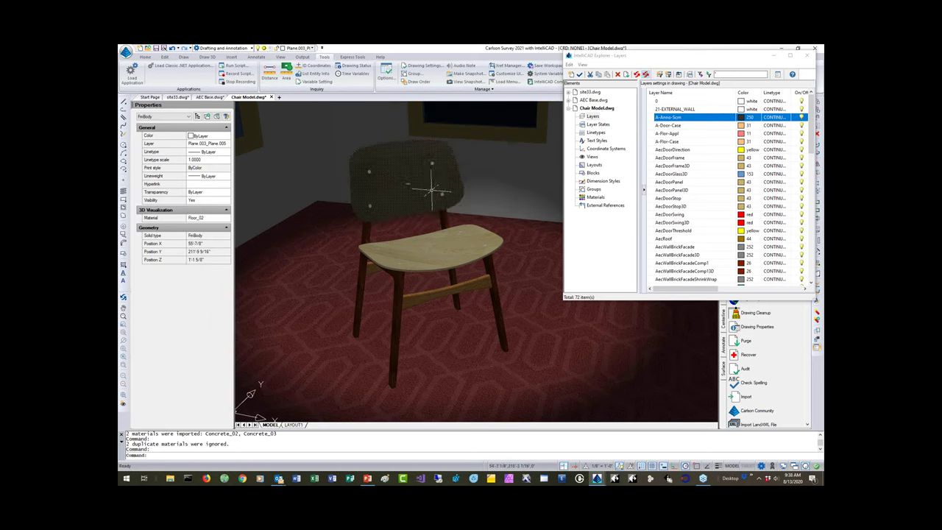
pyautogui.click(223, 220)
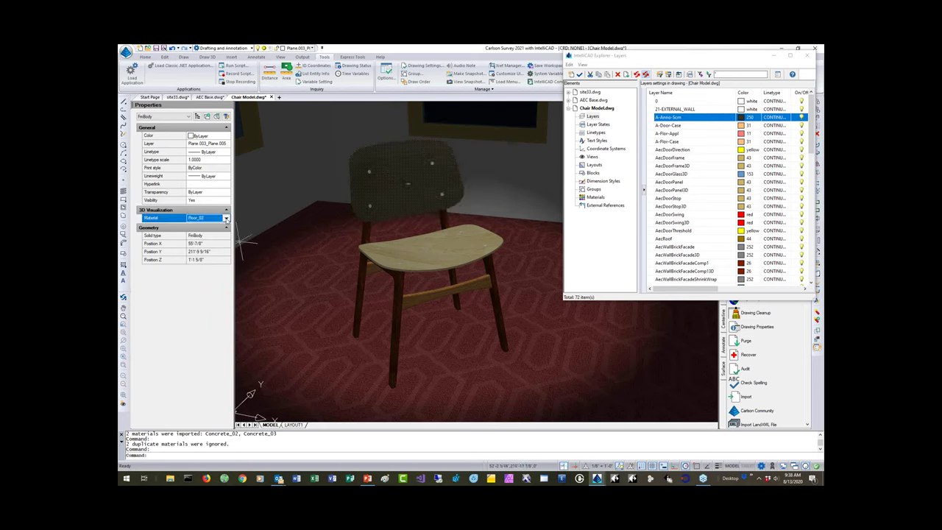
pyautogui.click(226, 220)
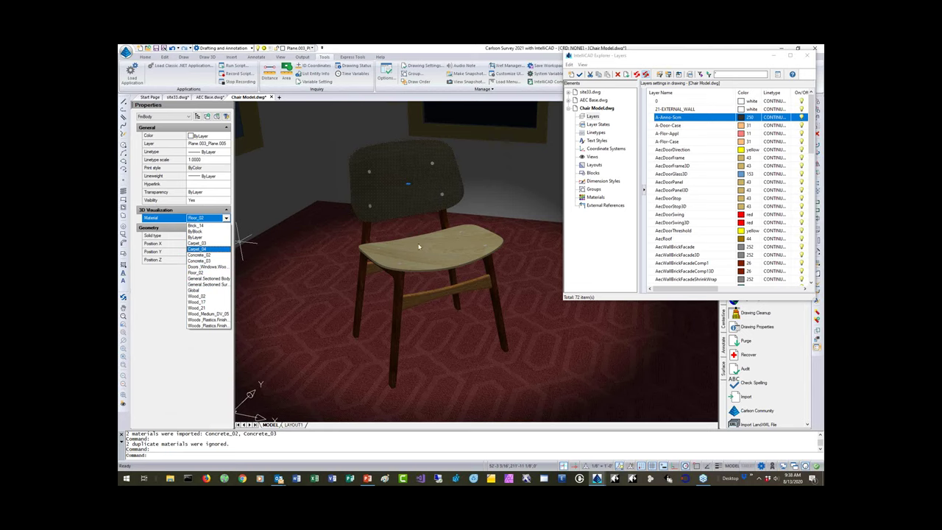
pyautogui.press('Escape')
pyautogui.press('Escape')
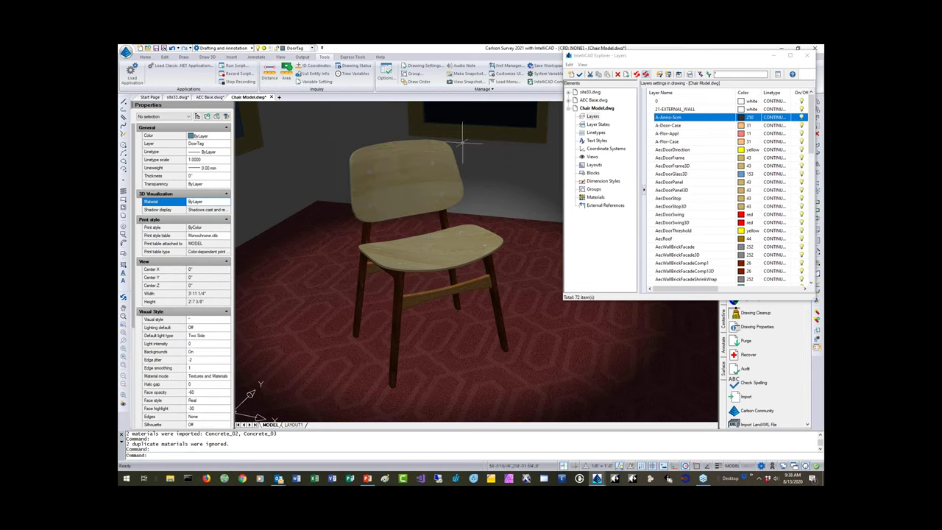
# - Move the Explorer window lower over the drawing, and select the spotlight above the chair
pyautogui.moveTo(651, 60)
pyautogui.mouseDown()
pyautogui.moveTo(681, 69)
pyautogui.moveTo(652, 73)
pyautogui.moveTo(660, 75)
pyautogui.mouseUp()
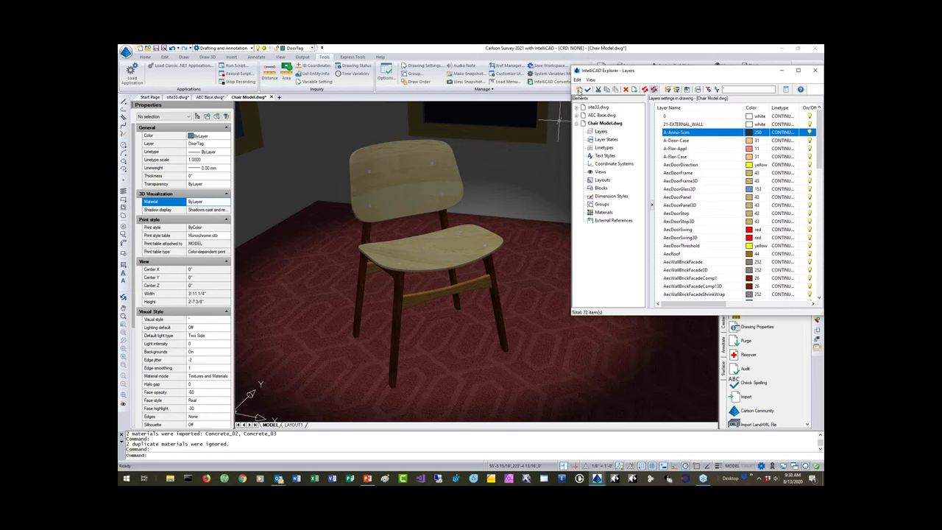
pyautogui.moveTo(730, 75); pyautogui.dragTo(732, 128)
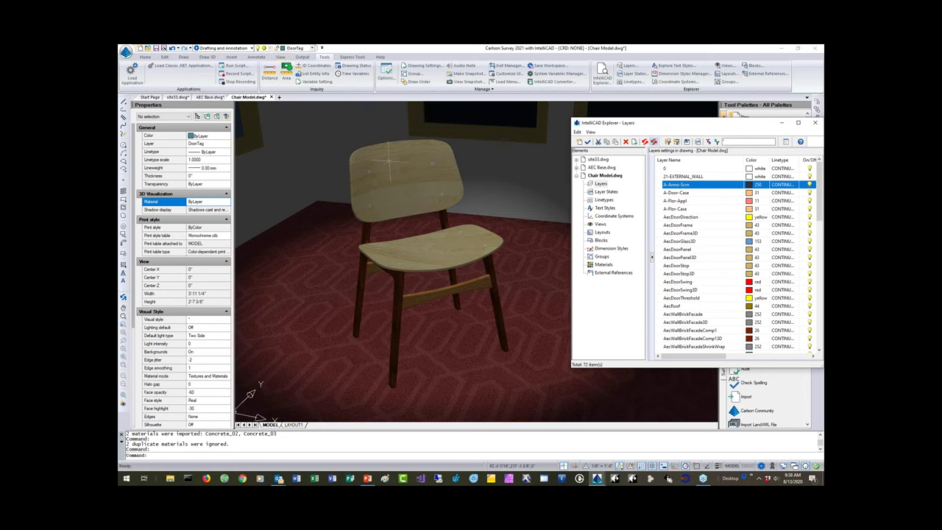
pyautogui.scroll(-1, 392, 162)
pyautogui.scroll(-3, 392, 162)
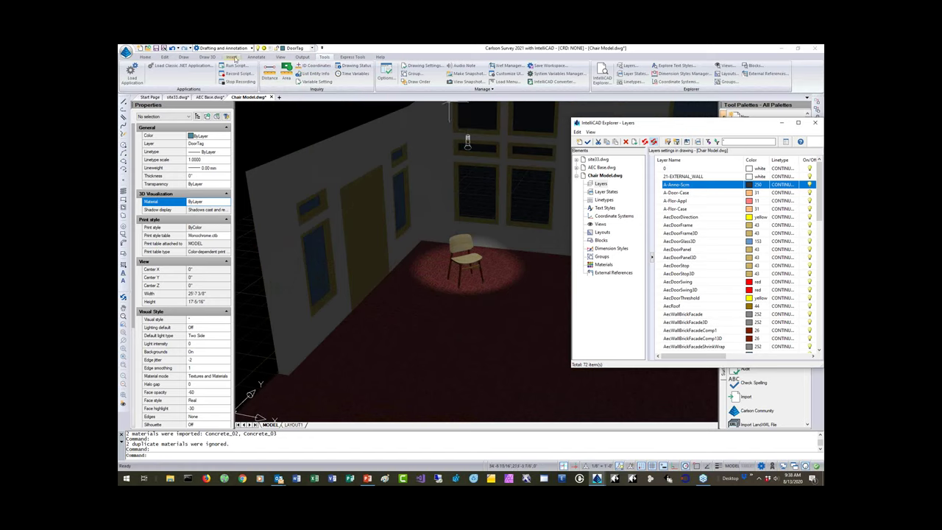
pyautogui.click(280, 57)
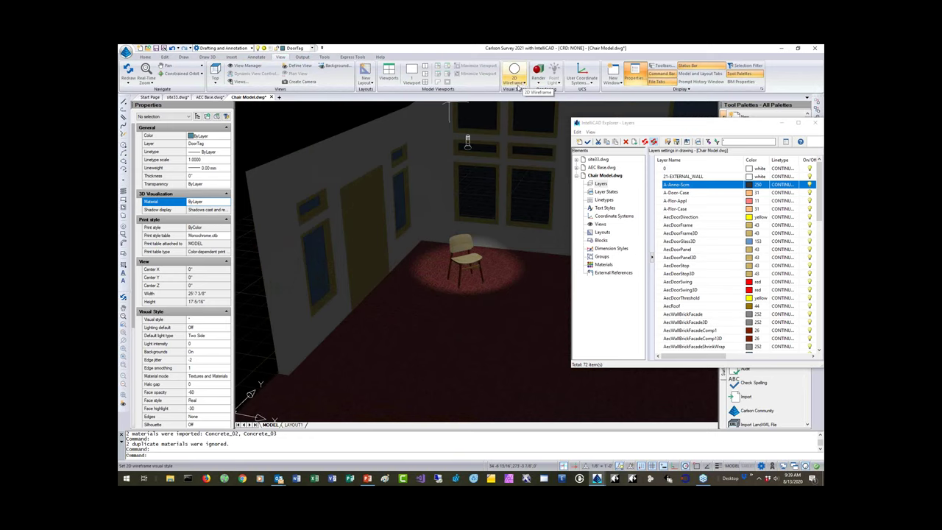
pyautogui.click(470, 153)
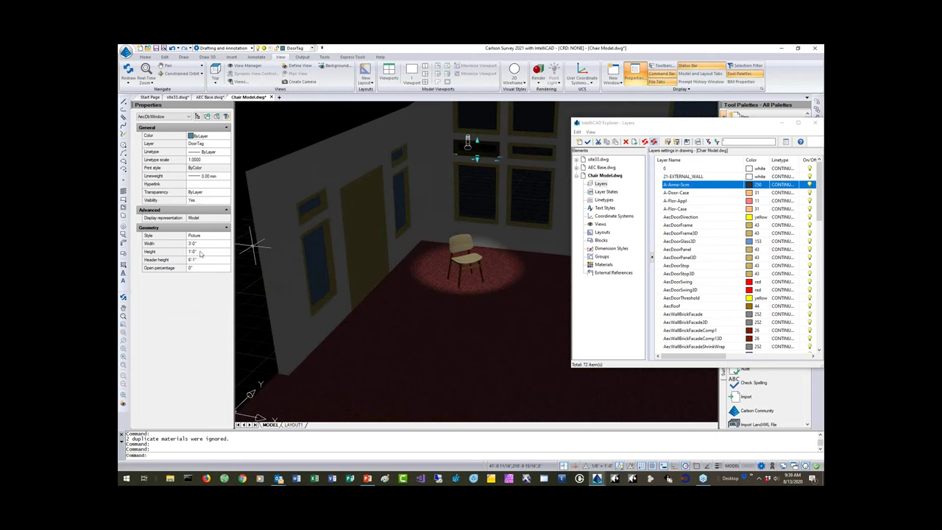
pyautogui.press('Escape')
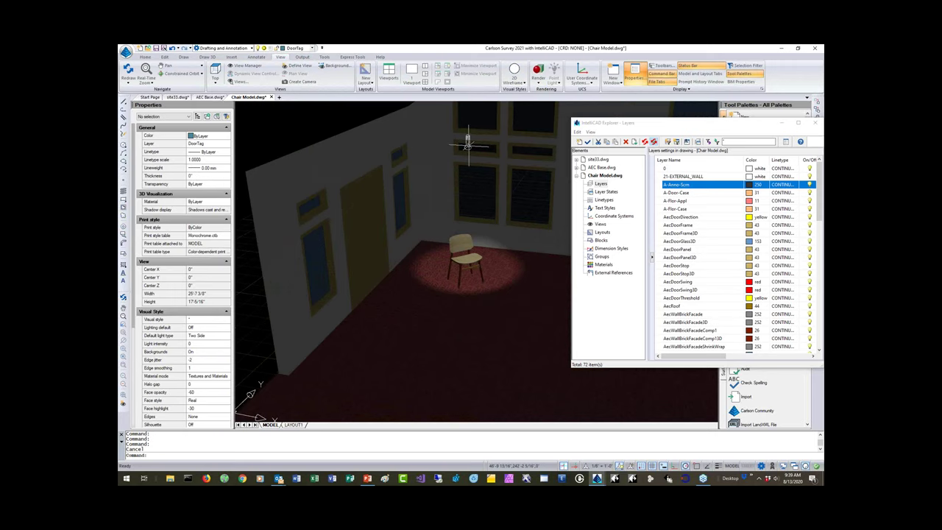
pyautogui.click(468, 144)
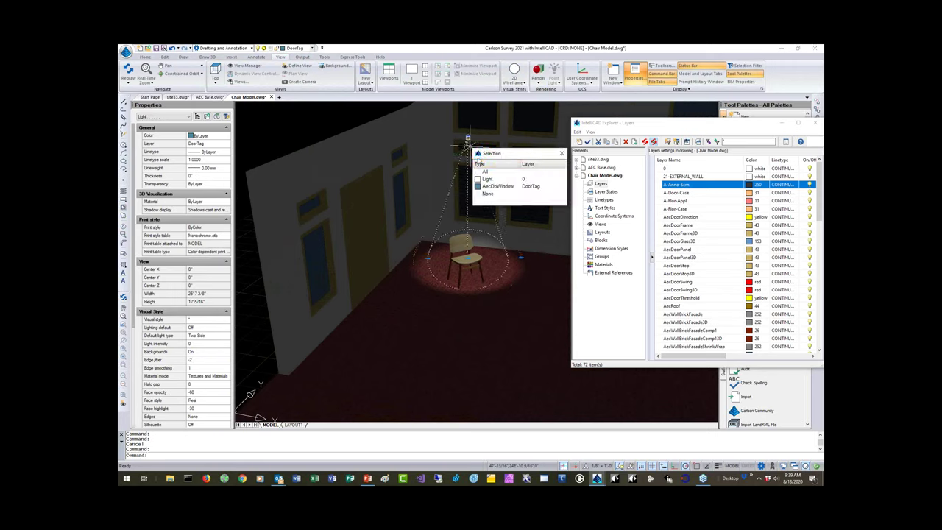
pyautogui.click(487, 179)
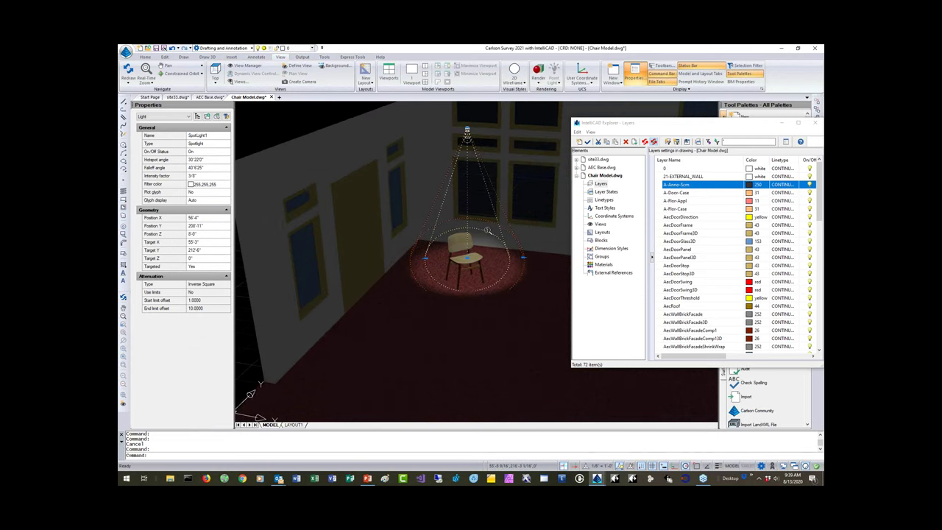
# - Move the Explorer window off the drawing and widen the spotlight's falloff angle to about 45°
pyautogui.scroll(5, 487, 231)
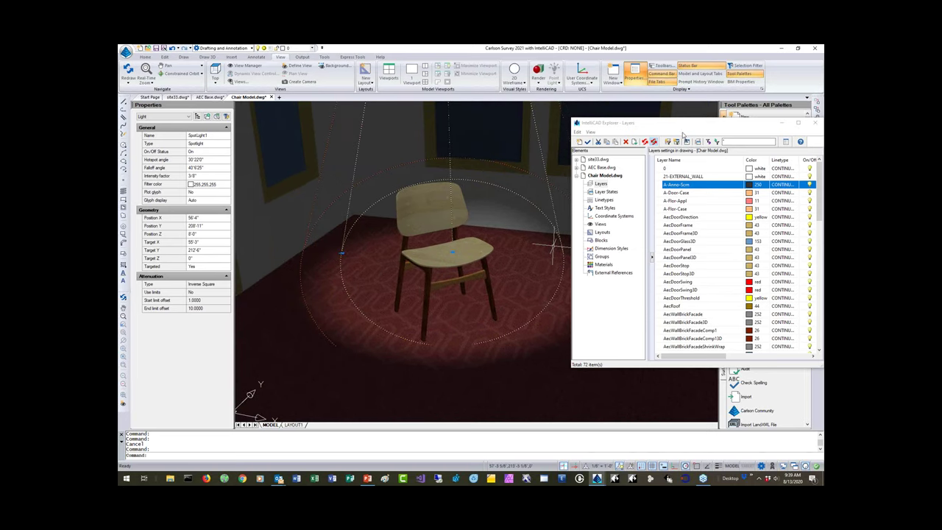
pyautogui.moveTo(751, 126); pyautogui.dragTo(682, 128)
pyautogui.click(756, 124)
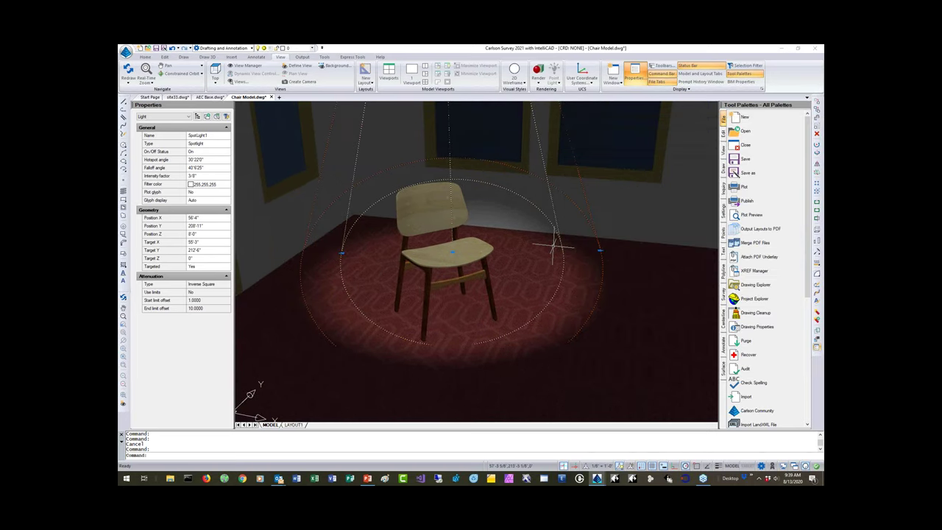
pyautogui.click(601, 251)
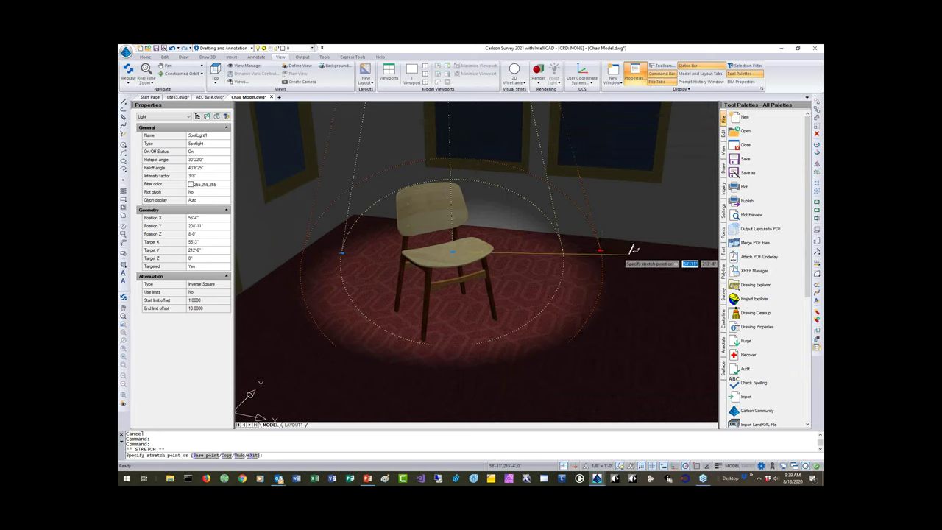
pyautogui.click(621, 250)
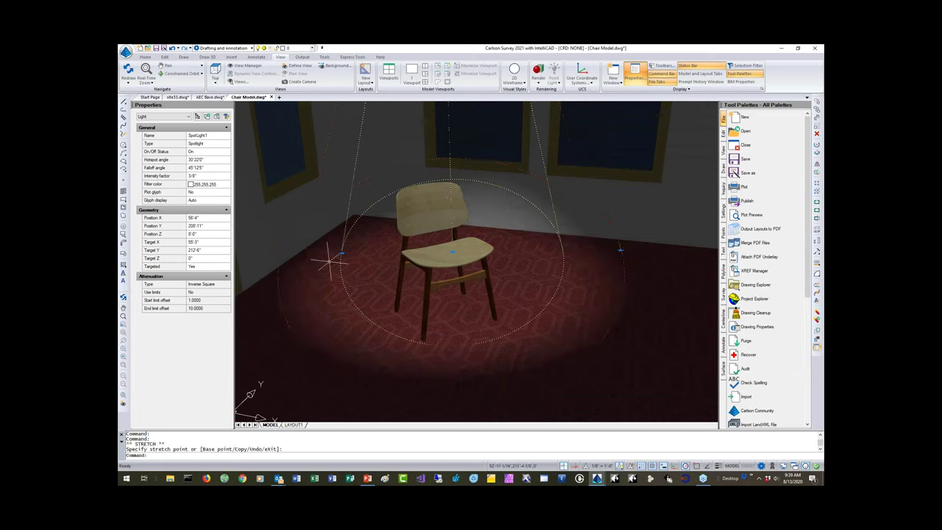
# - Try Red as the spotlight's filter color
pyautogui.click(201, 175)
pyautogui.click(191, 185)
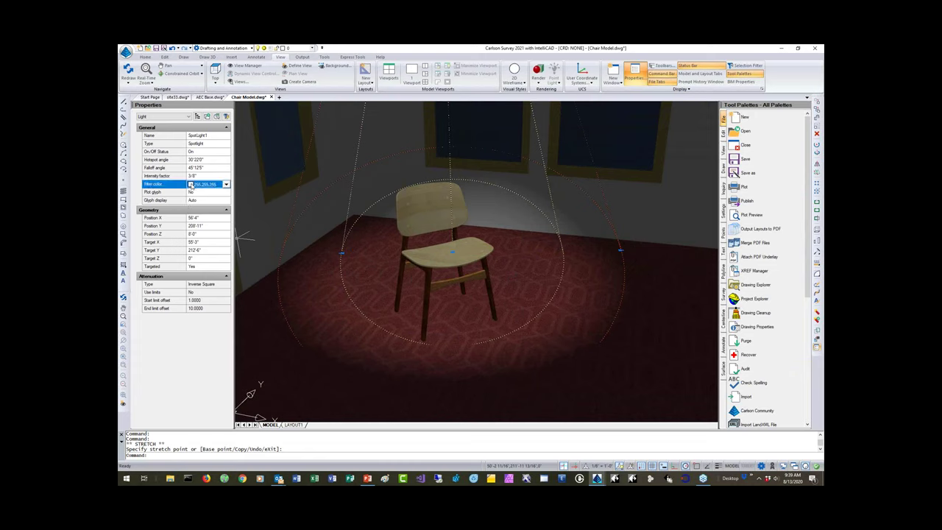
pyautogui.click(193, 185)
pyautogui.click(195, 204)
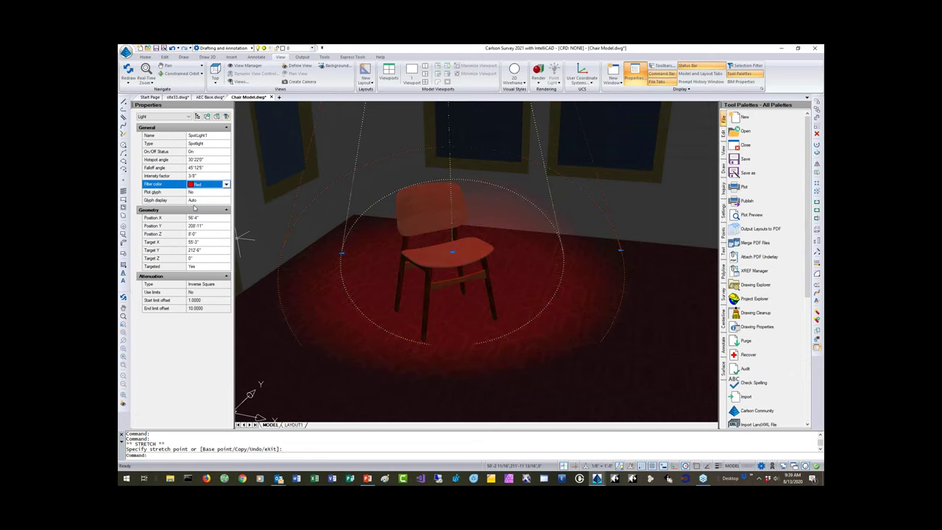
# - Set the spotlight's filter color to the pale yellow Color 41 from the full index palette
pyautogui.click(215, 187)
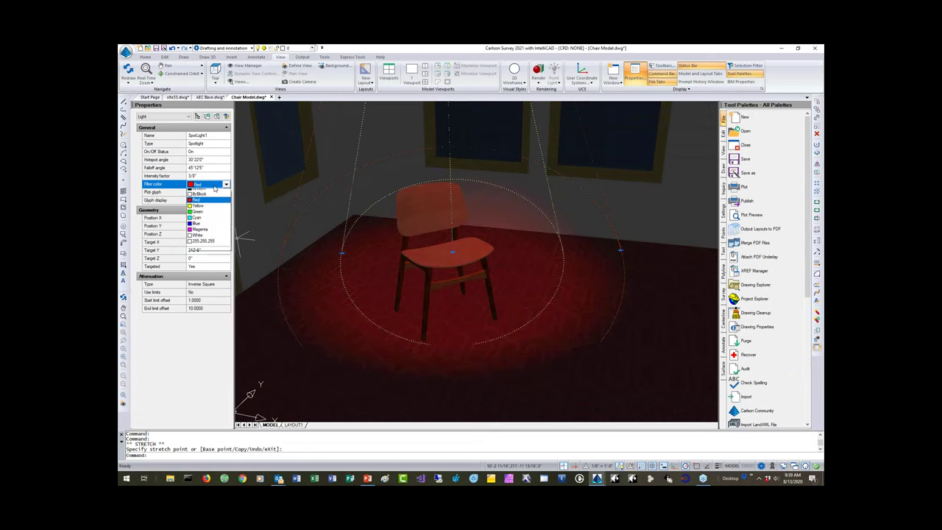
pyautogui.click(202, 251)
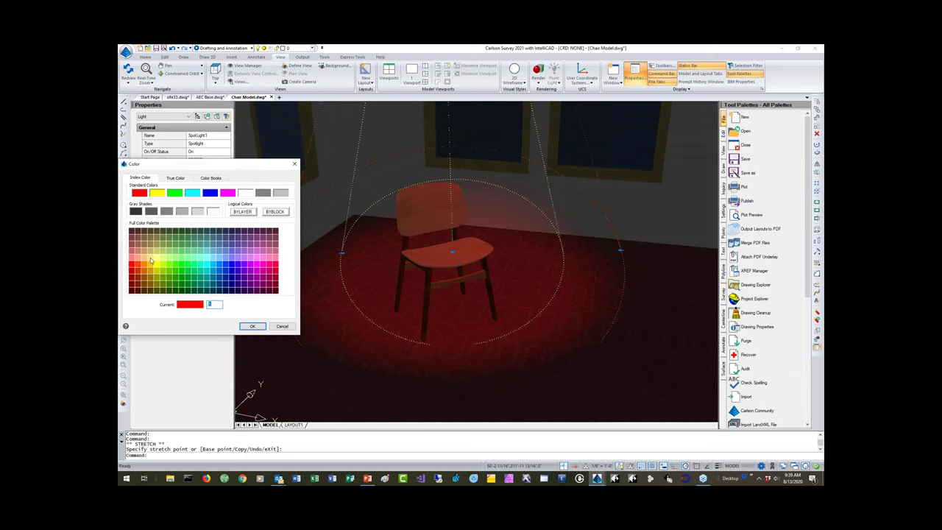
pyautogui.click(154, 262)
pyautogui.click(252, 327)
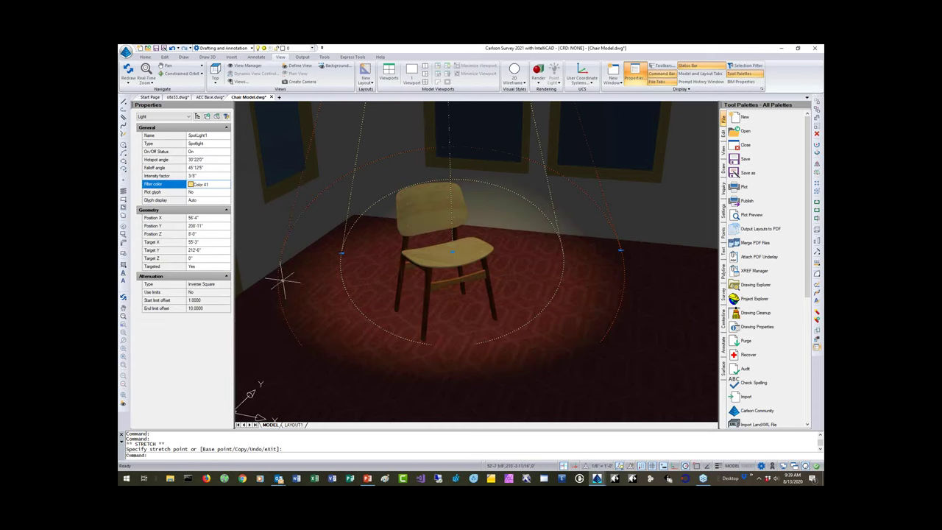
# - Set the spotlight's intensity factor to 1/2", and deselect it to view the lit chair up close
pyautogui.click(207, 176)
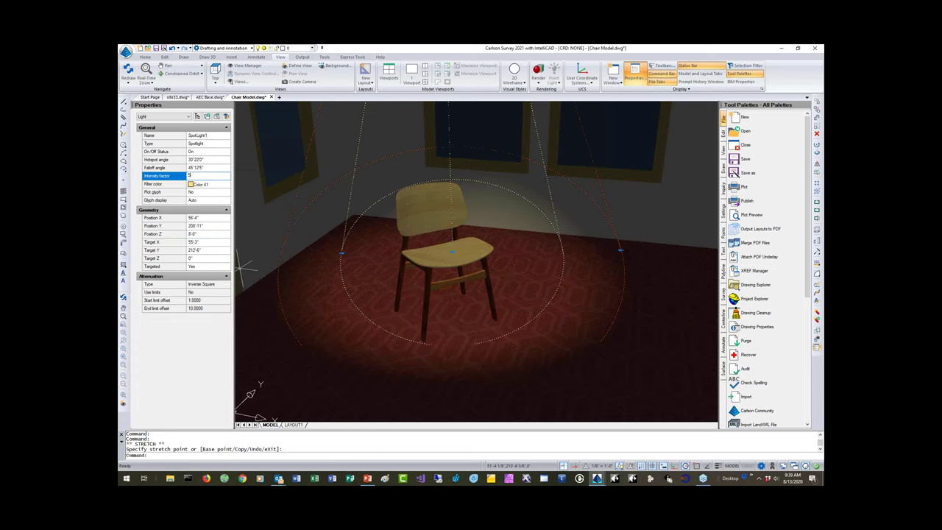
pyautogui.write('5')
pyautogui.press('Return')
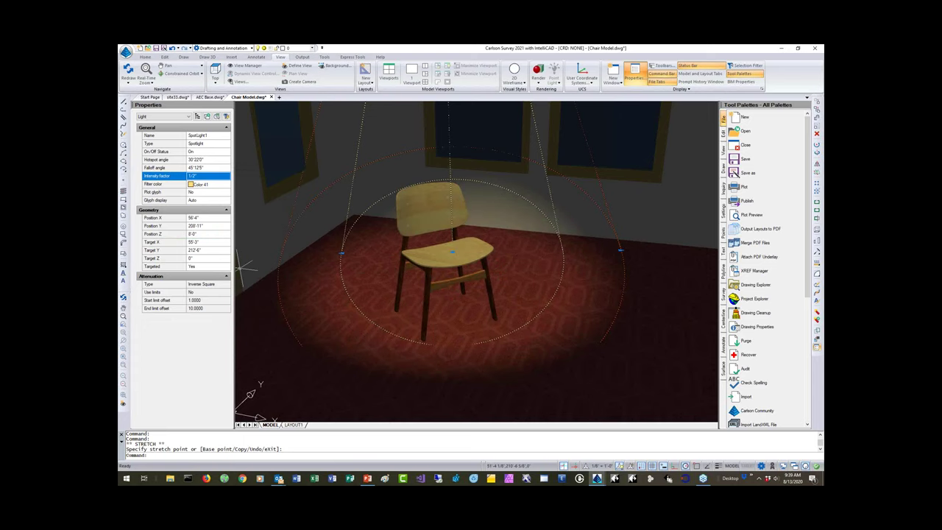
pyautogui.scroll(1, 549, 269)
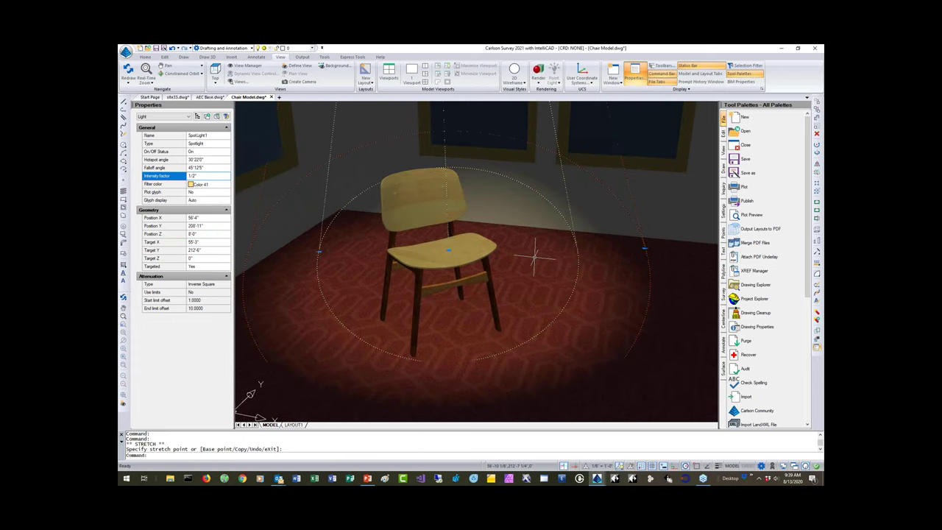
pyautogui.press('Escape')
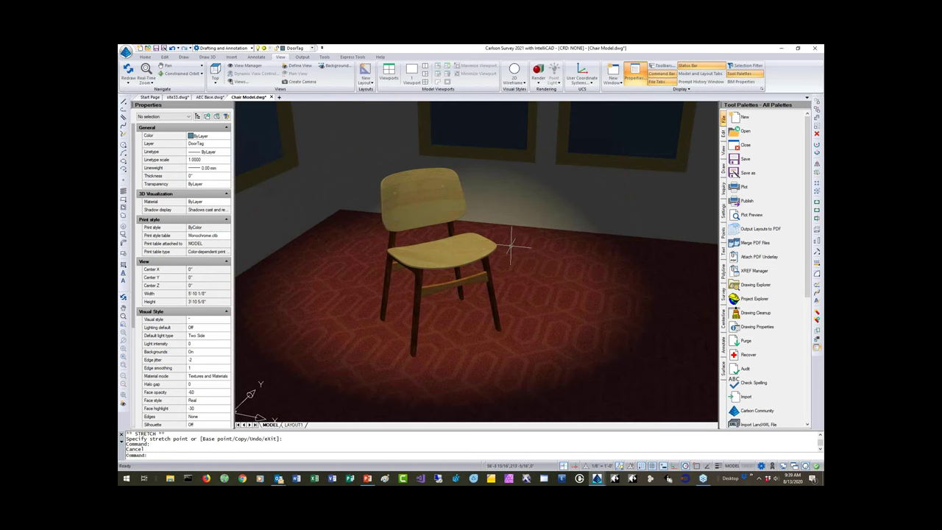
pyautogui.scroll(1, 412, 212)
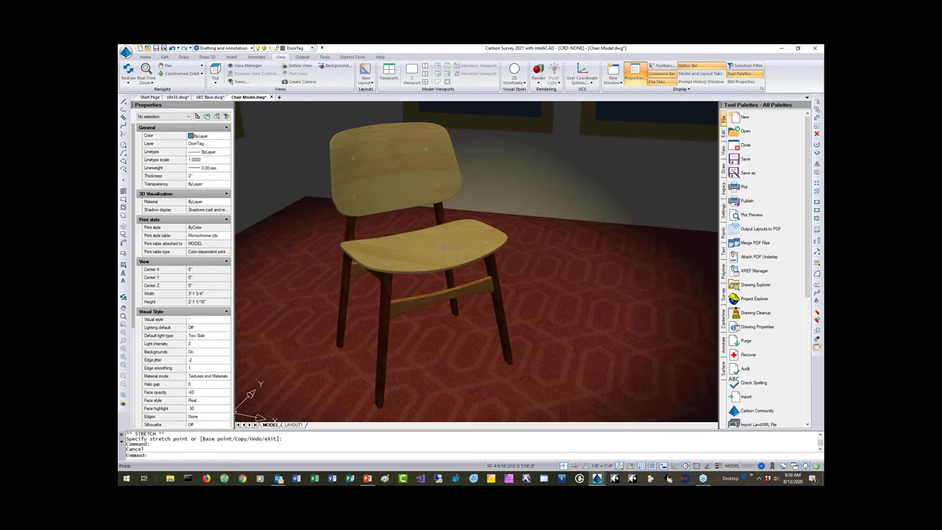
pyautogui.moveTo(442, 247); pyautogui.dragTo(532, 258, button='middle')
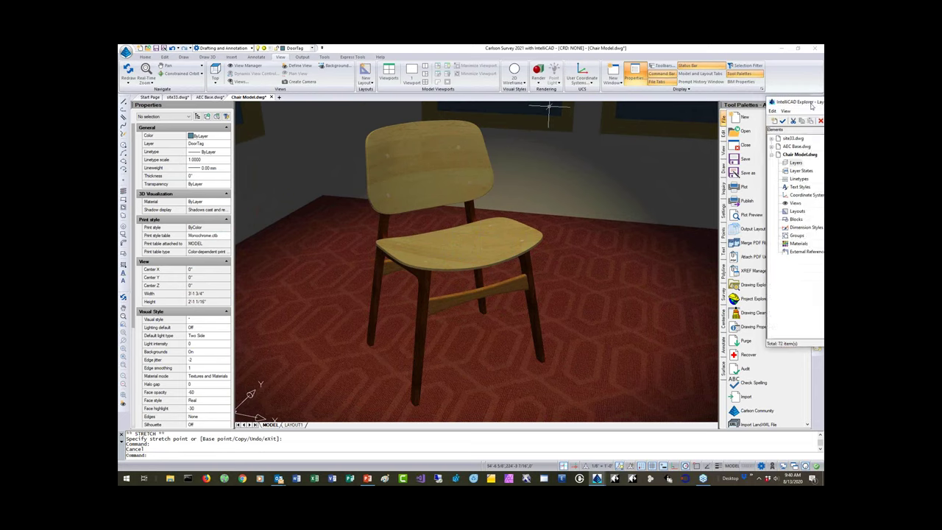
# - Bring the Explorer window back over the drawing, widened, and show the materials of Chair Model.dwg
pyautogui.moveTo(793, 107); pyautogui.dragTo(363, 114)
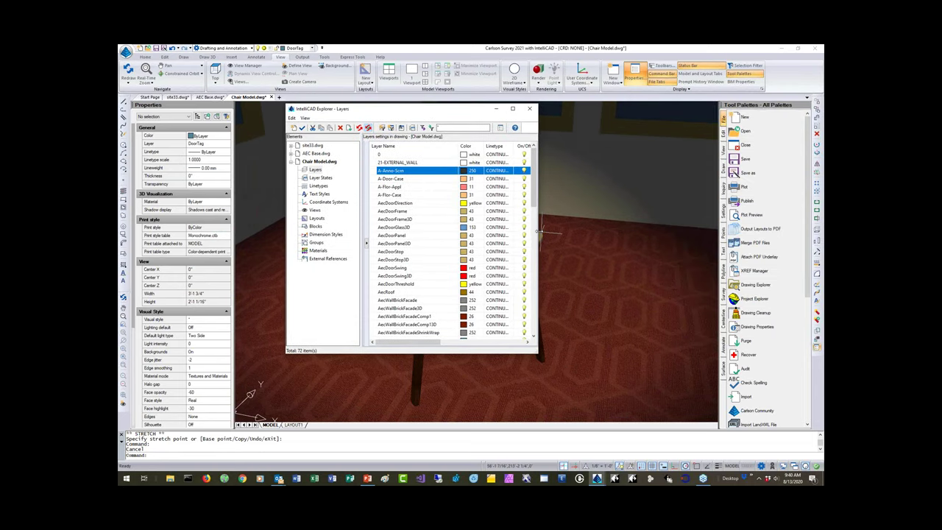
pyautogui.moveTo(538, 231); pyautogui.dragTo(726, 244)
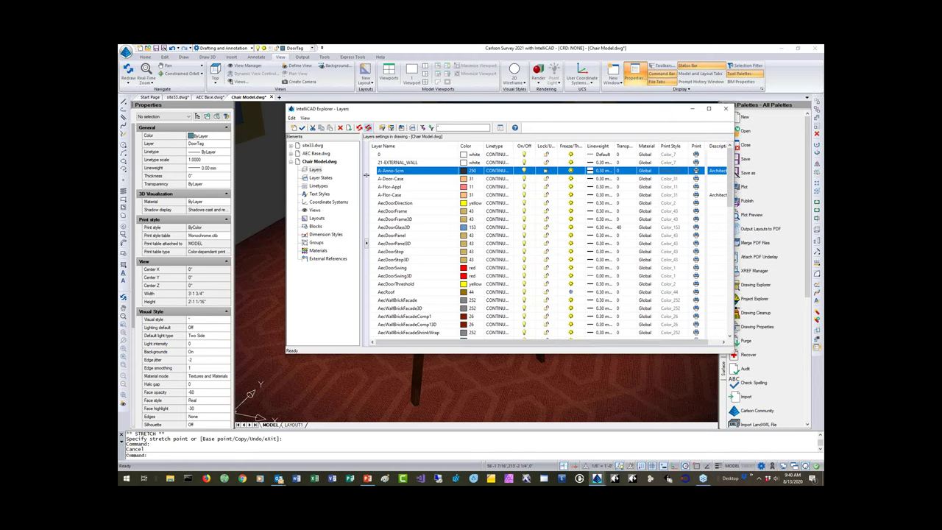
pyautogui.click(318, 251)
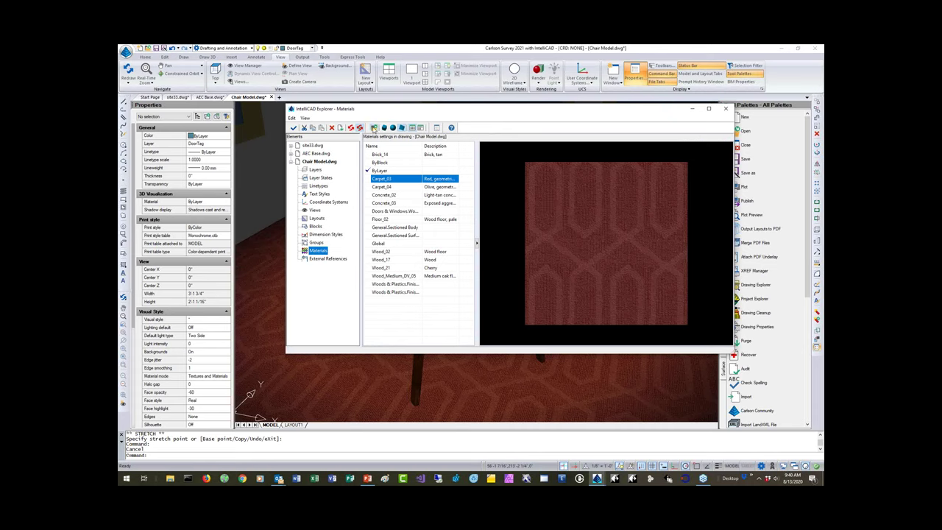
# - Look through the Imperial Materials library offered for import, close it without importing anything, and minimize the Explorer window
pyautogui.click(374, 128)
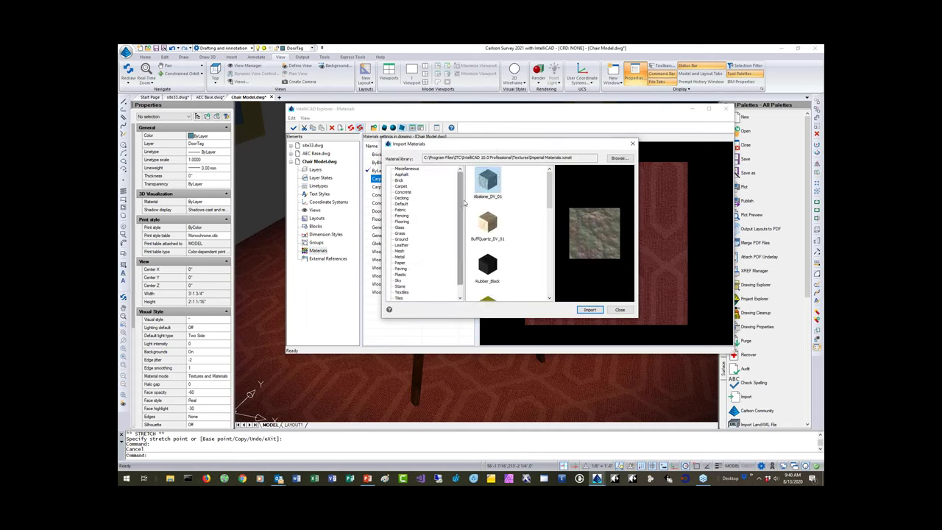
pyautogui.scroll(-1, 459, 259)
pyautogui.moveTo(458, 259); pyautogui.dragTo(460, 191)
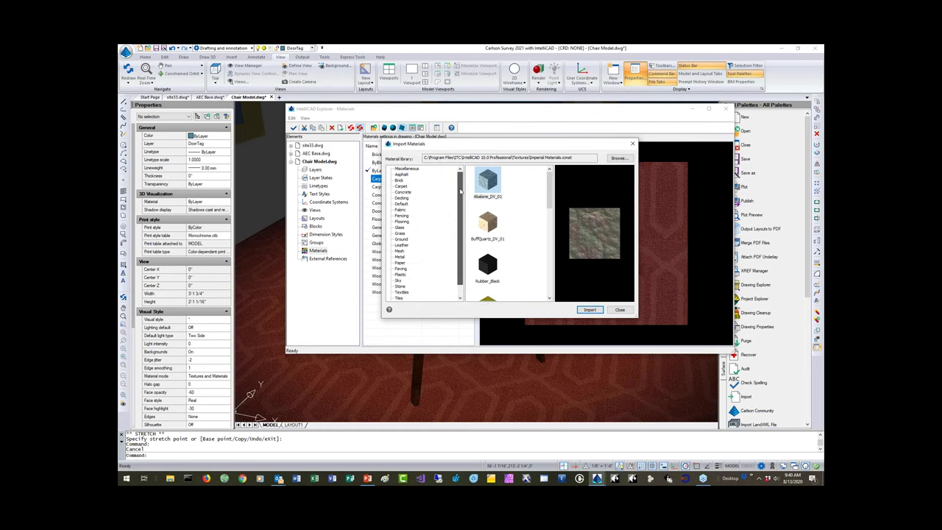
pyautogui.moveTo(498, 143); pyautogui.dragTo(521, 167)
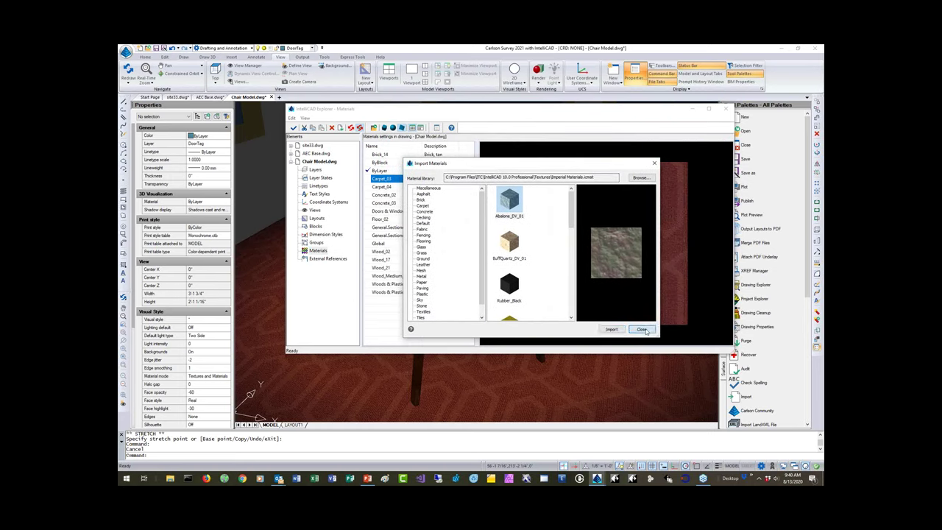
pyautogui.click(643, 330)
pyautogui.moveTo(677, 112); pyautogui.dragTo(742, 101)
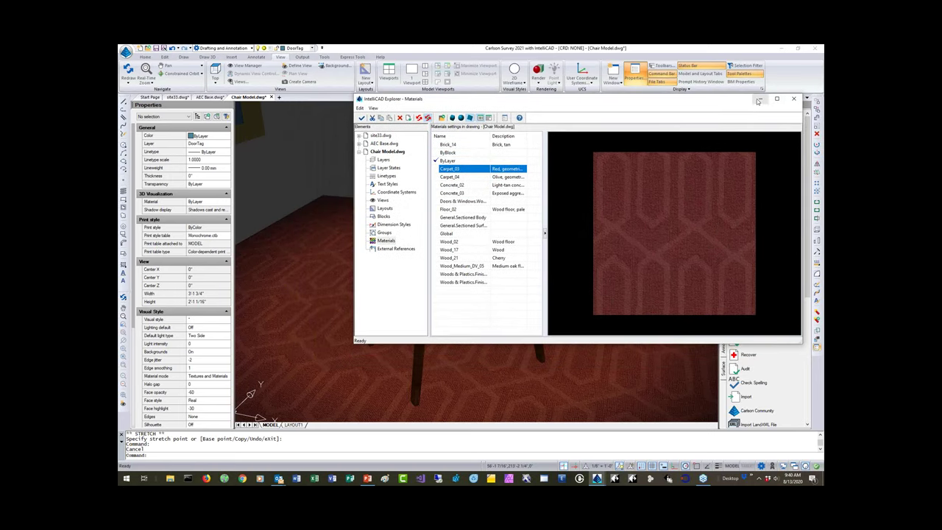
pyautogui.click(763, 102)
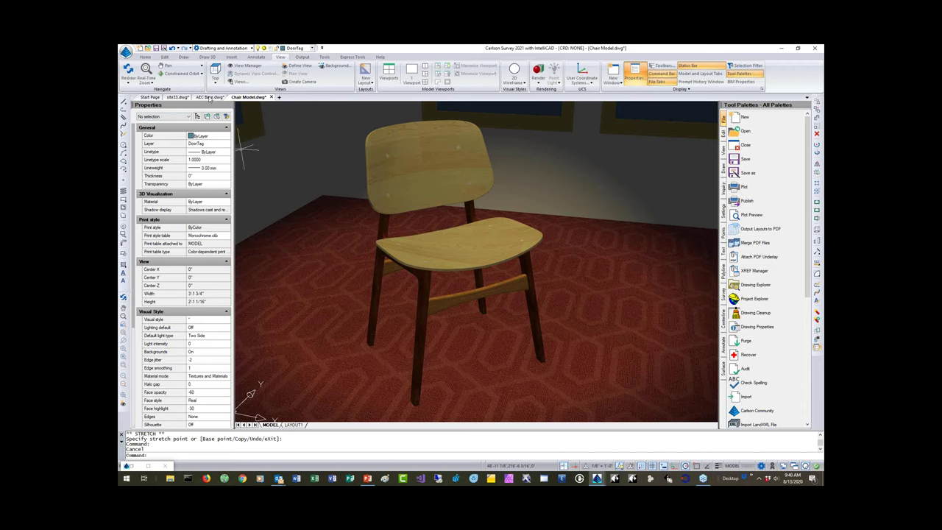
# - Switch to the AEC Base.dwg drawing and erase the box, cylinder, pyramid and remaining linework
pyautogui.click(208, 98)
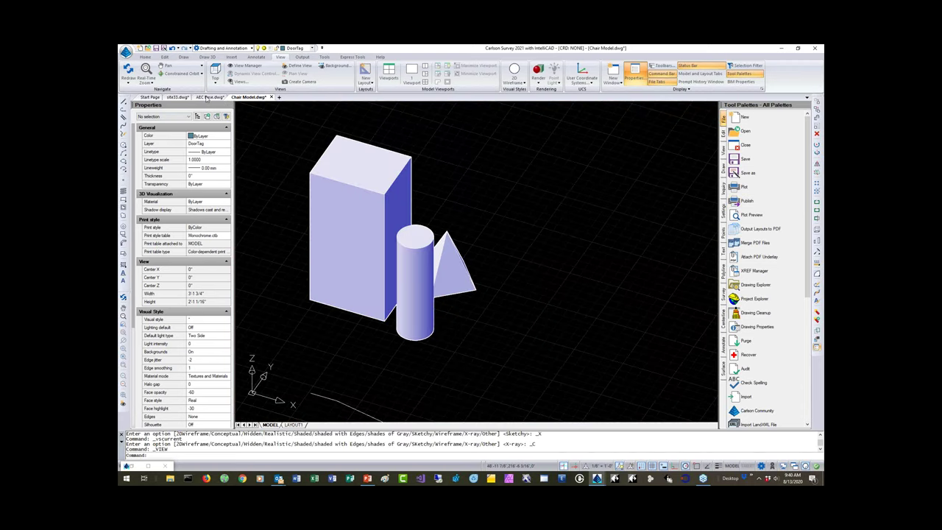
pyautogui.click(514, 160)
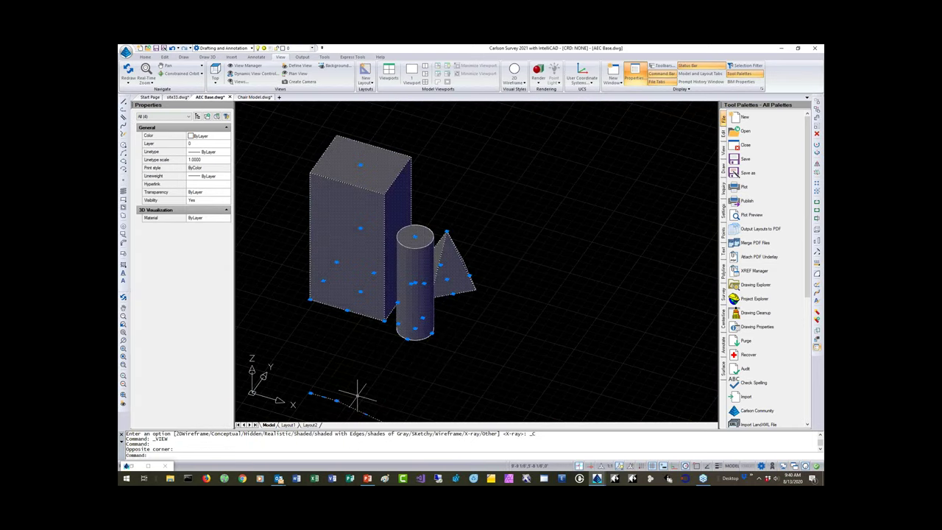
pyautogui.press('Delete')
pyautogui.scroll(3, 420, 240)
pyautogui.scroll(-3, 420, 240)
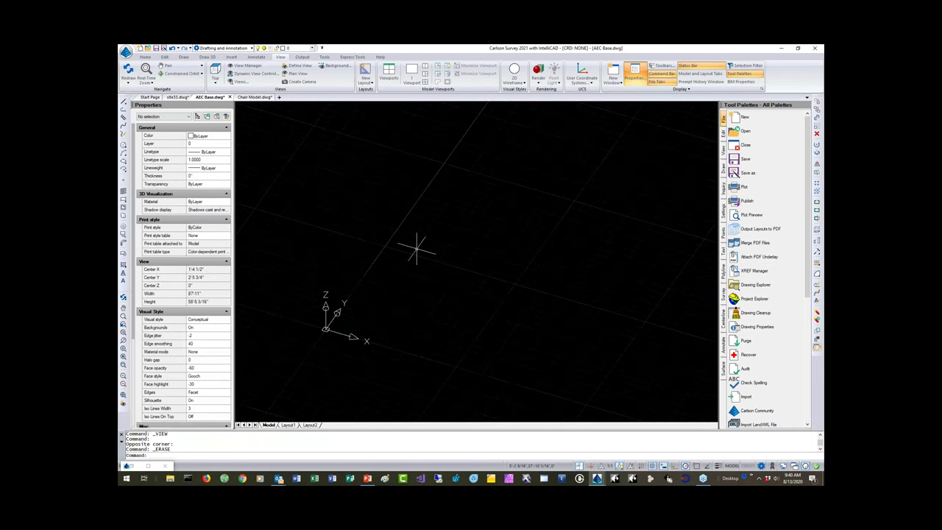
# - Set the emptied drawing to the plan view of the current UCS with PLAN
pyautogui.write('PLAN')
pyautogui.press('Return')
pyautogui.press('Return')
pyautogui.scroll(-5, 409, 202)
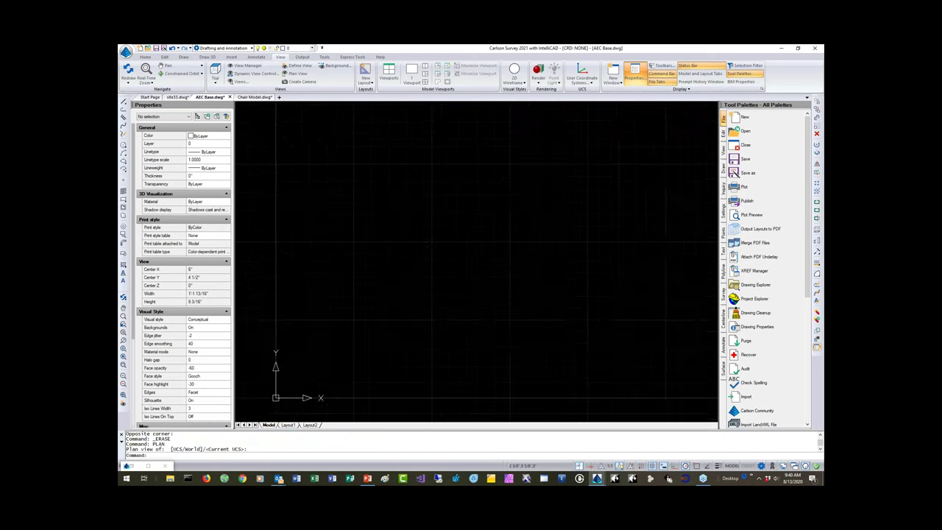
pyautogui.scroll(4, 403, 200)
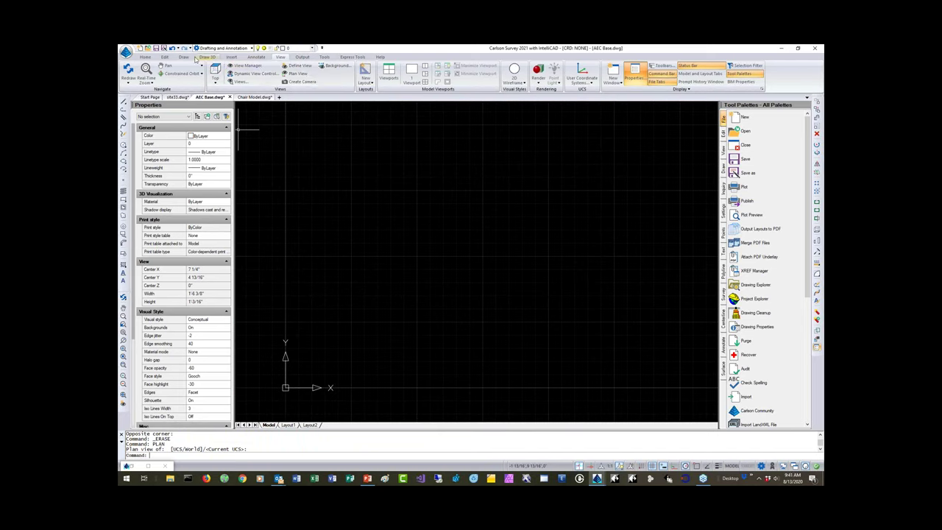
# - Start a BIM underlay and choose Technical_school-current_m.rvt from the BIM SIG > Revit Demo folder
pyautogui.click(233, 58)
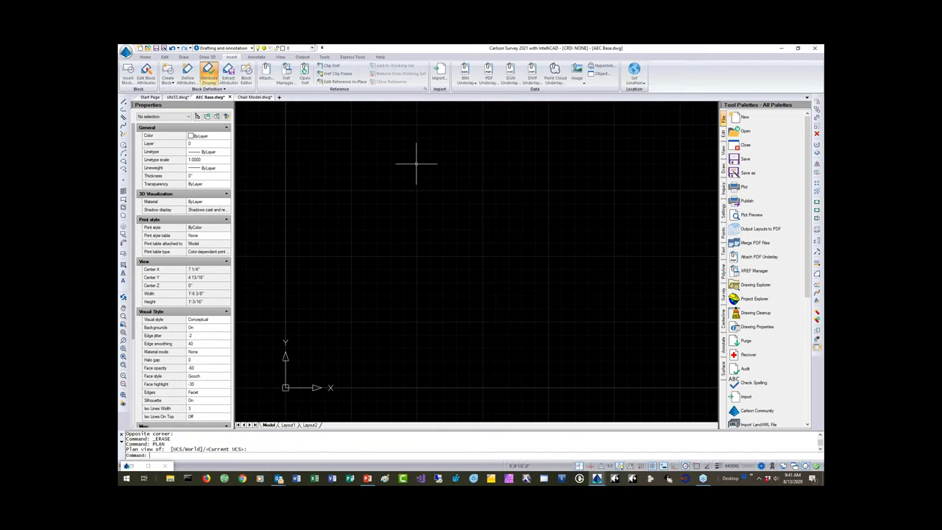
pyautogui.click(474, 83)
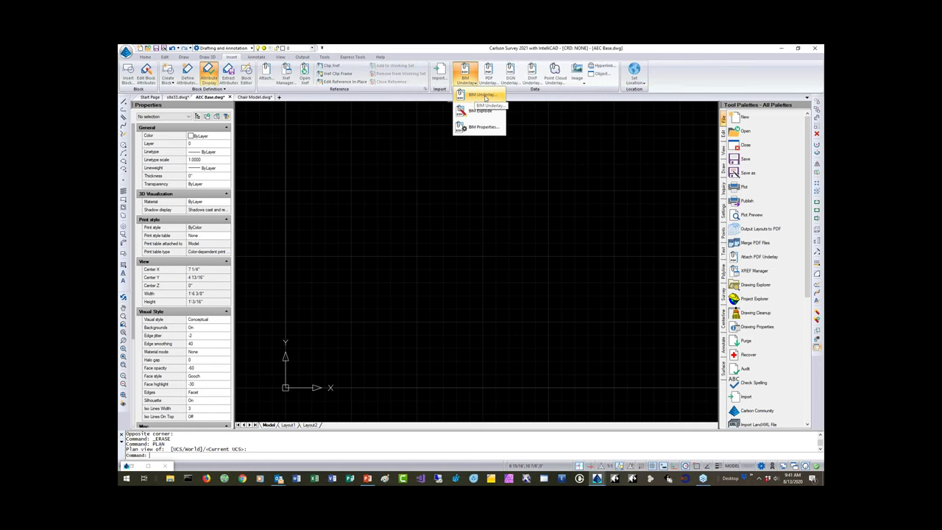
pyautogui.click(485, 98)
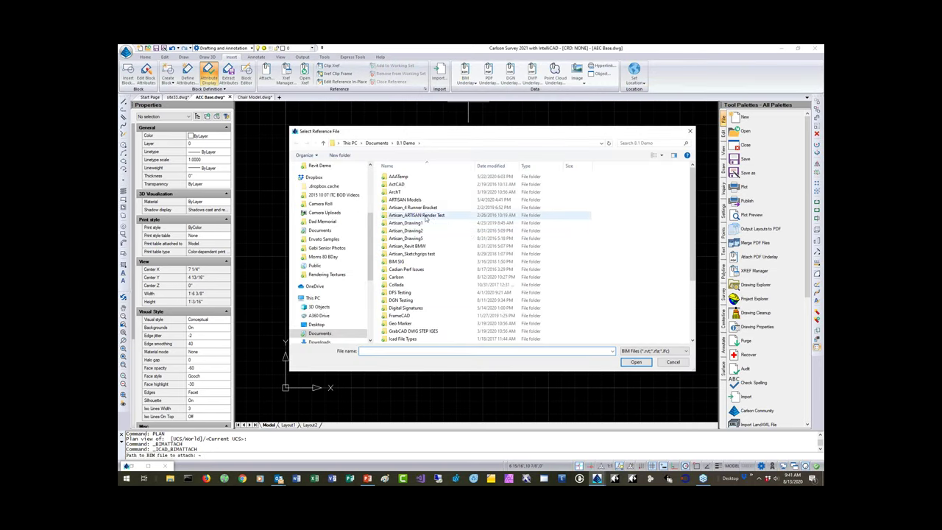
pyautogui.moveTo(402, 135); pyautogui.dragTo(358, 131)
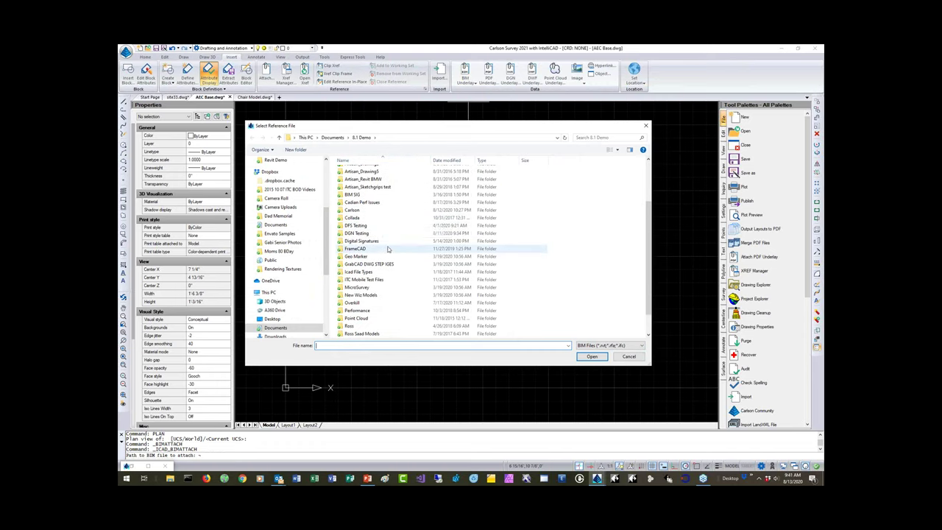
pyautogui.scroll(-3, 385, 244)
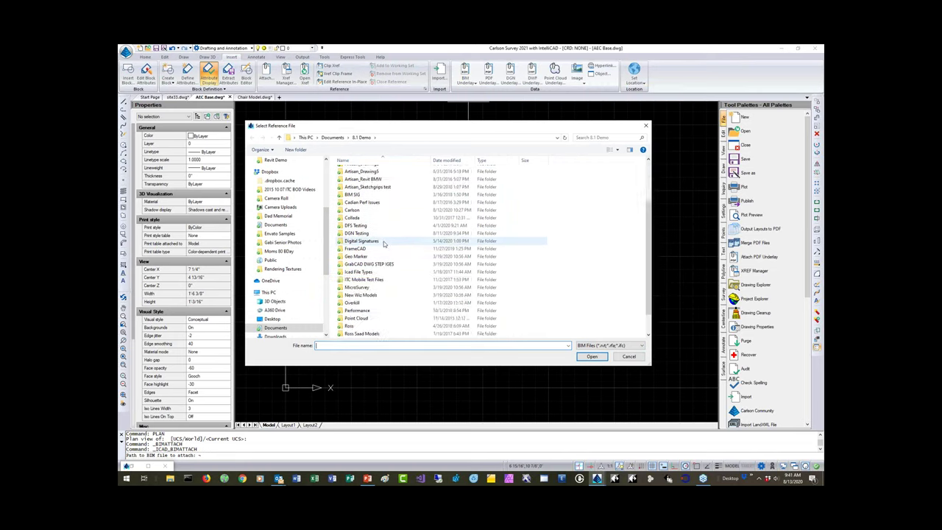
pyautogui.doubleClick(357, 194)
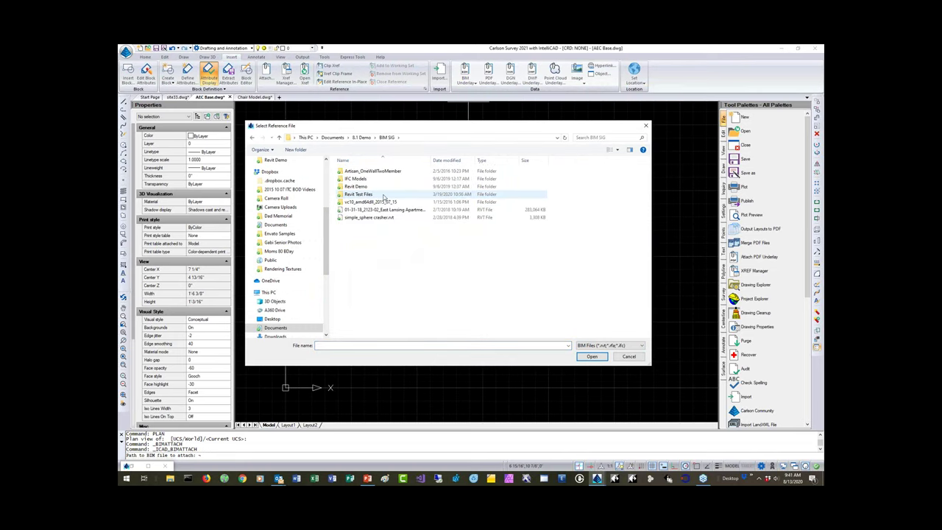
pyautogui.doubleClick(356, 188)
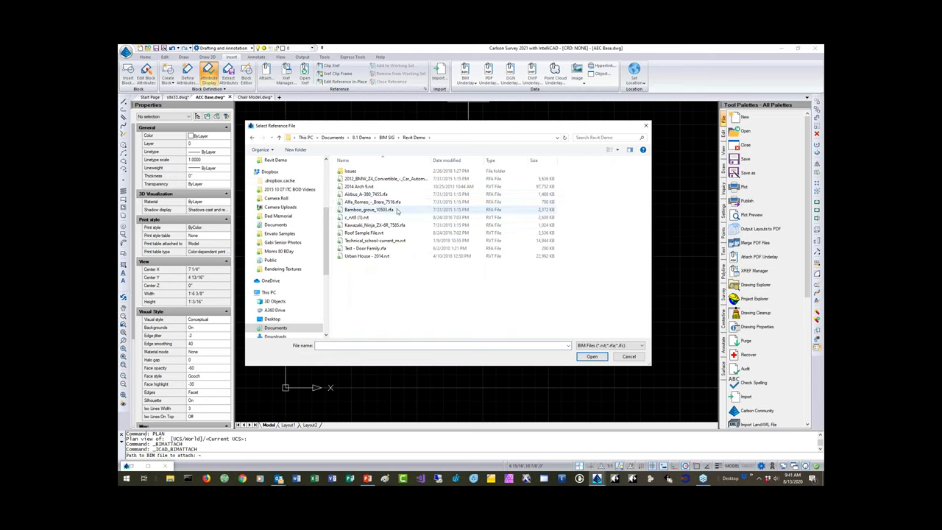
pyautogui.click(368, 242)
pyautogui.click(592, 357)
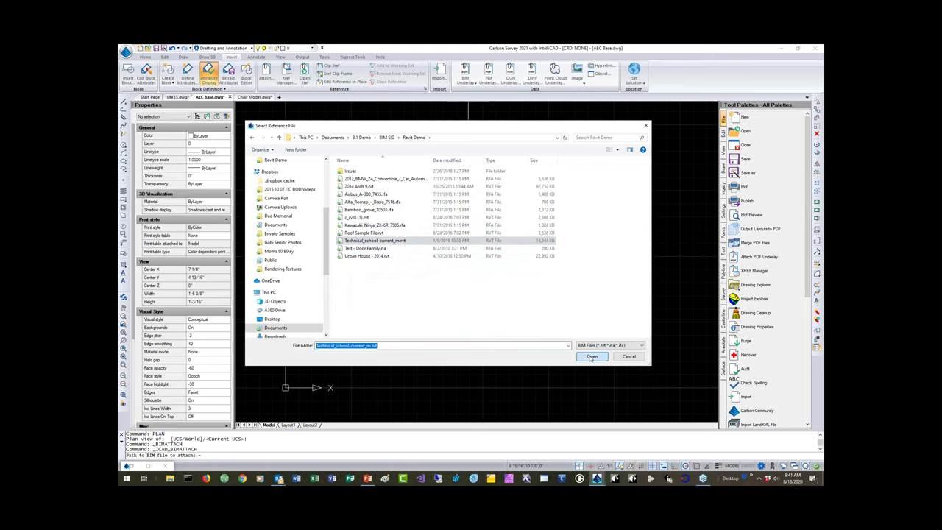
# - Place the BIM underlay near the drawing origin with the default scale factor 0'-1" and rotation 0
pyautogui.click(319, 365)
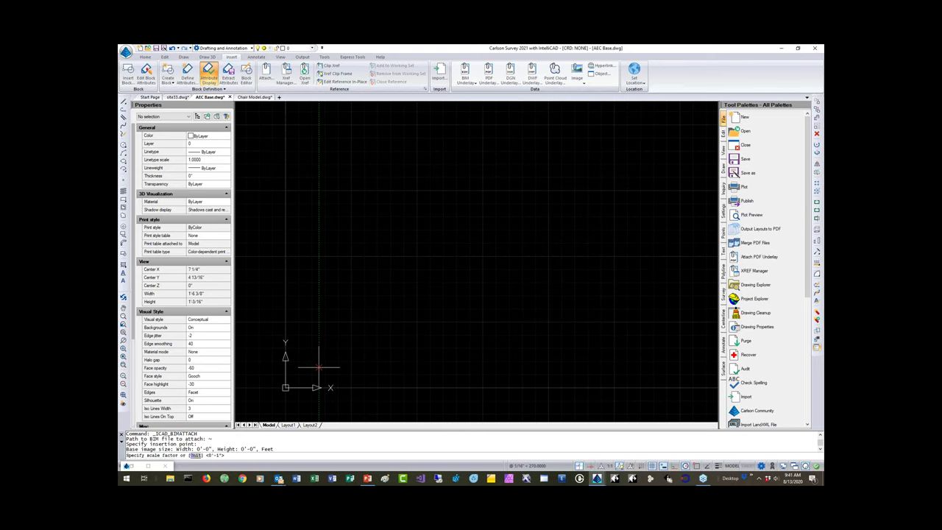
pyautogui.press('Return')
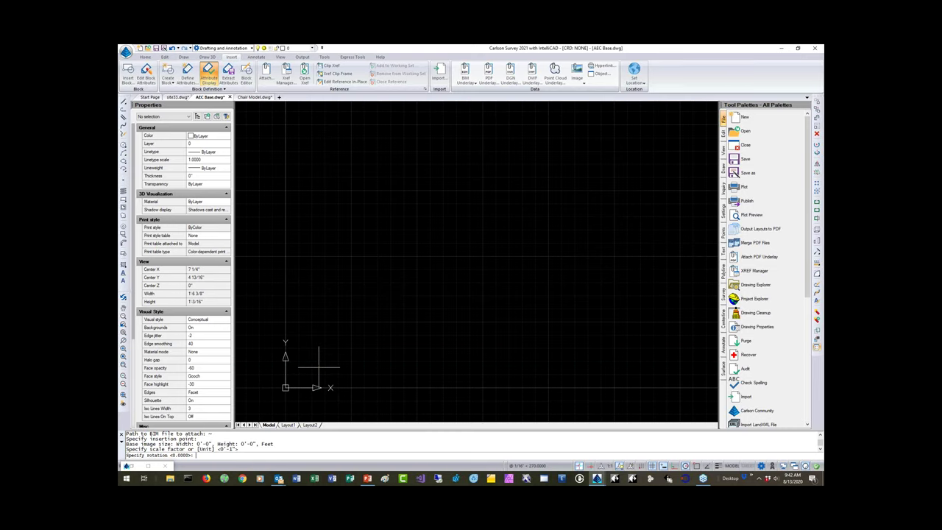
pyautogui.press('Return')
# - Examine the attached school model in 3D, from the roof layout to the surrounding trees and terrain
pyautogui.scroll(-3, 482, 278)
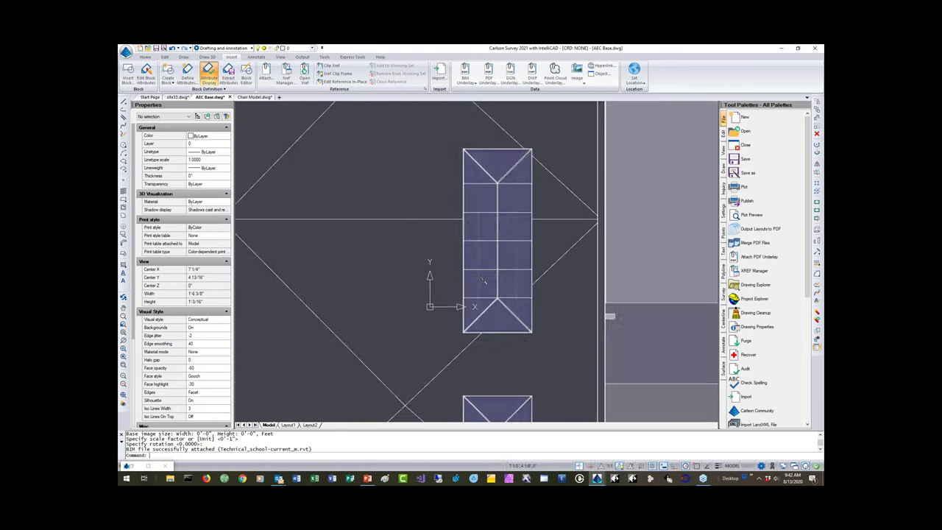
pyautogui.scroll(-6, 482, 278)
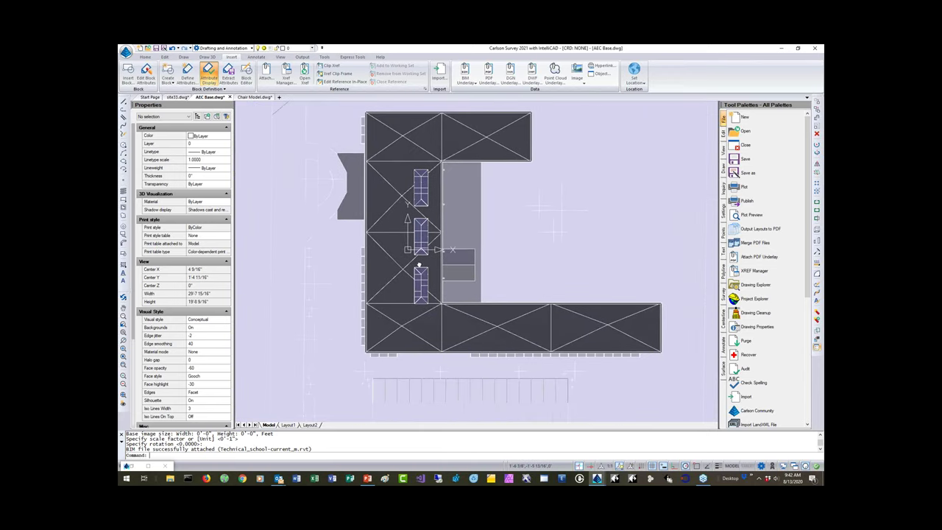
pyautogui.keyDown('shift'); pyautogui.moveTo(419, 266); pyautogui.dragTo(583, 188, button='middle'); pyautogui.keyUp('shift')
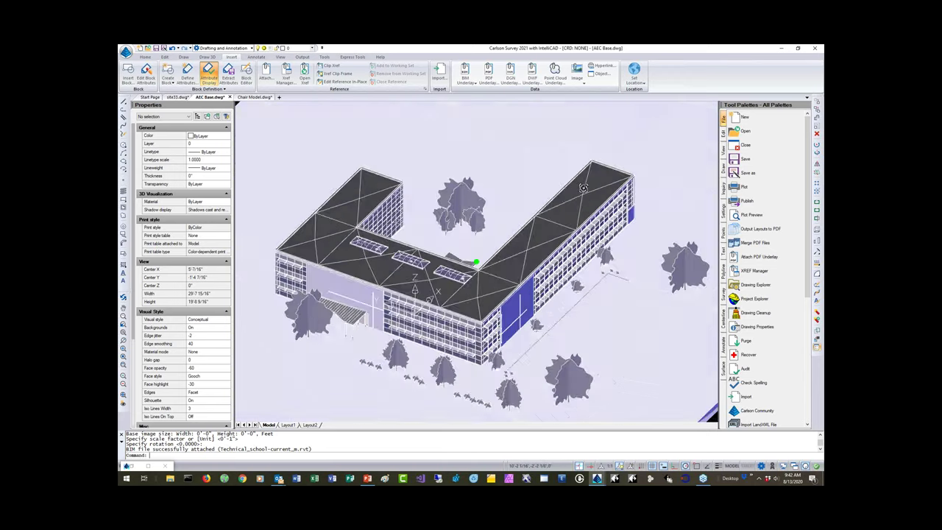
pyautogui.scroll(-5, 471, 294)
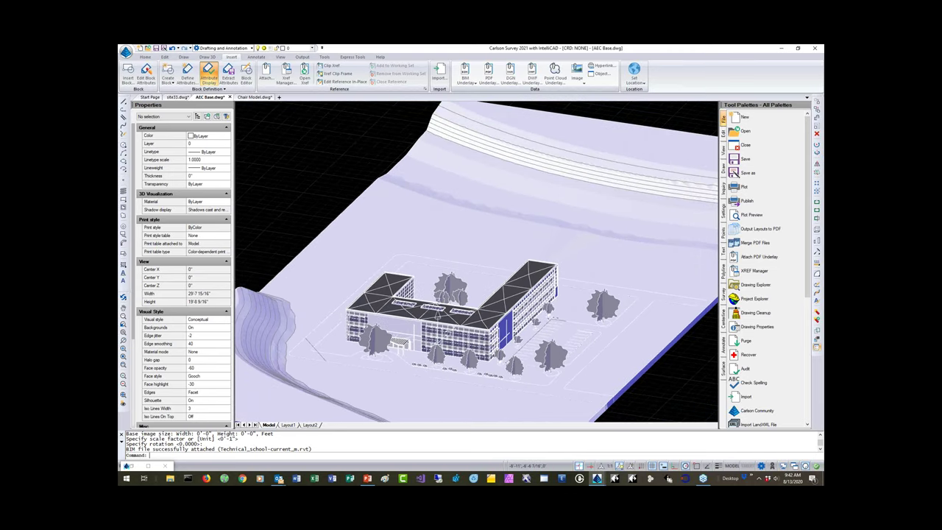
pyautogui.scroll(-2, 471, 294)
pyautogui.keyDown('shift'); pyautogui.moveTo(471, 265); pyautogui.dragTo(515, 207, button='middle'); pyautogui.keyUp('shift')
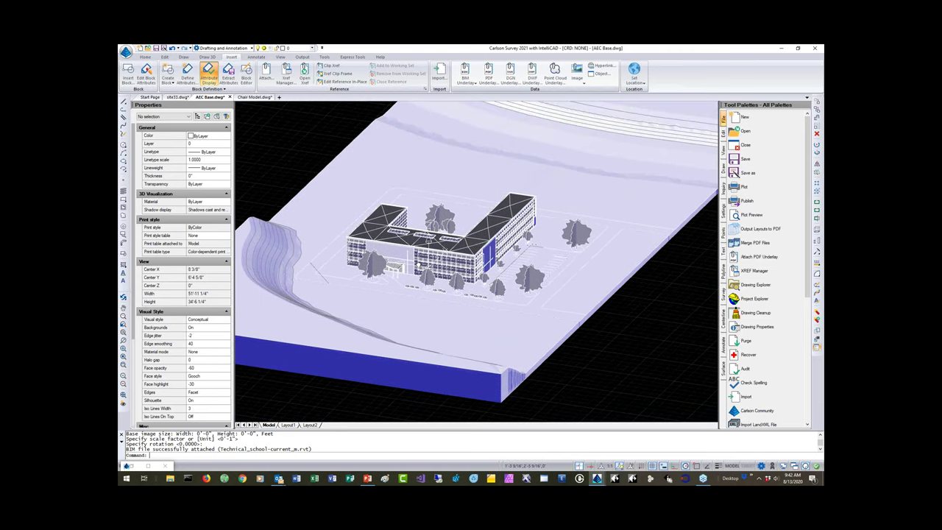
pyautogui.scroll(5, 438, 246)
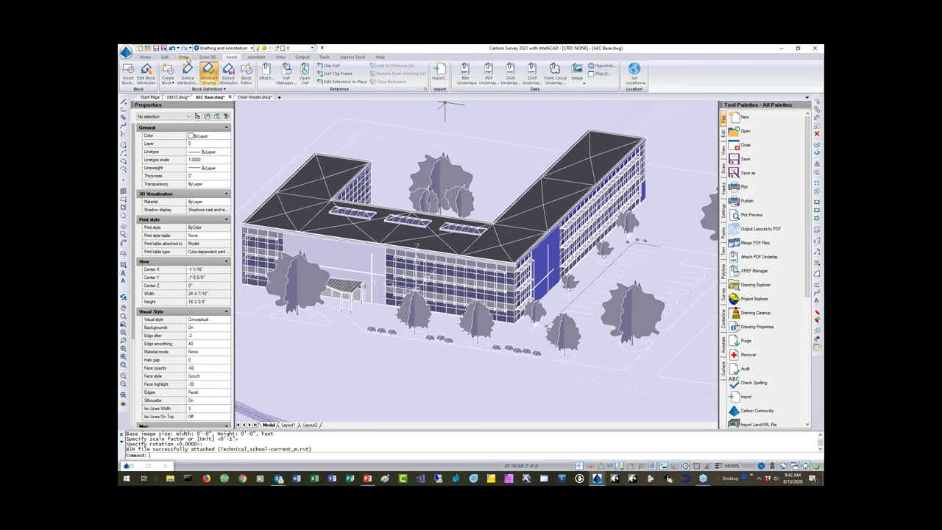
# - Change the visual style of the school model view to 2D Wireframe
pyautogui.click(281, 57)
pyautogui.click(514, 79)
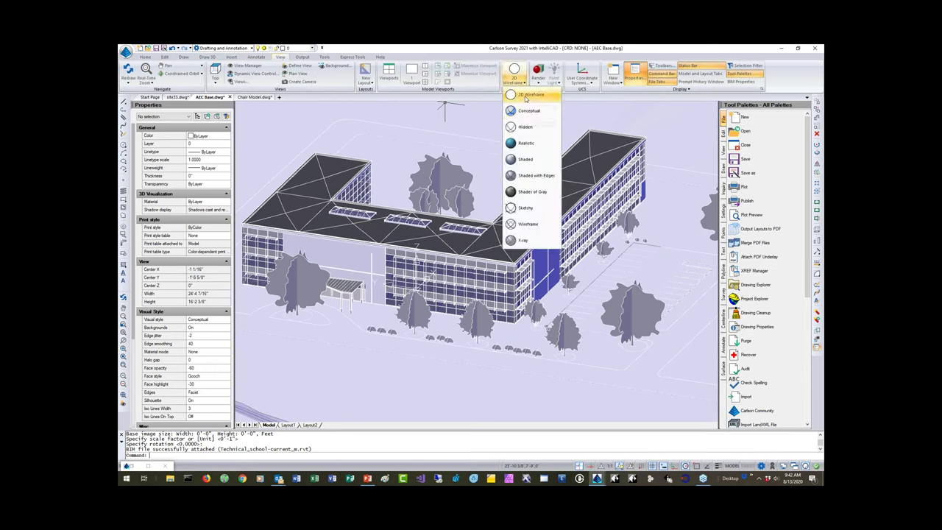
pyautogui.click(525, 95)
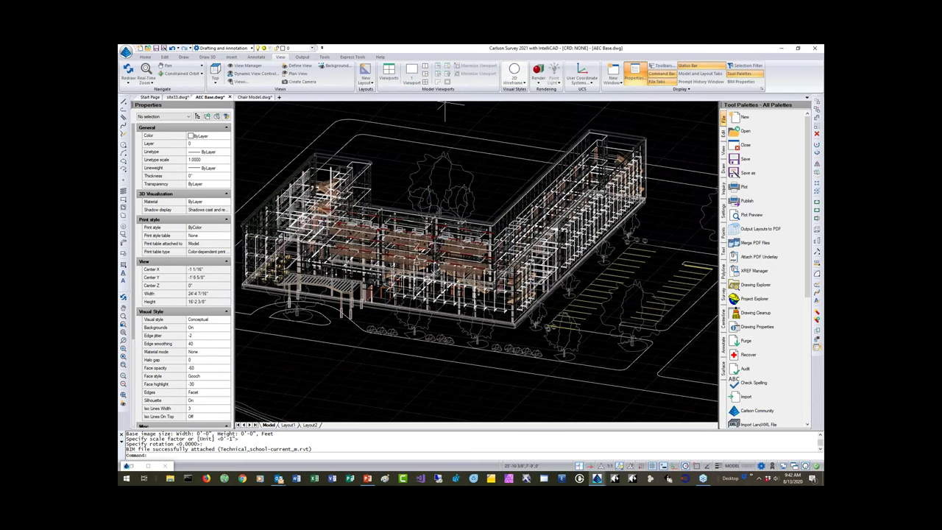
# - Examine the wireframe school's interior furniture, stairs and structure from different angles, and the whole site around it
pyautogui.keyDown('shift'); pyautogui.moveTo(529, 343); pyautogui.dragTo(338, 287, button='middle'); pyautogui.keyUp('shift')
pyautogui.scroll(6, 338, 287)
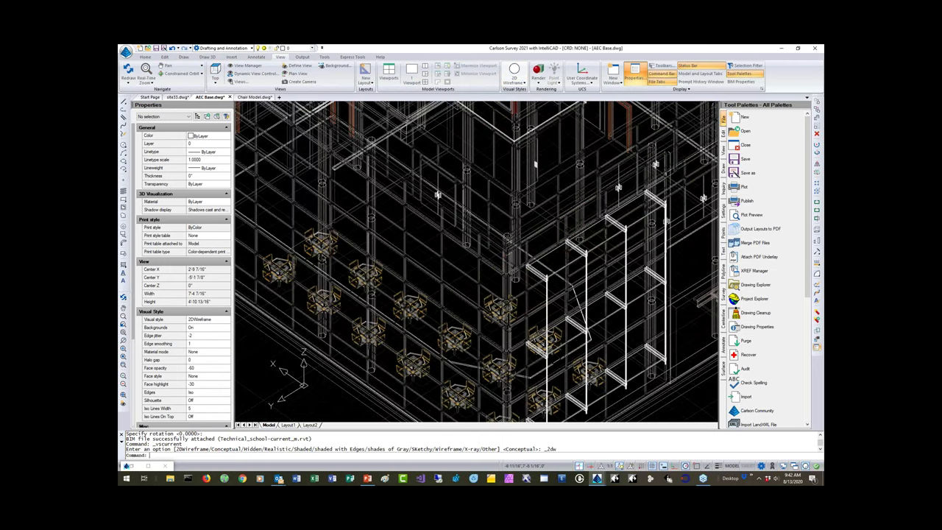
pyautogui.scroll(-6, 535, 163)
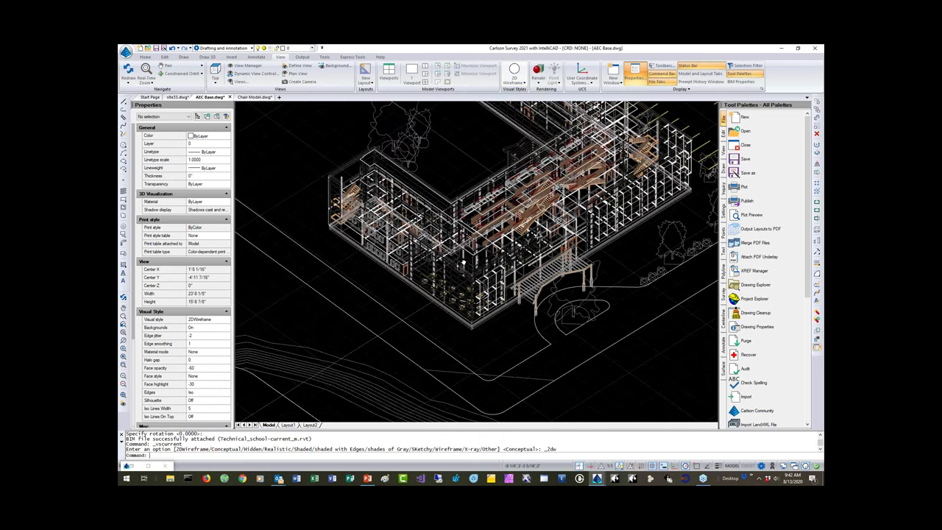
pyautogui.scroll(3, 544, 221)
pyautogui.scroll(-6, 545, 221)
pyautogui.scroll(4, 544, 221)
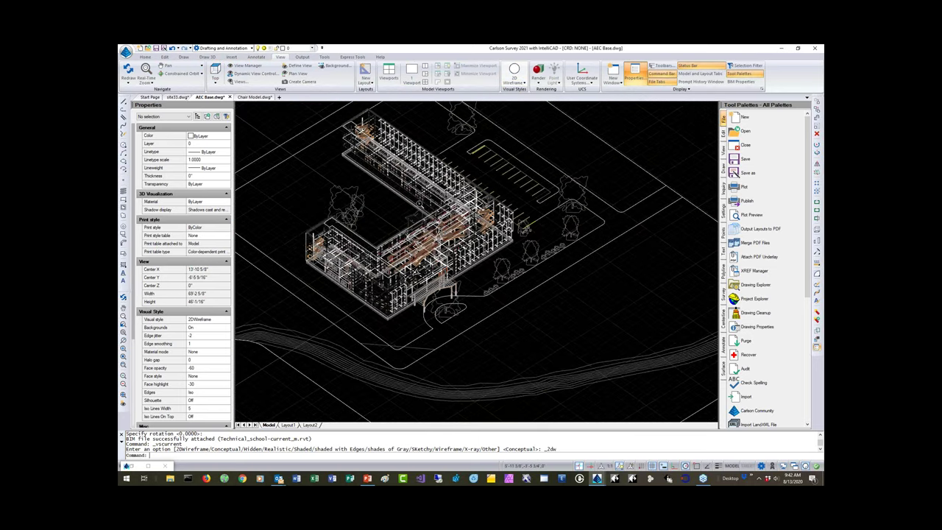
pyautogui.scroll(3, 545, 221)
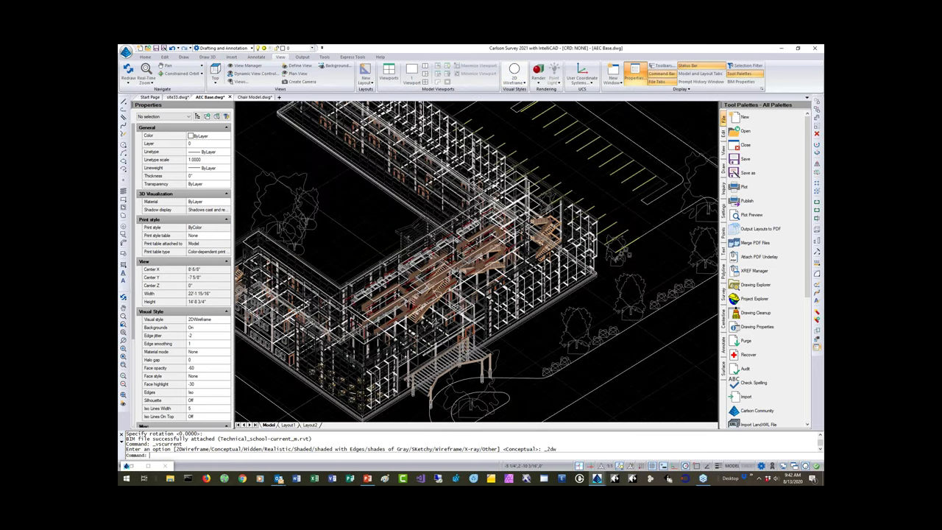
pyautogui.keyDown('shift'); pyautogui.moveTo(544, 235); pyautogui.dragTo(434, 324, button='middle'); pyautogui.keyUp('shift')
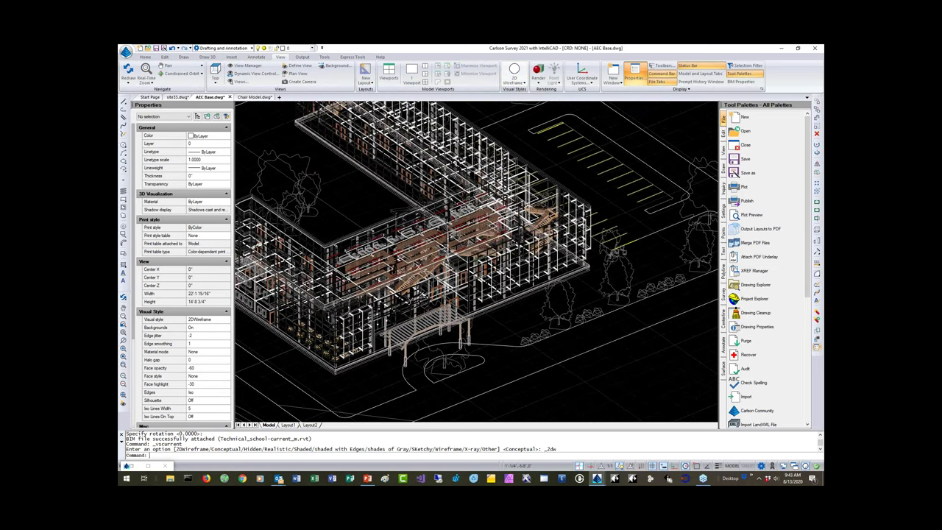
pyautogui.scroll(-2, 508, 268)
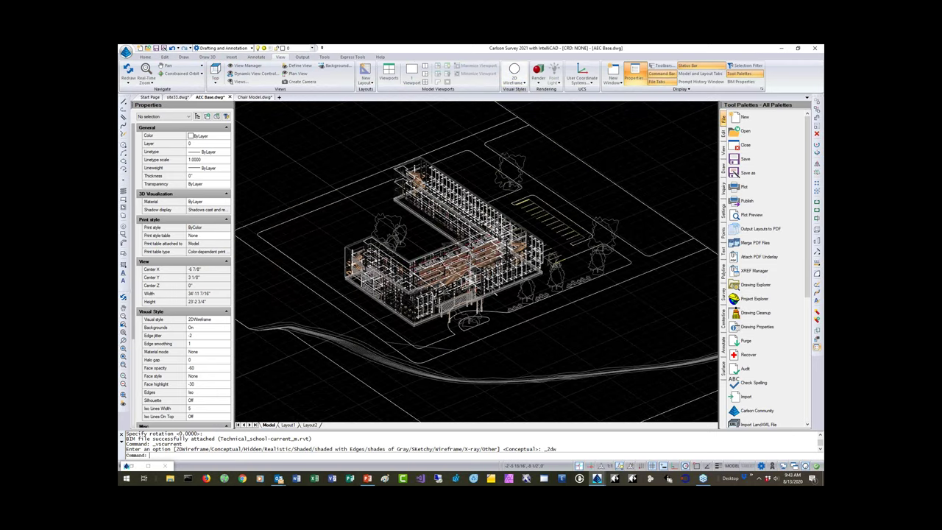
pyautogui.scroll(-3, 508, 268)
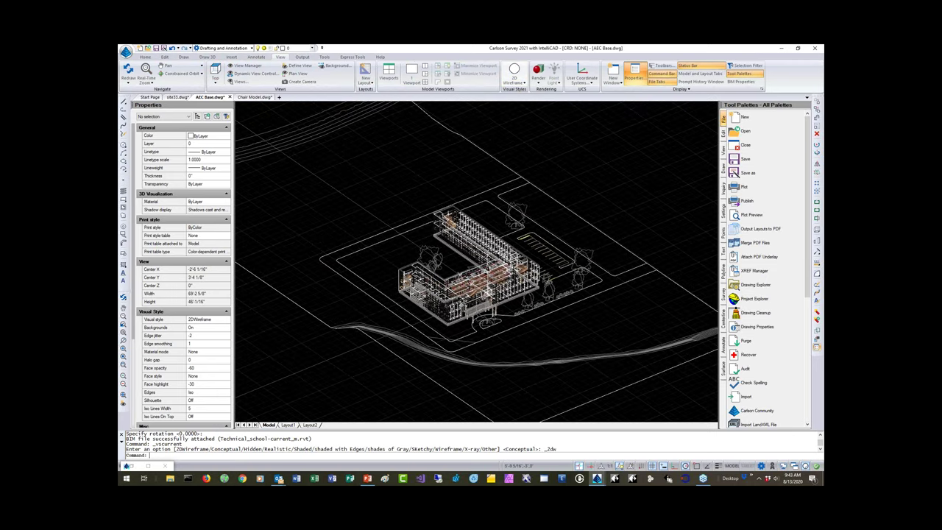
# - Show the BIM properties and select the school underlay to list its categories
pyautogui.scroll(-2, 582, 353)
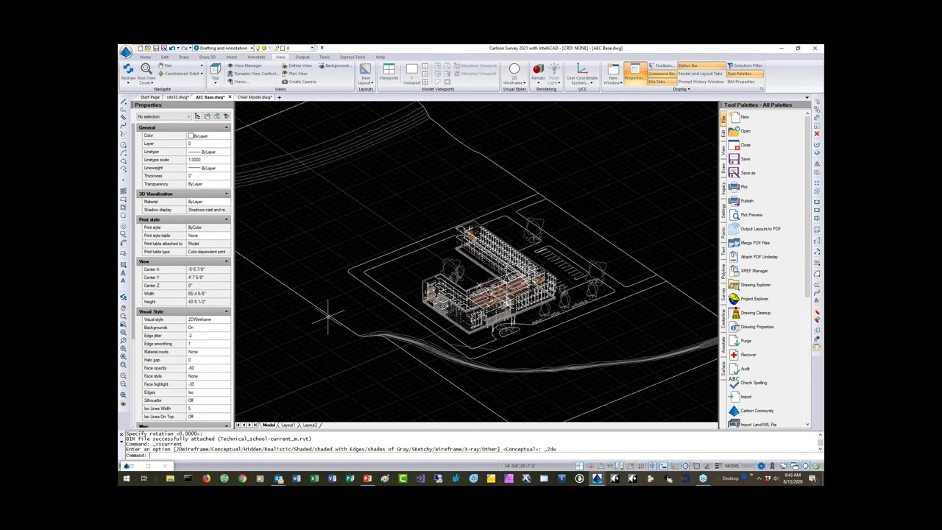
pyautogui.scroll(-3, 349, 181)
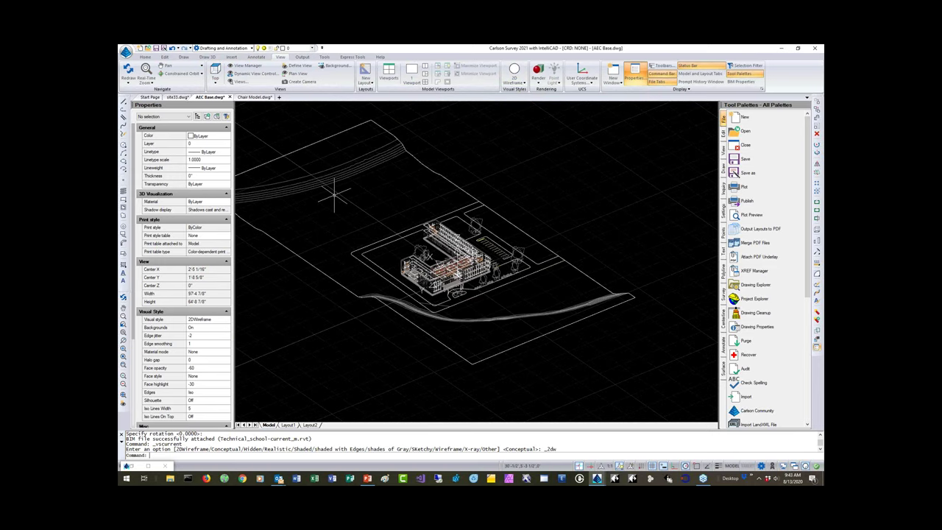
pyautogui.scroll(2, 505, 309)
pyautogui.scroll(5, 424, 253)
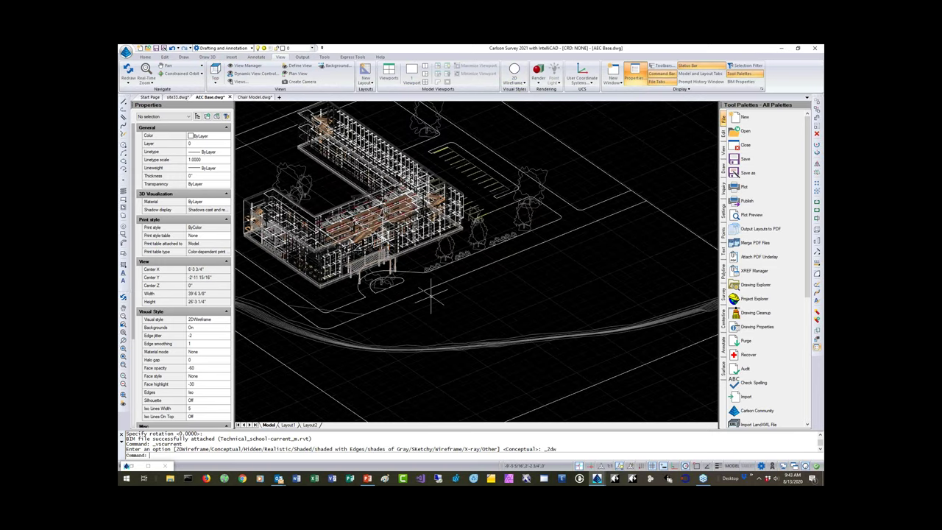
pyautogui.moveTo(547, 339); pyautogui.dragTo(555, 342, button='middle')
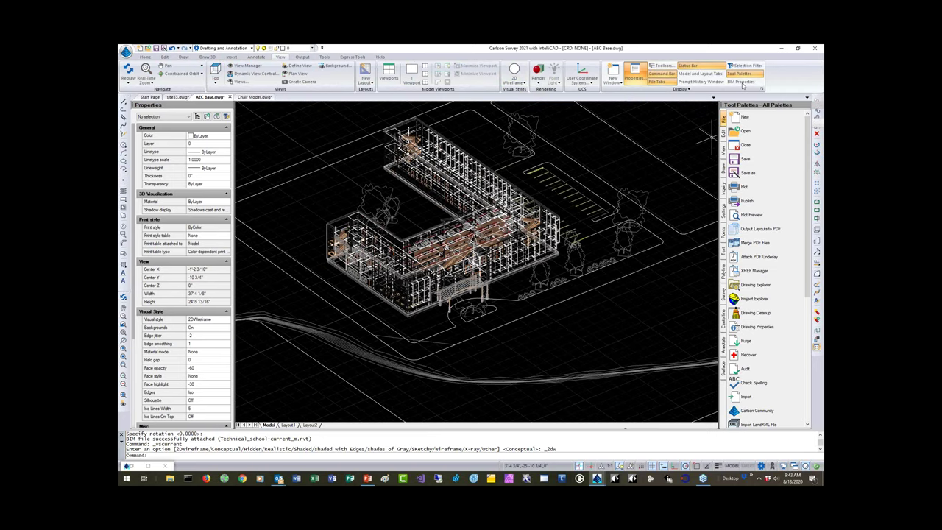
pyautogui.click(741, 81)
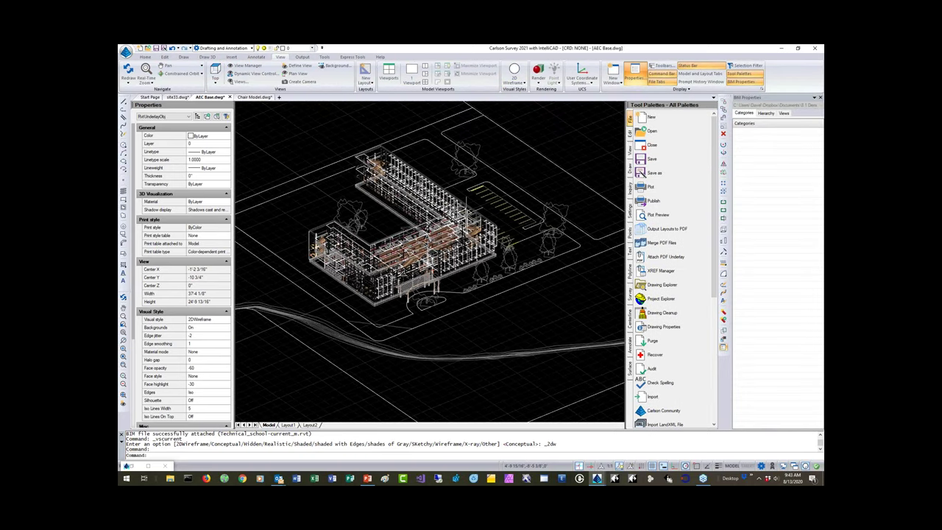
pyautogui.click(492, 214)
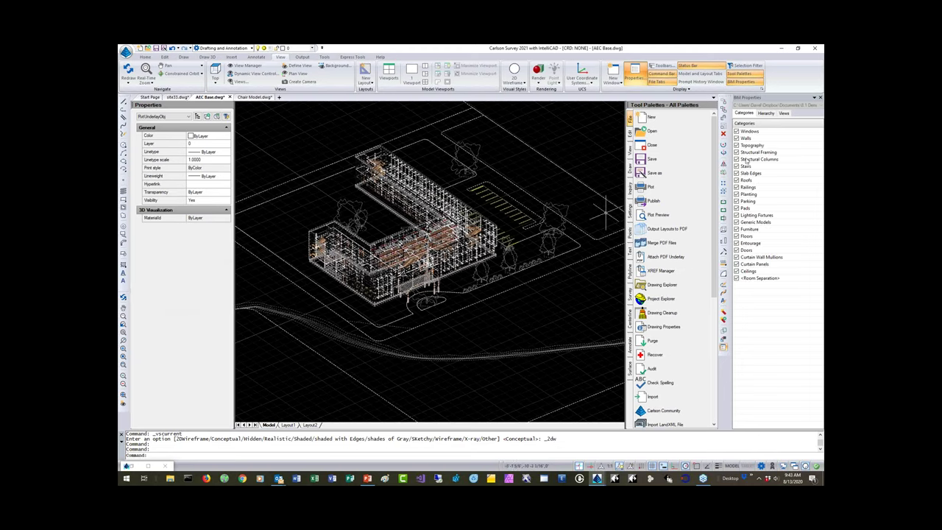
# - View the Building levels in the underlay's BIM hierarchy and return to its list of categories
pyautogui.click(768, 113)
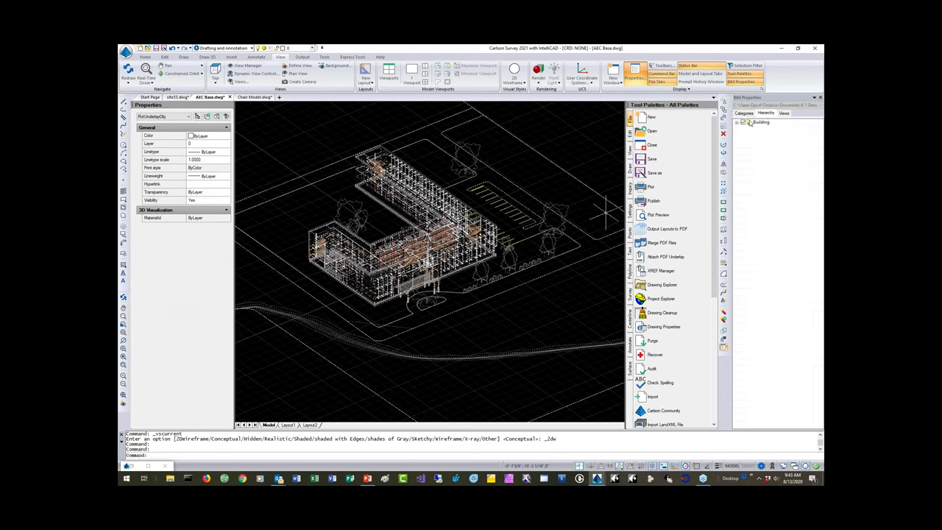
pyautogui.click(737, 124)
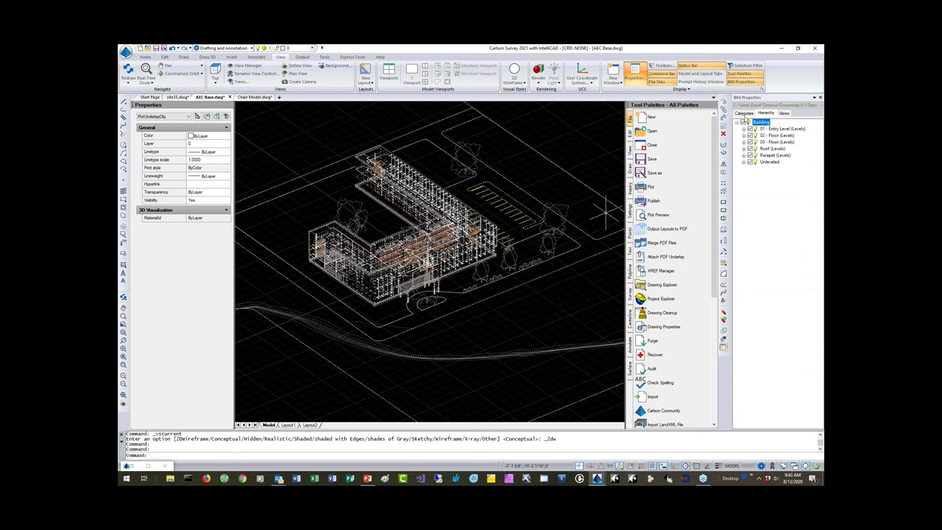
pyautogui.click(744, 114)
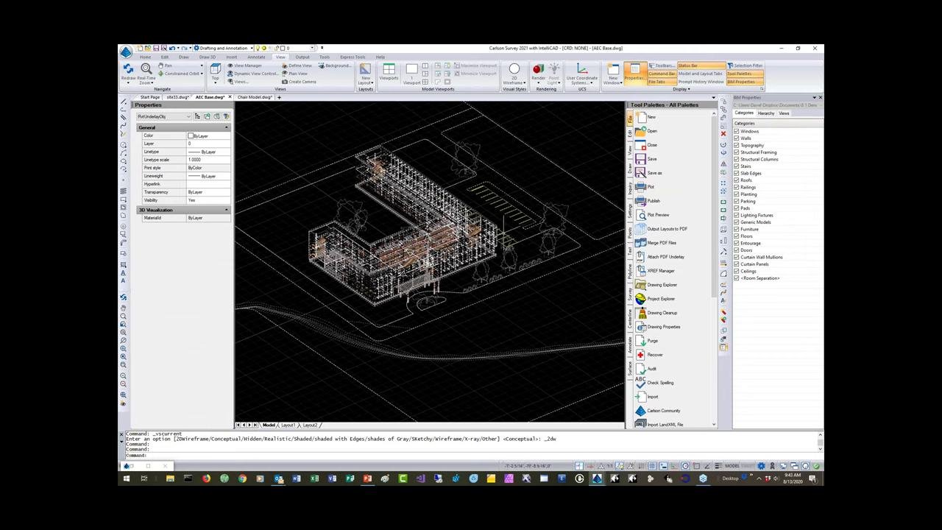
# - Hide the Planting, Parking and Topography categories of the school underlay and deselect it
pyautogui.click(737, 200)
pyautogui.click(736, 146)
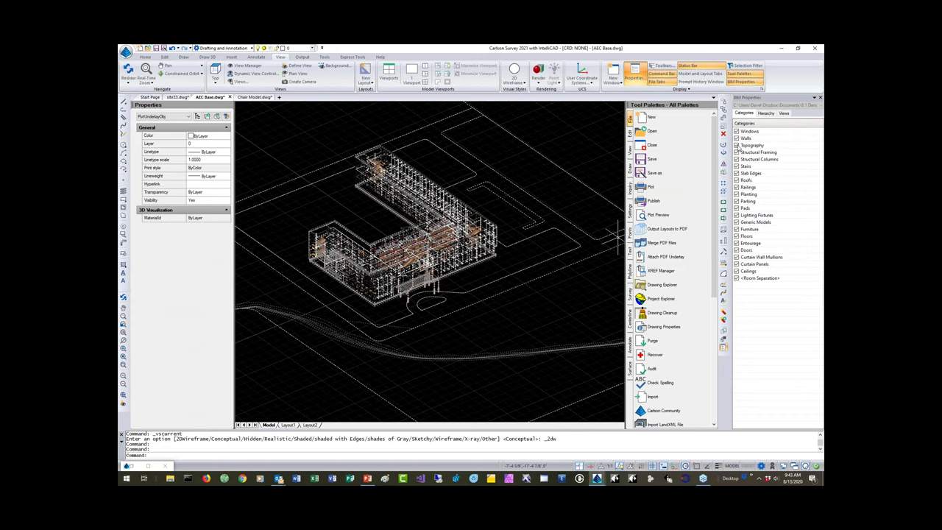
pyautogui.click(736, 146)
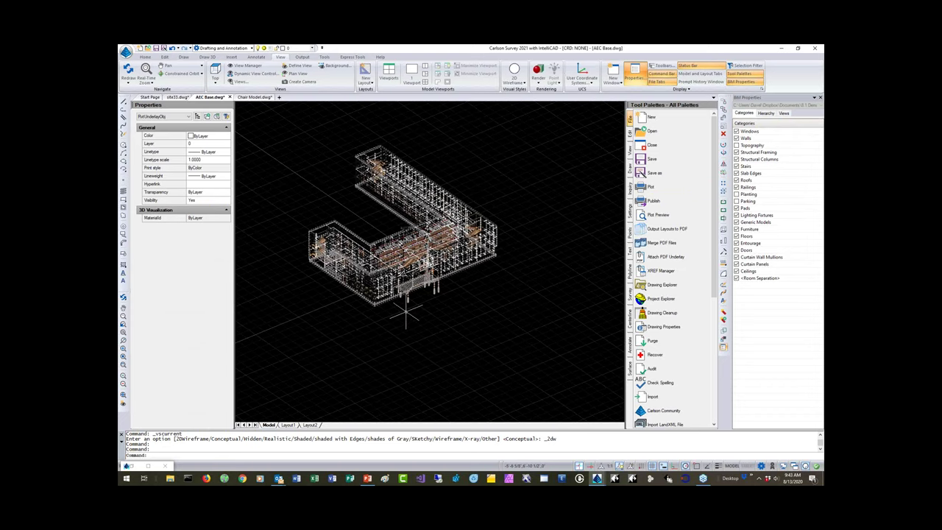
pyautogui.scroll(5, 405, 315)
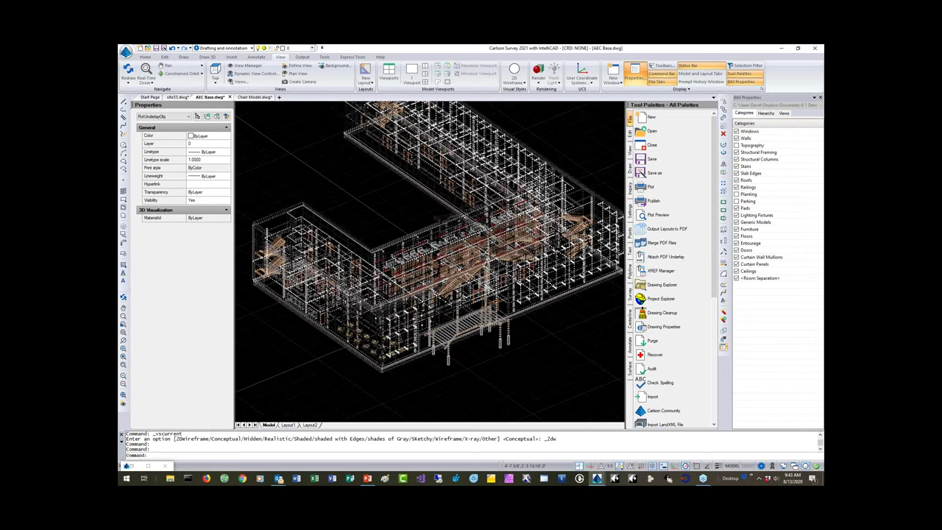
pyautogui.press('Escape')
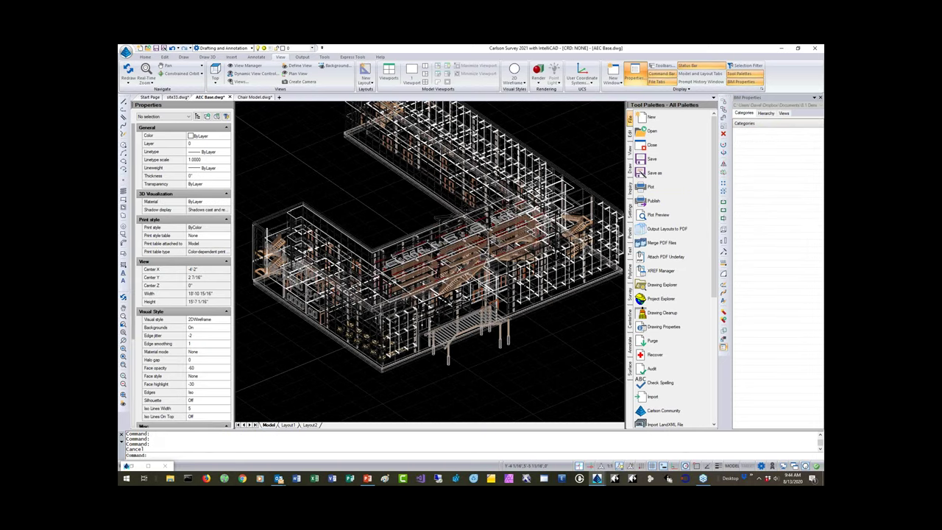
# - Examine the isolated wireframe school building, from its interior stairs and framing to the overall U-shaped structure
pyautogui.scroll(3, 380, 318)
pyautogui.moveTo(381, 318); pyautogui.dragTo(468, 351, button='middle')
pyautogui.keyDown('shift'); pyautogui.moveTo(488, 295); pyautogui.dragTo(432, 270, button='middle'); pyautogui.keyUp('shift')
pyautogui.scroll(3, 438, 313)
pyautogui.scroll(5, 438, 313)
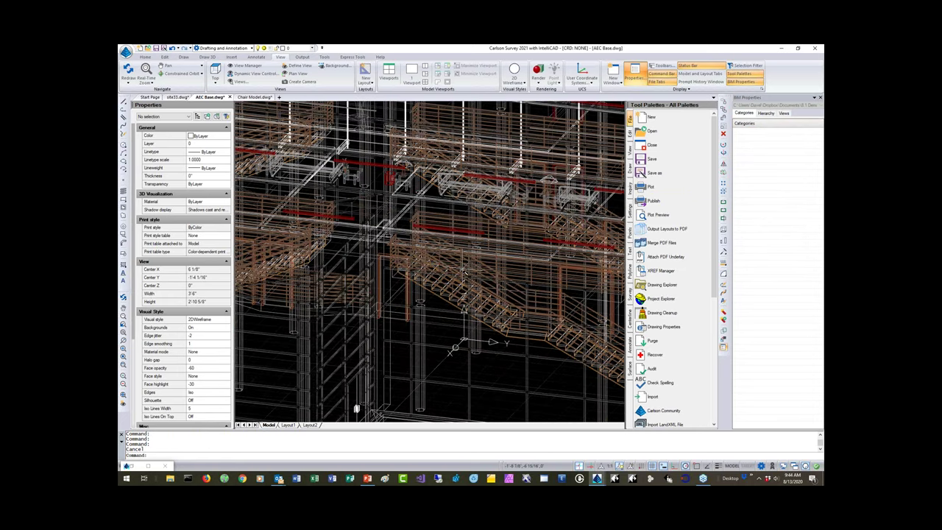
pyautogui.scroll(-8, 464, 309)
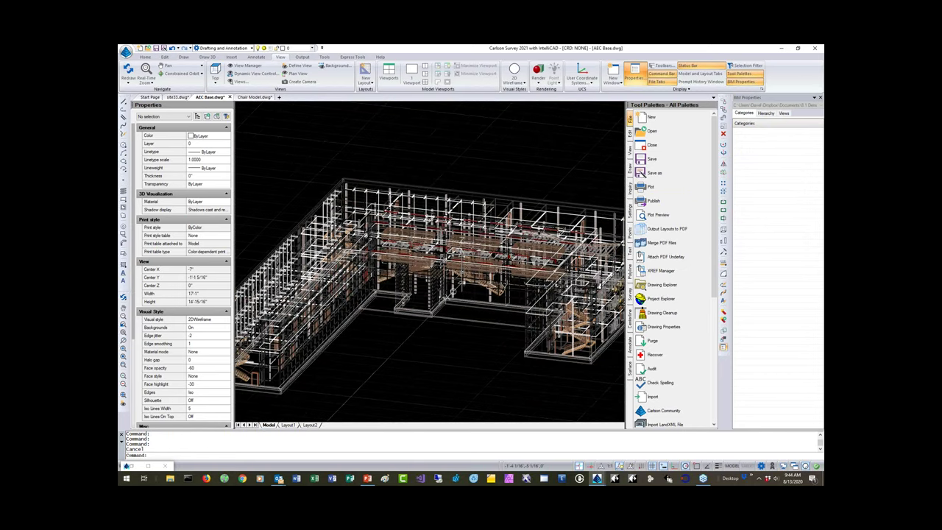
pyautogui.scroll(-2, 403, 340)
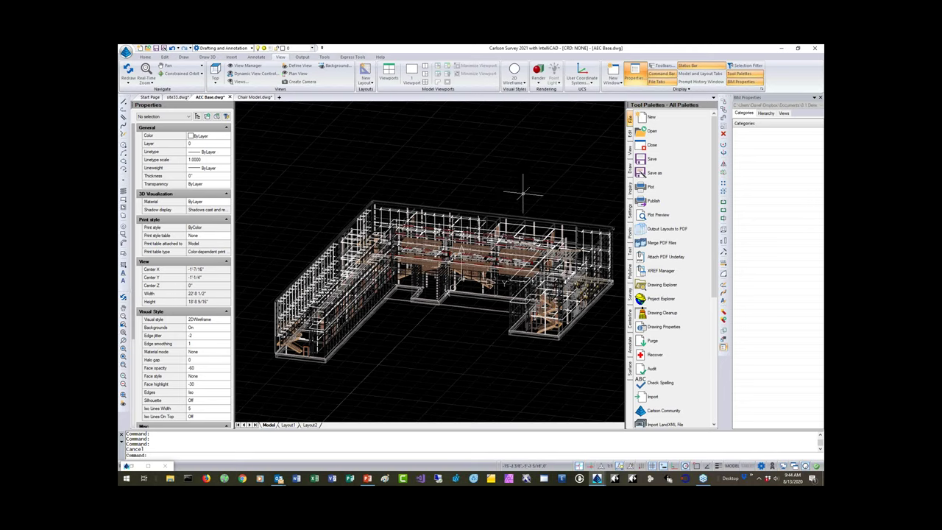
# - Erase the school model underlay from the drawing
pyautogui.write('E')
pyautogui.press('Return')
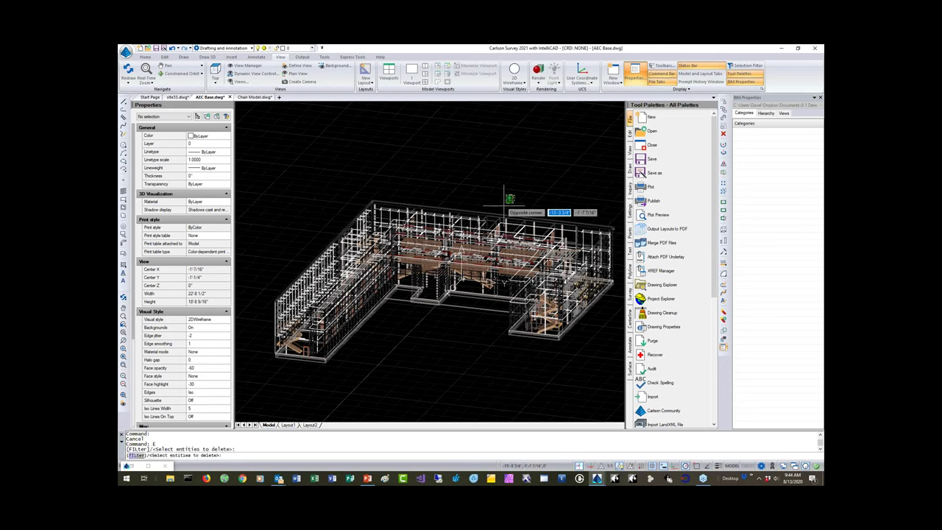
pyautogui.click(507, 199)
pyautogui.click(501, 277)
pyautogui.press('Return')
# - Set the empty drawing to the plan view of the current UCS
pyautogui.write('PLAN')
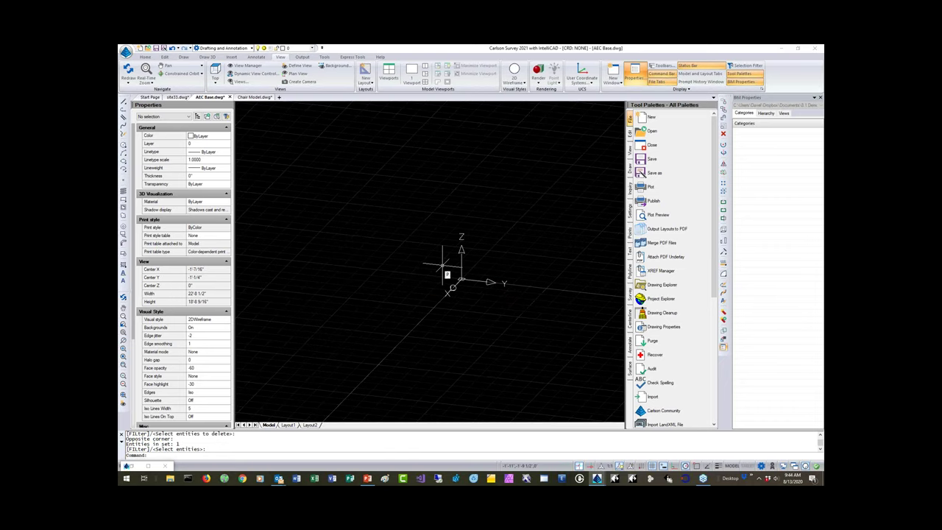
pyautogui.press('Return')
pyautogui.press('Return')
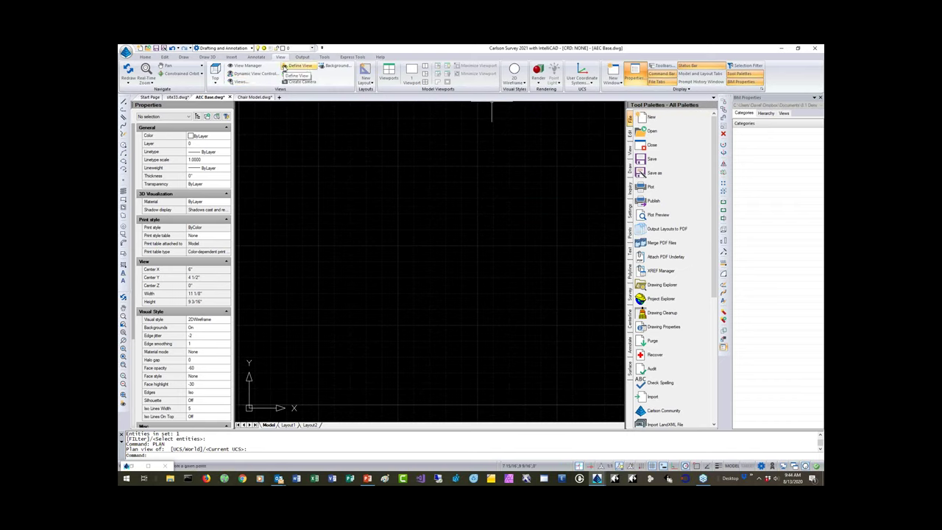
# - Start attaching a BIM underlay and choose the file WA3.ifc from the IFC Models folder inside BIM SIG
pyautogui.click(231, 57)
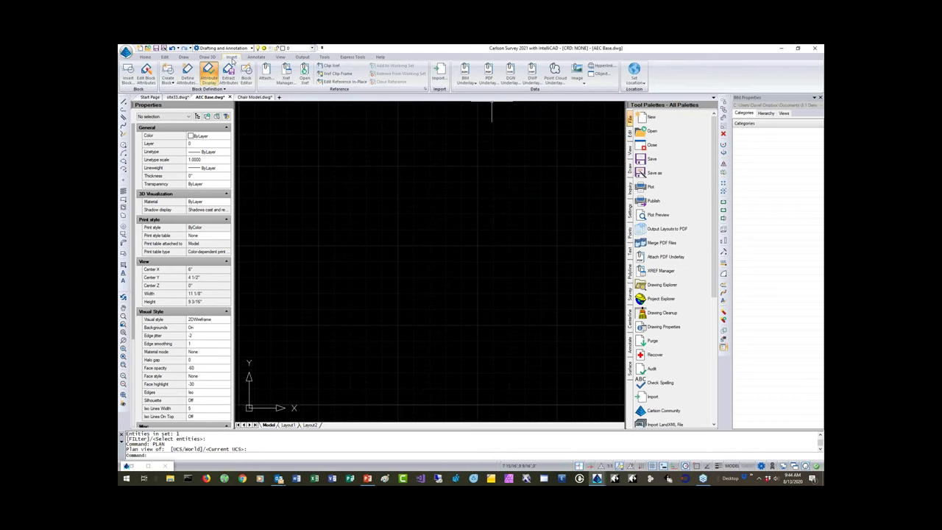
pyautogui.click(472, 84)
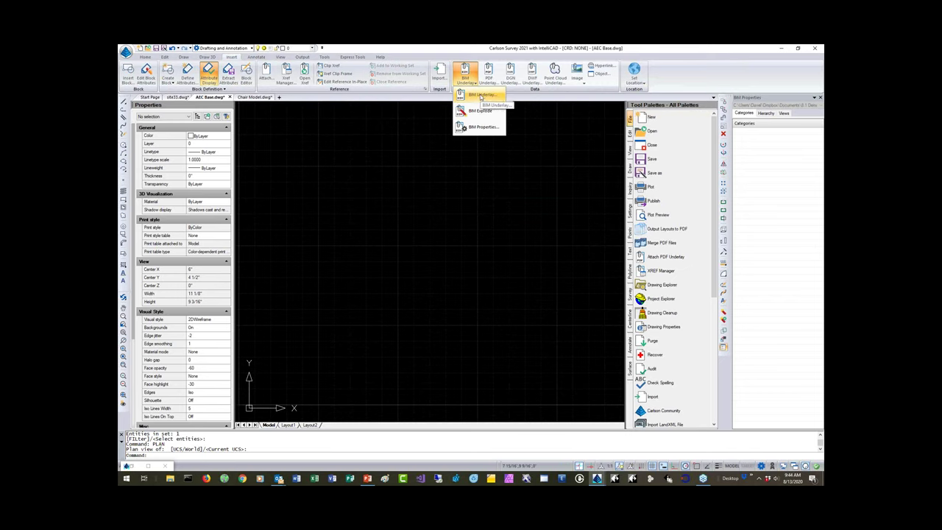
pyautogui.click(482, 96)
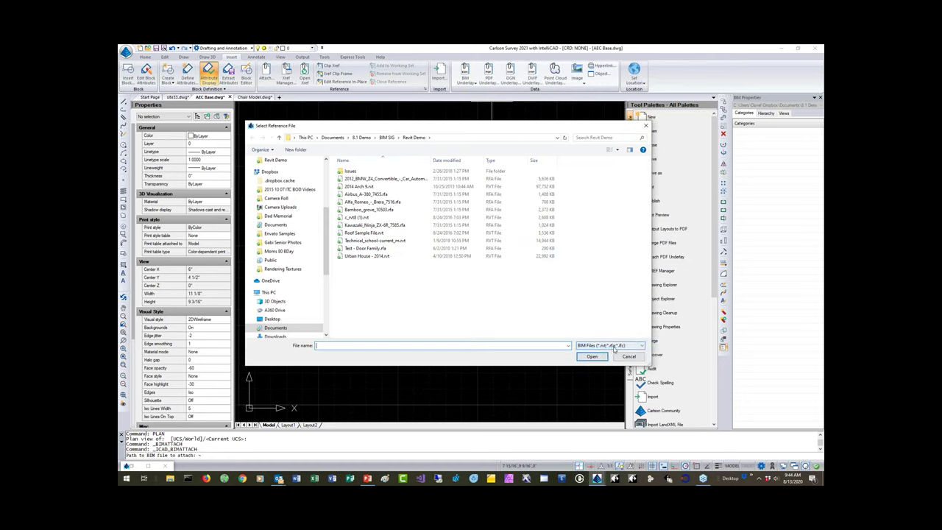
pyautogui.click(387, 138)
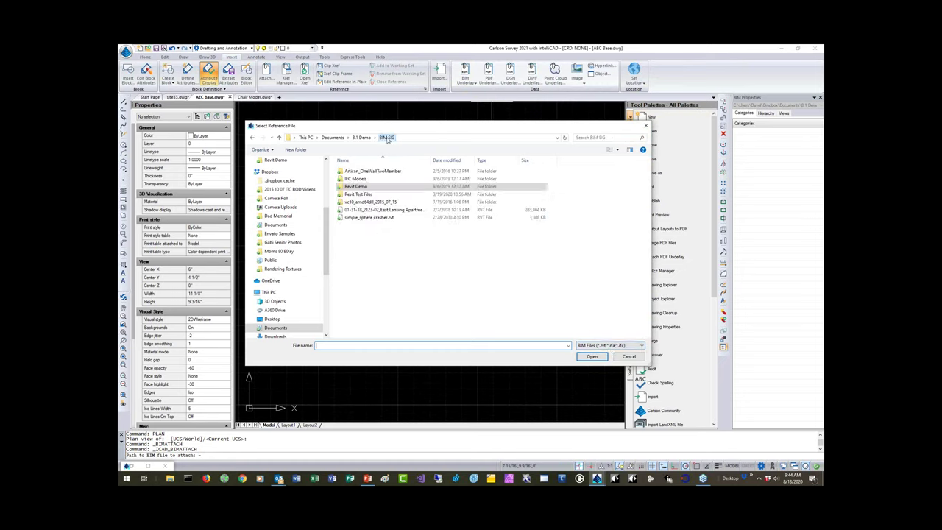
pyautogui.doubleClick(354, 180)
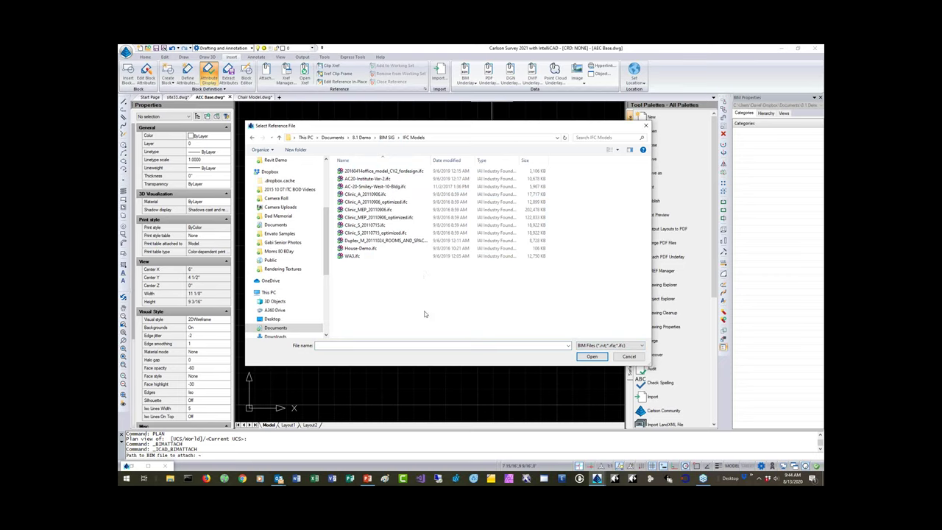
pyautogui.click(353, 256)
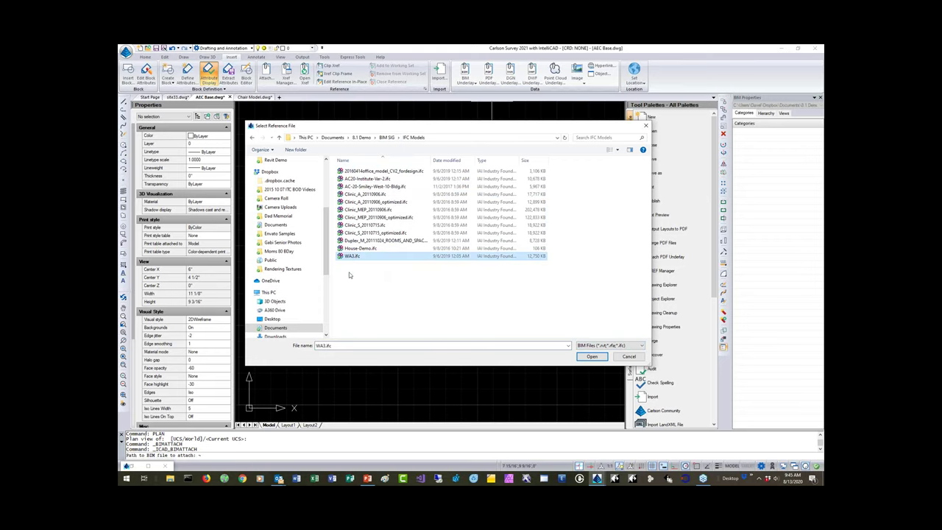
pyautogui.click(592, 356)
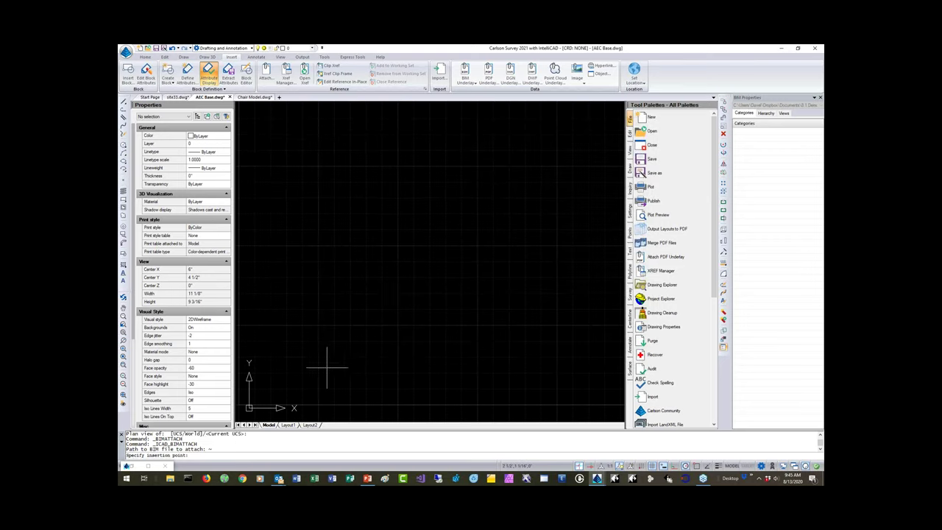
# - Insert the WA3.ifc underlay near the drawing origin with the default scale factor 0'-1" and rotation 0
pyautogui.click(296, 371)
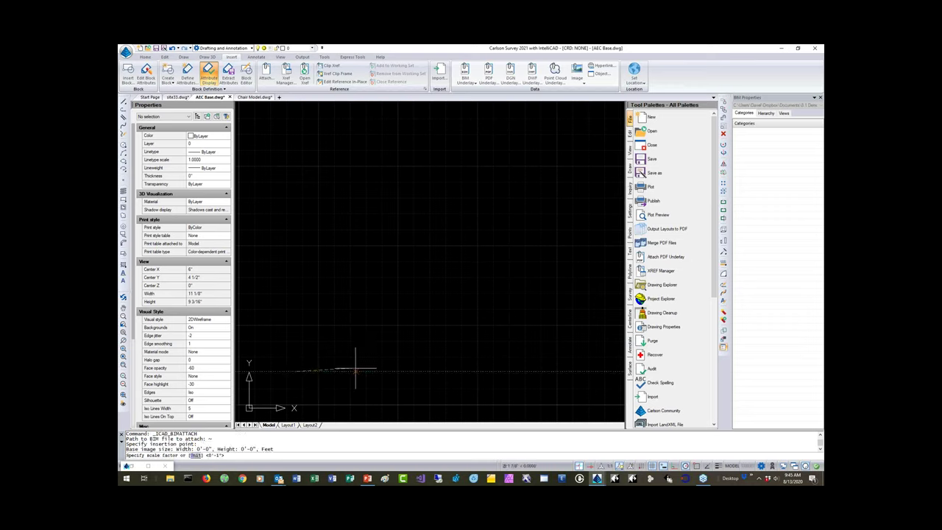
pyautogui.press('Return')
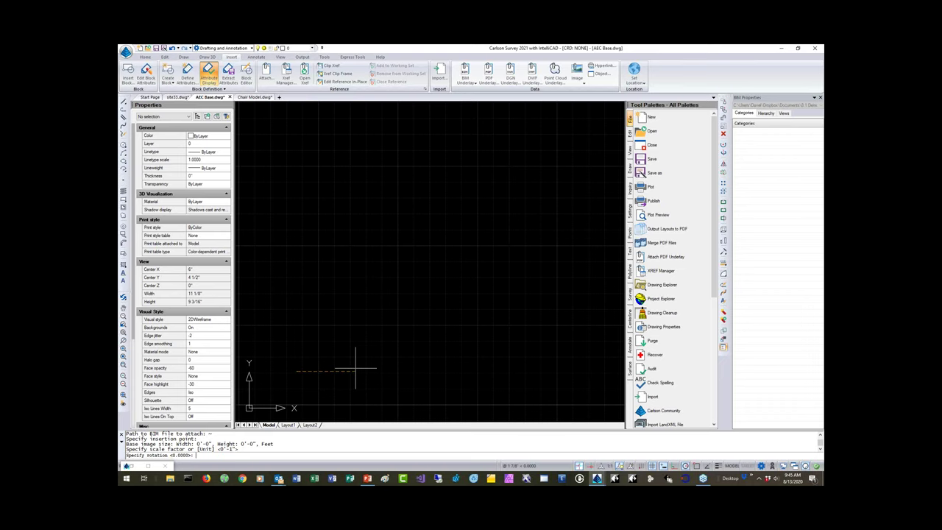
pyautogui.press('Return')
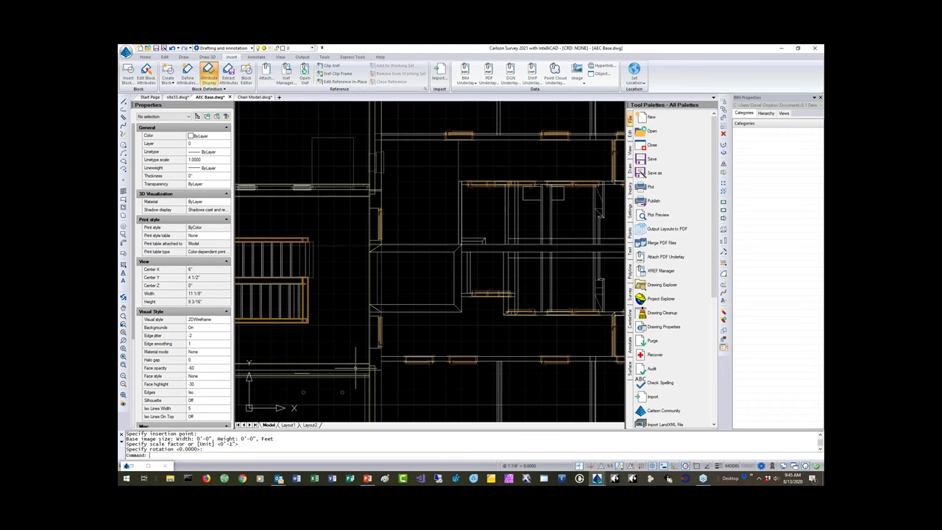
# - Show the attached IFC building in a 3D view with the Conceptual visual style
pyautogui.scroll(-5, 479, 289)
pyautogui.scroll(-2, 479, 288)
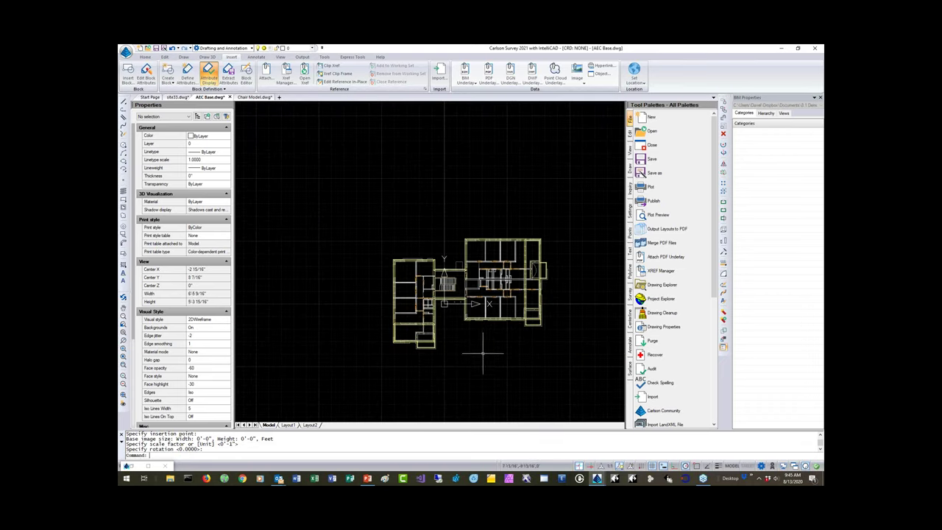
pyautogui.keyDown('shift'); pyautogui.moveTo(488, 347); pyautogui.dragTo(621, 279, button='middle'); pyautogui.keyUp('shift')
pyautogui.scroll(2, 508, 315)
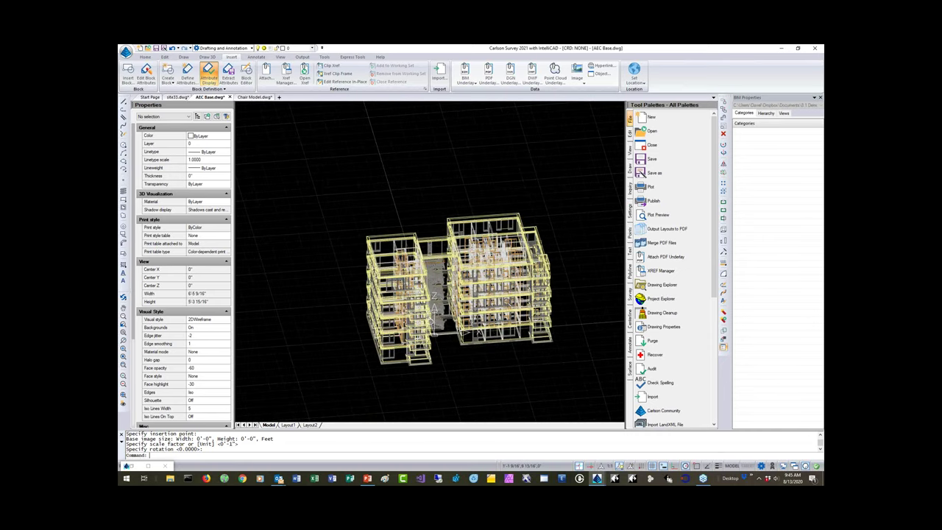
pyautogui.scroll(3, 511, 313)
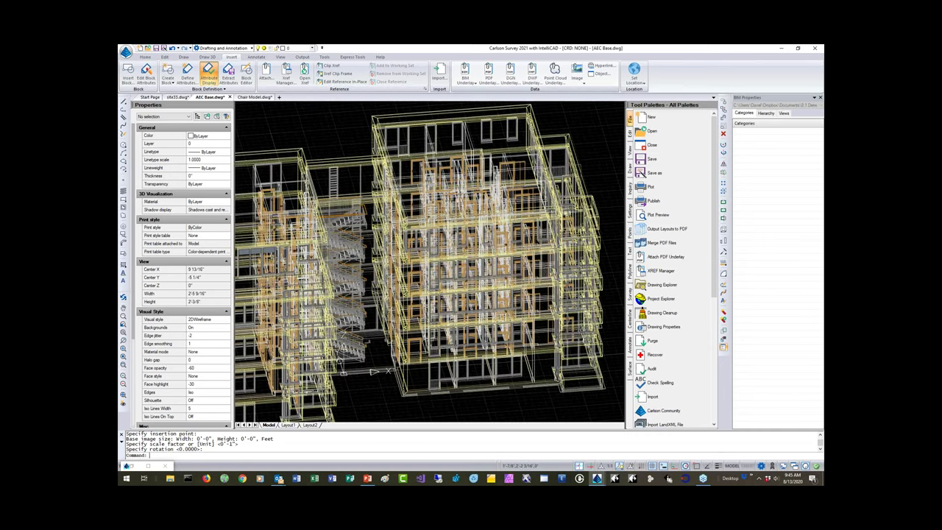
pyautogui.click(280, 56)
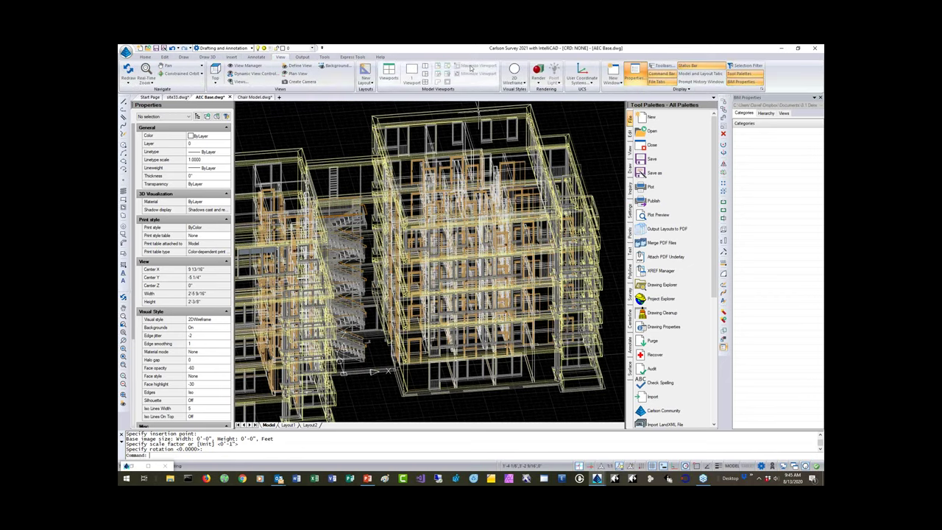
pyautogui.click(514, 77)
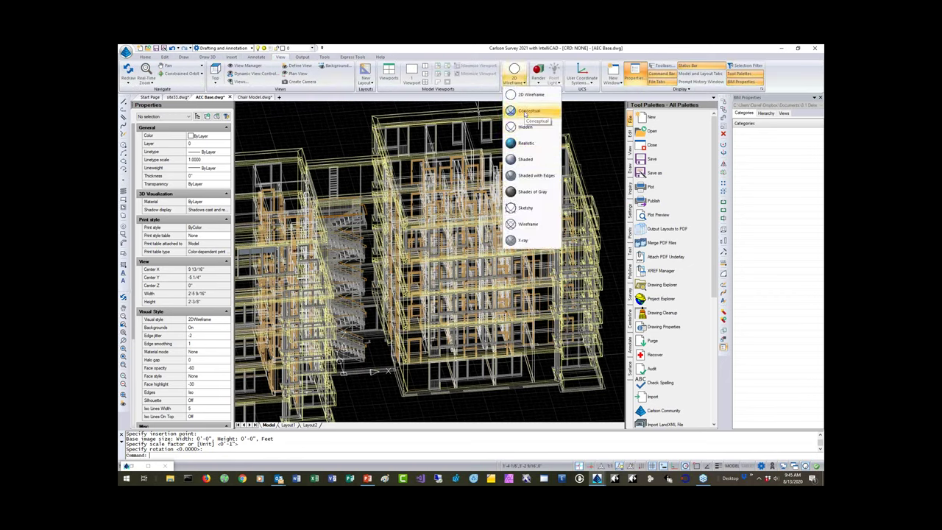
pyautogui.click(521, 111)
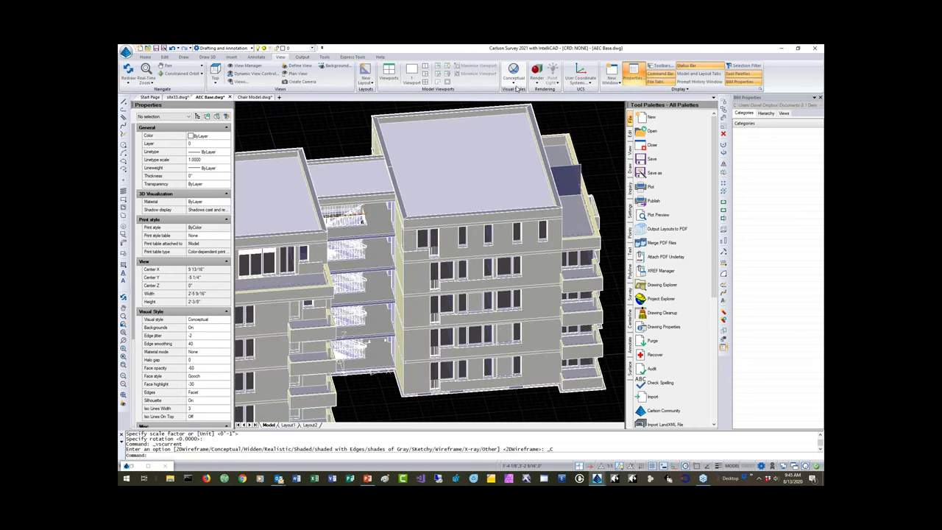
# - Switch the attached IFC building to the Realistic visual style and view the whole model from a lower 3D angle
pyautogui.click(514, 77)
pyautogui.click(523, 143)
pyautogui.scroll(-5, 455, 320)
pyautogui.keyDown('shift'); pyautogui.moveTo(427, 385); pyautogui.dragTo(360, 361, button='middle'); pyautogui.keyUp('shift')
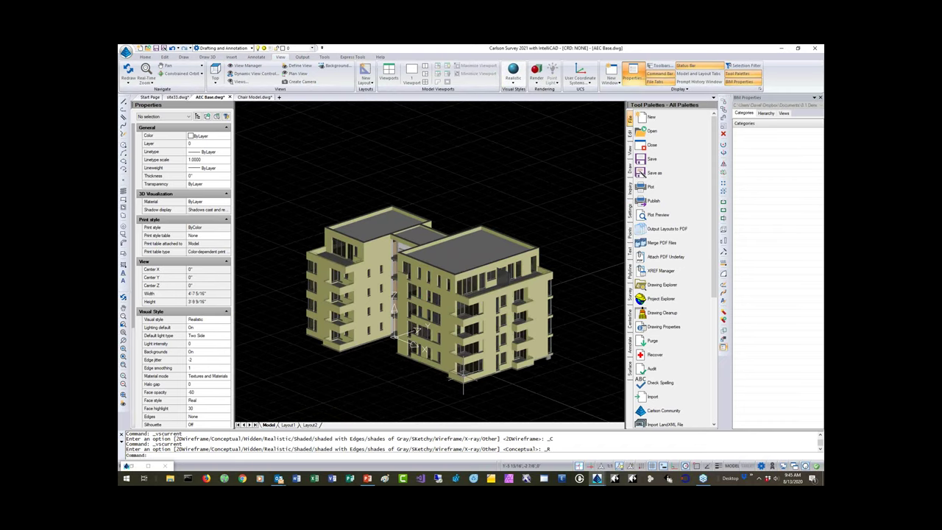
# - Select the IFC building to review its category list, and close the IFC Project Settings
pyautogui.click(477, 263)
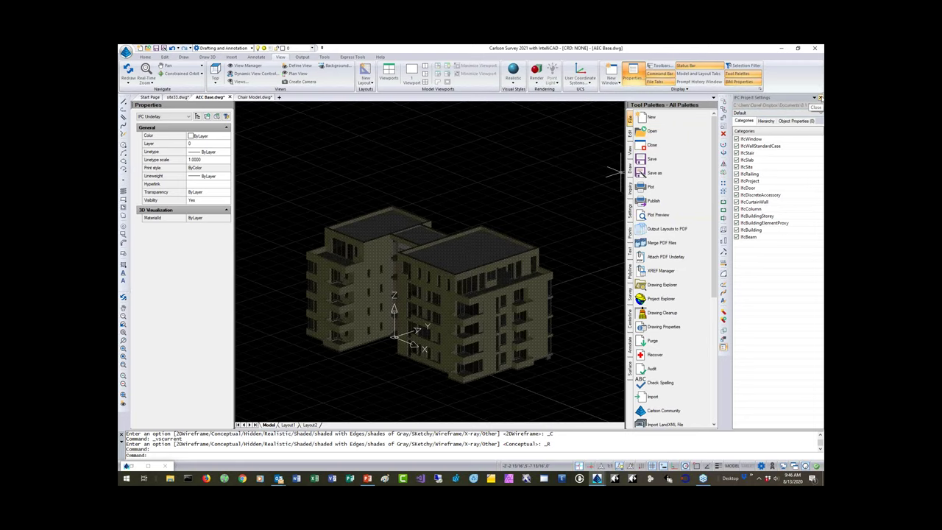
pyautogui.click(819, 98)
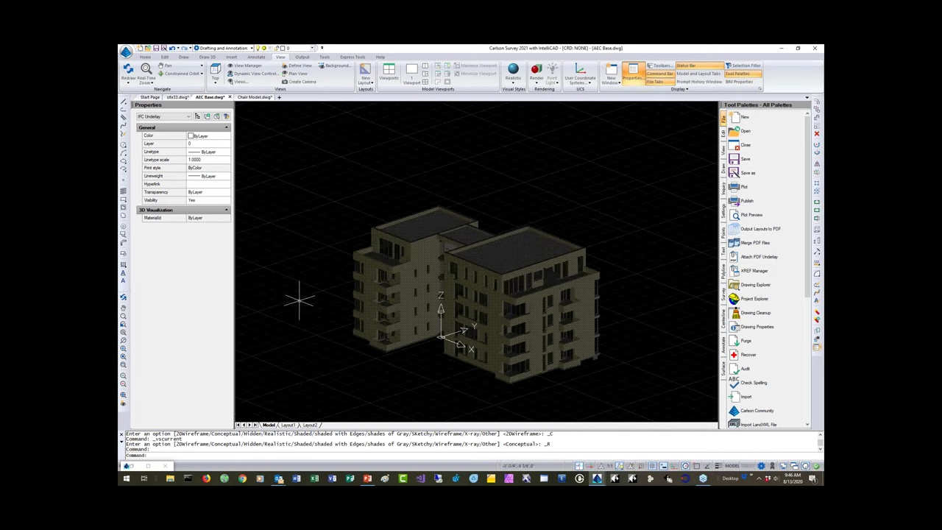
pyautogui.press('Escape')
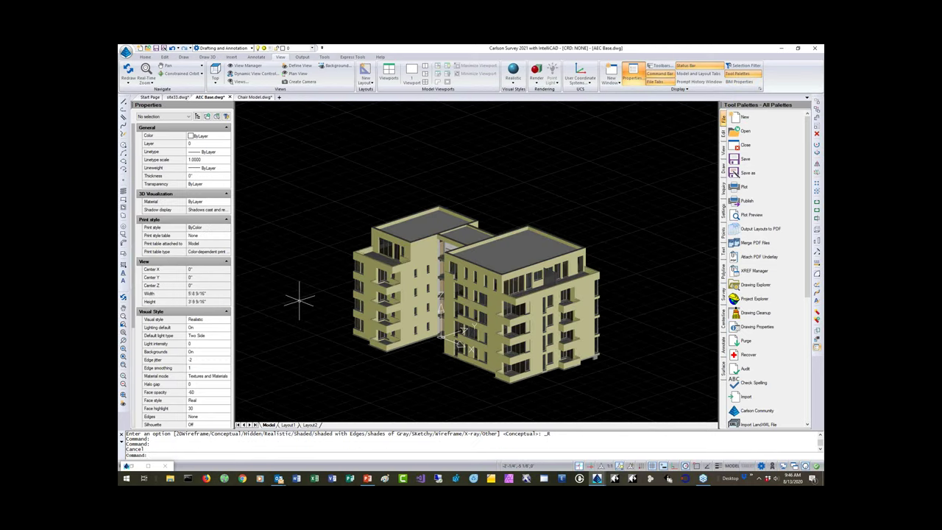
pyautogui.rightClick(428, 308)
pyautogui.click(441, 315)
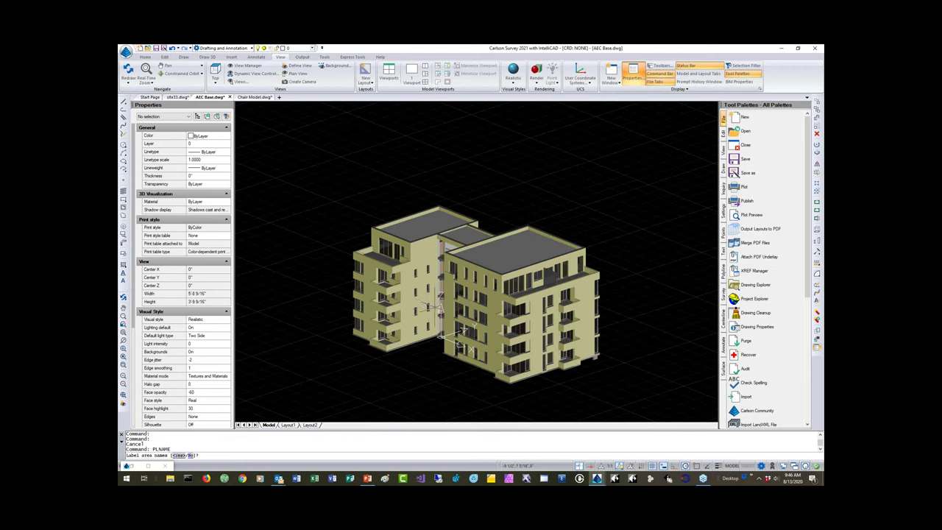
pyautogui.press('Return')
pyautogui.press('Escape')
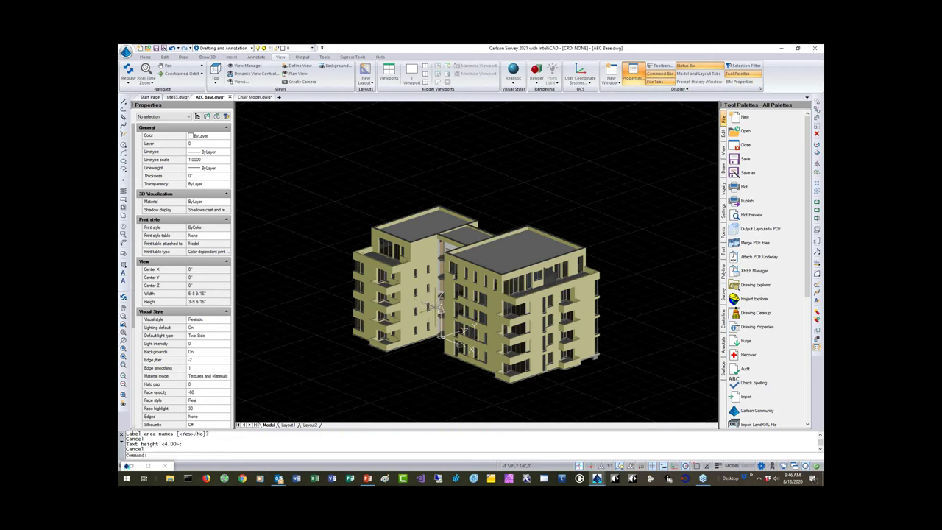
# - Show the IFC building in the plan view of the current UCS with the 2D Wireframe visual style
pyautogui.rightClick(440, 316)
pyautogui.click(445, 321)
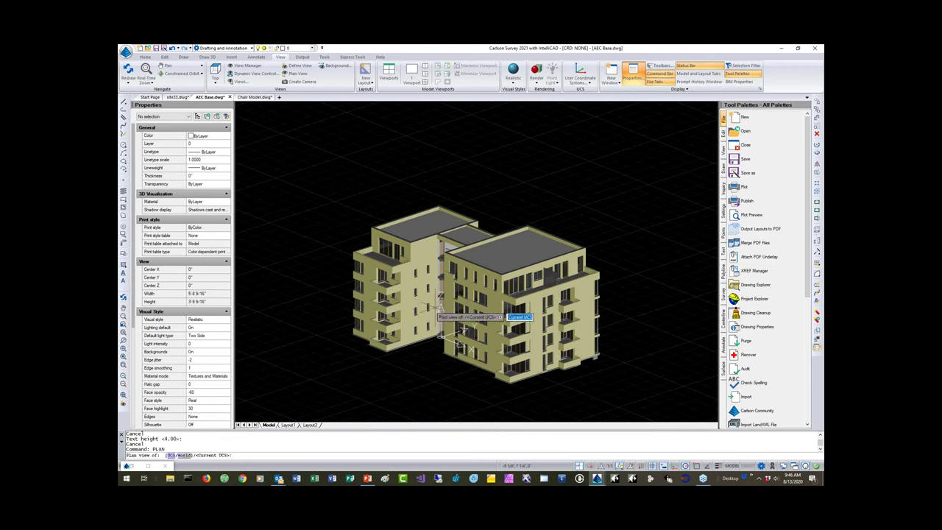
pyautogui.press('Return')
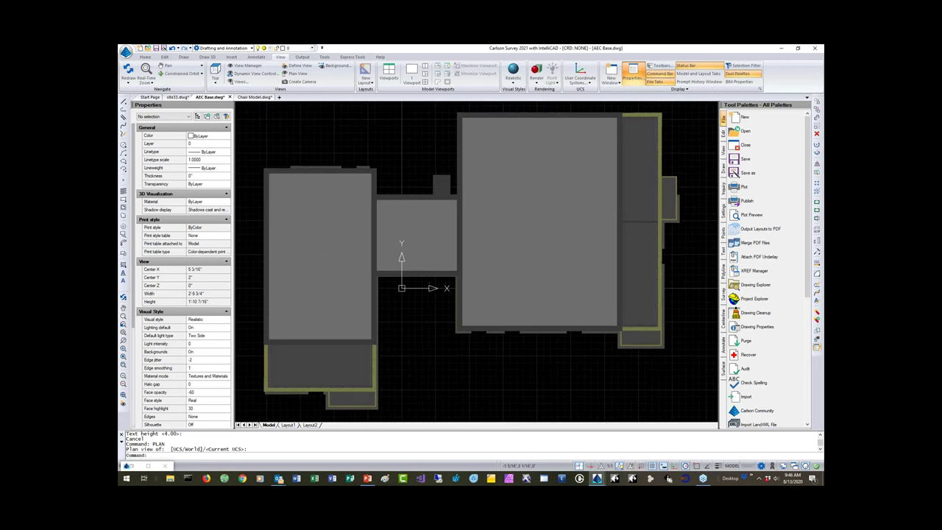
pyautogui.click(513, 81)
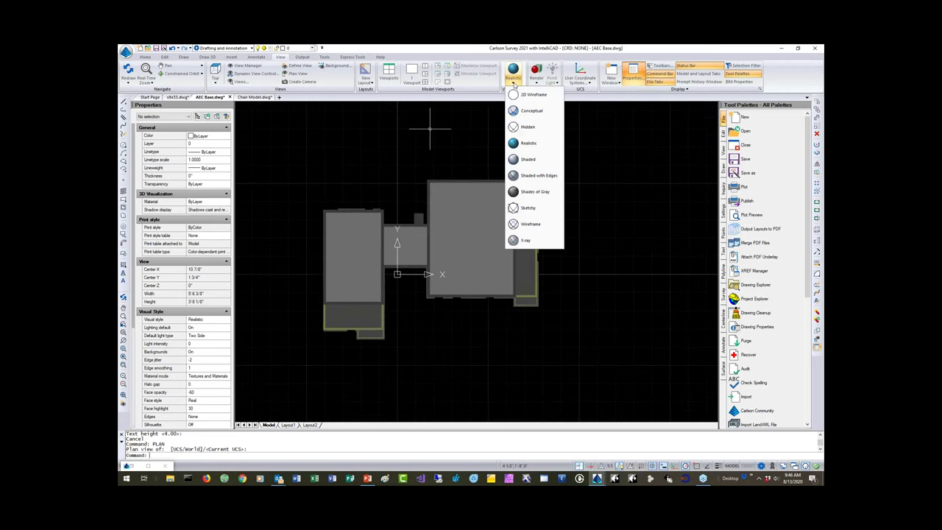
pyautogui.click(516, 94)
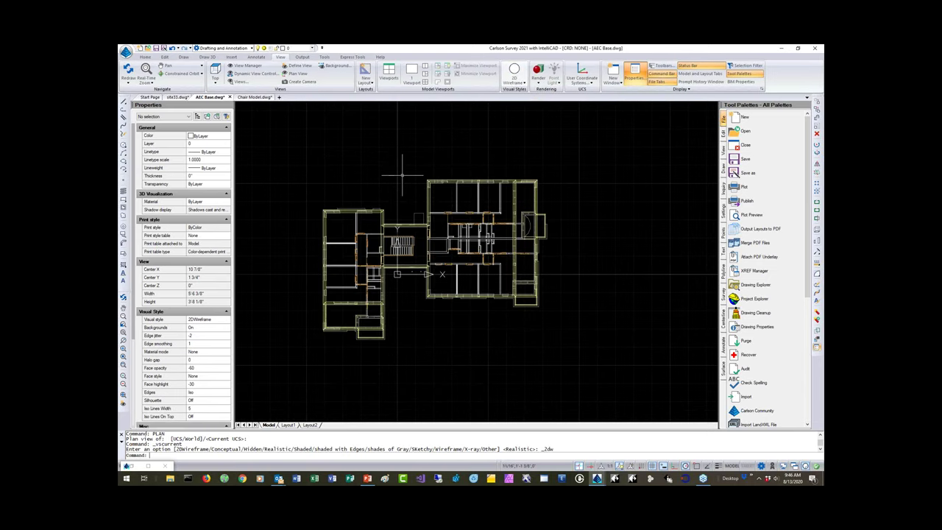
pyautogui.moveTo(402, 176); pyautogui.dragTo(394, 195, button='middle')
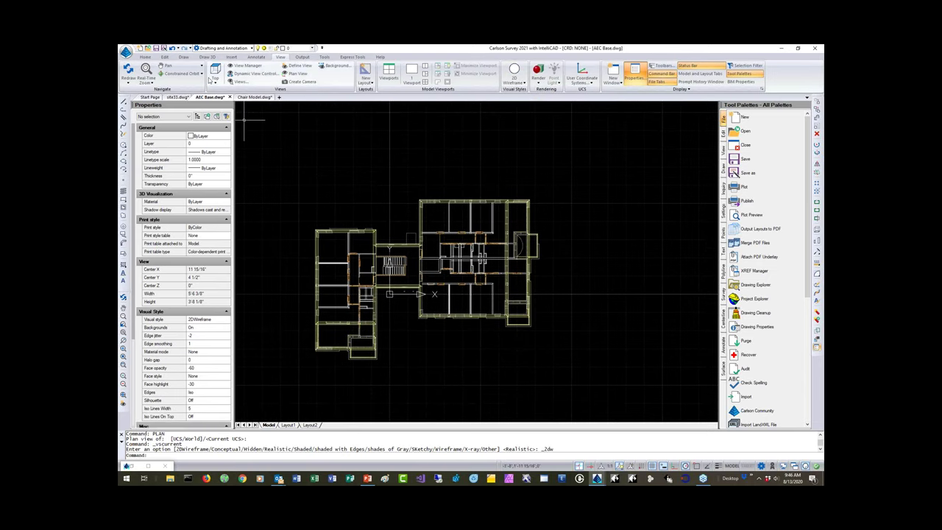
# - Draw a horizontal elevation line about 2'-11" long below the building plan, discard hidden lines, and insert the elevation right of the plan
pyautogui.click(183, 57)
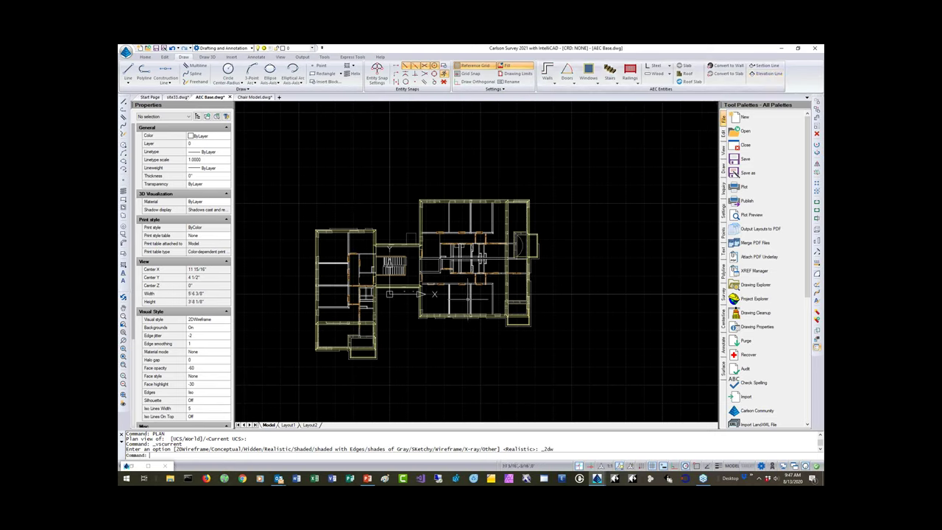
pyautogui.click(764, 74)
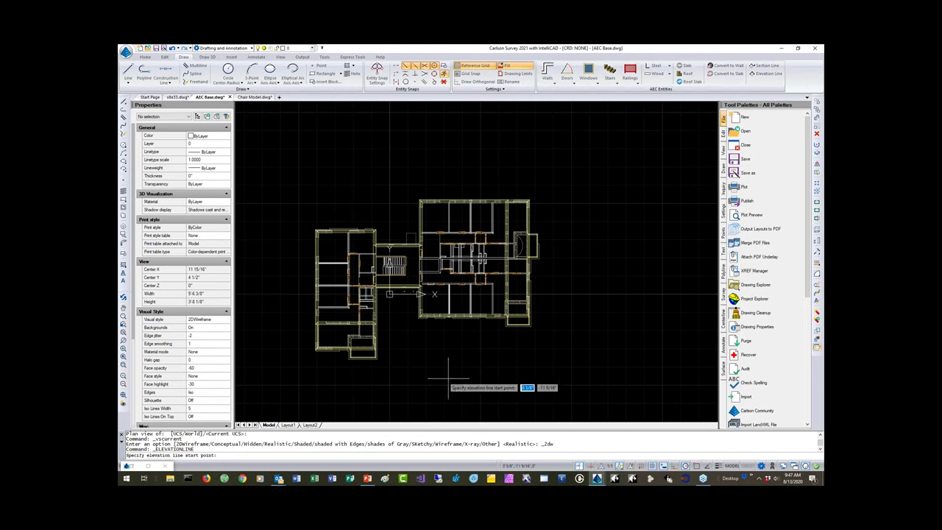
pyautogui.click(298, 401)
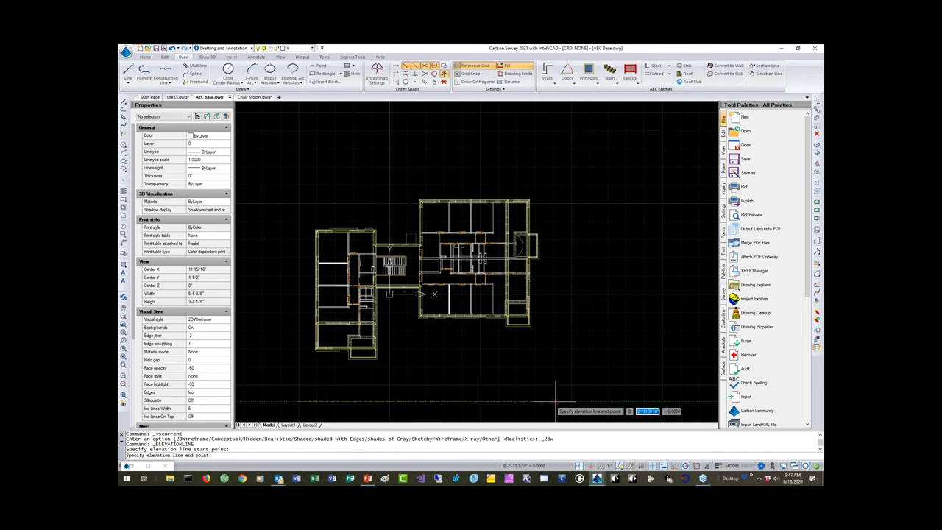
pyautogui.click(557, 399)
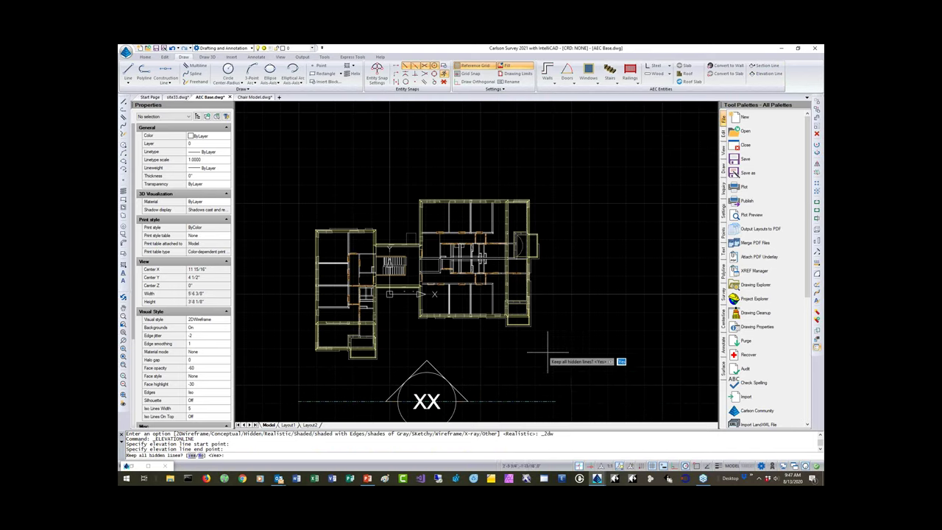
pyautogui.write('n')
pyautogui.press('Return')
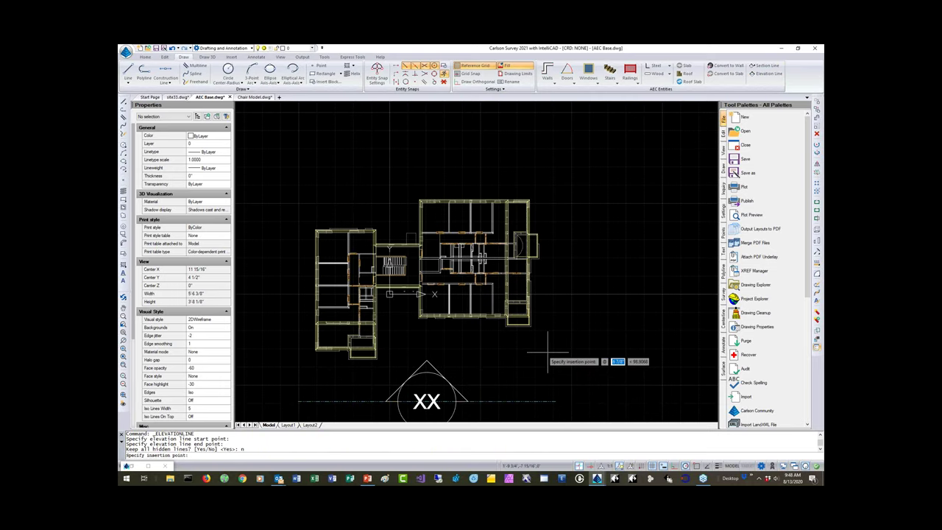
pyautogui.click(605, 352)
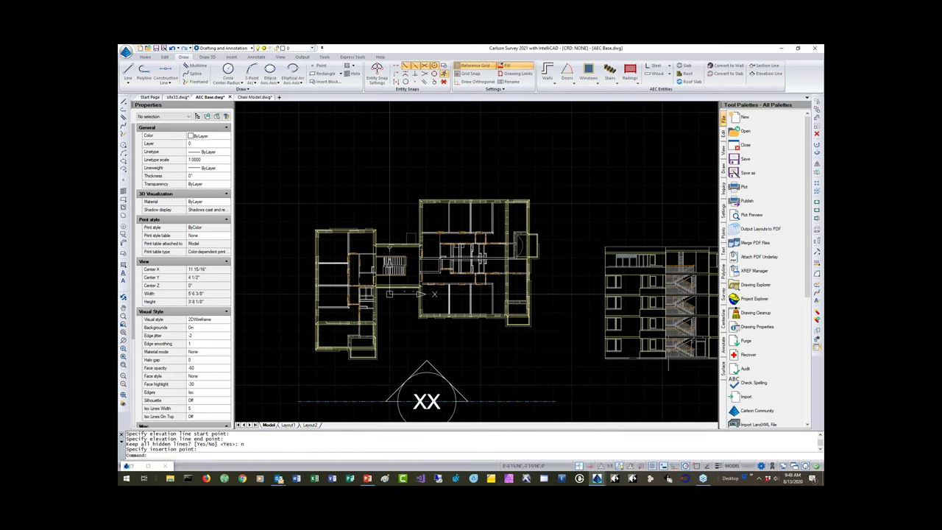
# - Draw a horizontal section line across the building plan, discard hidden lines, and insert the section above the elevation
pyautogui.scroll(-4, 658, 343)
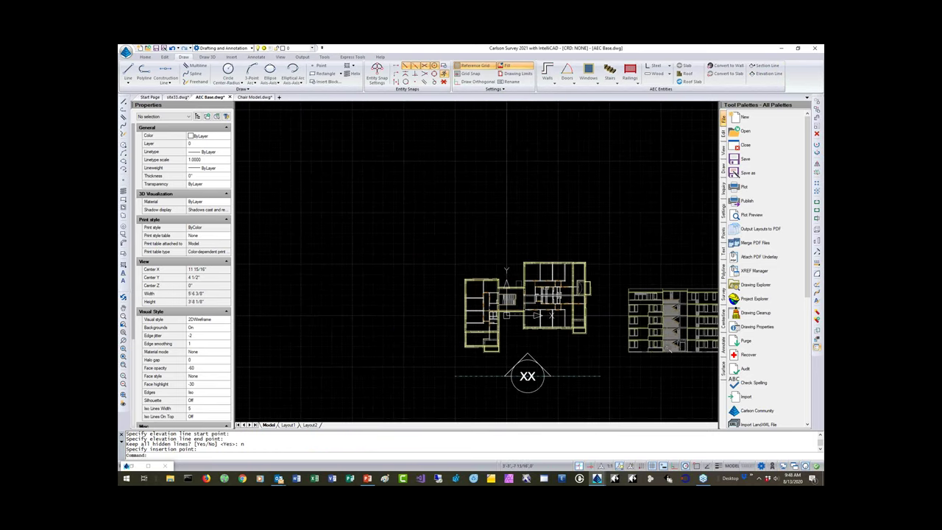
pyautogui.moveTo(644, 346); pyautogui.dragTo(566, 343, button='middle')
pyautogui.scroll(3, 548, 278)
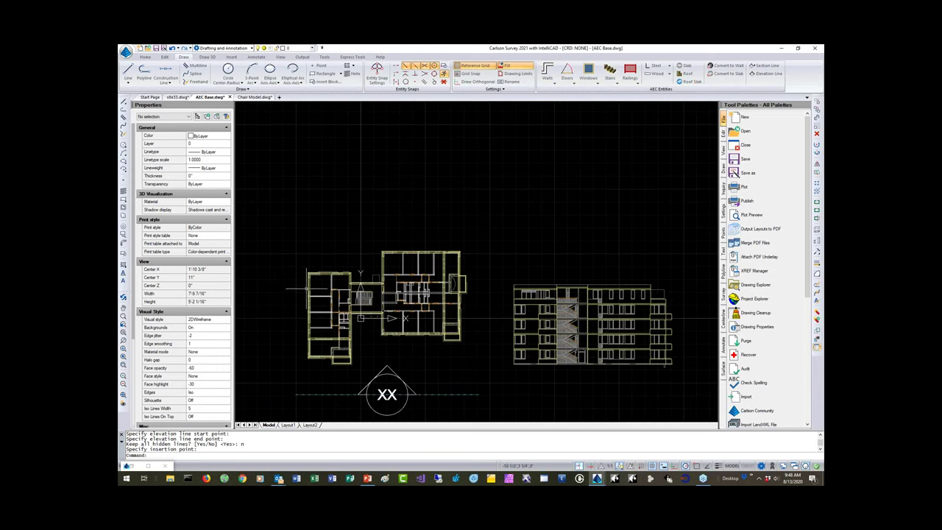
pyautogui.click(764, 66)
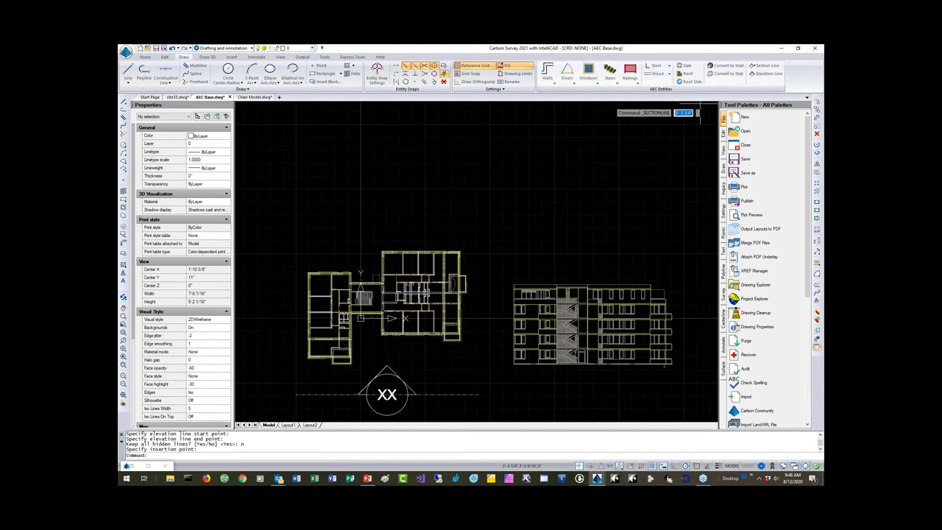
pyautogui.click(300, 304)
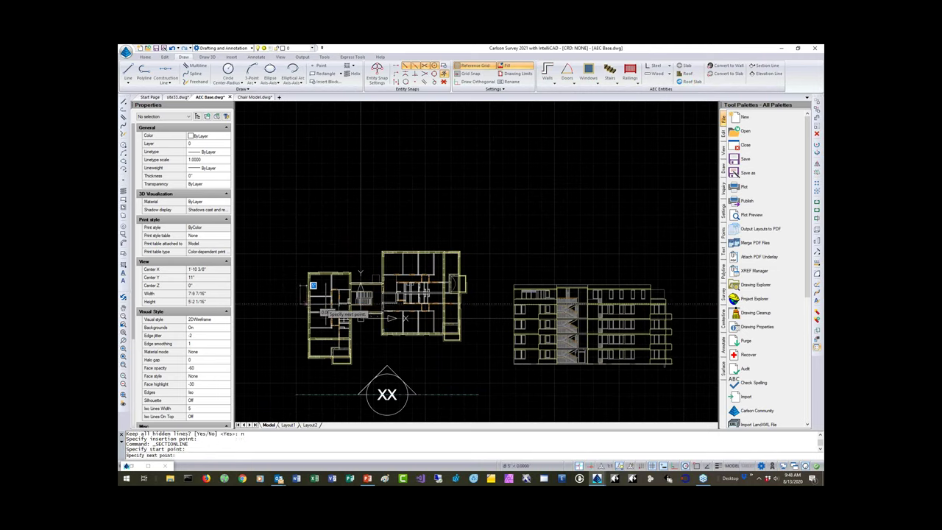
pyautogui.click(482, 303)
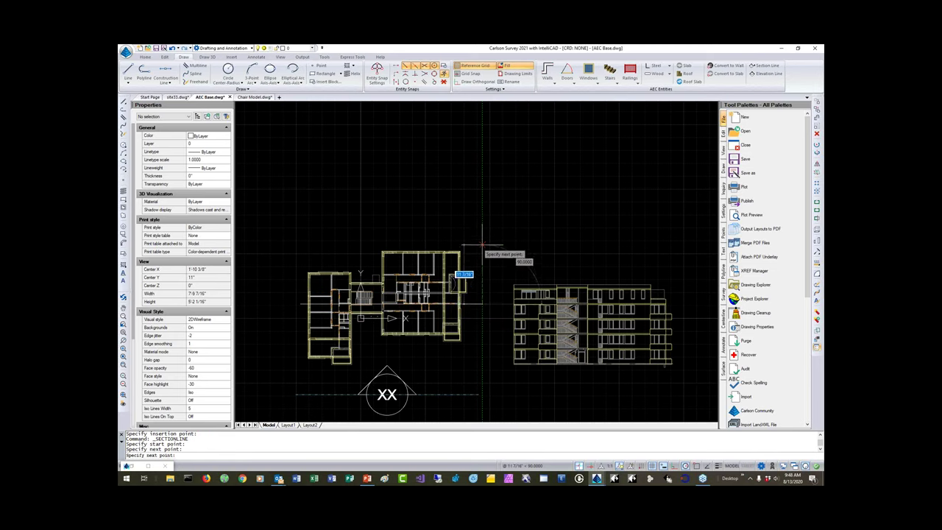
pyautogui.press('Return')
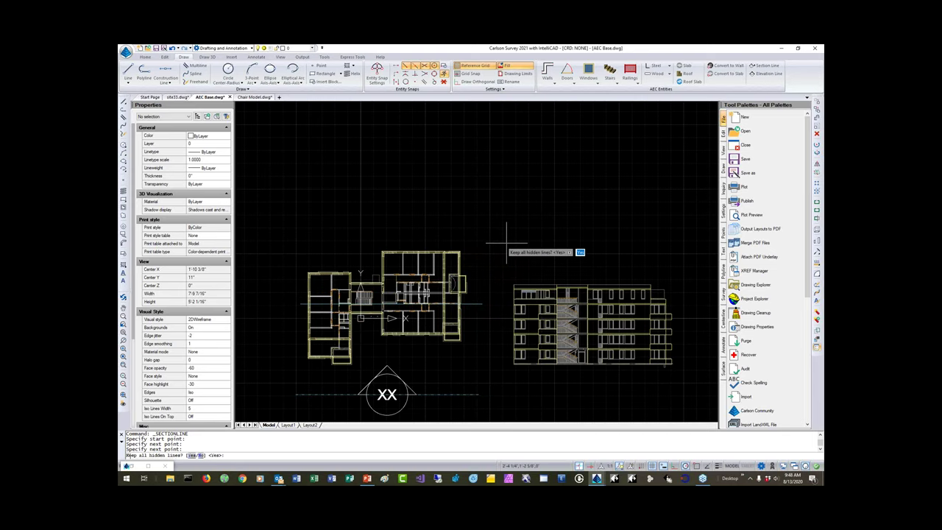
pyautogui.write('n')
pyautogui.press('Return')
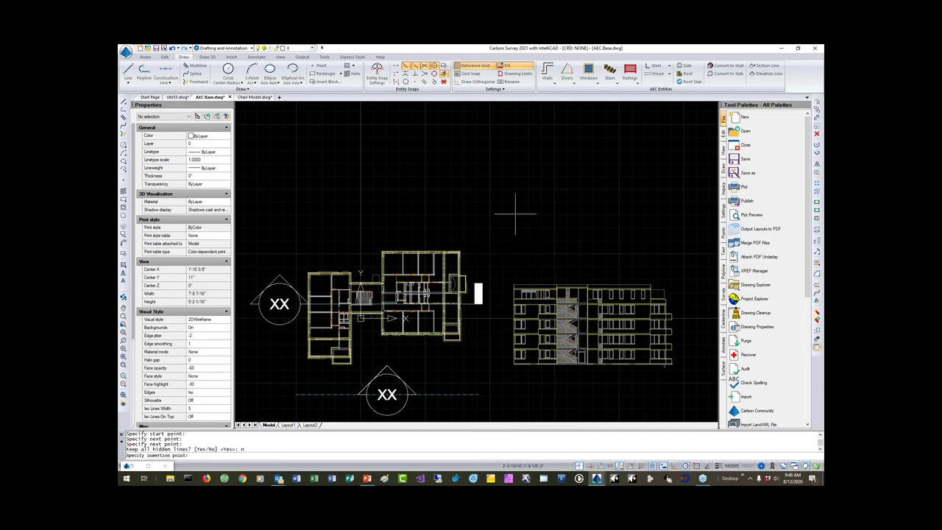
pyautogui.click(515, 213)
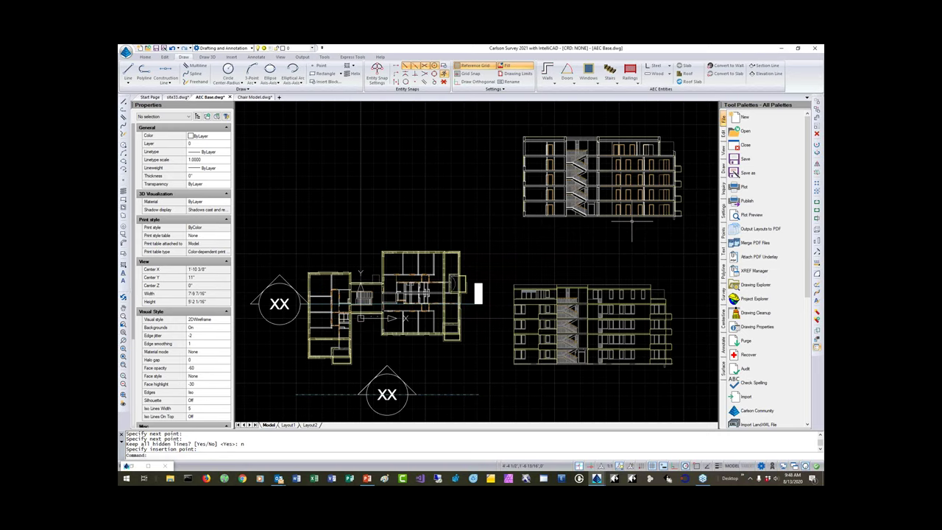
# - Examine the stairs and floors in the generated section, and inspect the building with its elevation and section lines in 3D
pyautogui.scroll(10, 554, 223)
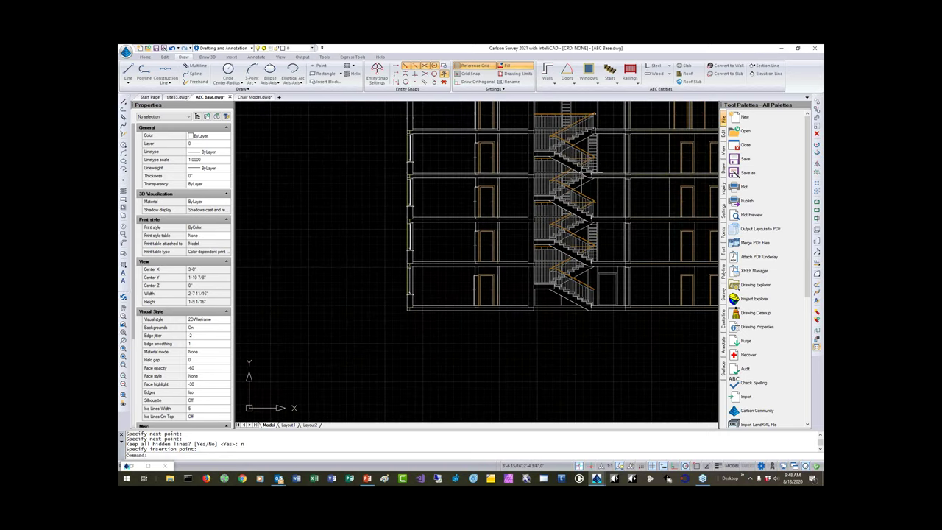
pyautogui.moveTo(554, 224)
pyautogui.mouseDown(button='middle')
pyautogui.moveTo(316, 252)
pyautogui.moveTo(488, 231)
pyautogui.moveTo(525, 243)
pyautogui.mouseUp(button='middle')
pyautogui.scroll(-6, 525, 243)
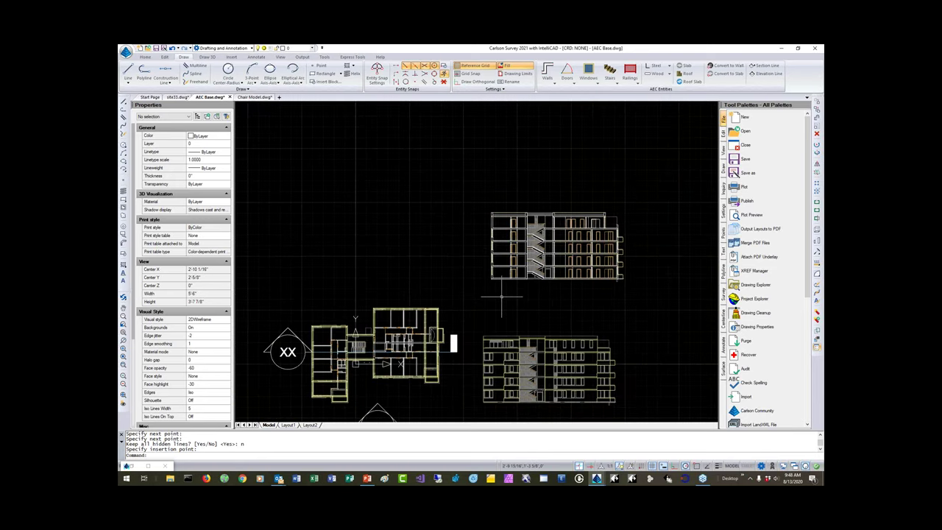
pyautogui.scroll(1, 524, 246)
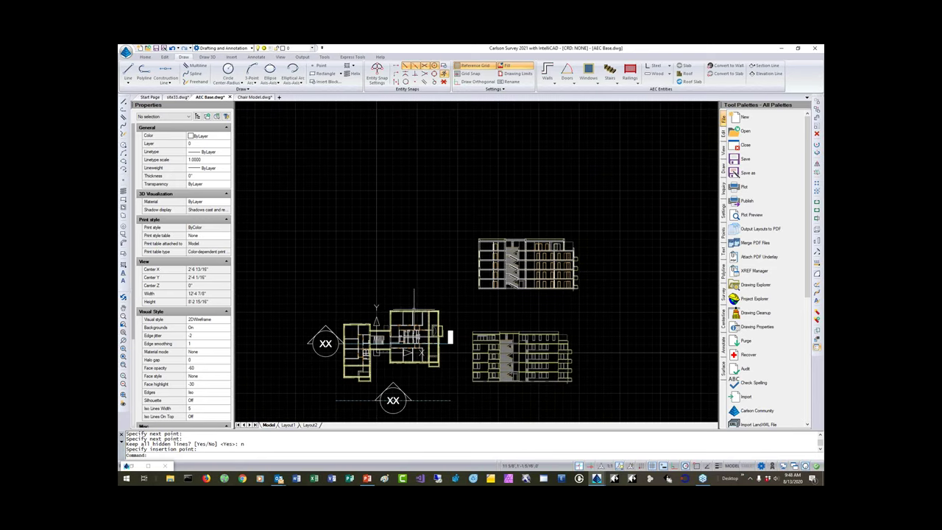
pyautogui.click(413, 324)
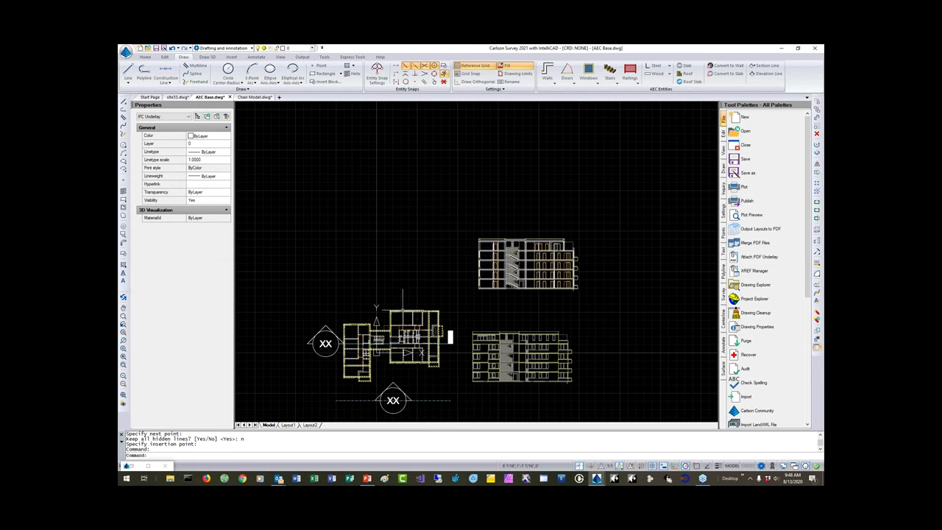
pyautogui.scroll(1, 416, 347)
pyautogui.scroll(4, 397, 351)
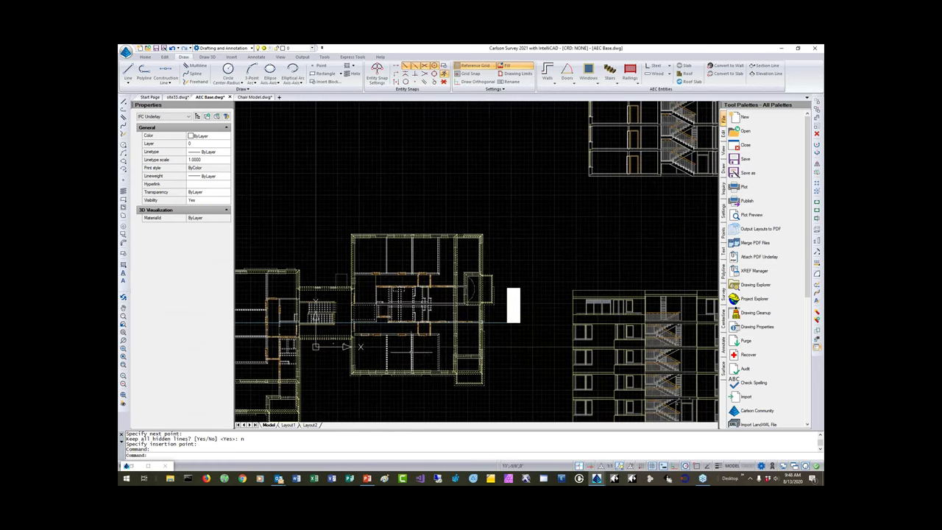
pyautogui.keyDown('shift'); pyautogui.moveTo(463, 313); pyautogui.dragTo(356, 229, button='middle'); pyautogui.keyUp('shift')
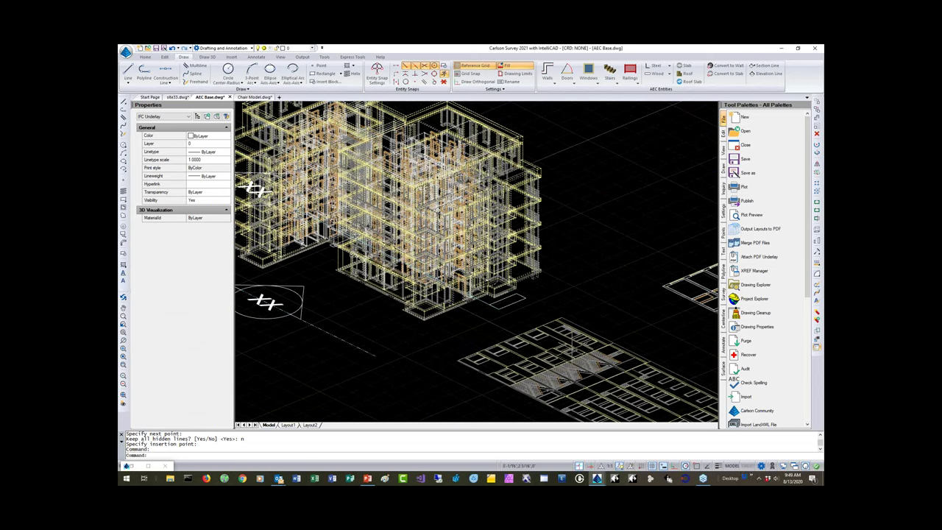
pyautogui.scroll(-3, 570, 350)
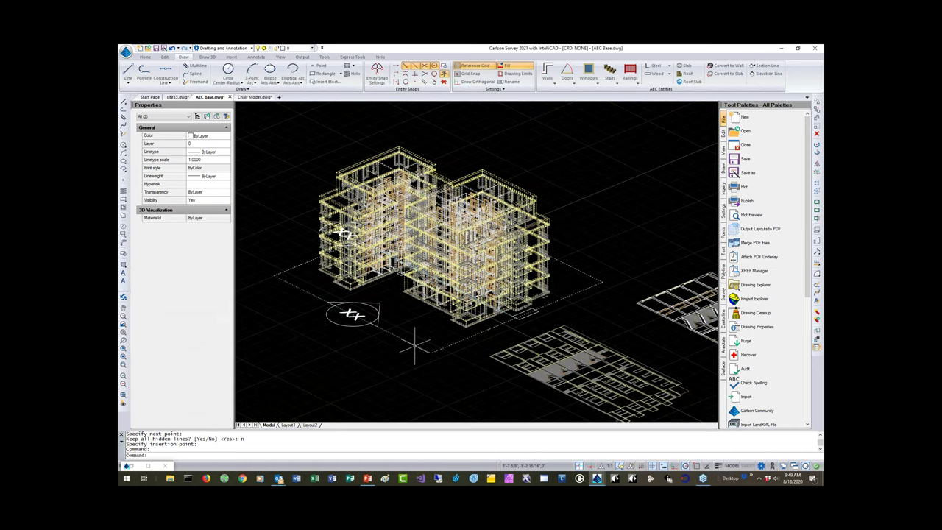
pyautogui.press('Escape')
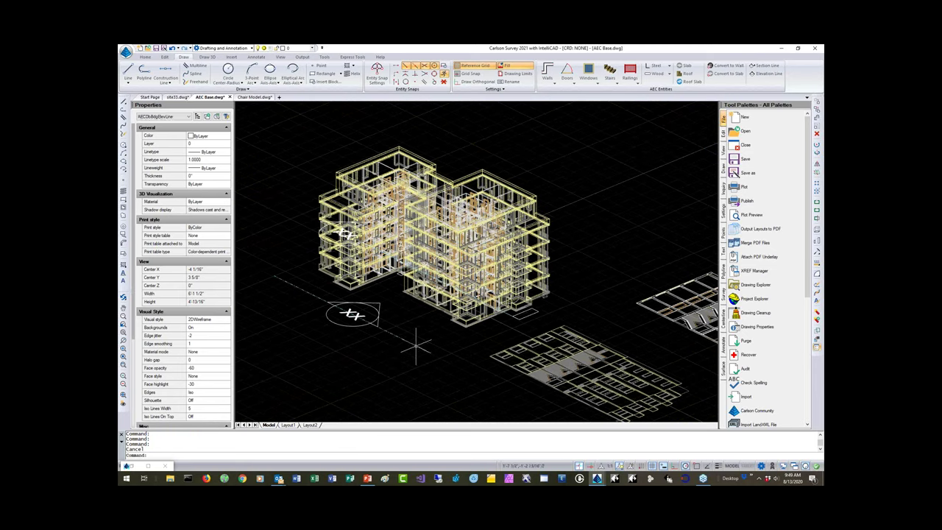
# - Shorten the elevation line in front of the building by stretching its end point back toward the elevation marker
pyautogui.click(408, 338)
pyautogui.click(394, 340)
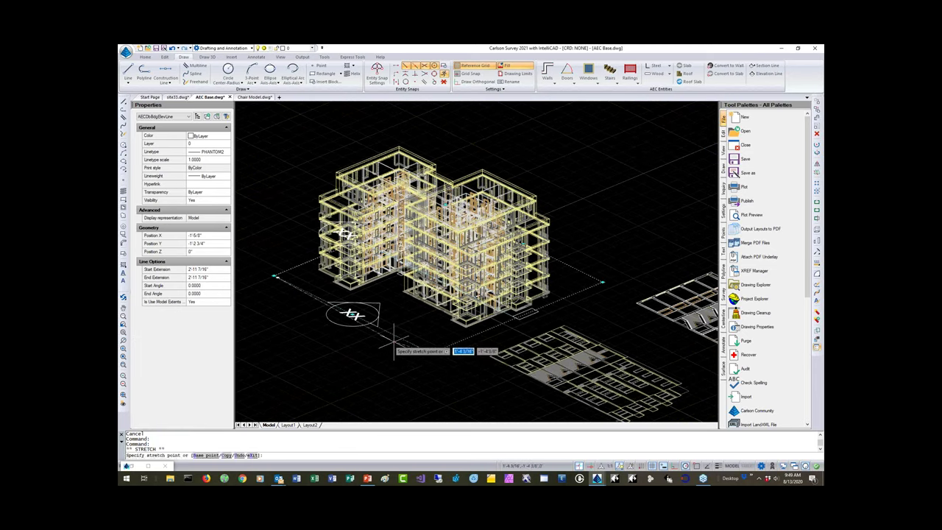
pyautogui.click(398, 337)
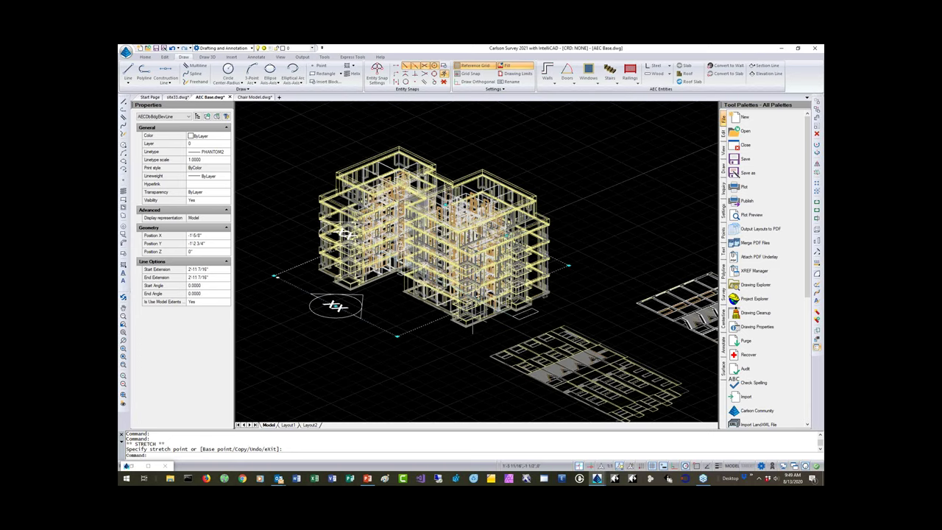
pyautogui.scroll(-3, 475, 318)
pyautogui.scroll(5, 477, 328)
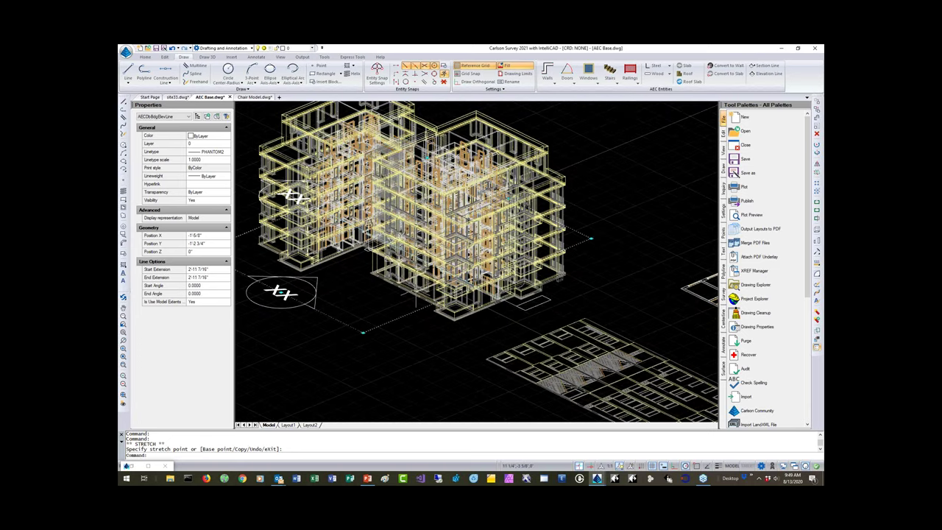
pyautogui.moveTo(464, 339); pyautogui.dragTo(492, 341, button='middle')
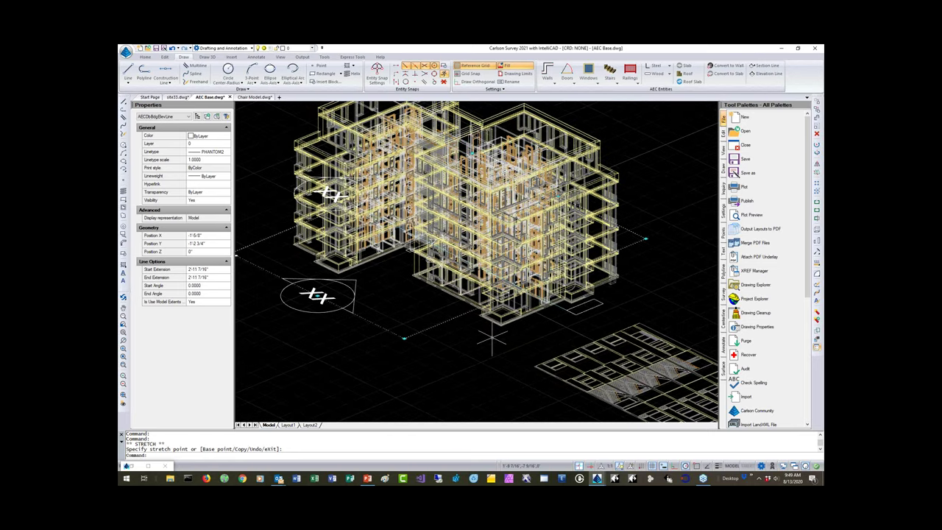
pyautogui.write('plna')
pyautogui.press('Return')
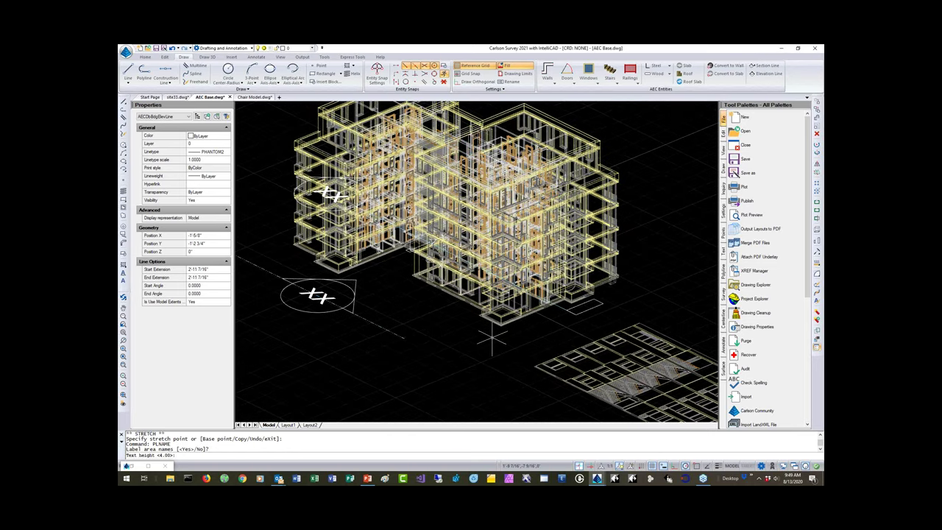
pyautogui.press('Escape')
pyautogui.press('Escape')
# - Switch from the 3D view to the plan view of the current UCS, showing the building, elevation and section together
pyautogui.write('plan')
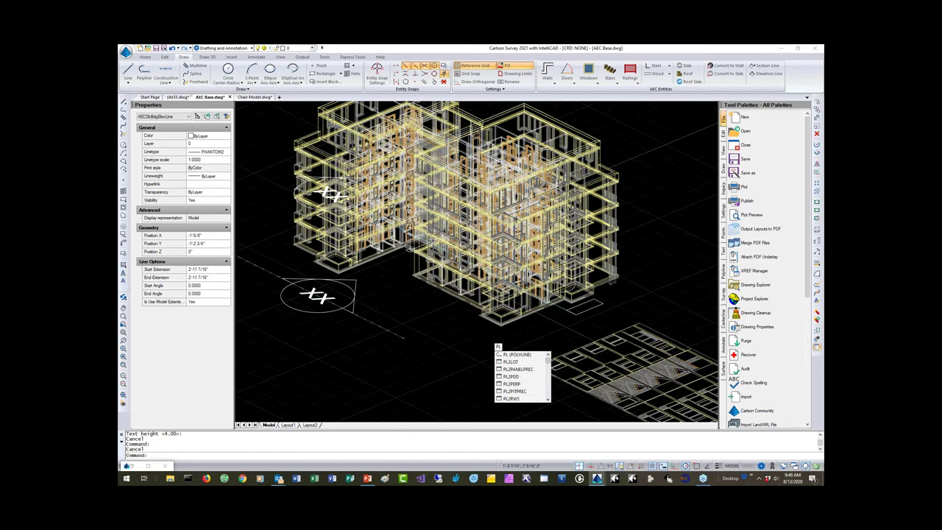
pyautogui.press('Return')
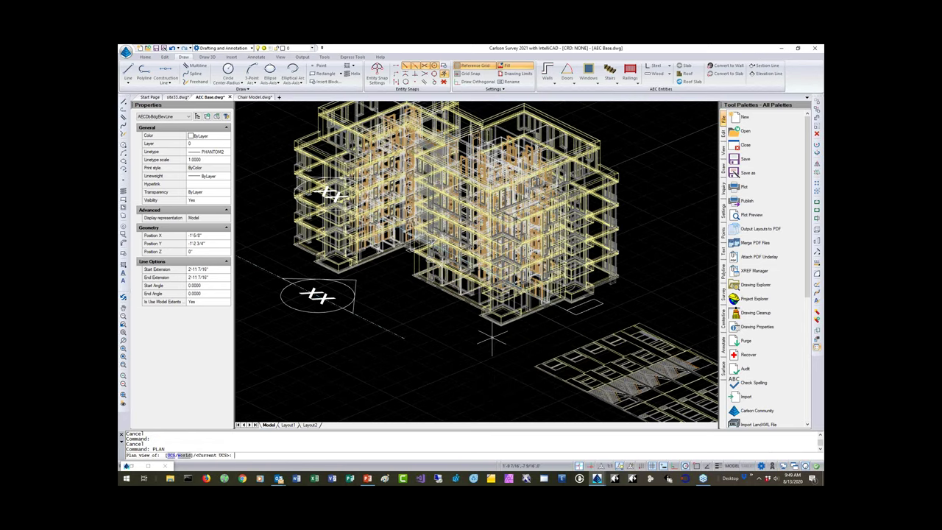
pyautogui.press('Return')
pyautogui.scroll(-3, 541, 292)
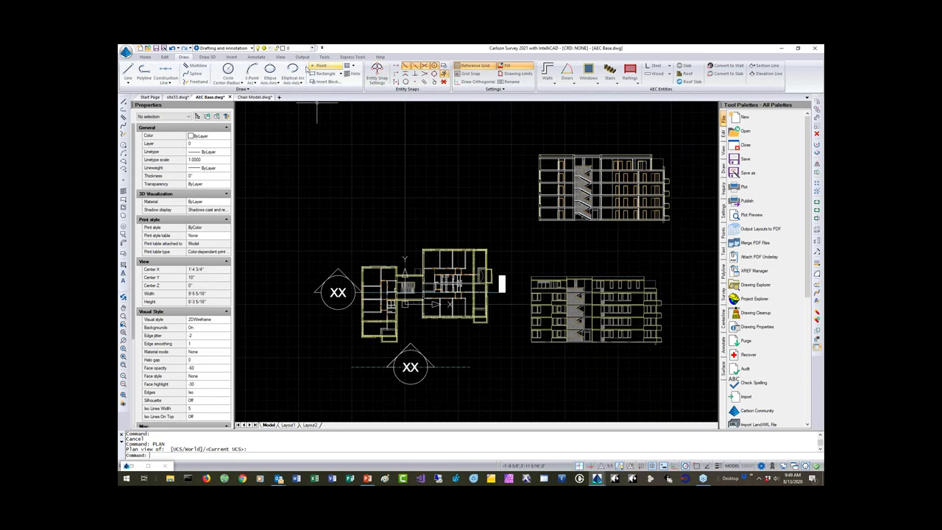
pyautogui.write('e')
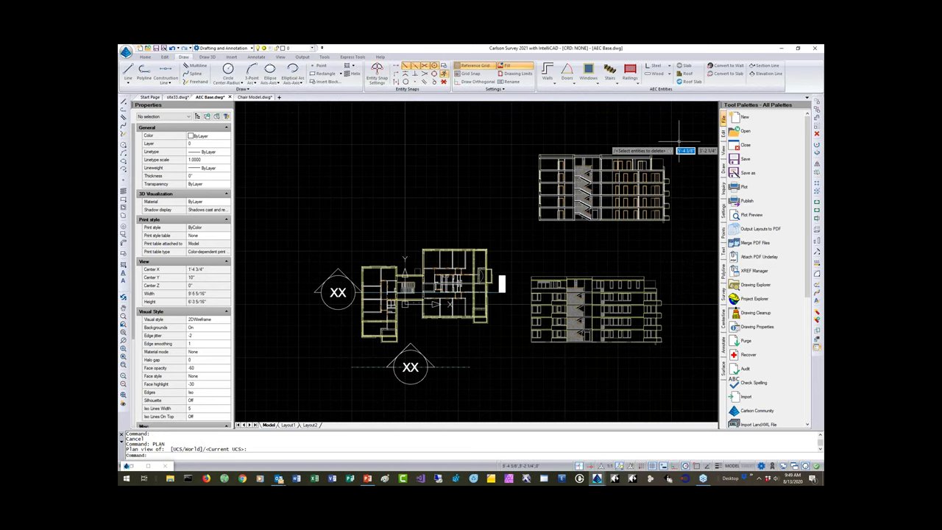
pyautogui.press('Return')
pyautogui.click(678, 140)
pyautogui.click(309, 386)
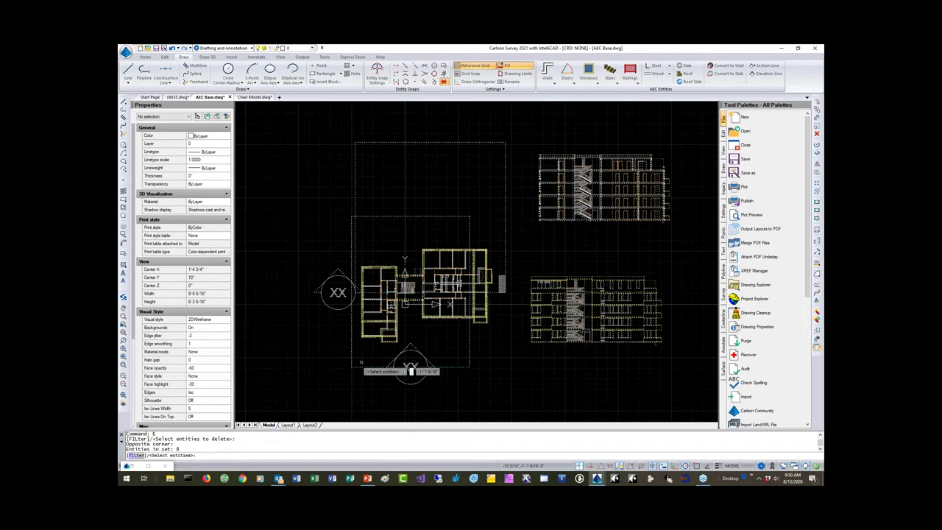
pyautogui.press('Escape')
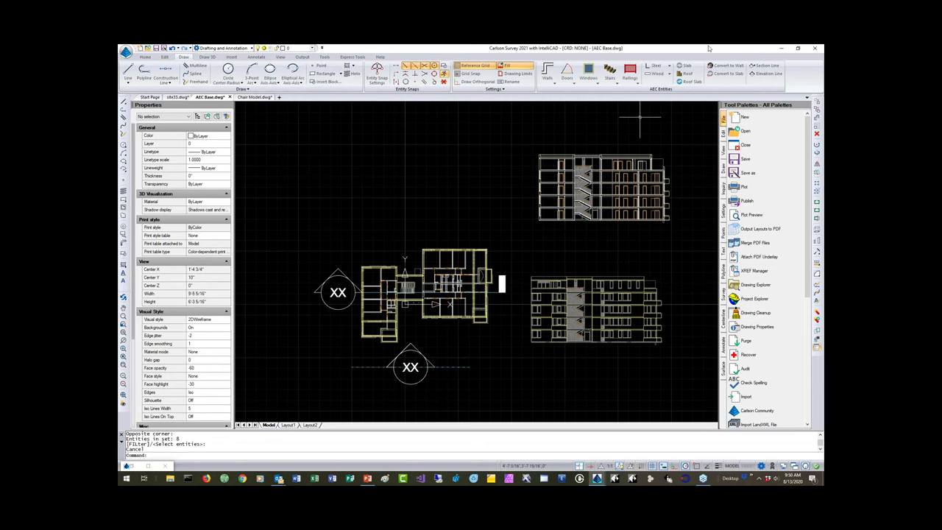
# - Delete the building underlay, its section and elevation, both line markers, and the leftover dashed elevation line below the origin
pyautogui.moveTo(692, 103); pyautogui.dragTo(333, 363)
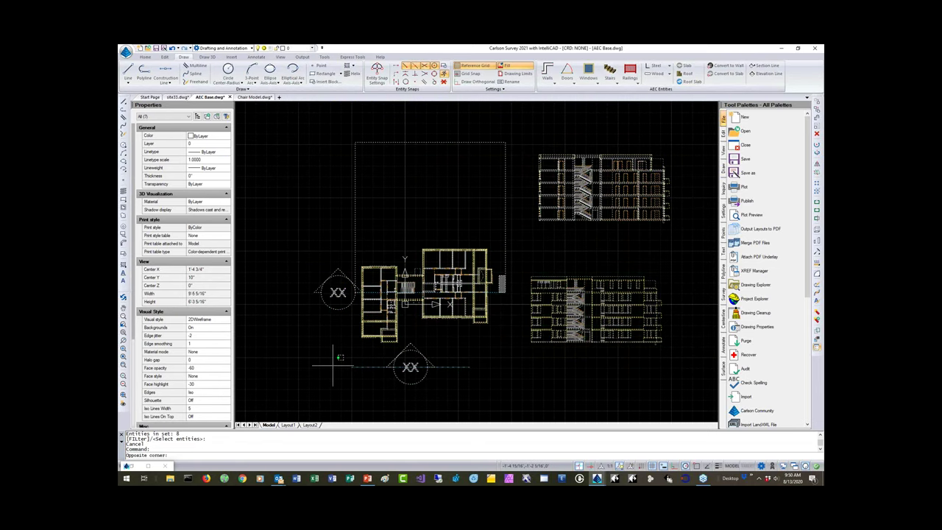
pyautogui.press('Delete')
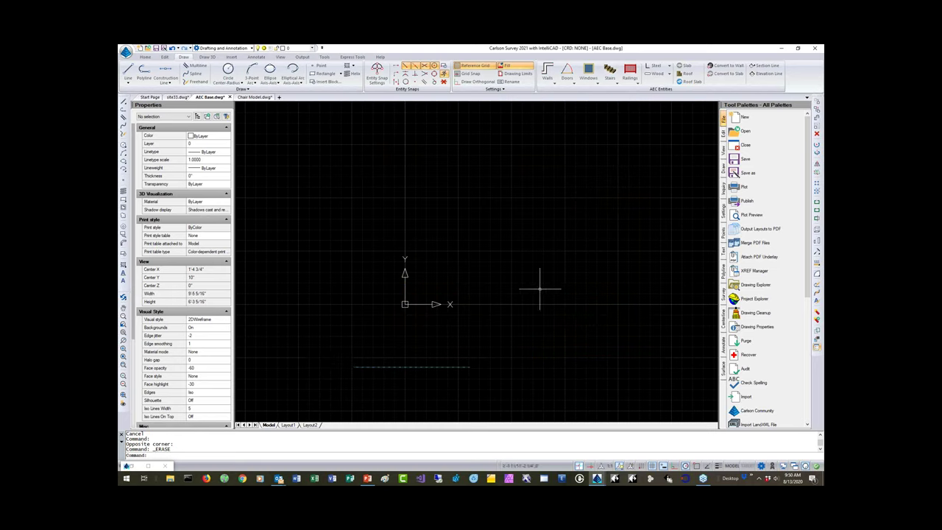
pyautogui.click(465, 349)
pyautogui.click(400, 381)
pyautogui.press('Delete')
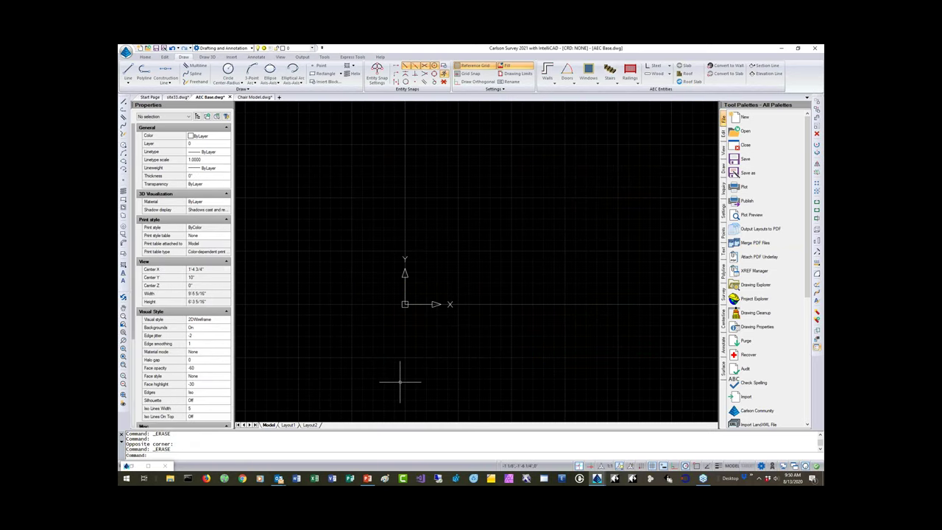
# - Draw a continuous chain of six Interior wall segments, 4" wide and 8'-0" high, at freehand angles so that several segments cross
pyautogui.moveTo(488, 234)
pyautogui.mouseDown(button='middle')
pyautogui.moveTo(347, 346)
pyautogui.moveTo(318, 356)
pyautogui.mouseUp(button='middle')
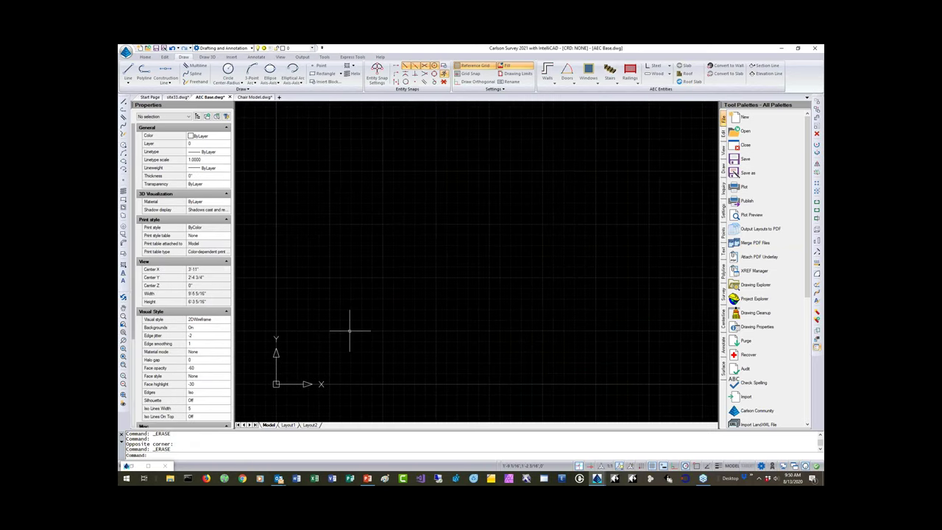
pyautogui.click(553, 81)
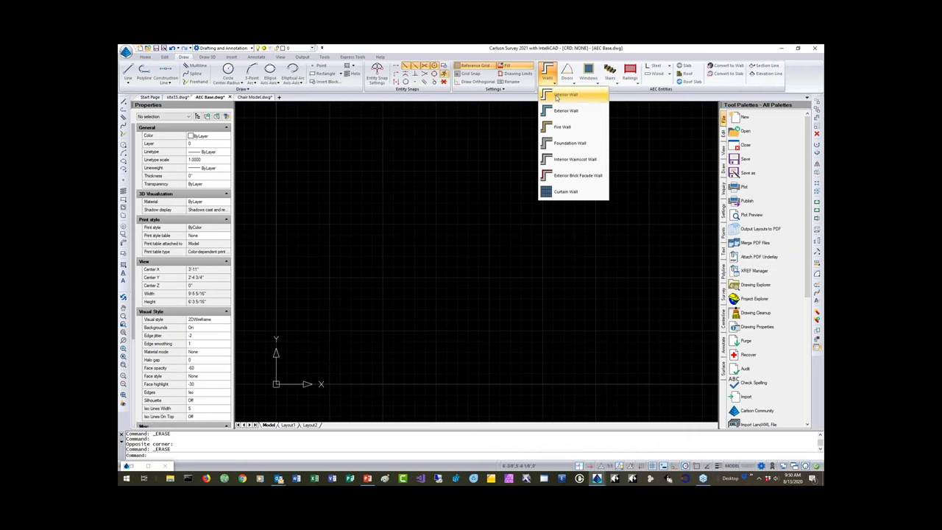
pyautogui.click(551, 96)
pyautogui.click(294, 212)
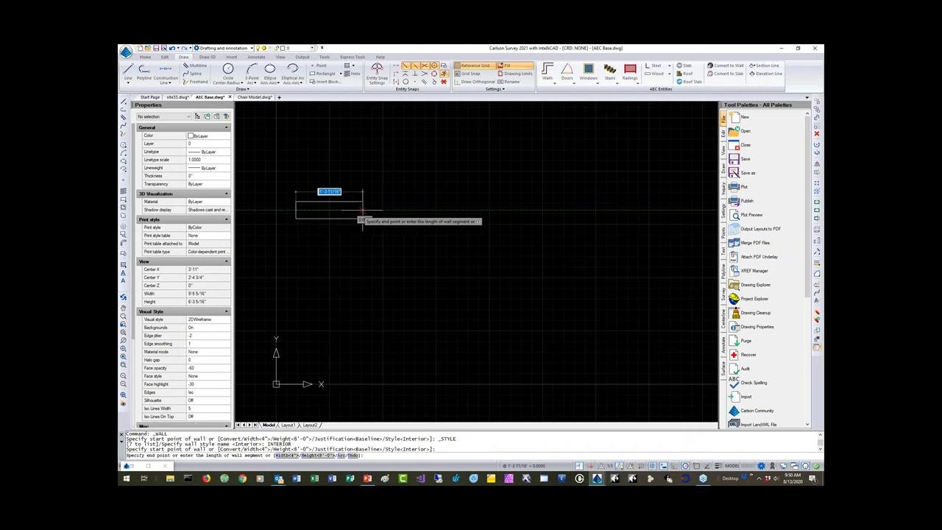
pyautogui.scroll(-2, 363, 218)
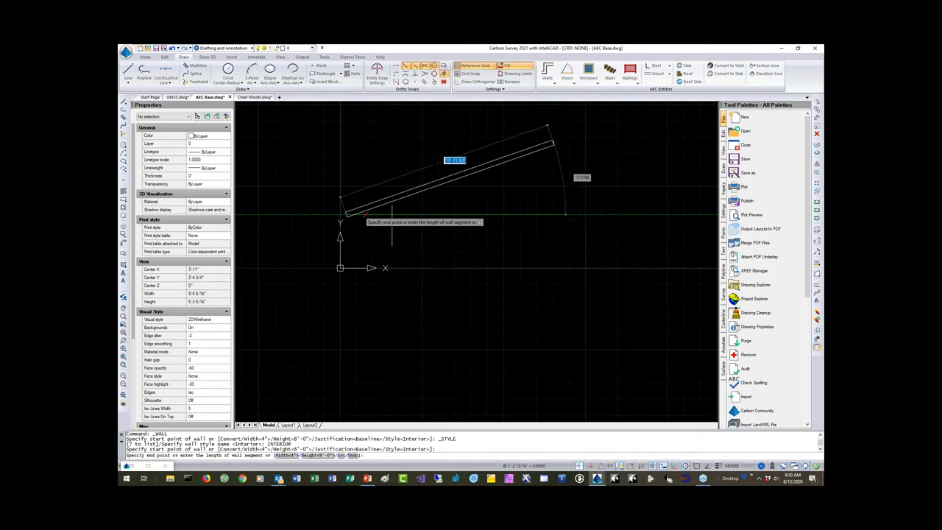
pyautogui.click(623, 140)
pyautogui.click(687, 360)
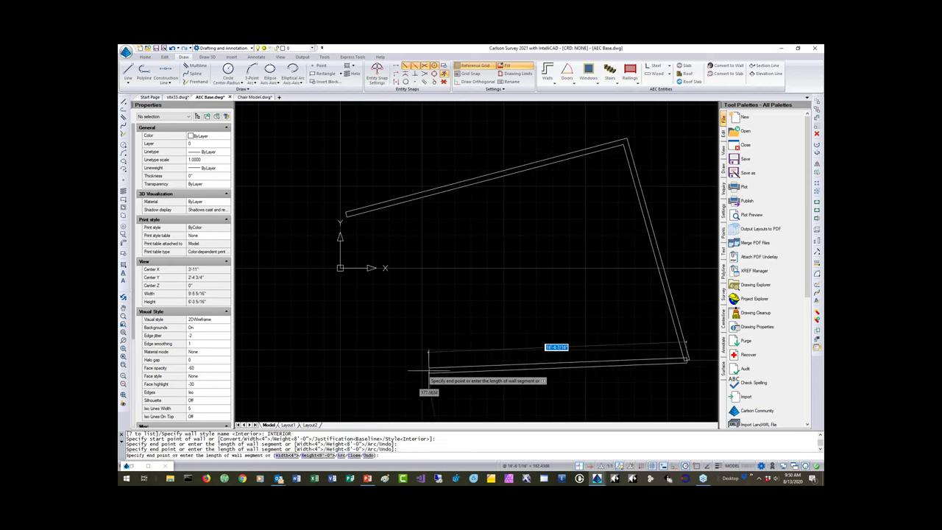
pyautogui.click(427, 370)
pyautogui.click(351, 137)
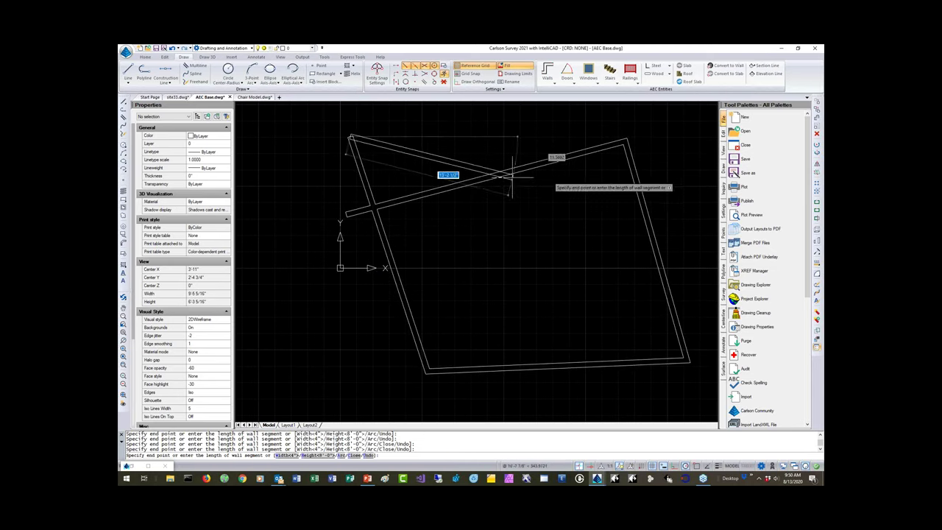
pyautogui.click(703, 233)
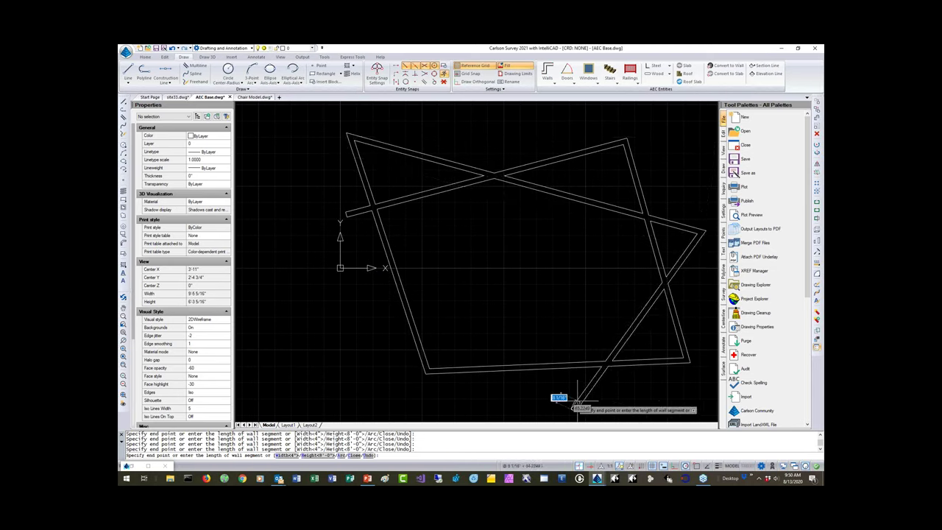
pyautogui.click(574, 408)
pyautogui.press('Return')
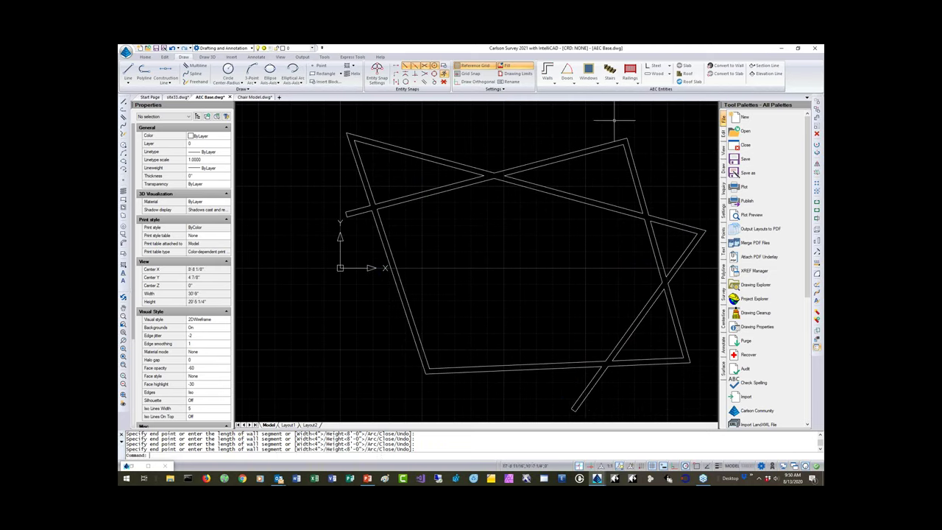
# - Insert a 3'-0" wide Single door into the lower interior wall, near its left corner
pyautogui.click(574, 83)
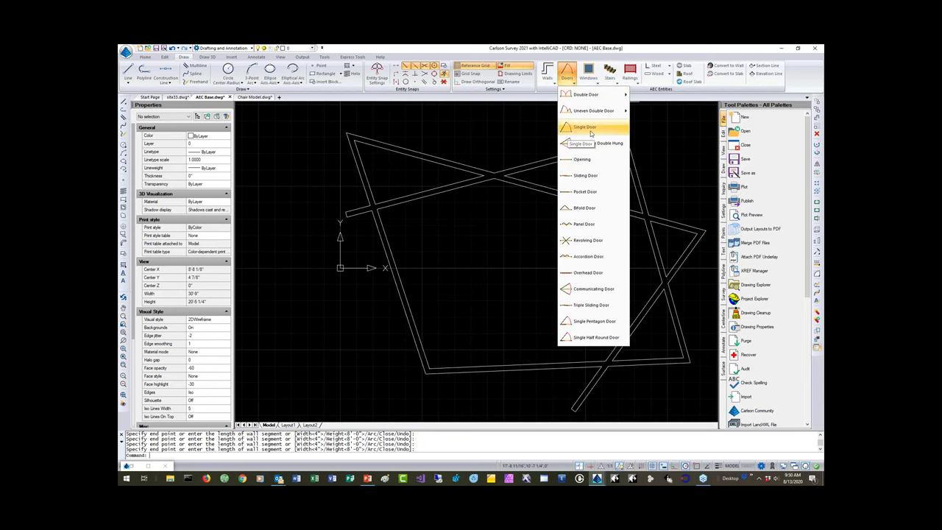
pyautogui.moveTo(609, 111)
pyautogui.click(569, 131)
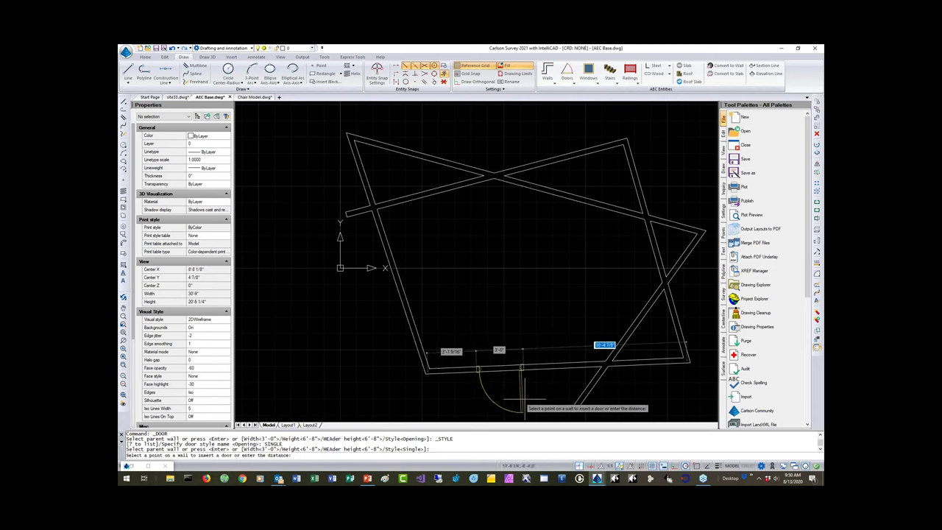
pyautogui.click(482, 395)
pyautogui.press('Return')
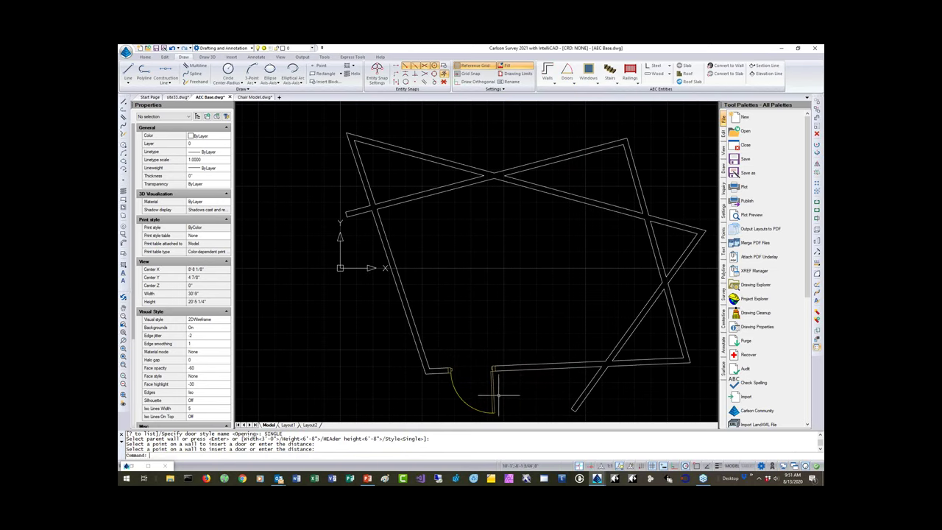
# - Flip the door's swing to the inside and back outside, and move its hinge to the jamb nearest the wall corner
pyautogui.scroll(3, 499, 397)
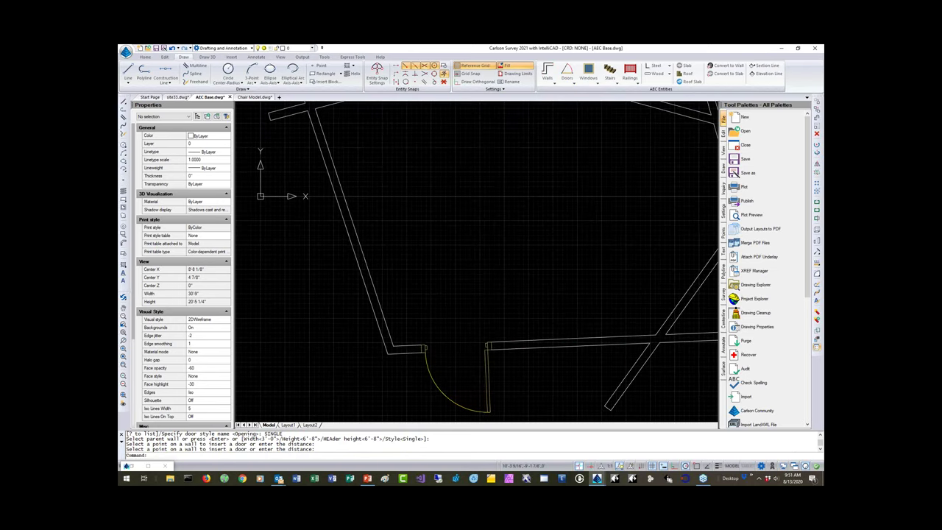
pyautogui.click(484, 373)
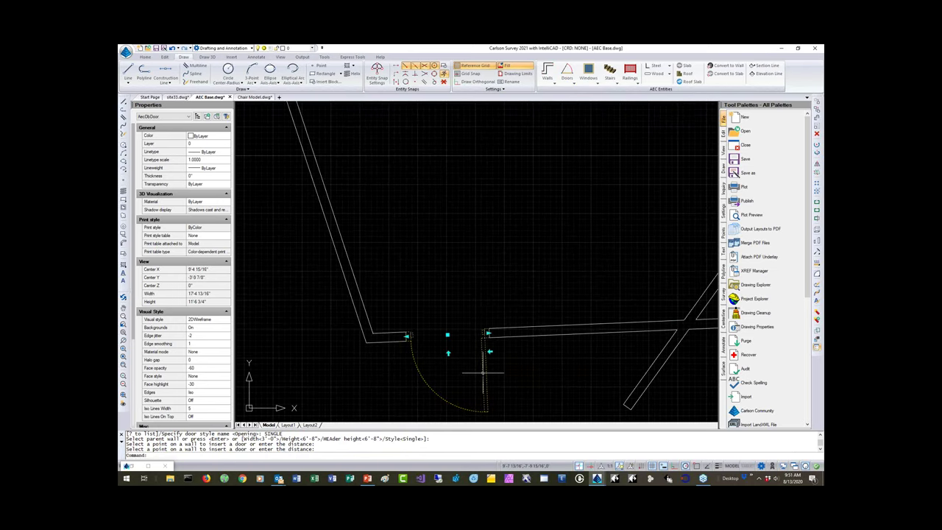
pyautogui.click(447, 353)
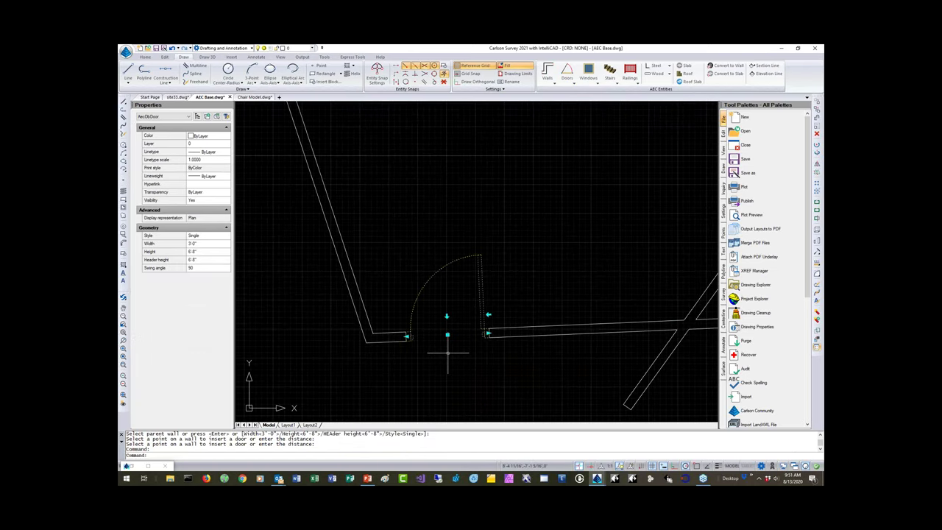
pyautogui.click(447, 316)
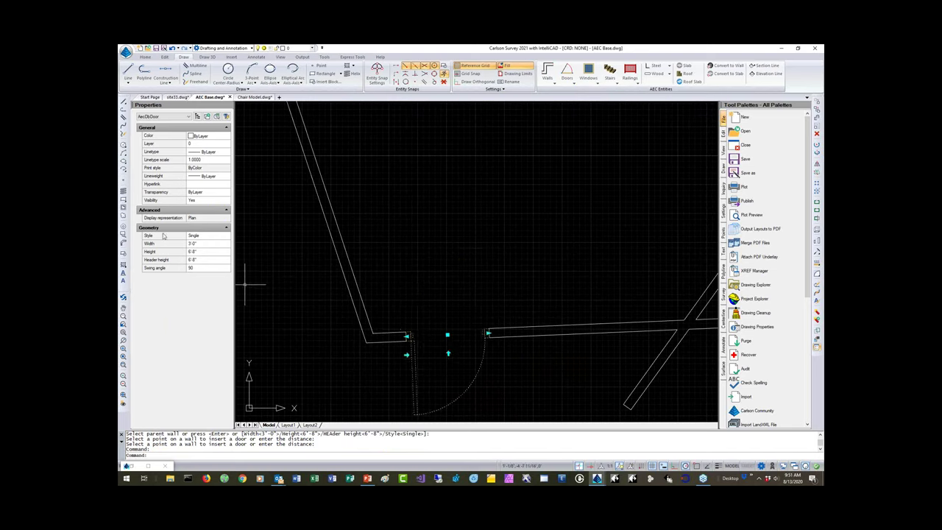
# - Open the selected door's width value for editing
pyautogui.click(202, 244)
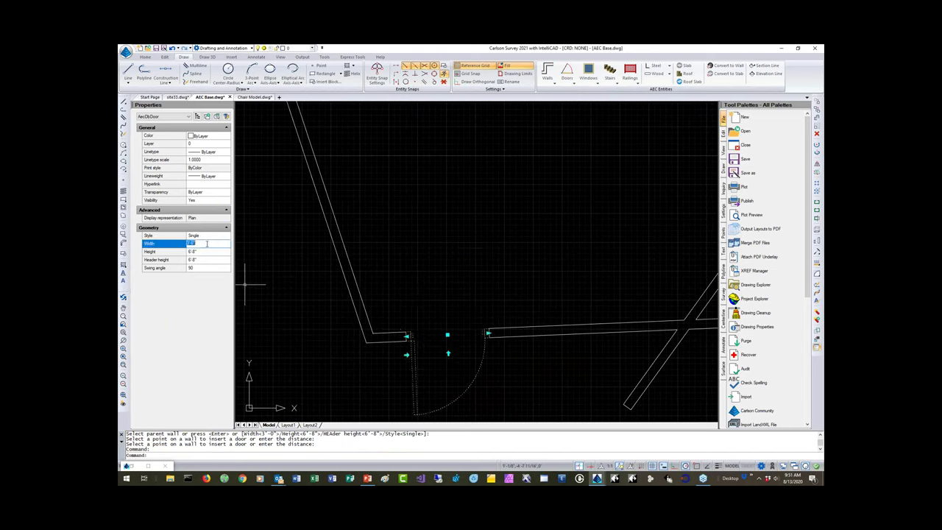
# - Set the selected single door's width to 2'-6" and move it along its wall closer to the nearby slanted-wall corner
pyautogui.write("2'-6")
pyautogui.press('Return')
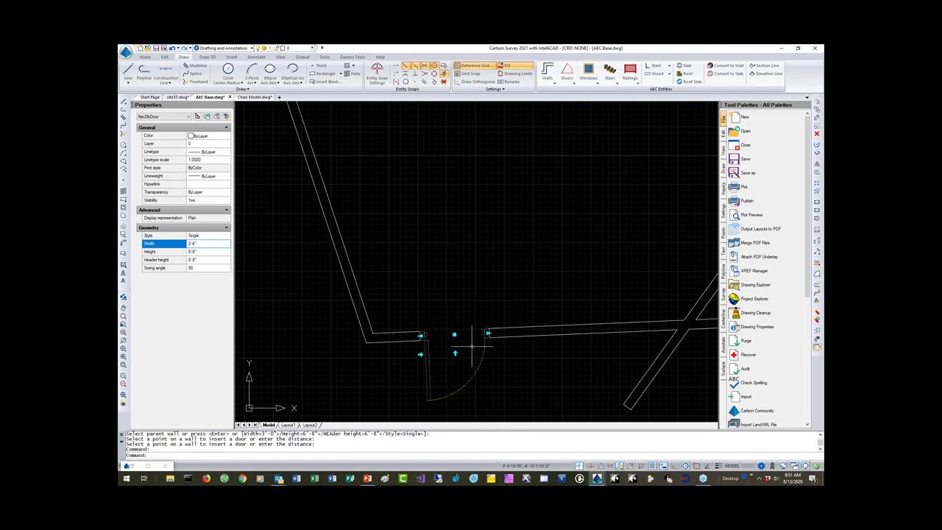
pyautogui.click(454, 335)
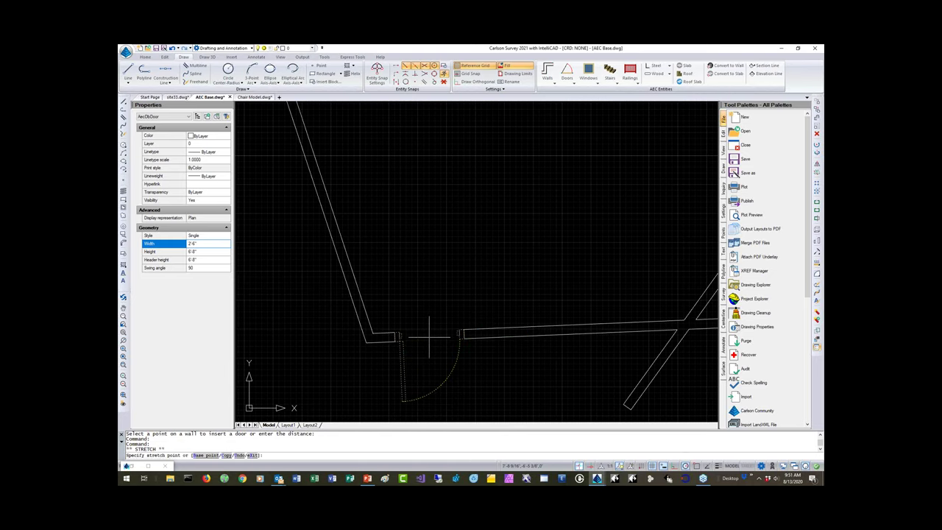
pyautogui.click(429, 337)
pyautogui.press('Escape')
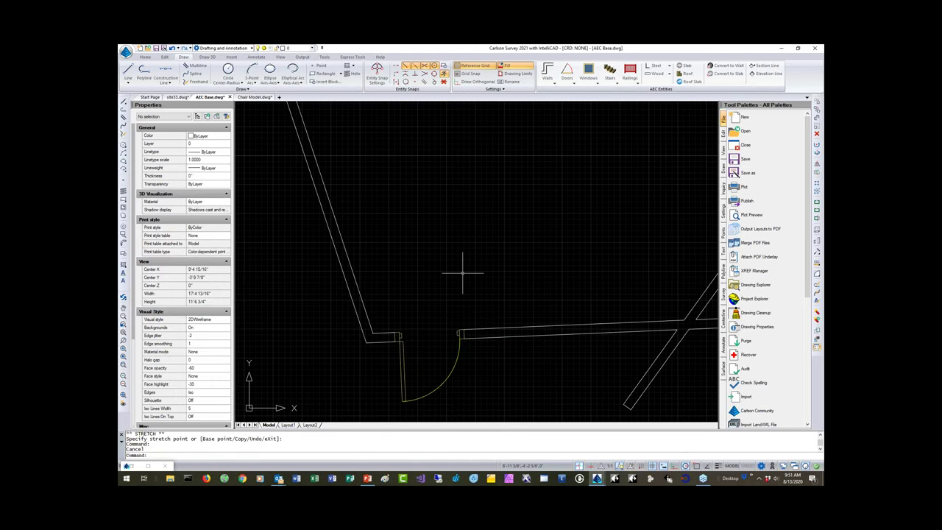
# - Insert two Glider windows in the door's wall, one beside the door and one near the wall's far end past the crossing wall
pyautogui.scroll(-5, 463, 270)
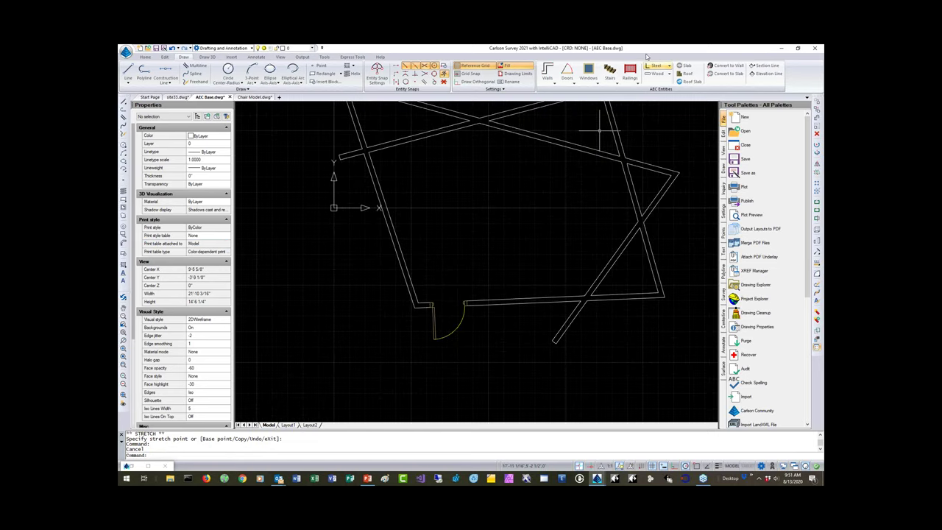
pyautogui.click(590, 85)
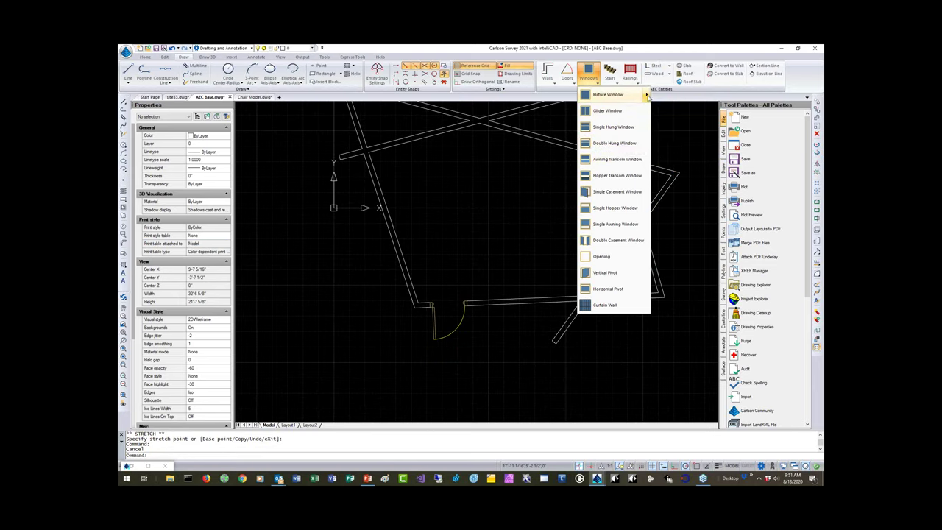
pyautogui.moveTo(632, 95)
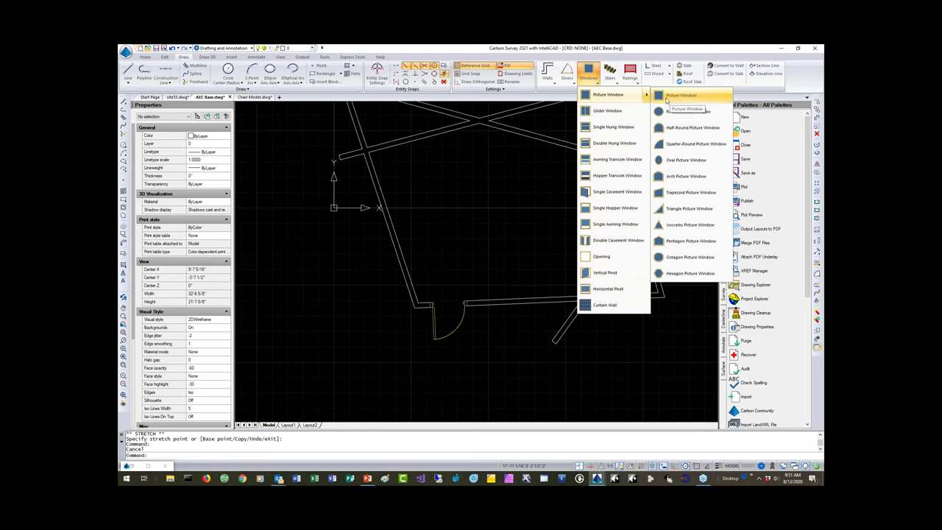
pyautogui.click(607, 111)
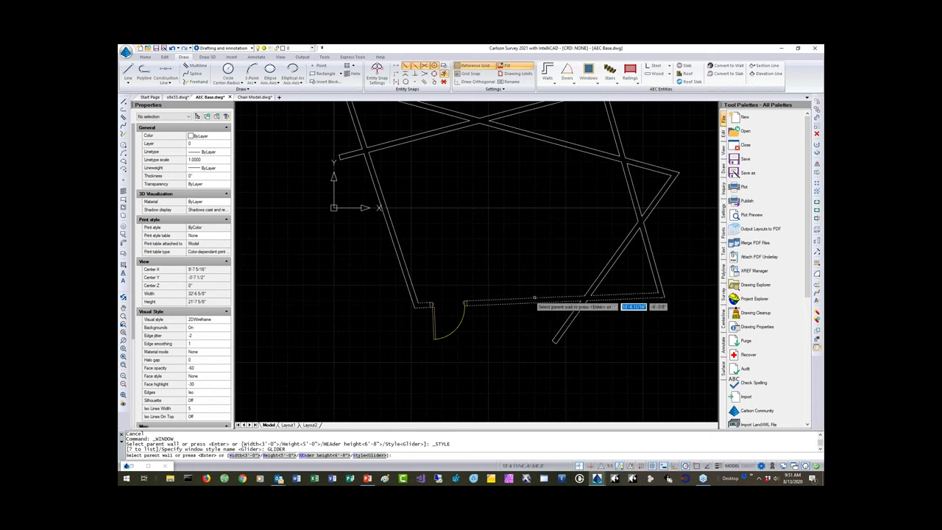
pyautogui.click(490, 303)
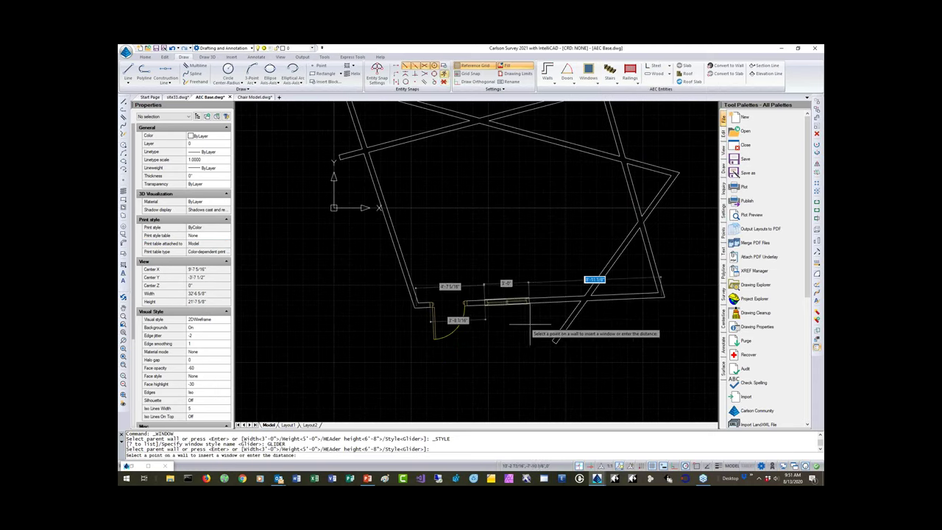
pyautogui.click(530, 323)
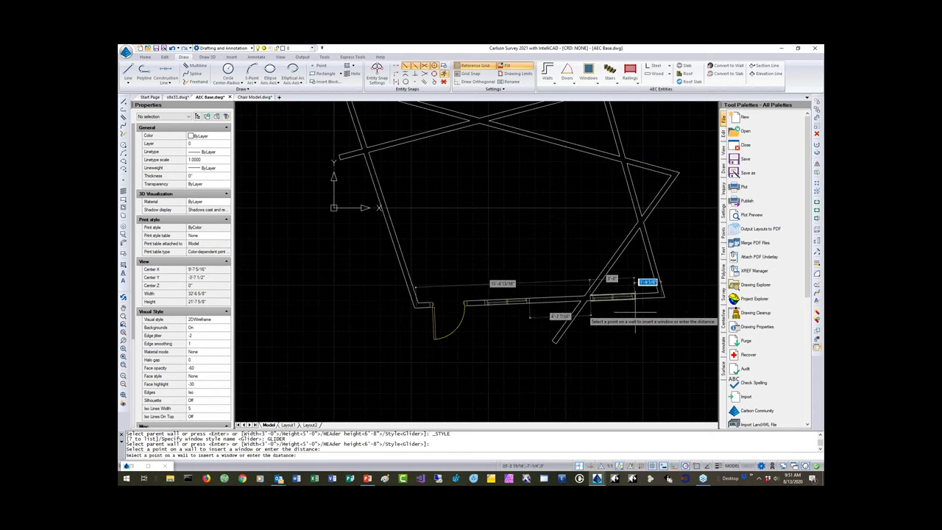
pyautogui.click(650, 316)
pyautogui.click(650, 316)
pyautogui.press('Return')
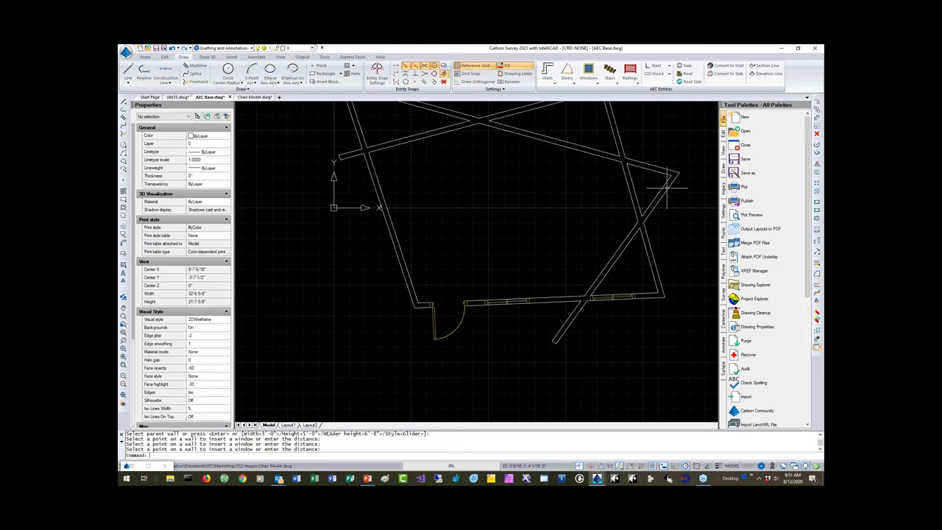
# - Erase the single door from its wall, and undo the erasure
pyautogui.scroll(3, 502, 298)
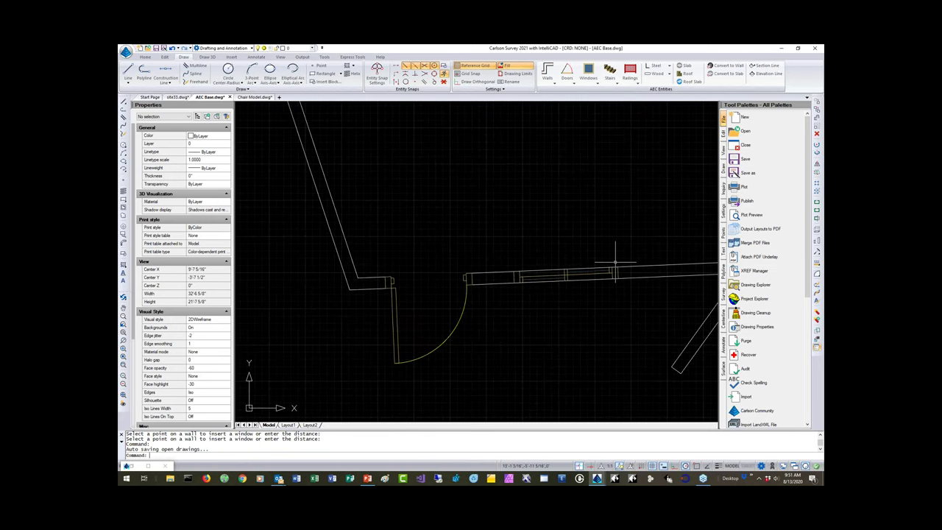
pyautogui.moveTo(572, 231); pyautogui.dragTo(441, 254, button='middle')
pyautogui.scroll(-3, 449, 331)
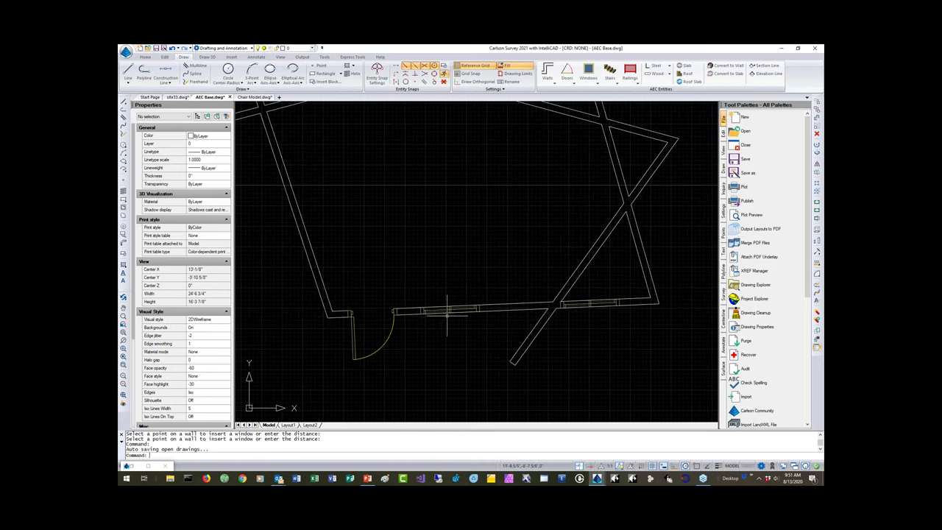
pyautogui.click(392, 332)
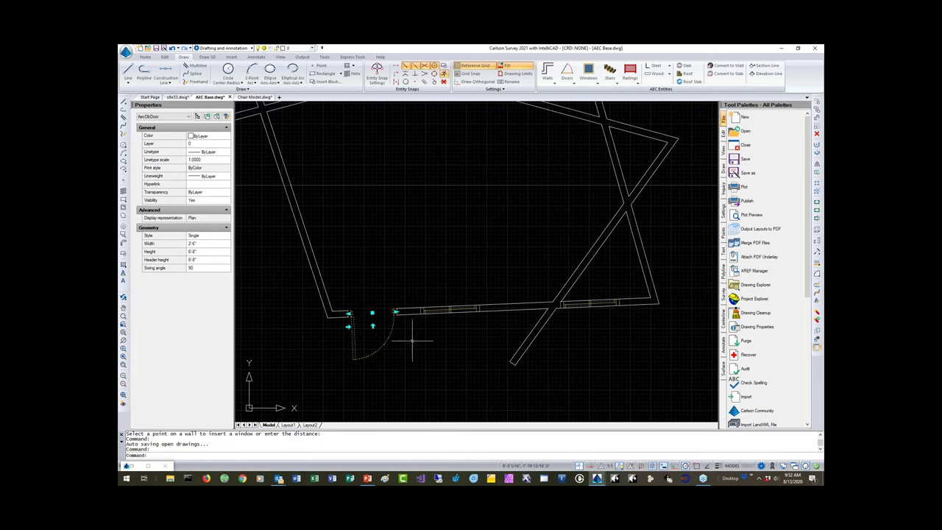
pyautogui.press('Delete')
pyautogui.hotkey('ctrl', 'z')
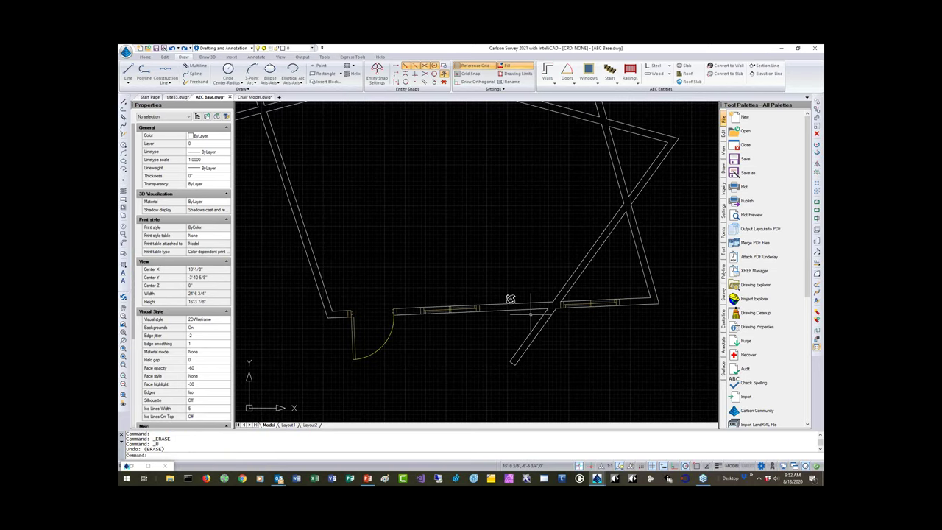
# - Examine the walls, door and windows in a 3D view, and return to the plan view of the current UCS
pyautogui.keyDown('shift'); pyautogui.moveTo(510, 299); pyautogui.dragTo(488, 219, button='middle'); pyautogui.keyUp('shift')
pyautogui.scroll(-5, 513, 258)
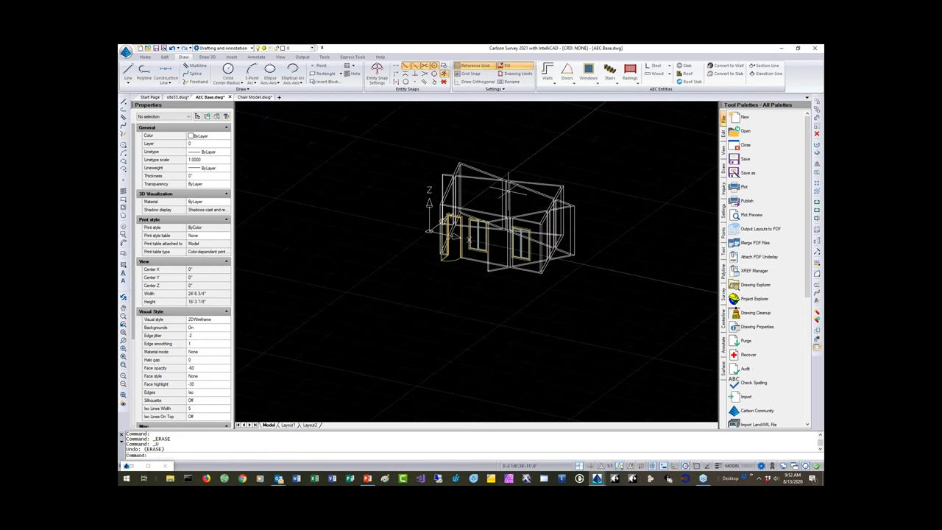
pyautogui.scroll(3, 513, 258)
pyautogui.scroll(1, 505, 190)
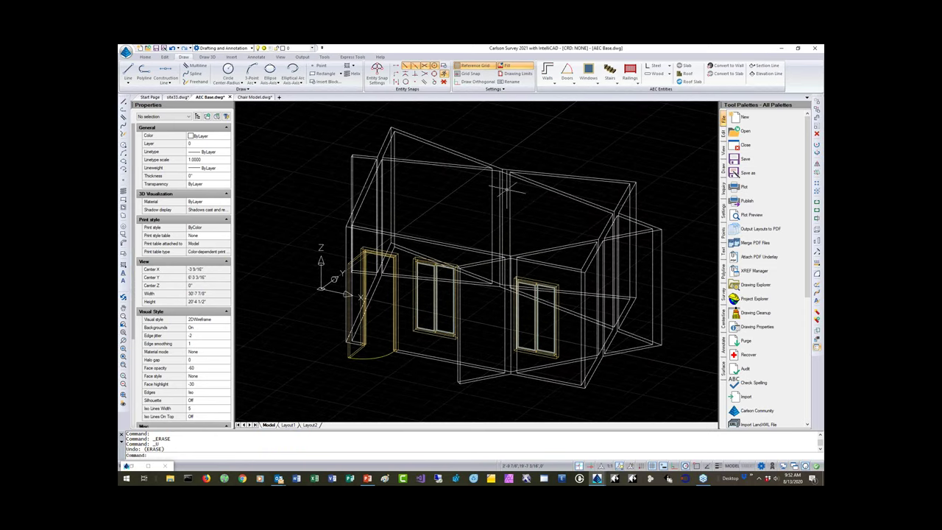
pyautogui.write('plan')
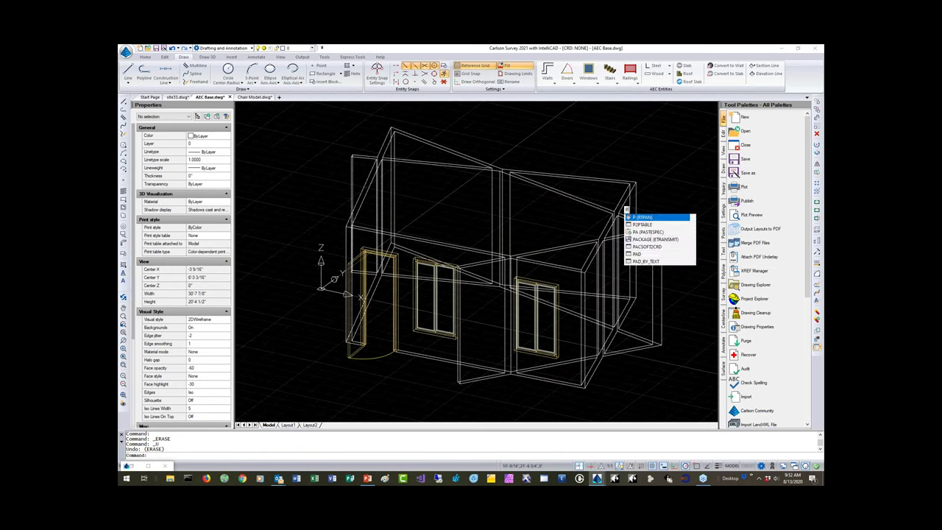
pyautogui.press('Return')
pyautogui.press('Return')
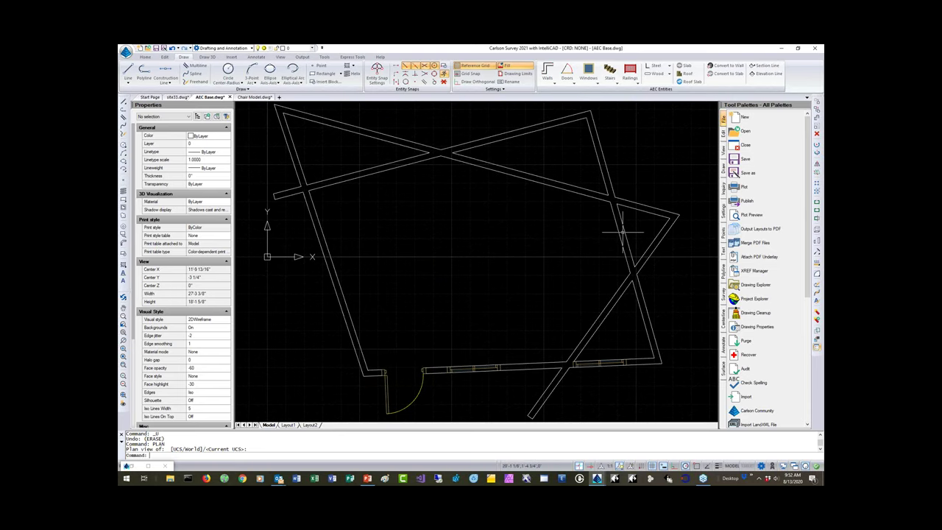
# - Draw a diagonal Straight stair in the empty area to the right of the building walls
pyautogui.scroll(2, 456, 251)
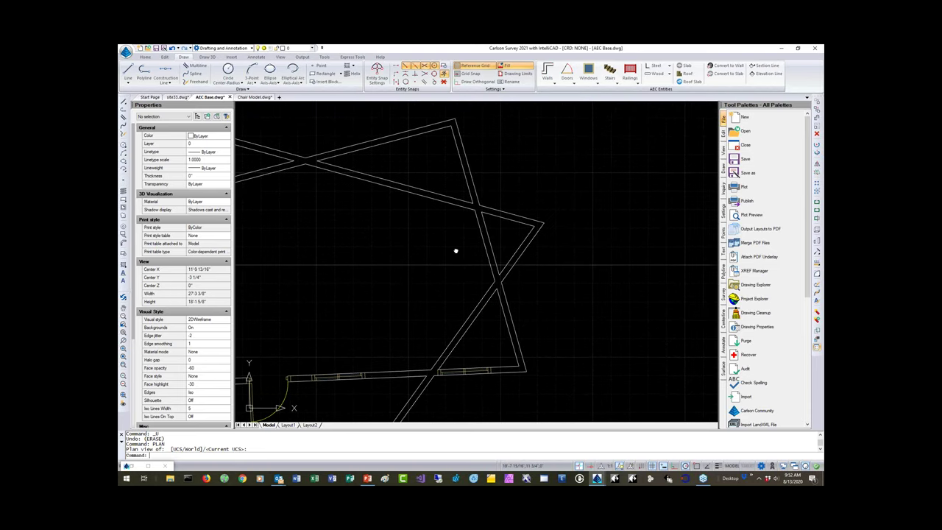
pyautogui.scroll(-2, 348, 240)
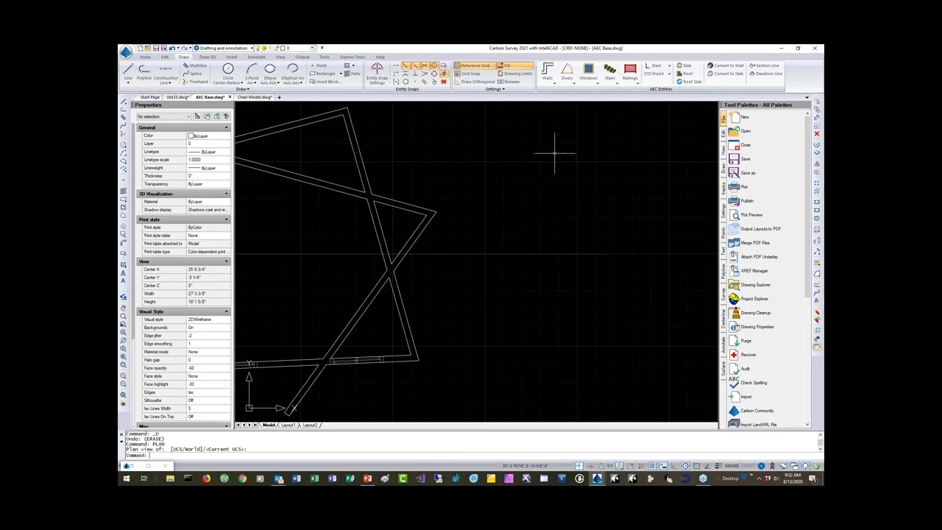
pyautogui.click(616, 85)
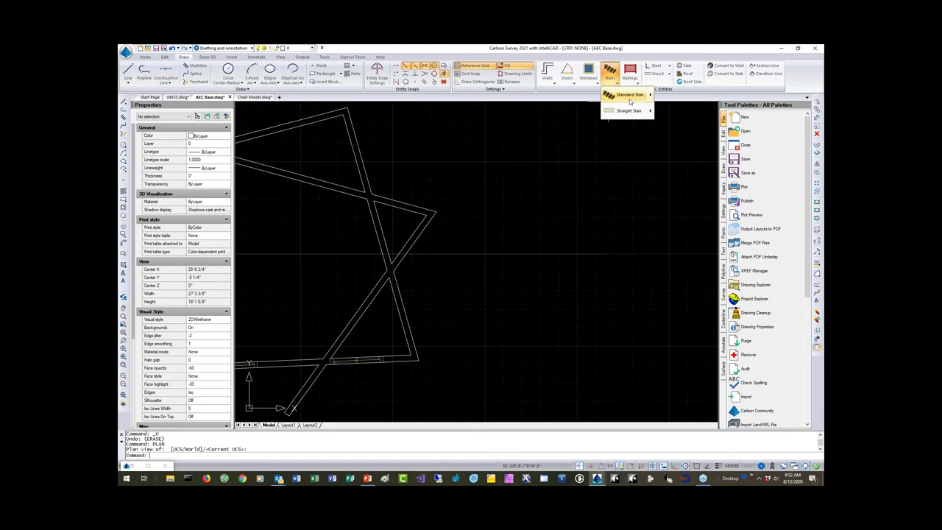
pyautogui.moveTo(629, 99)
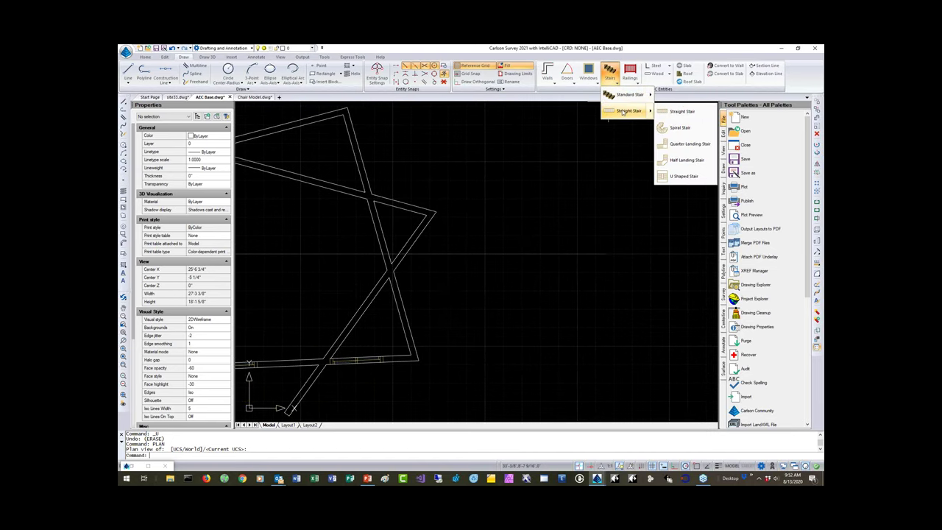
pyautogui.click(672, 112)
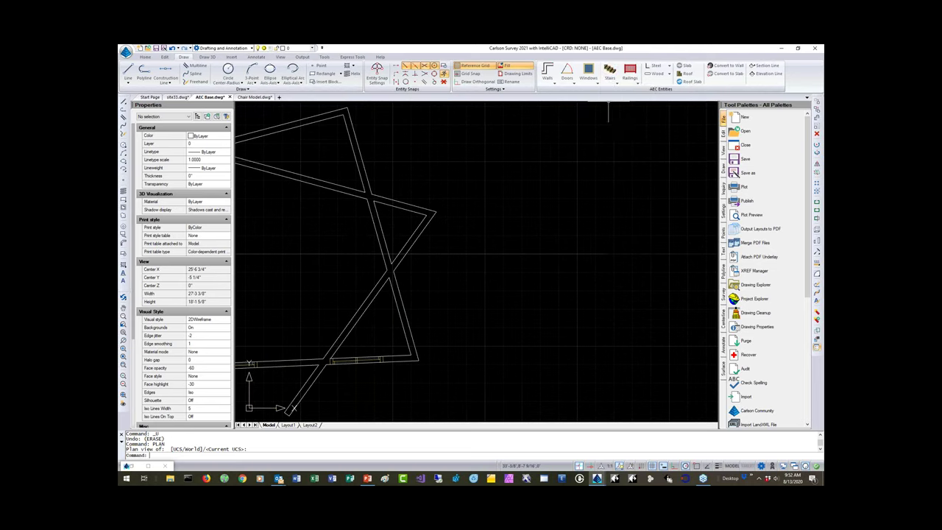
pyautogui.click(471, 254)
pyautogui.click(610, 154)
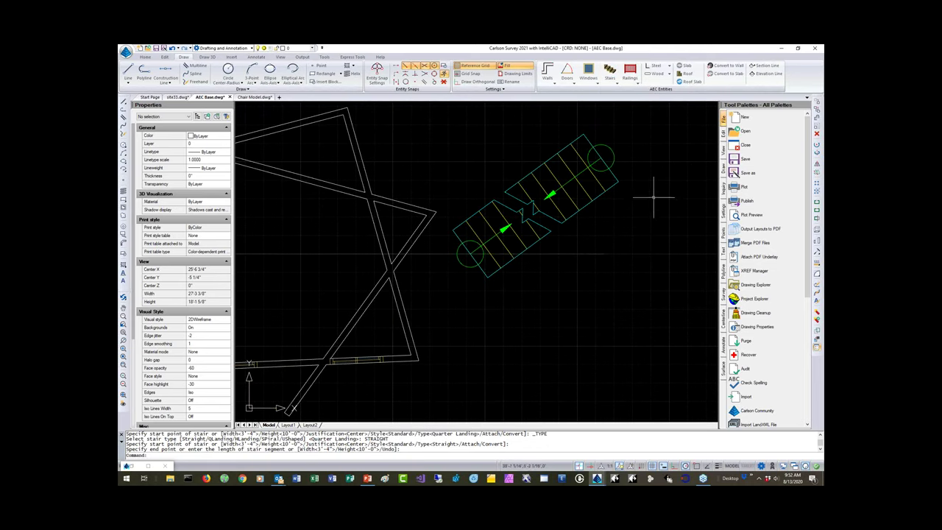
# - Draw a Spiral stair below the straight stair by placing its center, radius and end point
pyautogui.click(609, 74)
pyautogui.moveTo(627, 110)
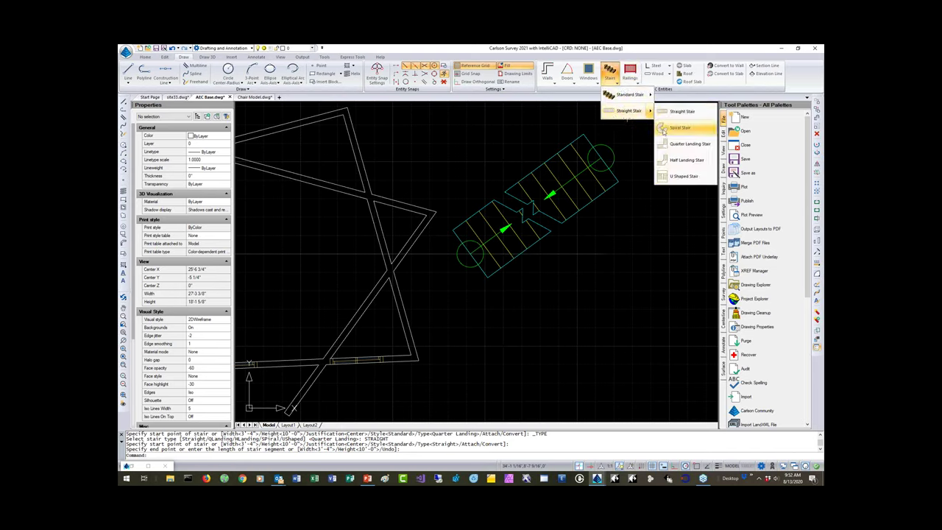
pyautogui.click(679, 127)
pyautogui.click(572, 382)
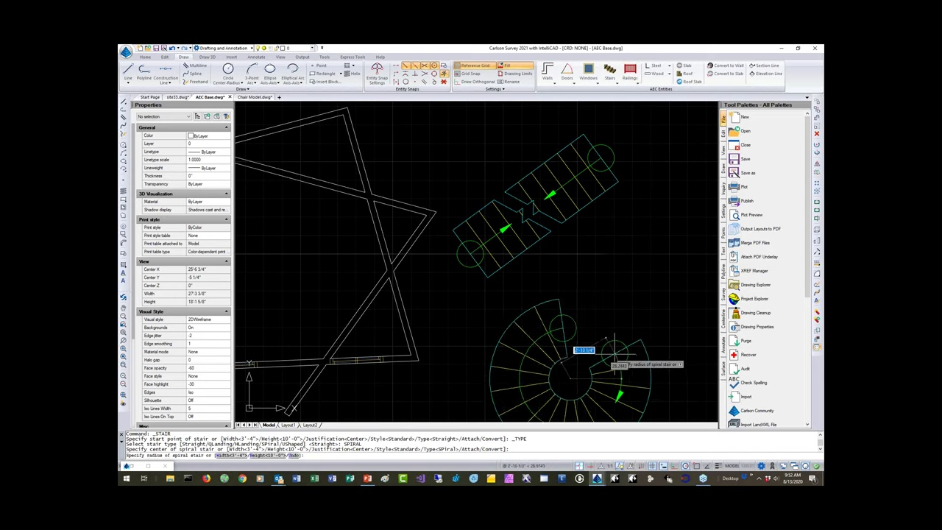
pyautogui.click(650, 337)
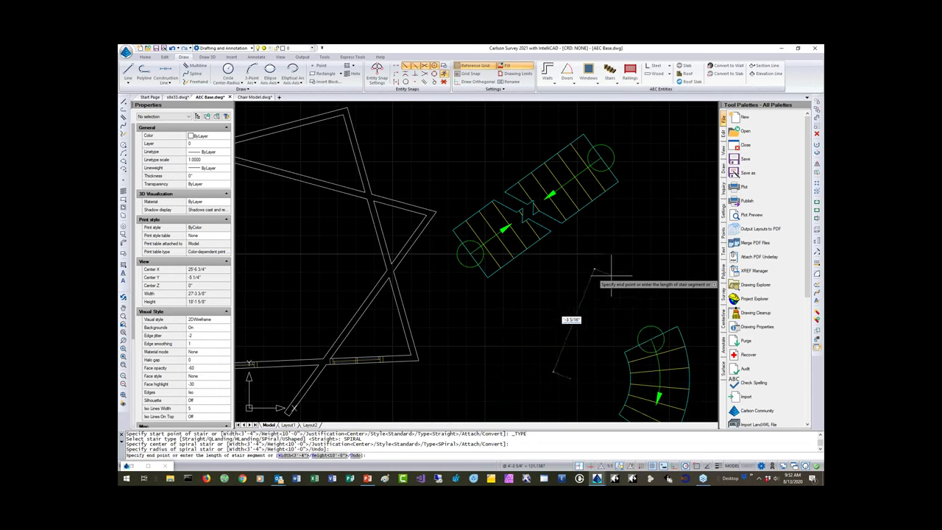
pyautogui.click(669, 231)
# - Draw a two-segment Quarter Landing stair to the right of the straight stair, rising diagonally and turning downward
pyautogui.scroll(-4, 666, 257)
pyautogui.scroll(5, 683, 344)
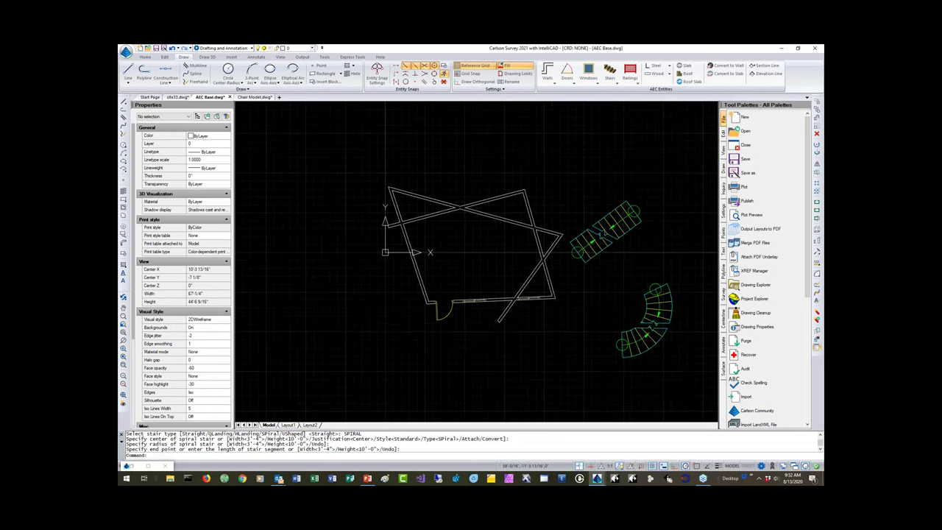
pyautogui.moveTo(590, 227); pyautogui.dragTo(491, 304, button='middle')
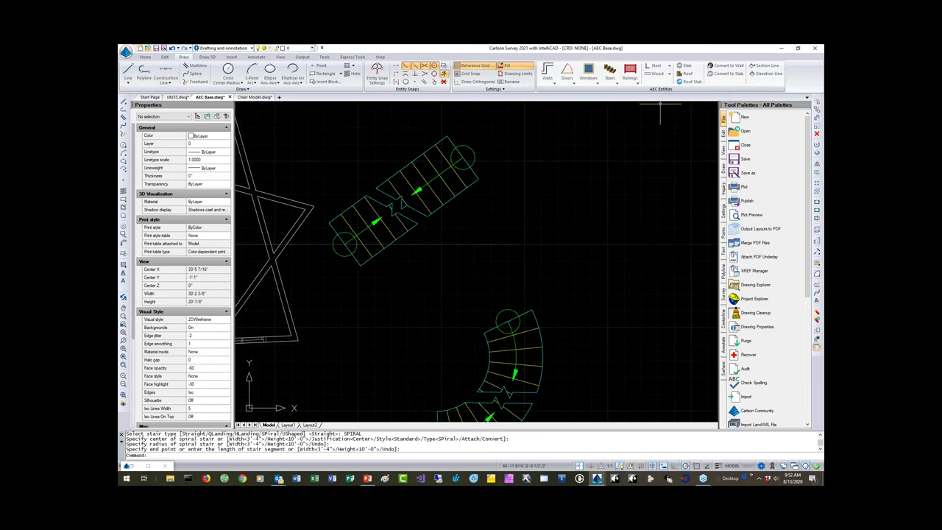
pyautogui.click(620, 86)
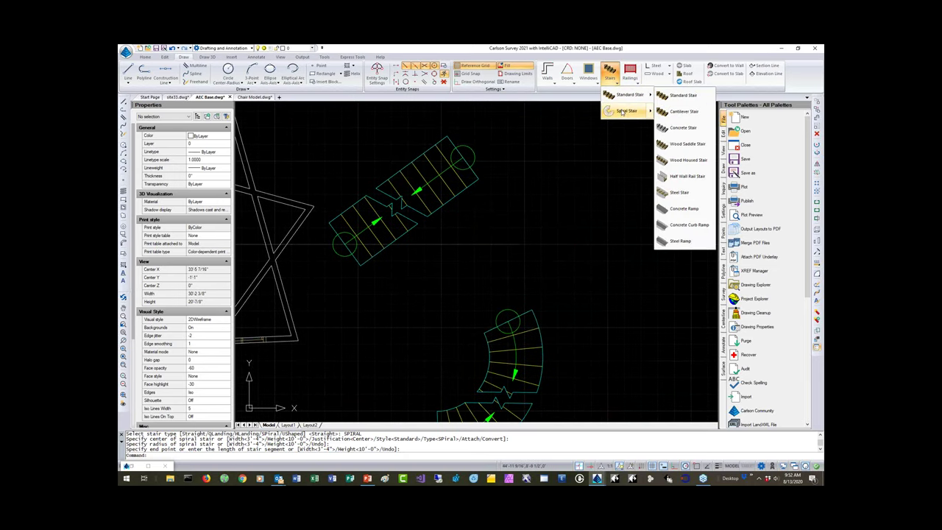
pyautogui.moveTo(622, 112)
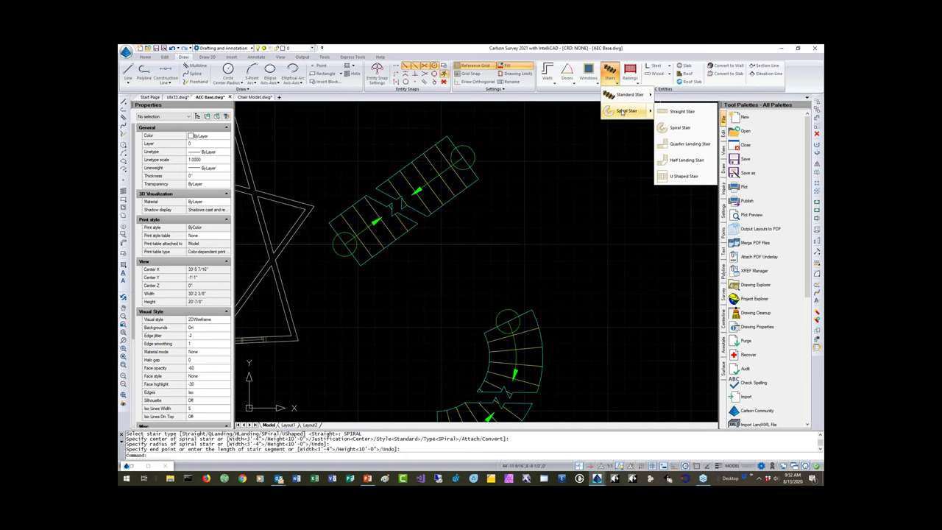
pyautogui.click(684, 144)
pyautogui.click(510, 241)
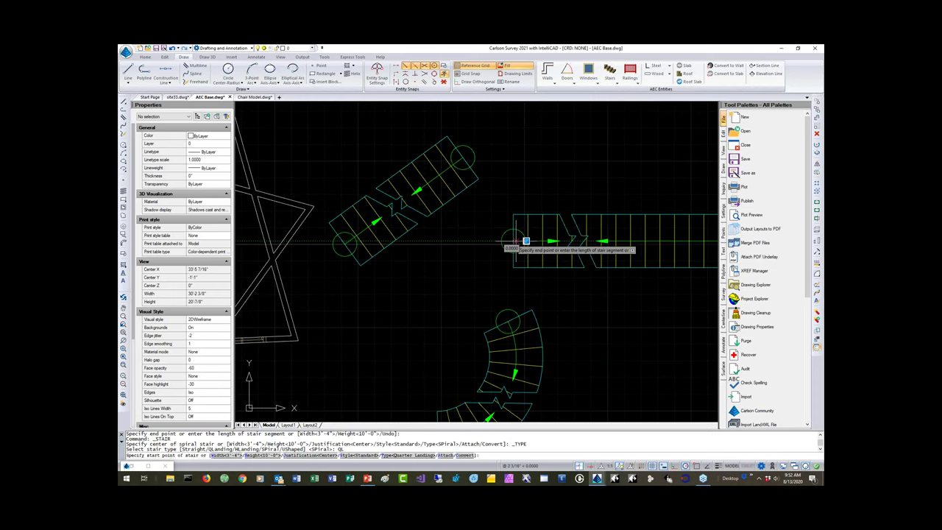
pyautogui.click(632, 157)
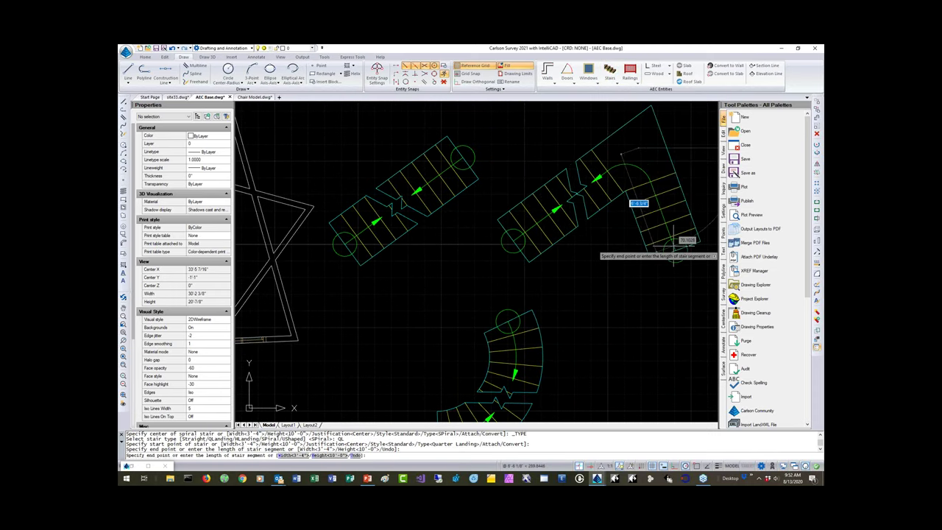
pyautogui.click(684, 293)
pyautogui.press('Return')
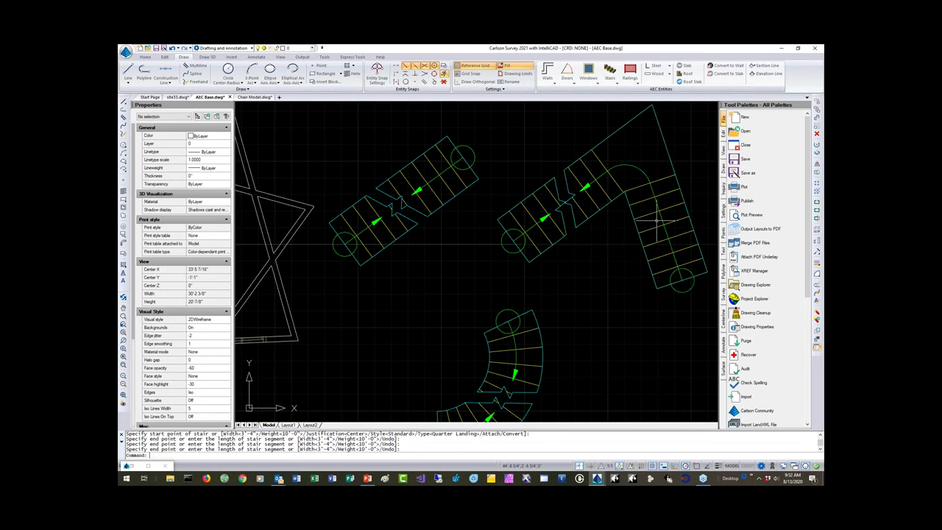
pyautogui.scroll(-2, 547, 236)
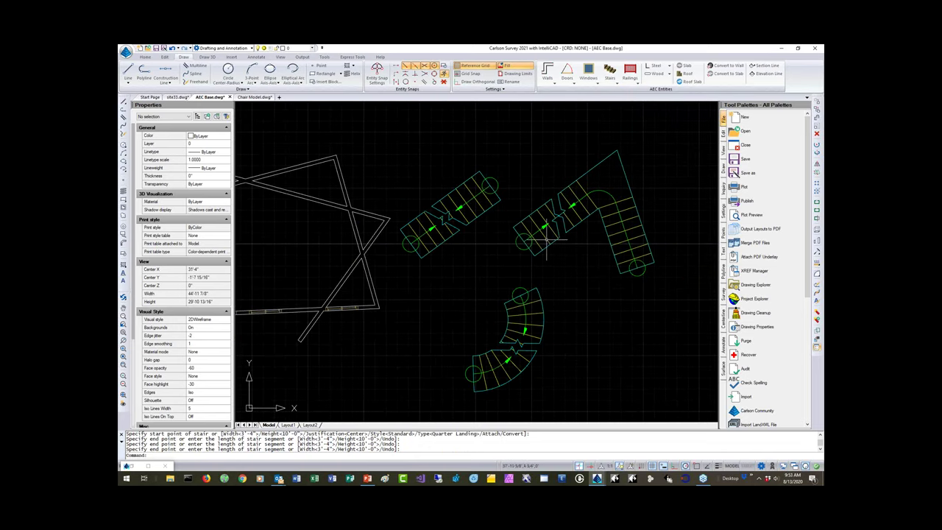
# - Examine the Quarter Landing stair's style, slope and riser properties, and view all three stairs from a 3D angle
pyautogui.click(632, 189)
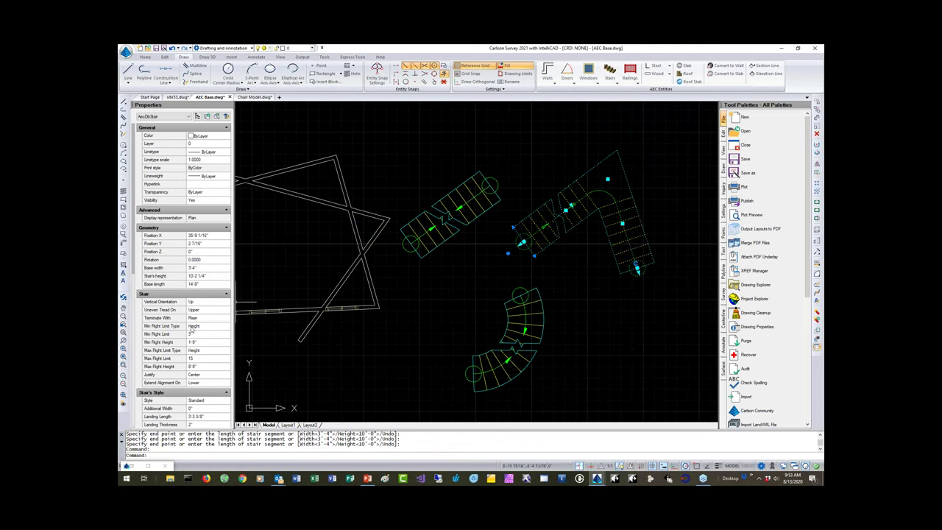
pyautogui.scroll(-10, 205, 376)
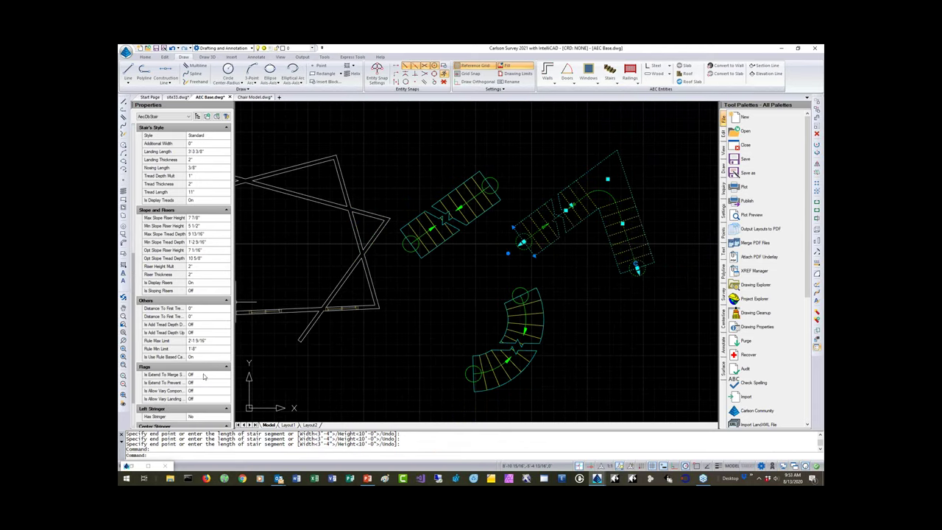
pyautogui.scroll(10, 197, 364)
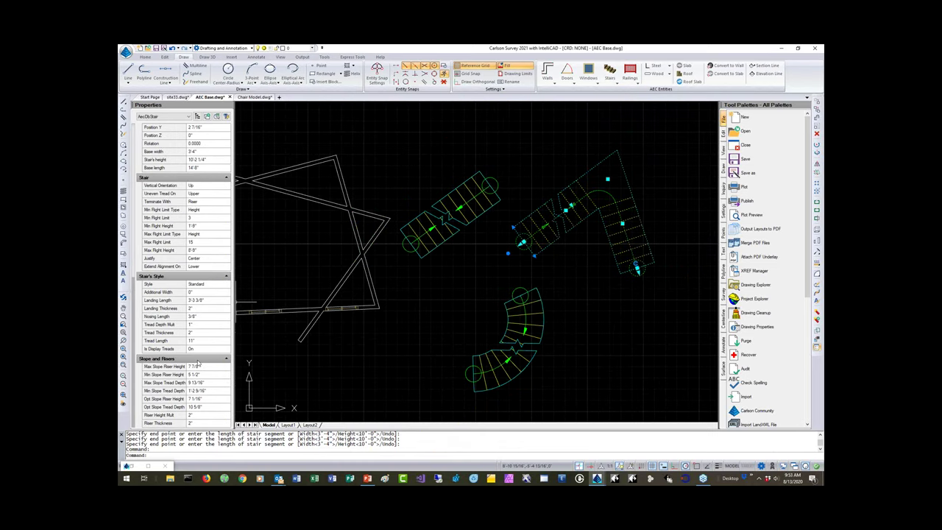
pyautogui.press('Escape')
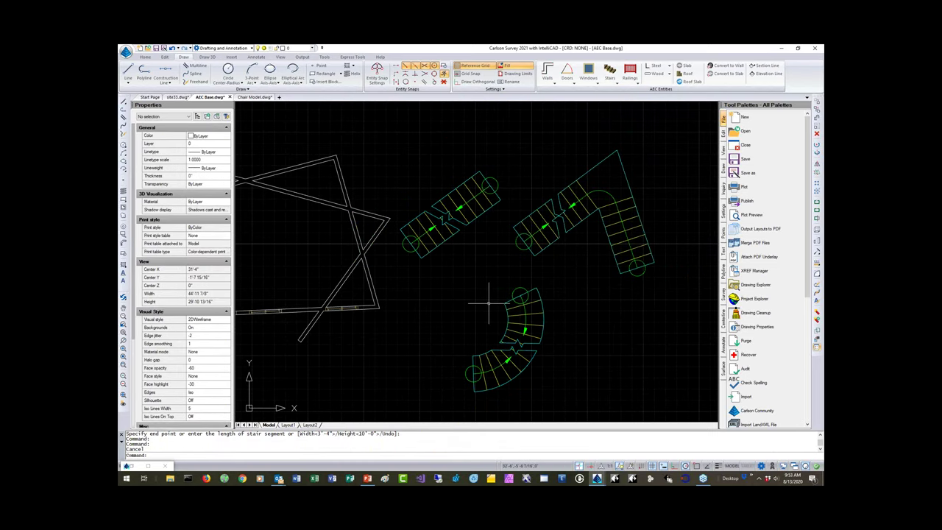
pyautogui.keyDown('shift'); pyautogui.moveTo(605, 344); pyautogui.dragTo(543, 245, button='middle'); pyautogui.keyUp('shift')
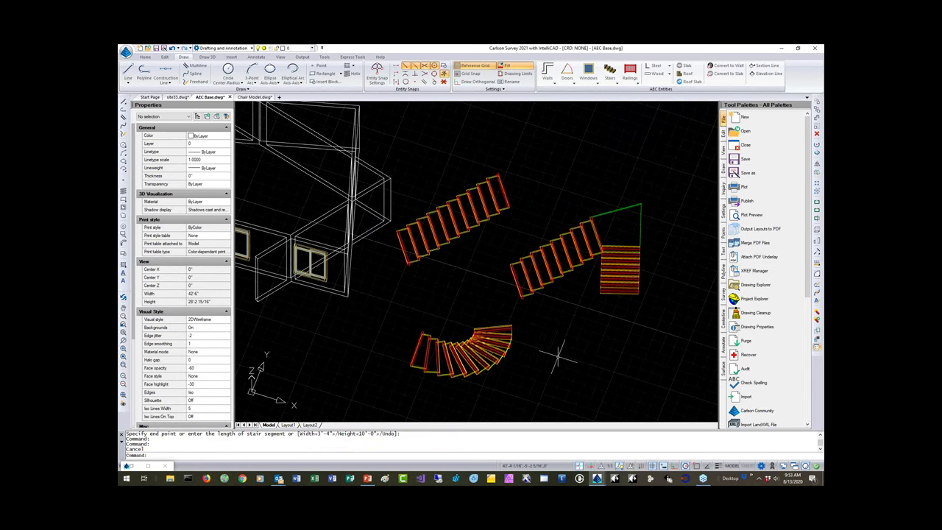
pyautogui.keyDown('shift'); pyautogui.moveTo(572, 346); pyautogui.dragTo(557, 332, button='middle'); pyautogui.keyUp('shift')
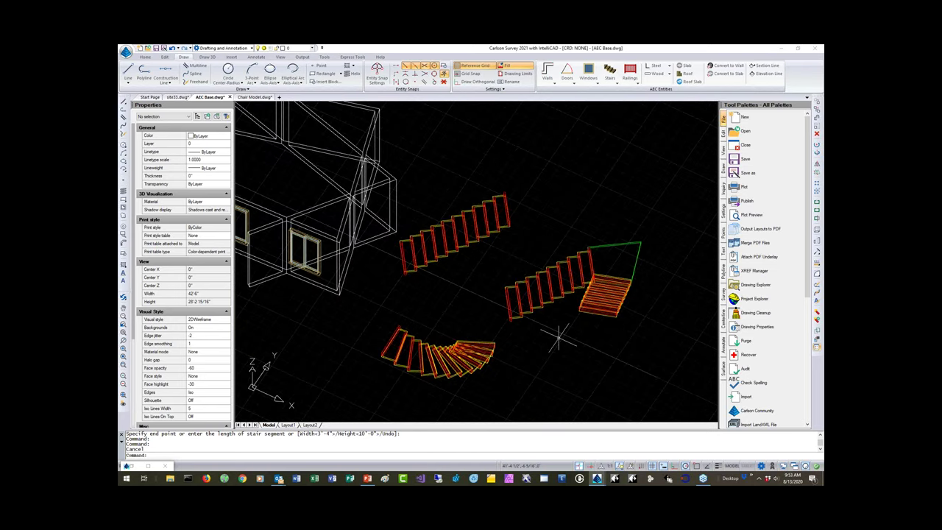
pyautogui.write('PLNAME')
pyautogui.press('Return')
pyautogui.press('Escape')
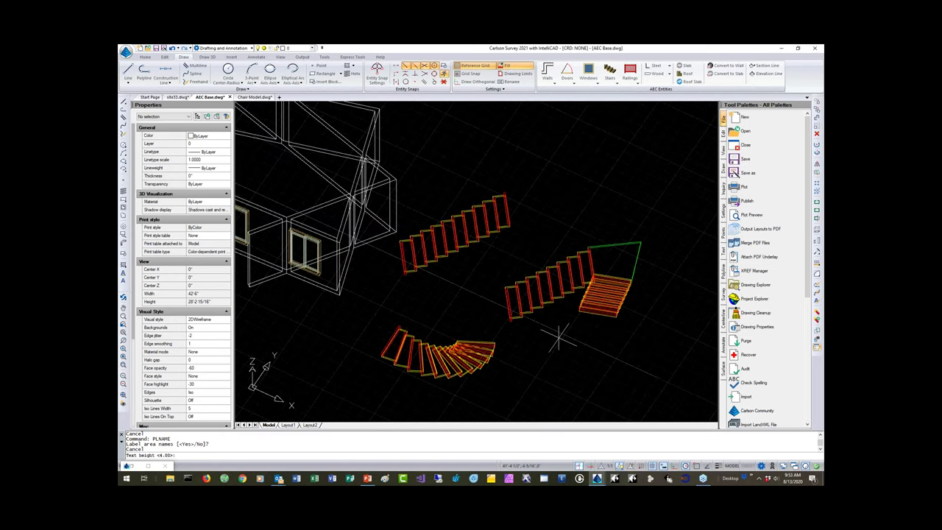
pyautogui.press('Escape')
pyautogui.rightClick(559, 338)
pyautogui.press('Escape')
# - Return to the plan view of the current UCS
pyautogui.write('PLAN')
pyautogui.press('Return')
pyautogui.press('Return')
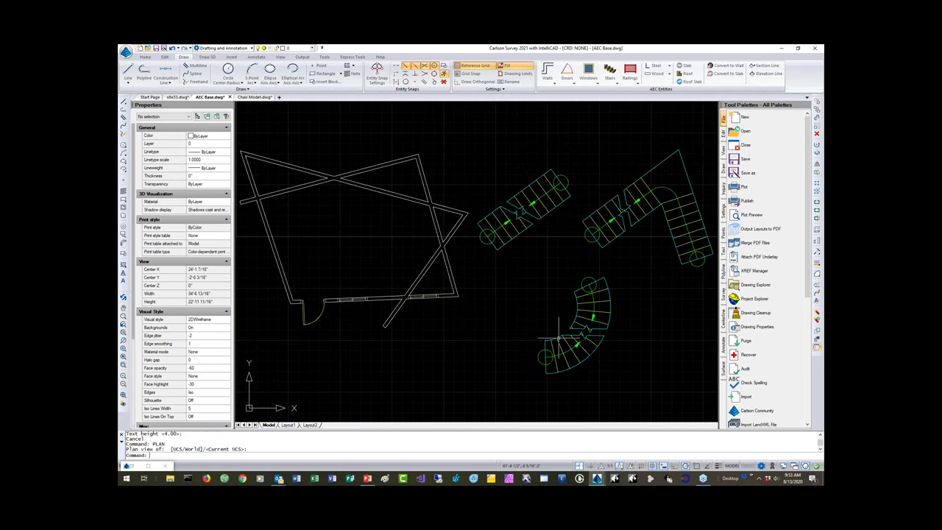
pyautogui.click(617, 85)
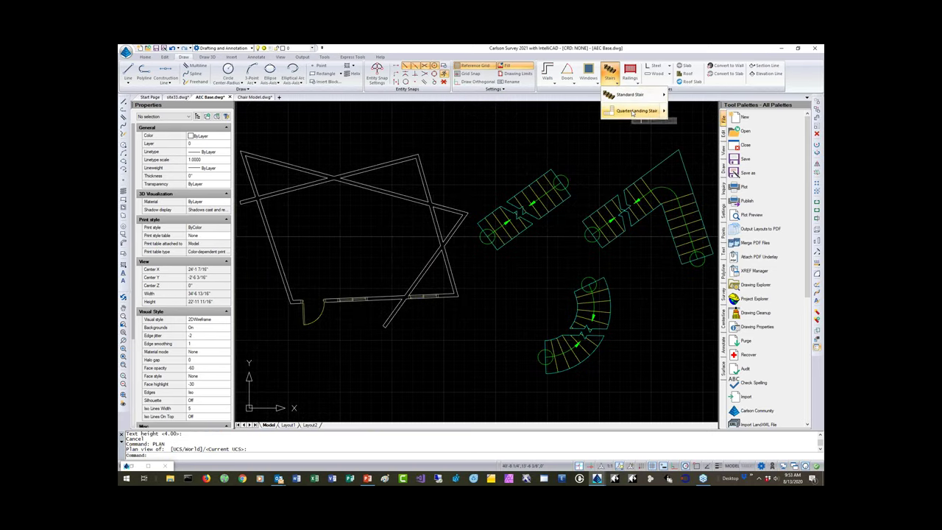
pyautogui.moveTo(640, 110)
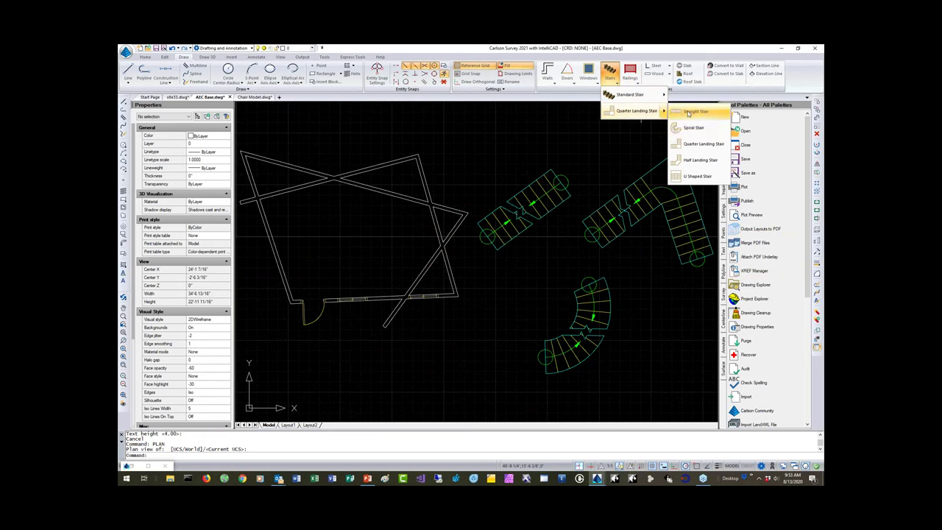
pyautogui.moveTo(663, 95)
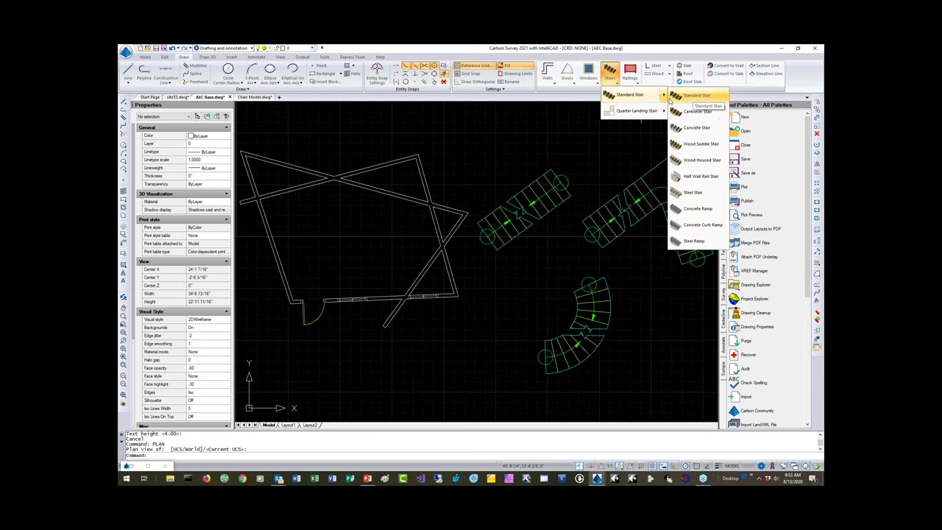
# - Draw a two-segment Standard railing in the empty area above the straight stair, rising slightly to the right
pyautogui.click(634, 83)
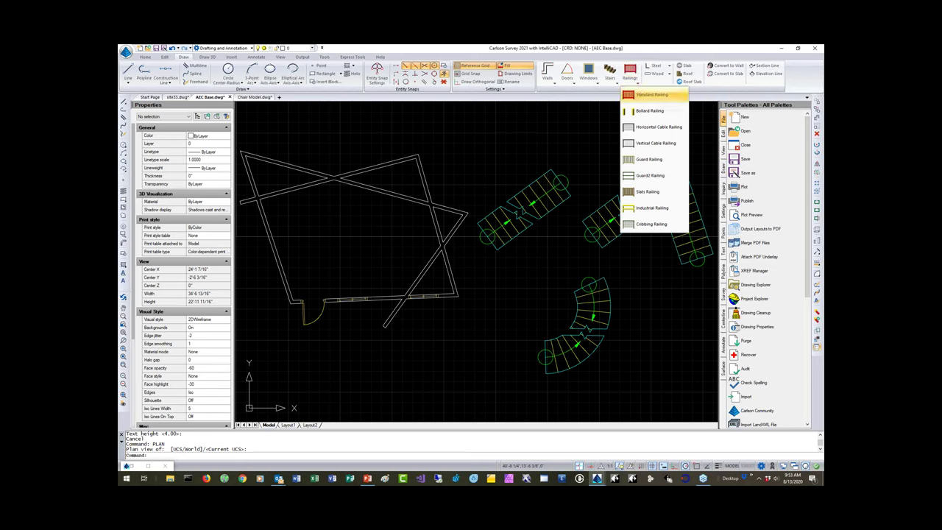
pyautogui.click(641, 98)
pyautogui.click(434, 135)
pyautogui.click(589, 118)
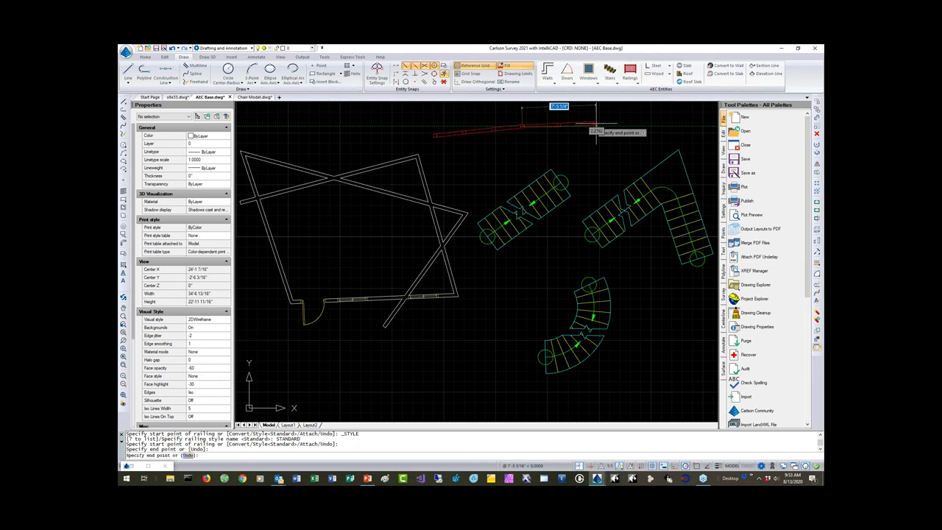
pyautogui.click(596, 116)
pyautogui.press('Return')
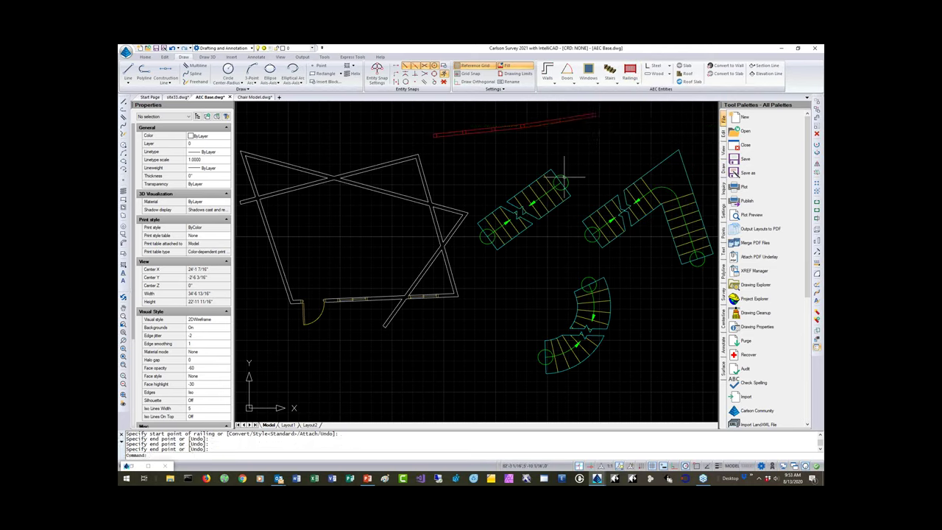
# - In a 3D view, draw a four-segment zigzag Vertical Cable railing in the empty area behind the red standard railing
pyautogui.moveTo(564, 172)
pyautogui.keyDown('shift'); pyautogui.mouseDown(button='middle')
pyautogui.moveTo(511, 183)
pyautogui.moveTo(462, 172)
pyautogui.moveTo(580, 221)
pyautogui.mouseUp(button='middle'); pyautogui.keyUp('shift')
pyautogui.scroll(5, 579, 220)
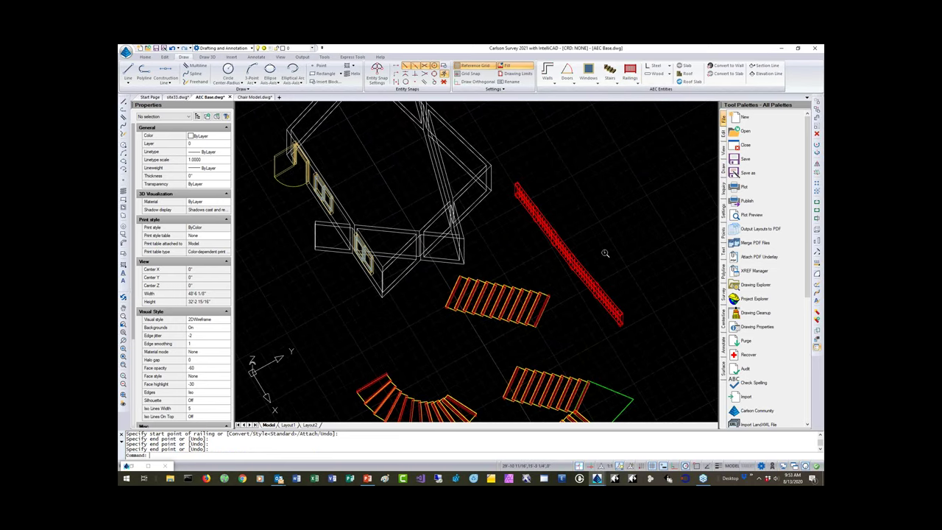
pyautogui.moveTo(510, 217); pyautogui.dragTo(605, 105, button='middle')
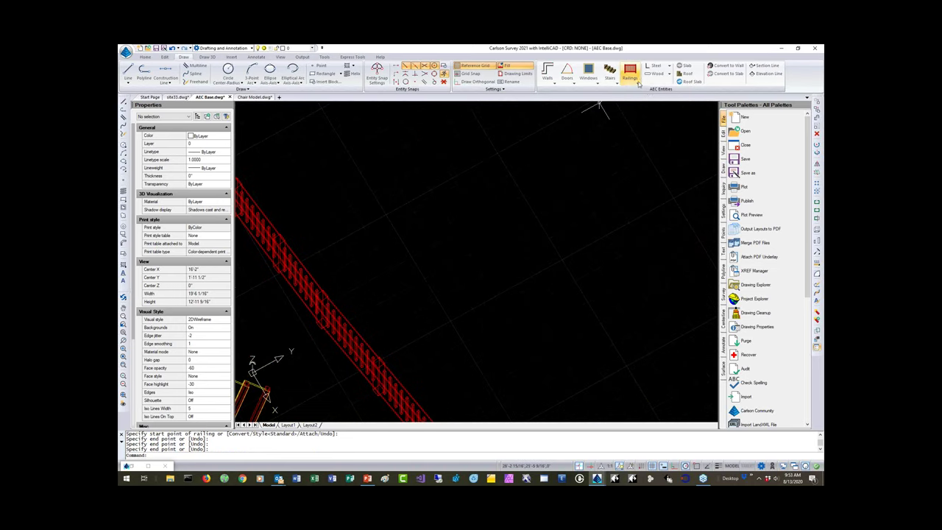
pyautogui.keyDown('shift'); pyautogui.moveTo(567, 228); pyautogui.dragTo(621, 120, button='middle'); pyautogui.keyUp('shift')
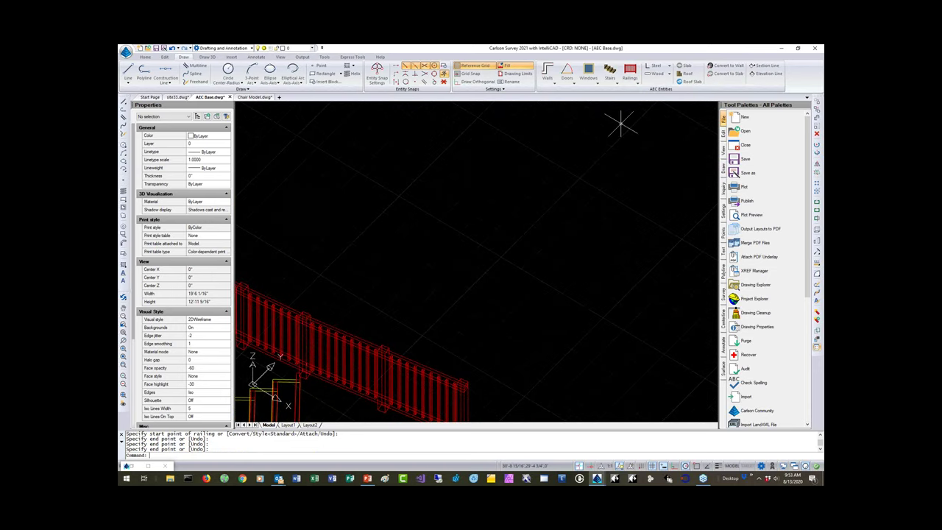
pyautogui.click(630, 71)
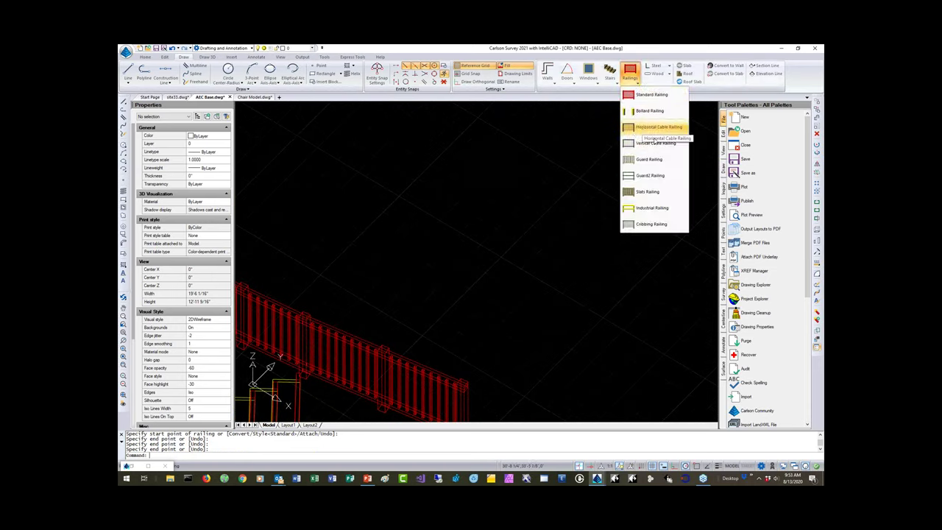
pyautogui.click(651, 142)
pyautogui.click(326, 198)
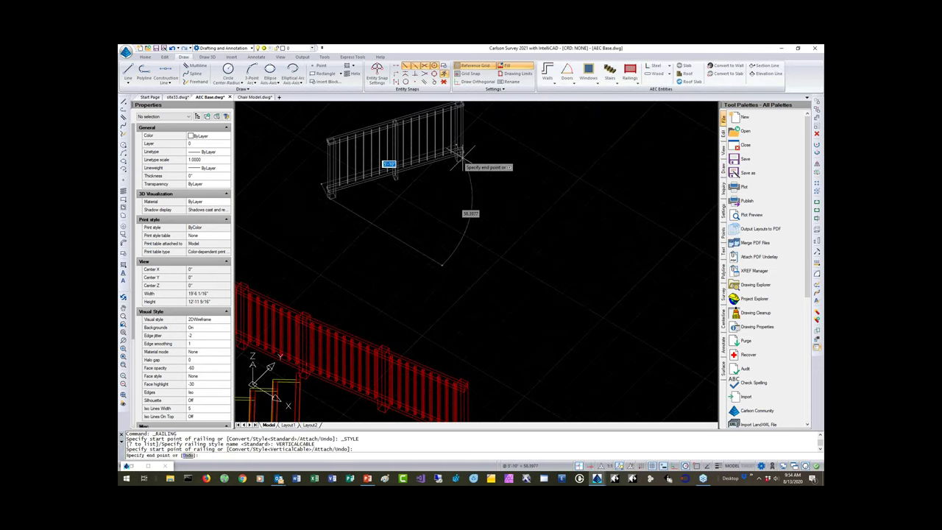
pyautogui.click(463, 158)
pyautogui.click(535, 239)
pyautogui.click(679, 249)
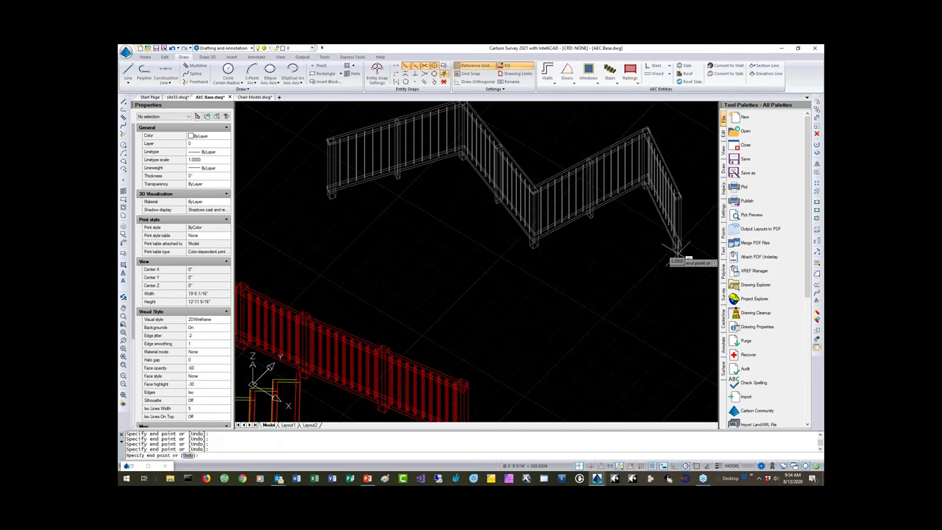
pyautogui.press('Return')
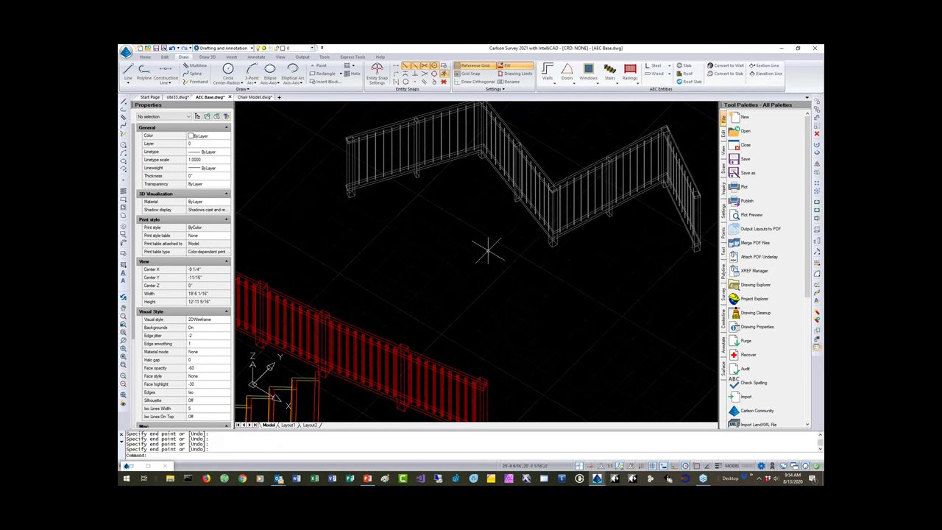
# - Preview both railings in the Conceptual visual style and return to 2D Wireframe
pyautogui.moveTo(493, 268); pyautogui.dragTo(517, 281, button='middle')
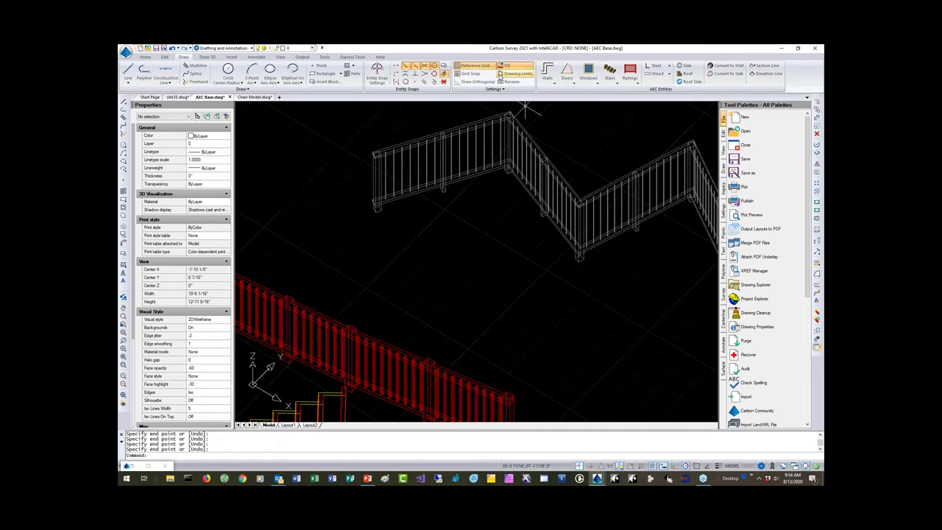
pyautogui.click(281, 58)
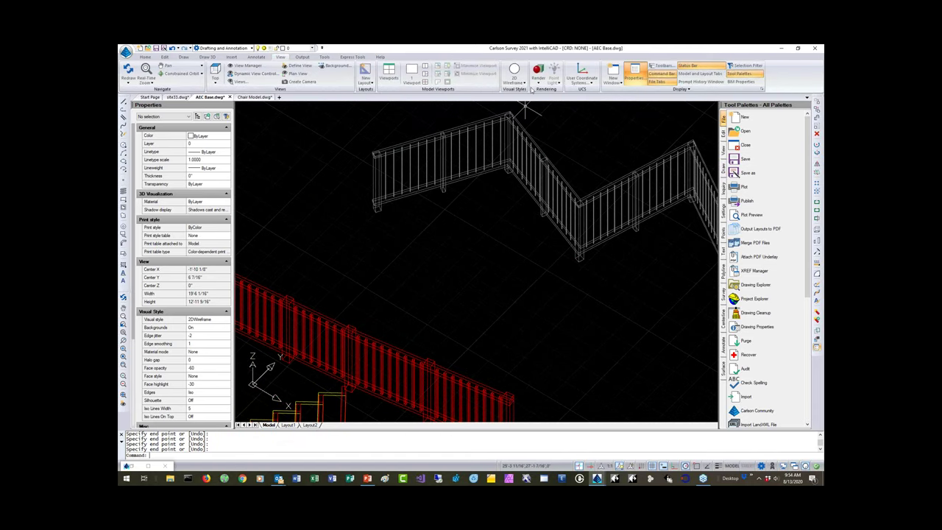
pyautogui.click(525, 83)
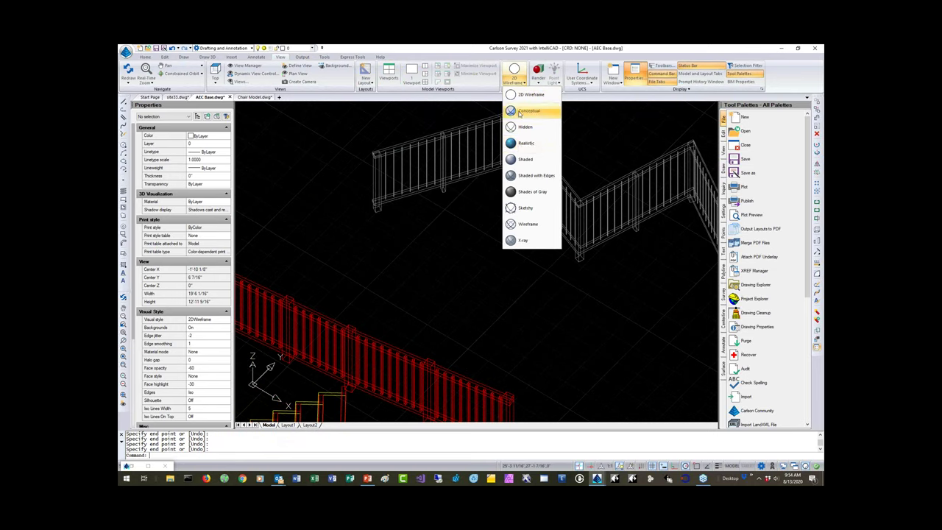
pyautogui.click(520, 112)
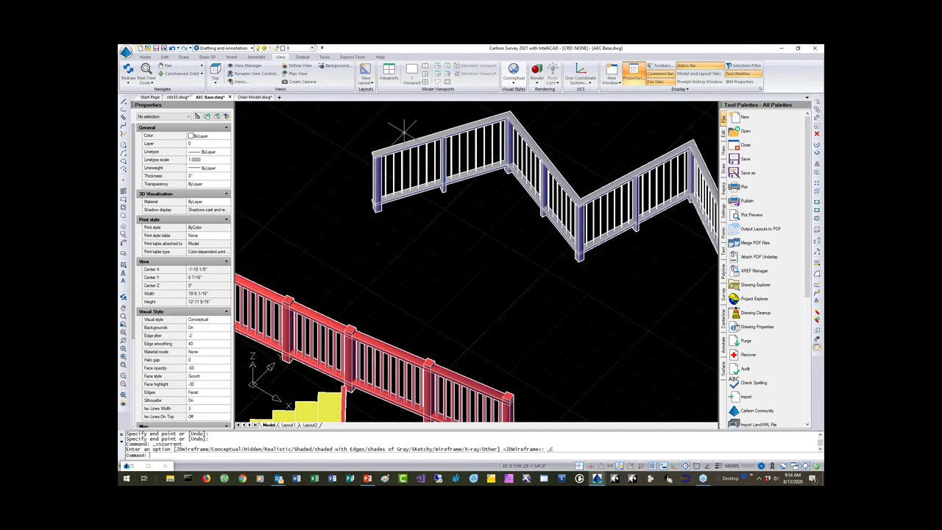
pyautogui.click(527, 85)
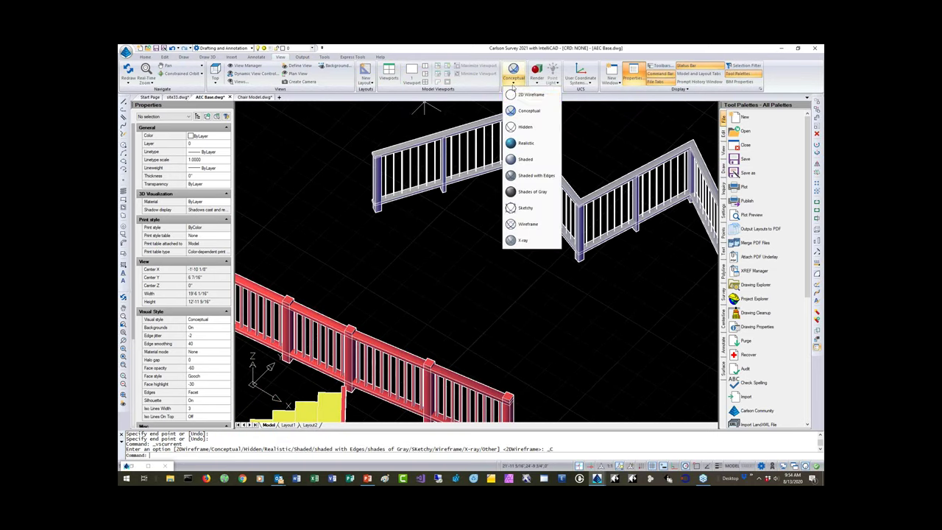
pyautogui.click(531, 94)
# - Draw a wavy polyline of three connected arcs in the empty area behind the two railings
pyautogui.scroll(-5, 475, 210)
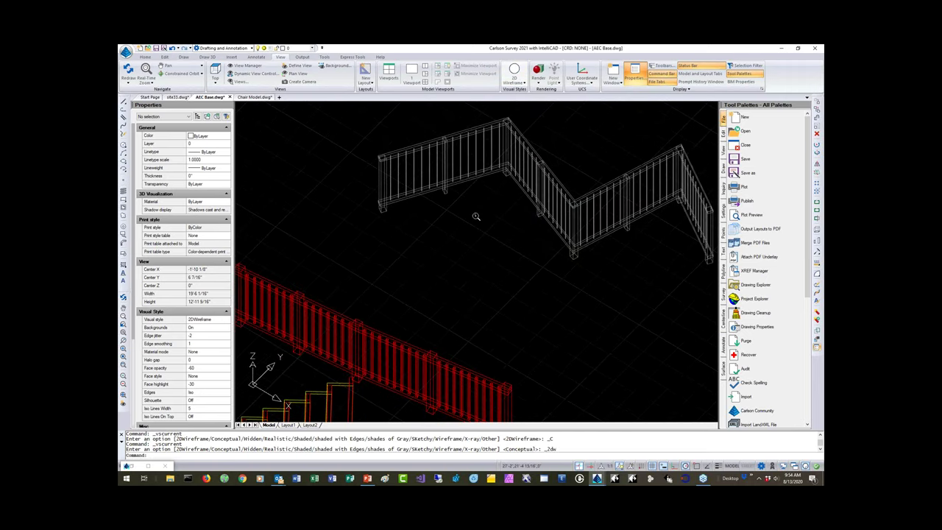
pyautogui.moveTo(444, 165); pyautogui.dragTo(419, 243, button='middle')
pyautogui.moveTo(377, 382); pyautogui.dragTo(485, 224, button='middle')
pyautogui.write('pl')
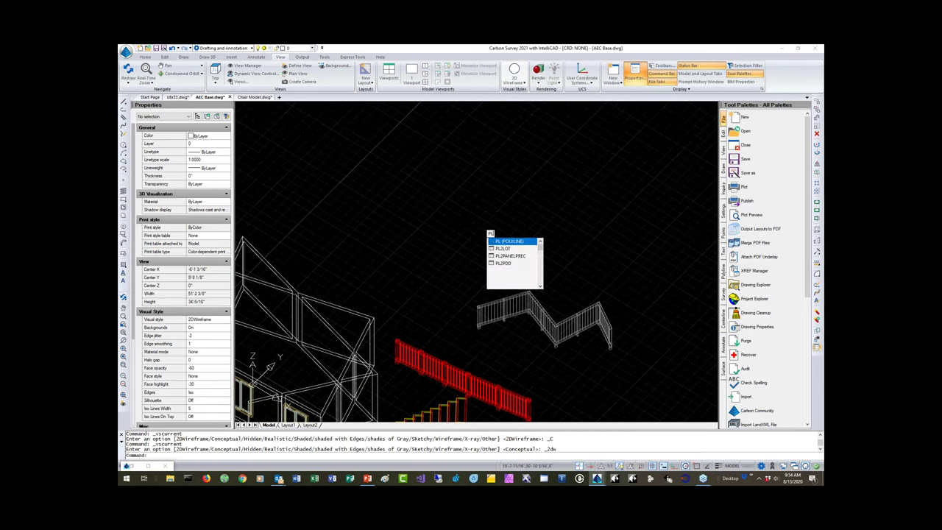
pyautogui.press('Return')
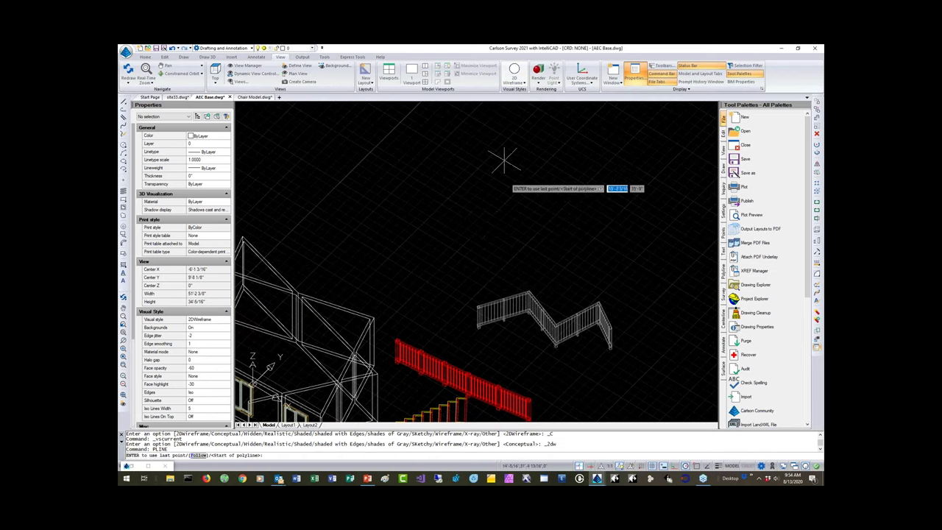
pyautogui.click(291, 174)
pyautogui.write('a')
pyautogui.press('Return')
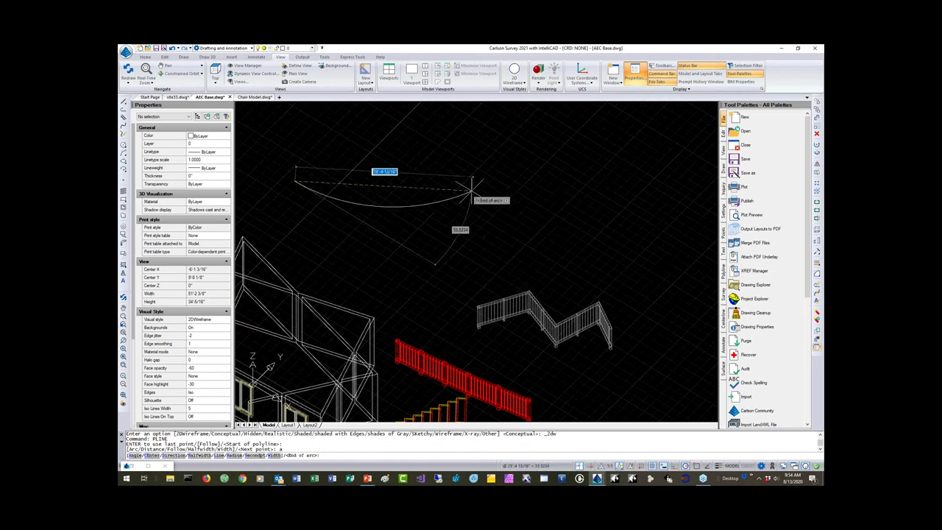
pyautogui.click(440, 171)
pyautogui.click(583, 200)
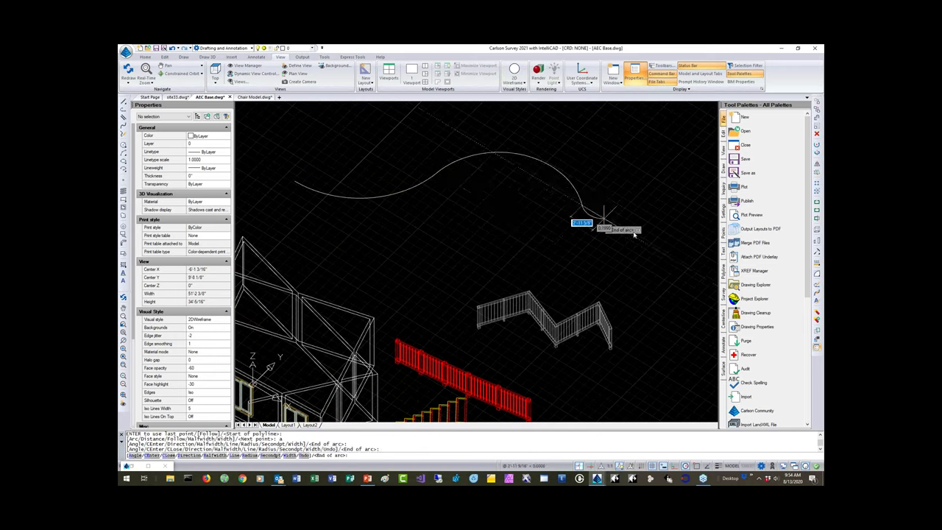
pyautogui.click(694, 309)
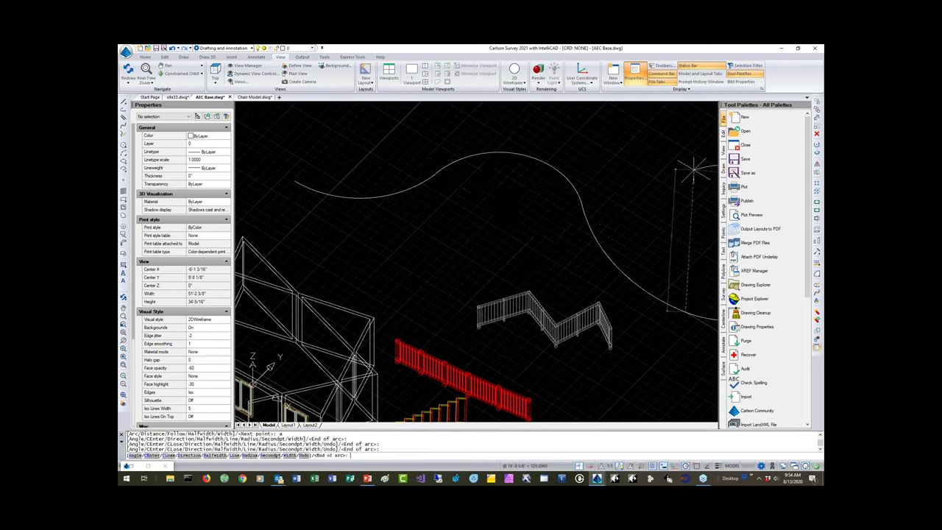
pyautogui.press('Return')
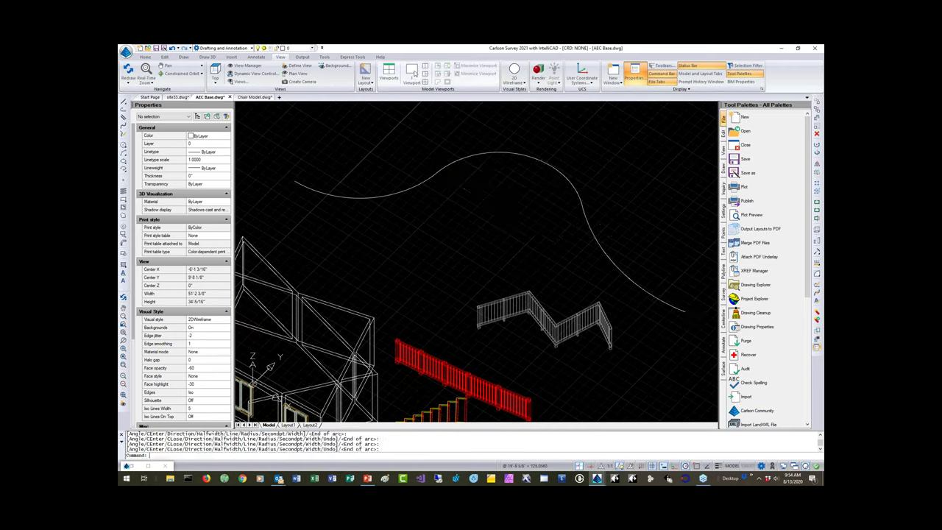
pyautogui.click(218, 57)
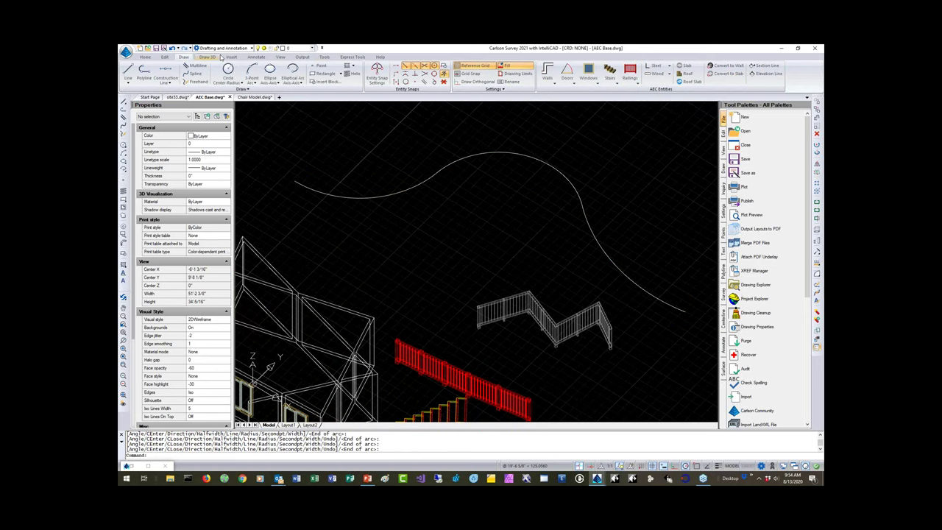
pyautogui.click(633, 82)
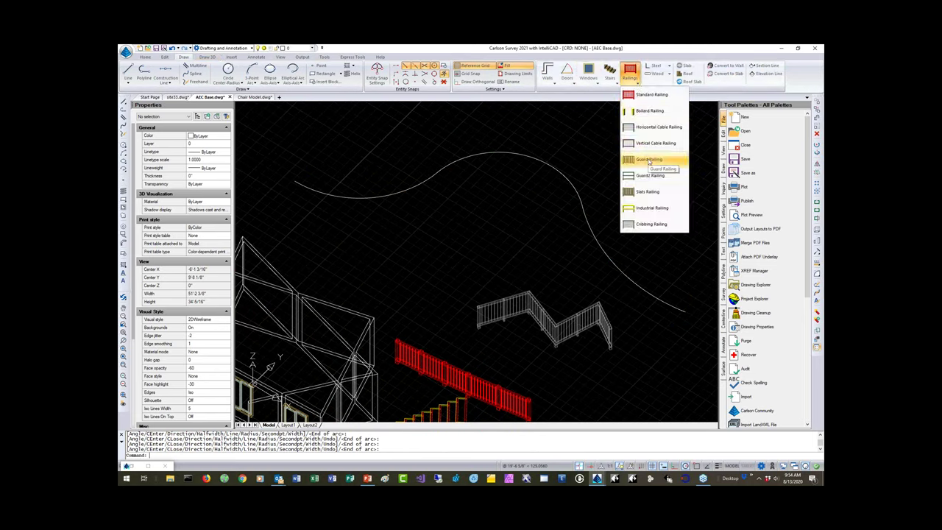
pyautogui.click(649, 176)
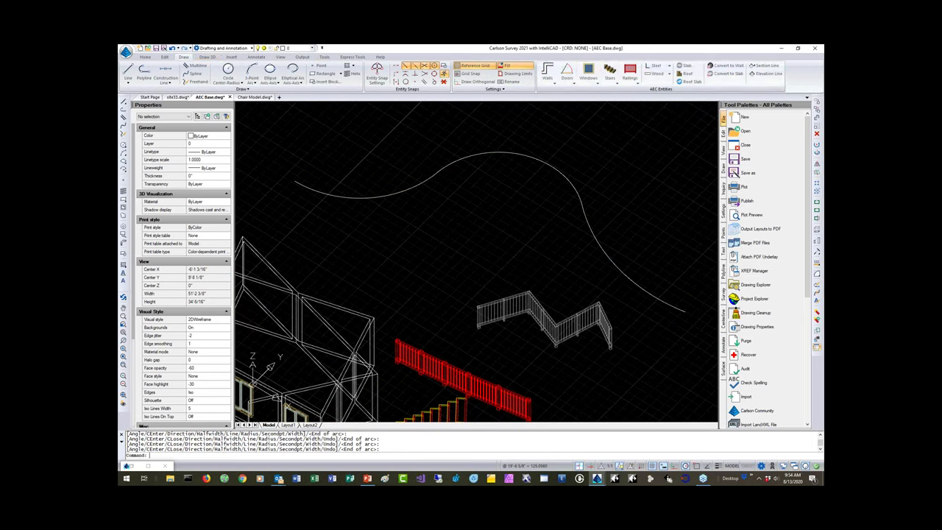
pyautogui.press('Escape')
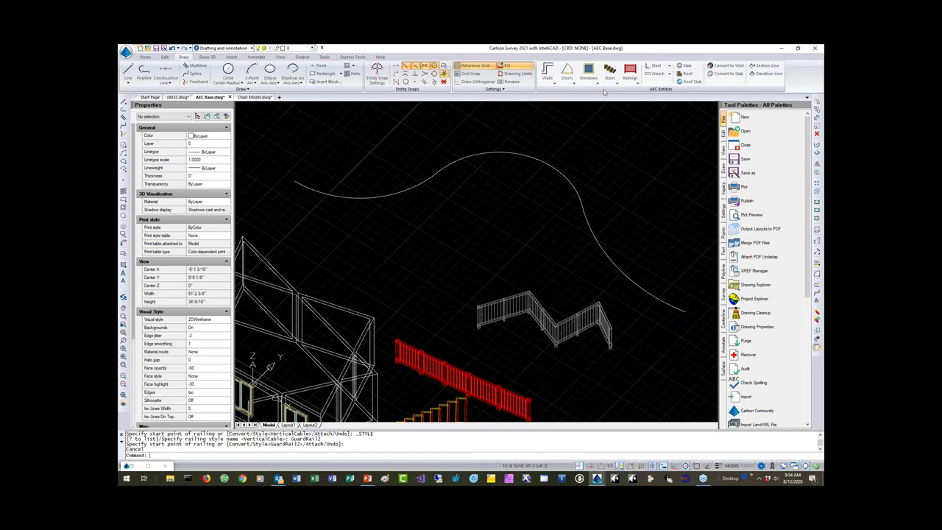
# - Convert the wavy polyline behind the two railings into a Guard railing, erasing the layout geometry
pyautogui.click(631, 81)
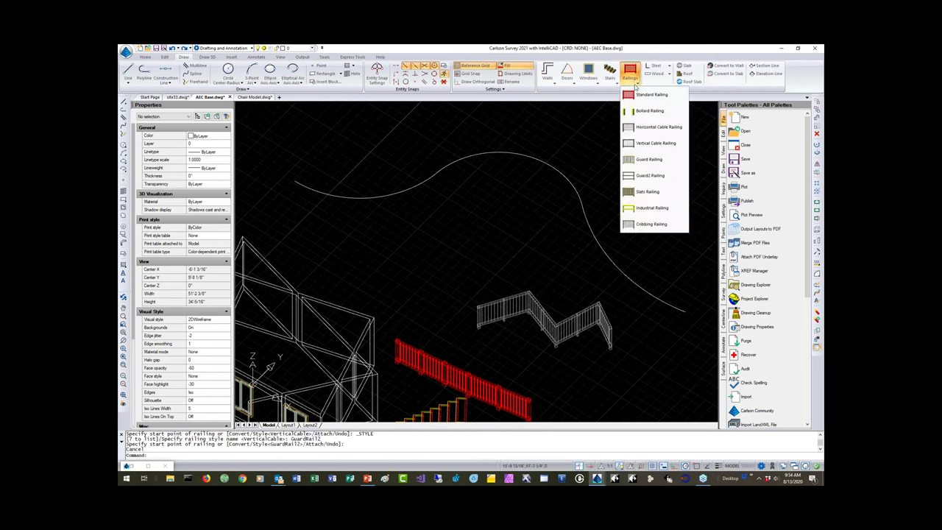
pyautogui.click(644, 159)
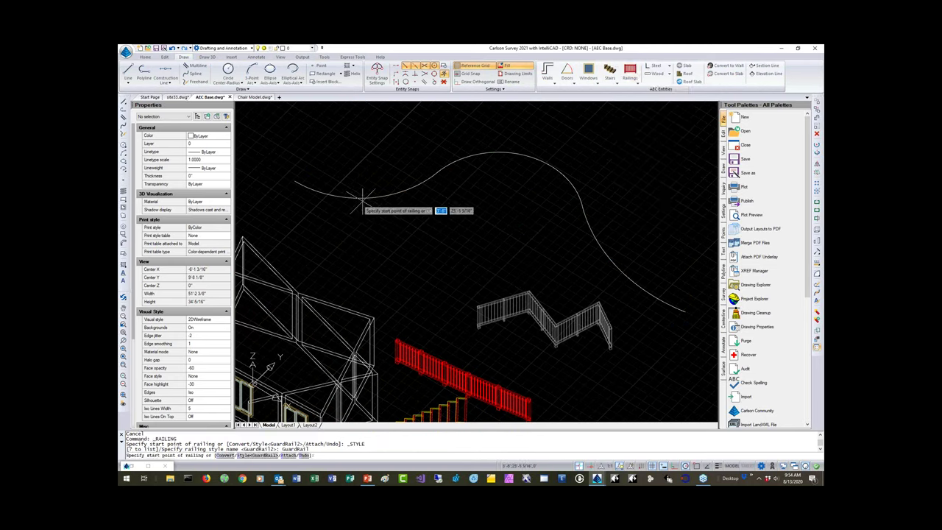
pyautogui.click(223, 455)
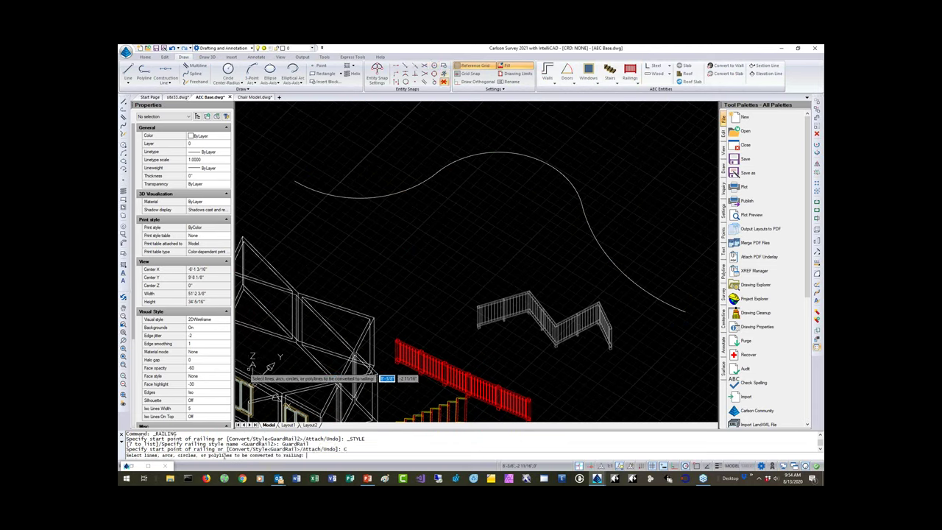
pyautogui.click(349, 200)
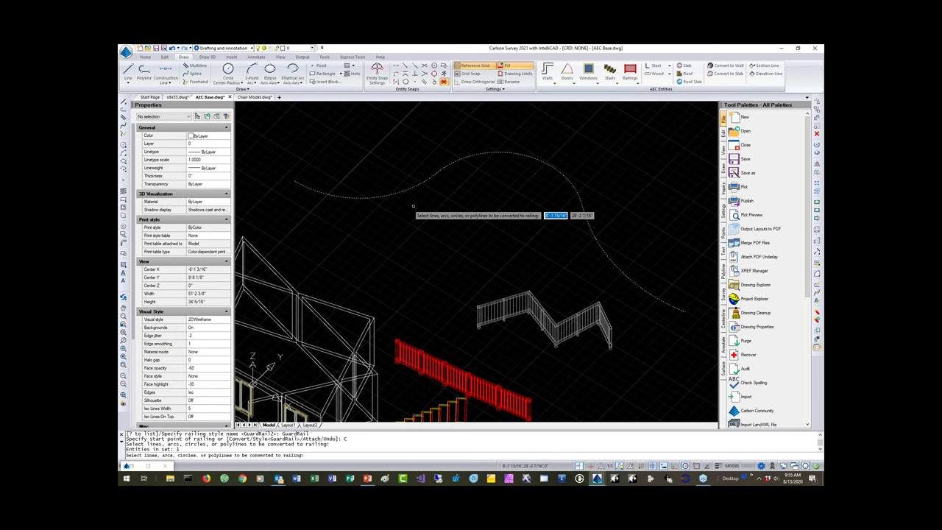
pyautogui.press('Return')
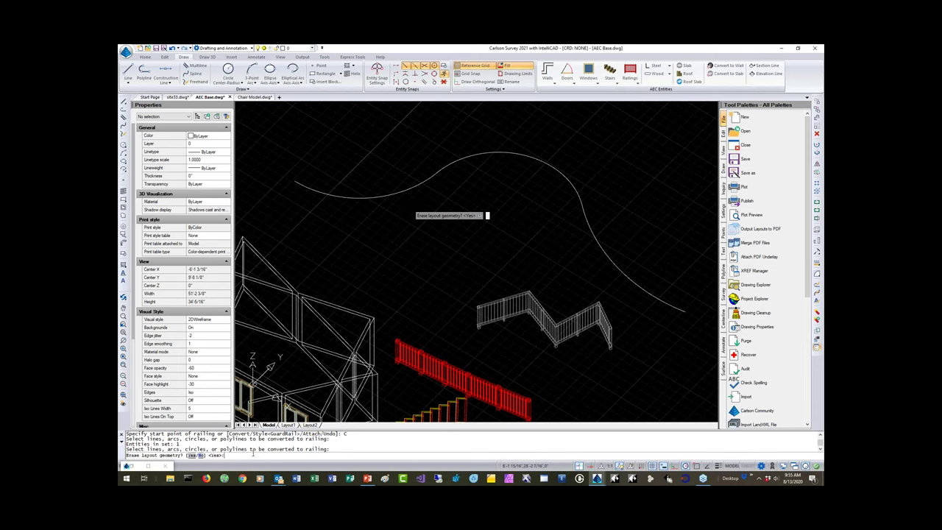
pyautogui.press('Return')
pyautogui.press('Return')
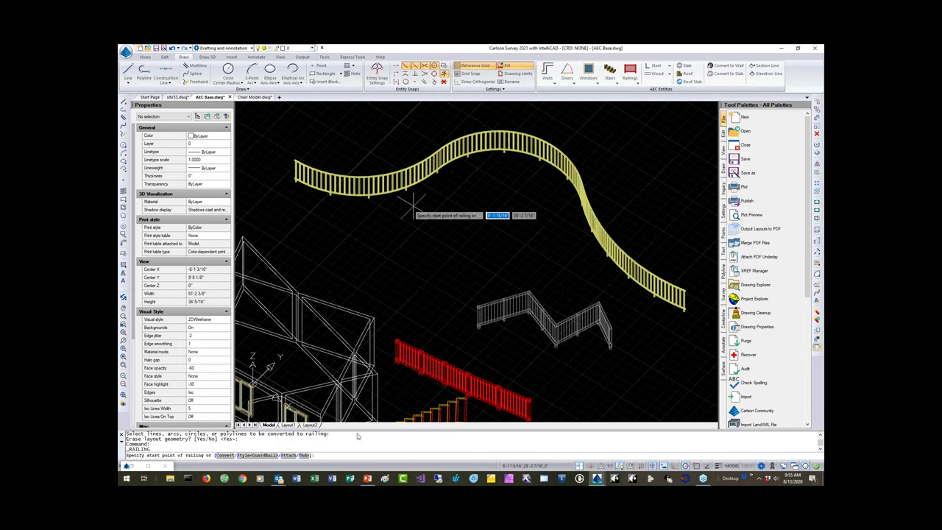
pyautogui.scroll(5, 397, 171)
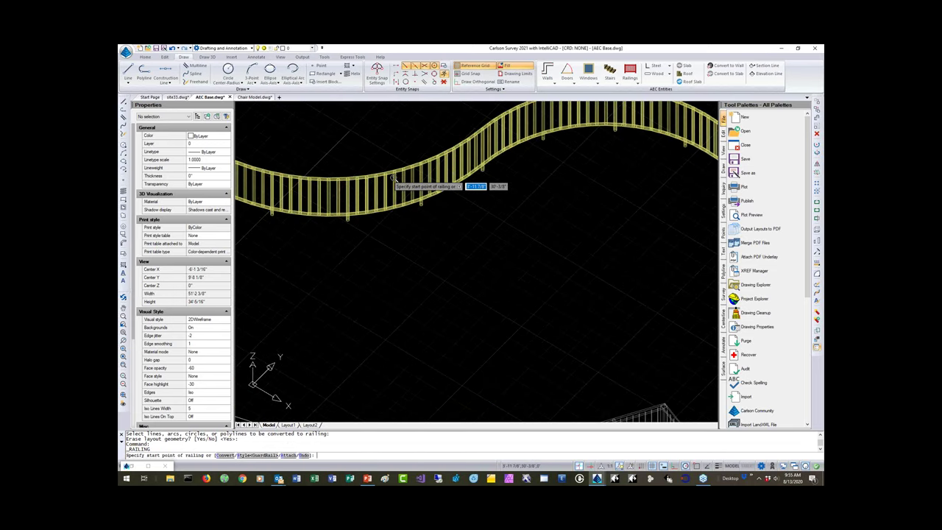
pyautogui.scroll(-5, 397, 177)
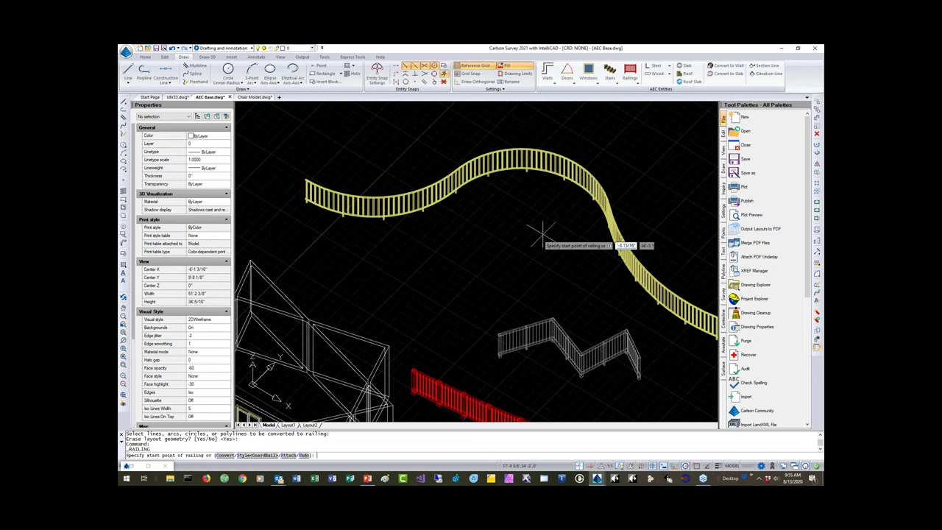
pyautogui.moveTo(541, 241); pyautogui.dragTo(614, 246, button='middle')
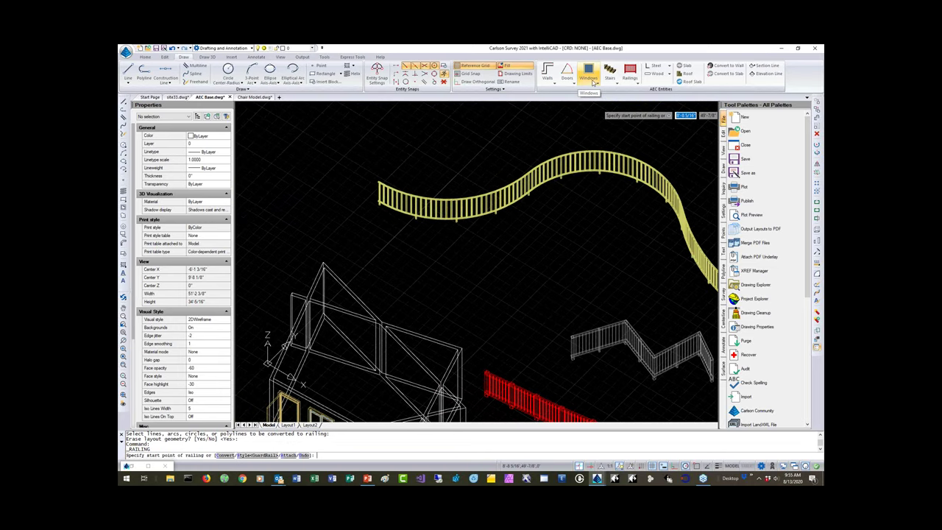
# - Draw a three-segment Standard curtain wall with a height of 8'-0" in the empty area behind the curved guard railing
pyautogui.click(556, 87)
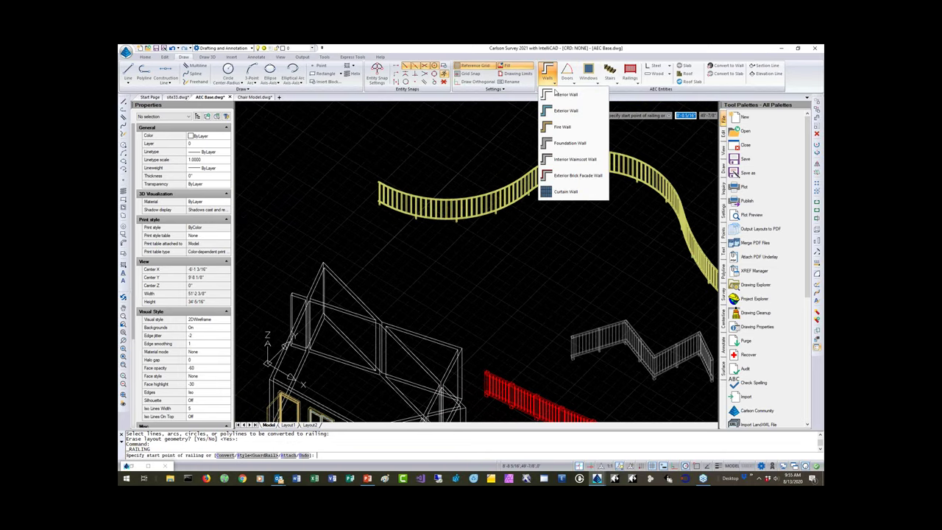
pyautogui.click(565, 191)
pyautogui.moveTo(564, 195); pyautogui.dragTo(475, 167, button='middle')
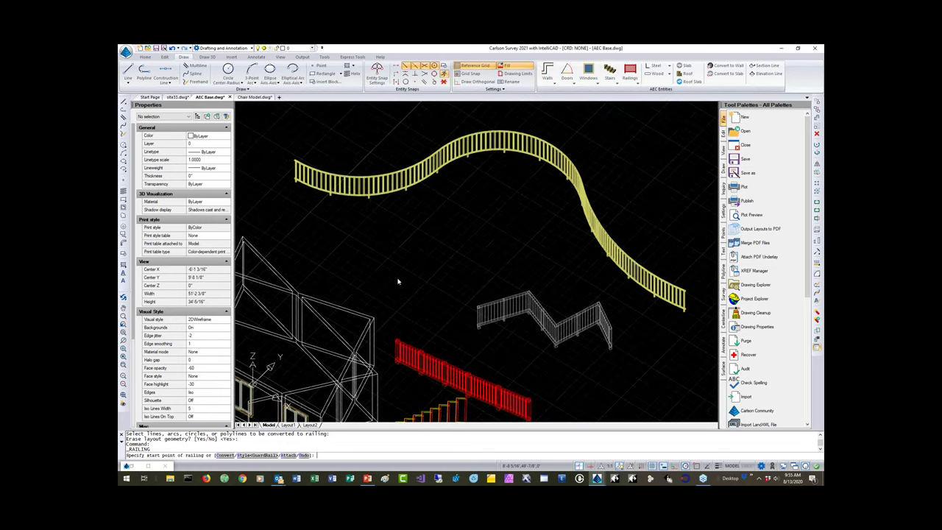
pyautogui.scroll(-3, 399, 267)
pyautogui.click(288, 183)
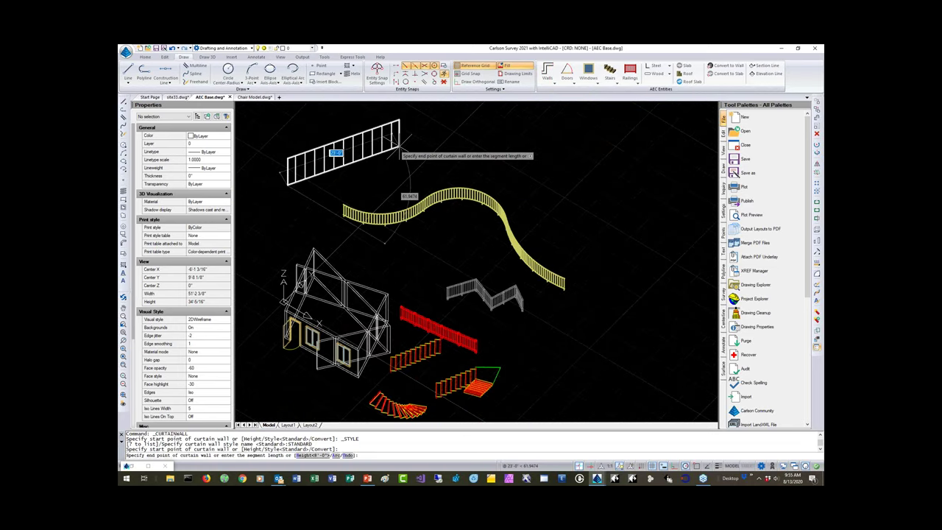
pyautogui.click(388, 136)
pyautogui.click(523, 147)
pyautogui.click(612, 136)
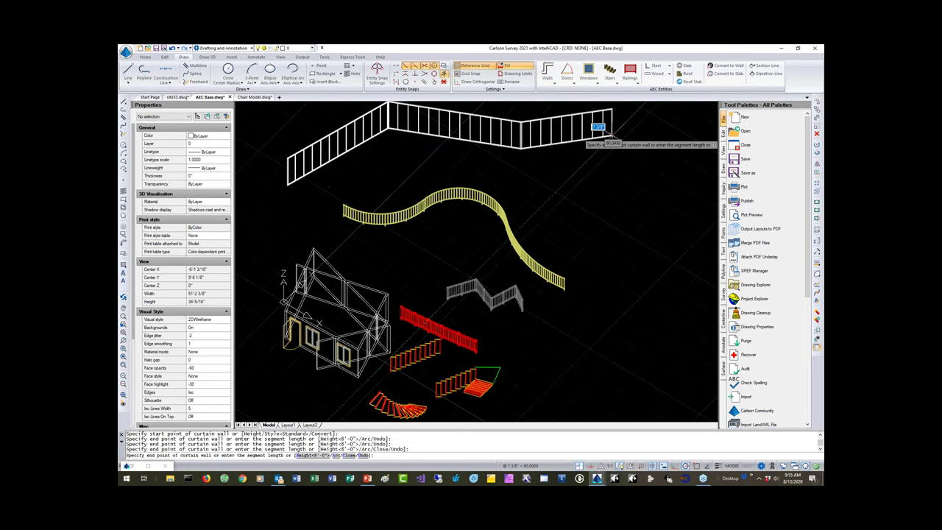
pyautogui.press('Return')
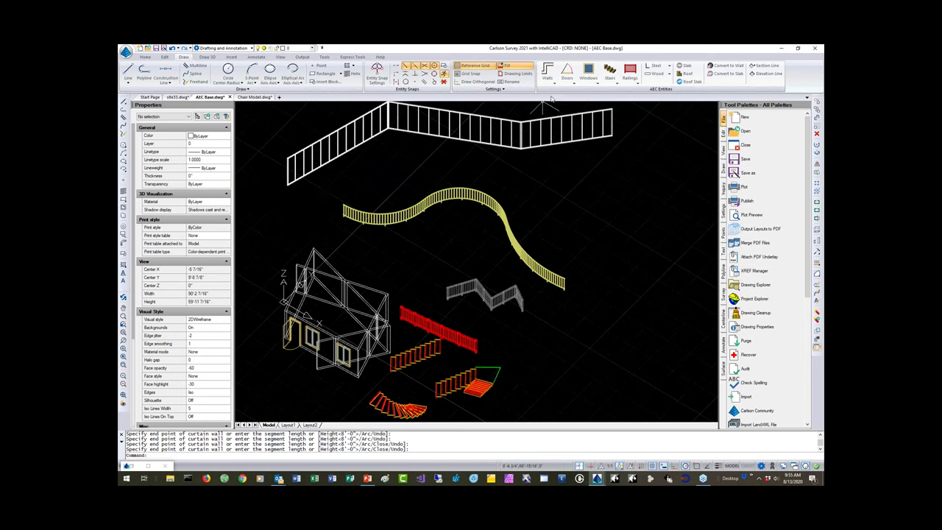
pyautogui.click(638, 86)
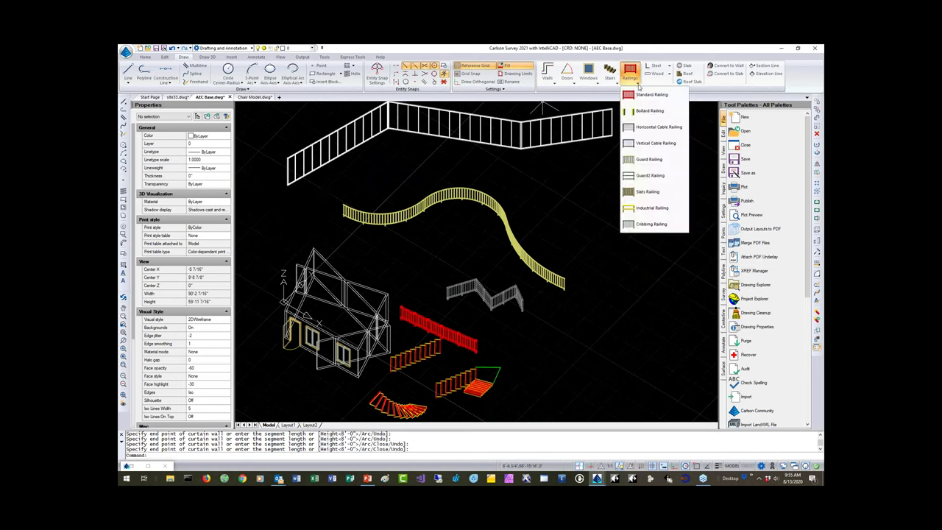
pyautogui.click(617, 87)
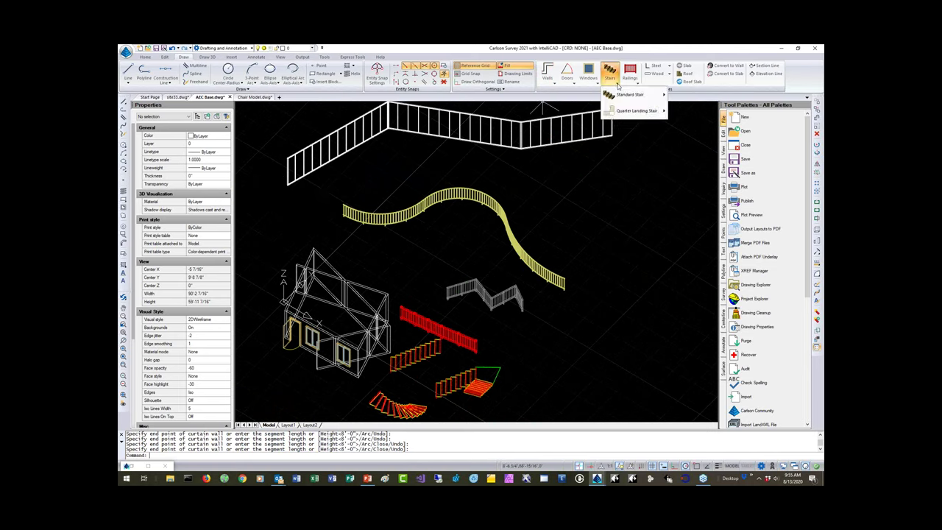
pyautogui.scroll(-2, 637, 184)
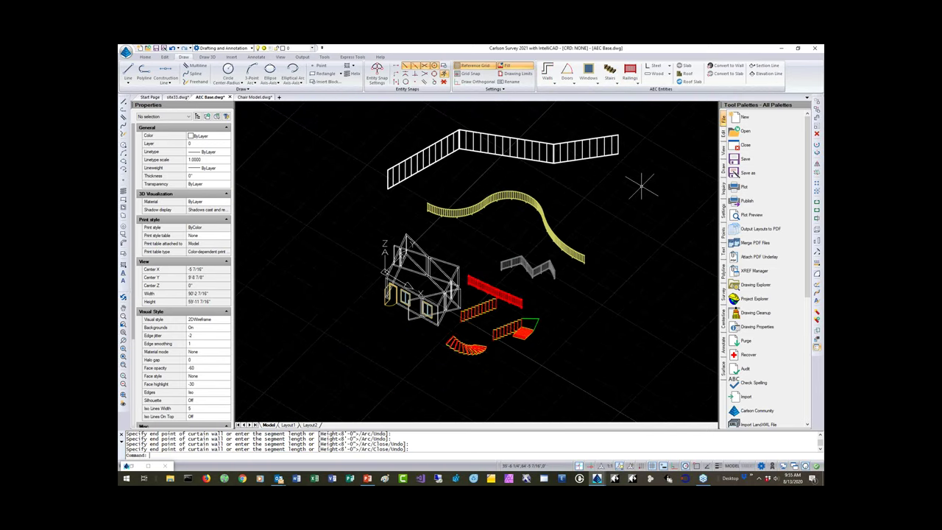
pyautogui.scroll(4, 553, 133)
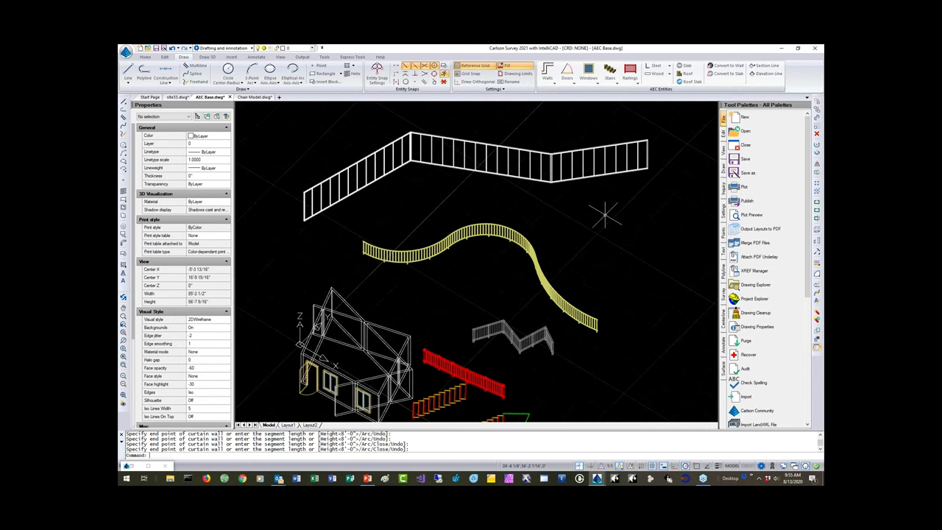
# - Examine the steel size tables for angles, channels, miscellaneous channels and tubing in an enlarged Steel dialog
pyautogui.scroll(2, 544, 228)
pyautogui.click(667, 67)
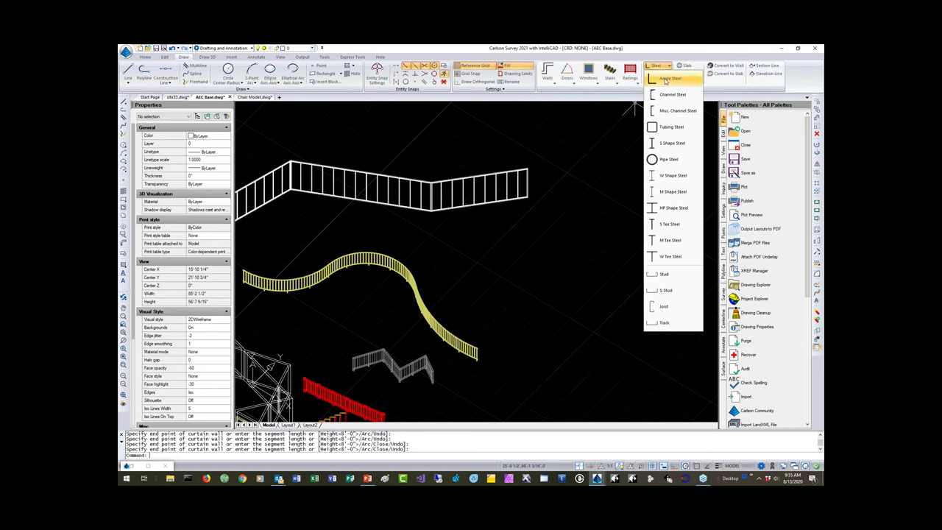
pyautogui.click(665, 80)
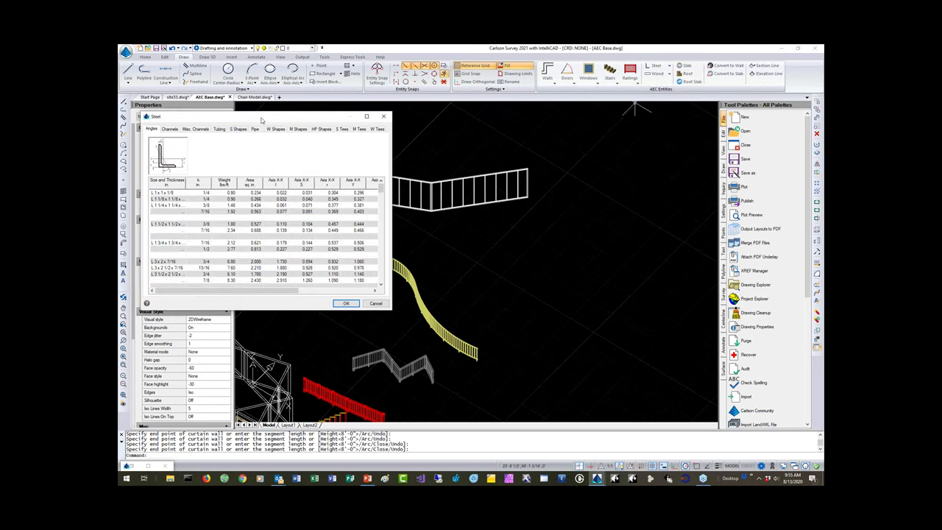
pyautogui.moveTo(261, 120); pyautogui.dragTo(340, 114)
pyautogui.moveTo(472, 305); pyautogui.dragTo(619, 347)
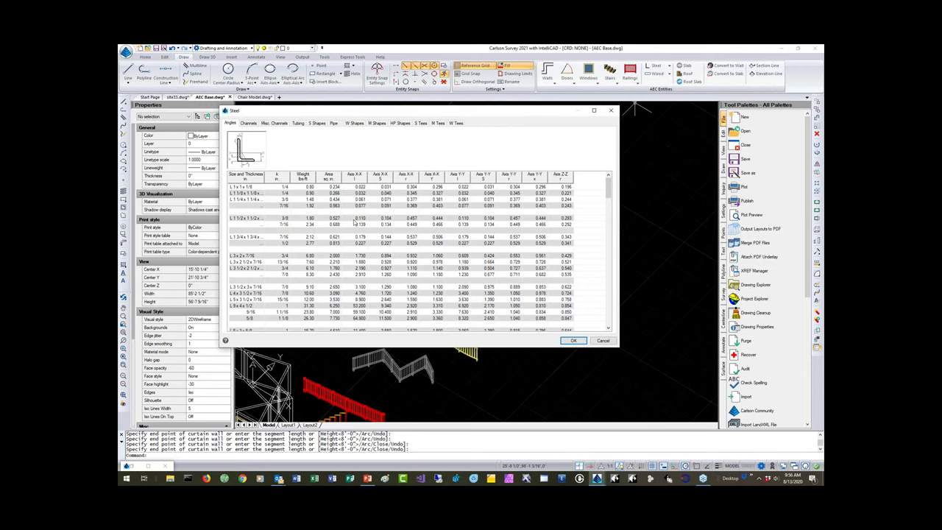
pyautogui.rightClick(331, 151)
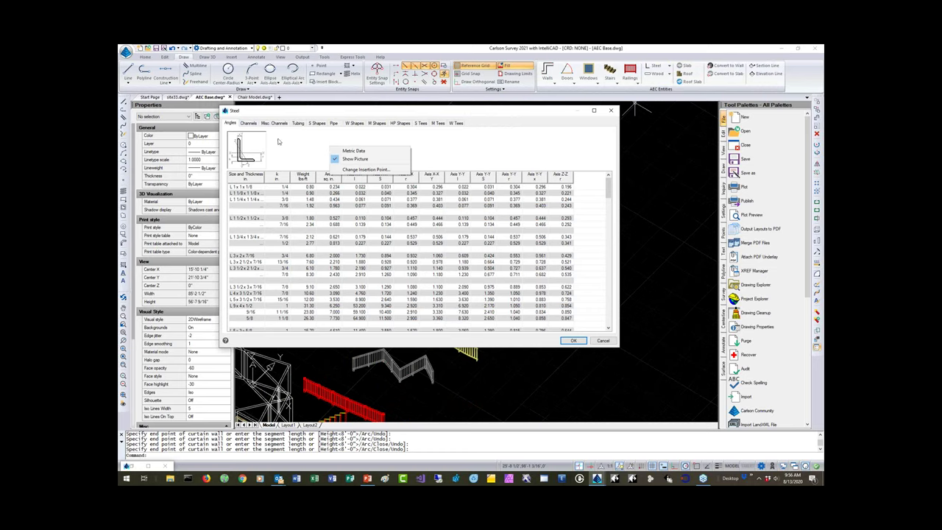
pyautogui.click(250, 123)
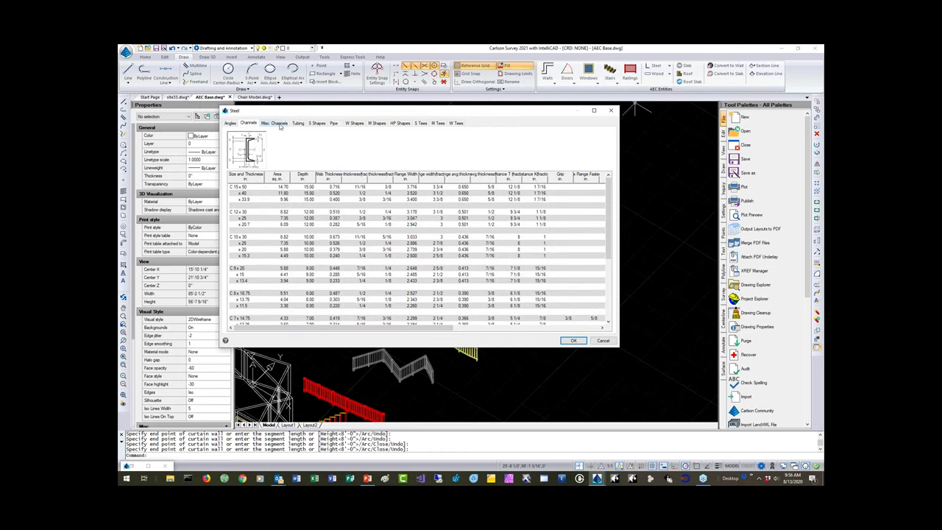
pyautogui.click(277, 123)
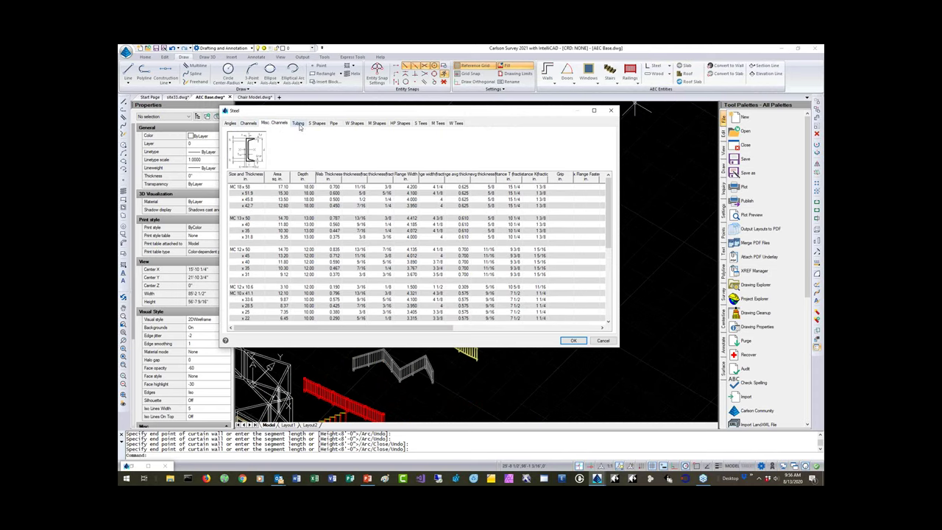
pyautogui.click(298, 124)
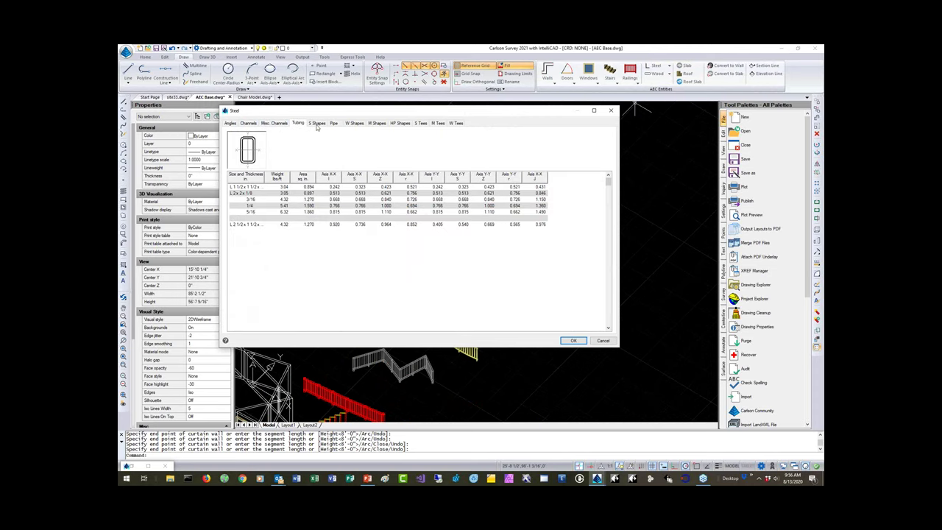
# - Insert an S24 x 121 S-shape steel section beside the curved guard railing, with the default rotation of 0 and length of 0
pyautogui.click(316, 124)
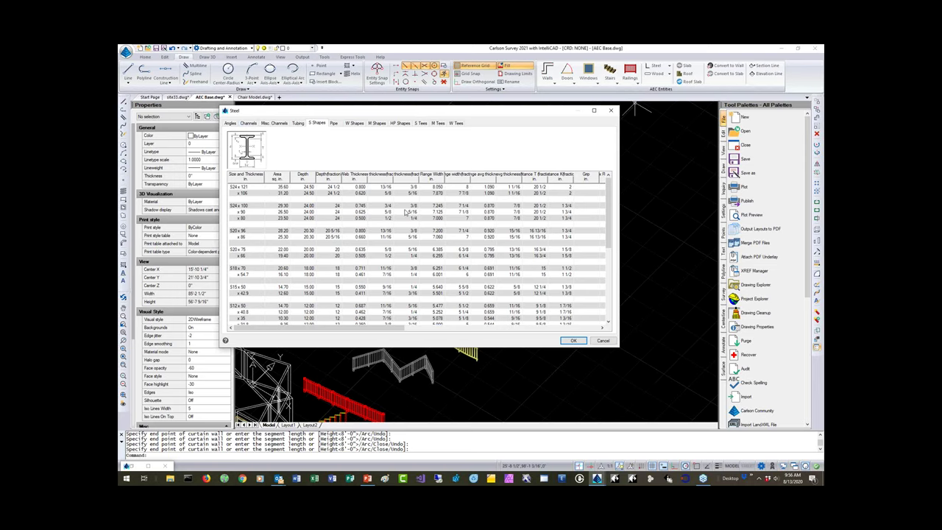
pyautogui.doubleClick(257, 190)
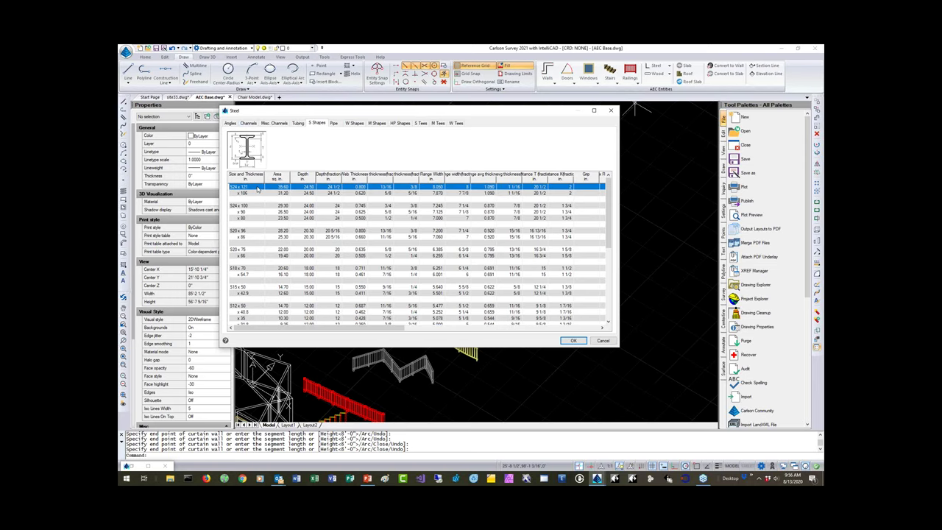
pyautogui.click(505, 262)
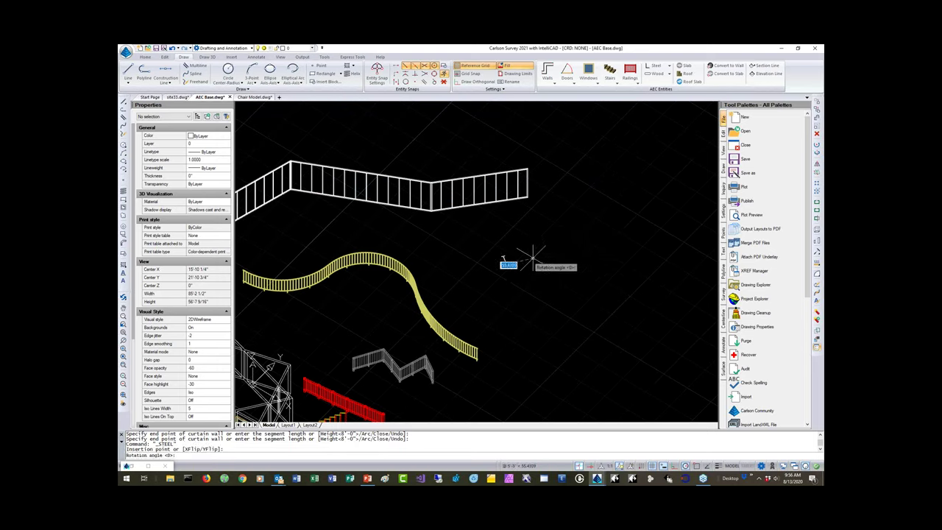
pyautogui.click(515, 266)
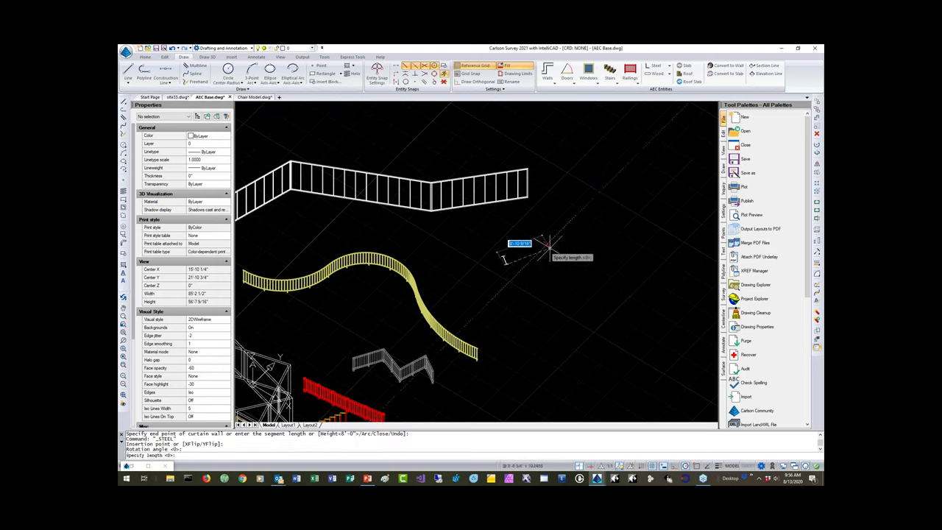
pyautogui.press('Return')
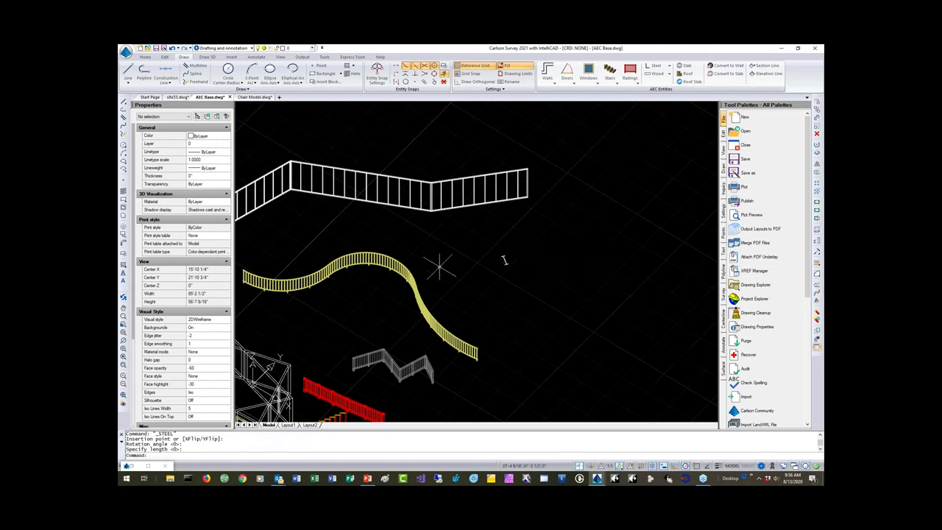
pyautogui.scroll(8, 504, 259)
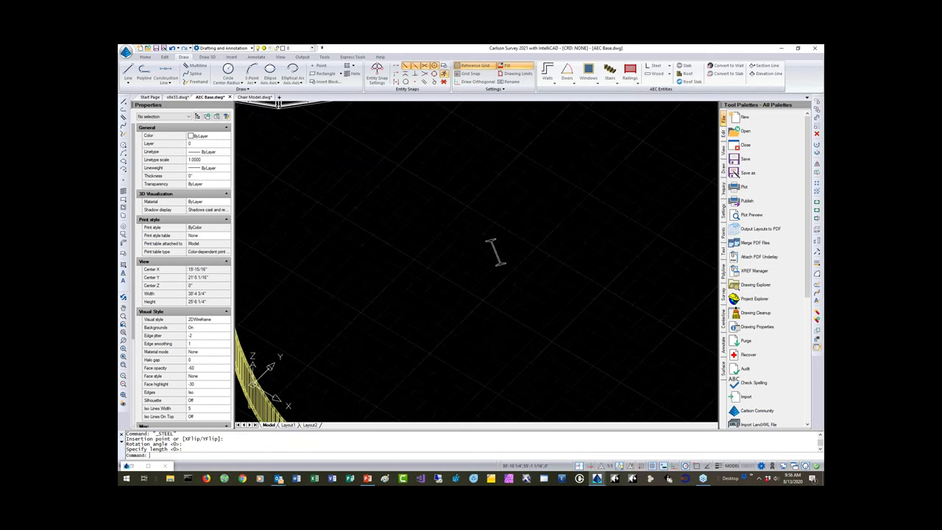
# - Try to resize the S-shape steel section by stretching the midpoint grip on its lower flange
pyautogui.scroll(4, 497, 241)
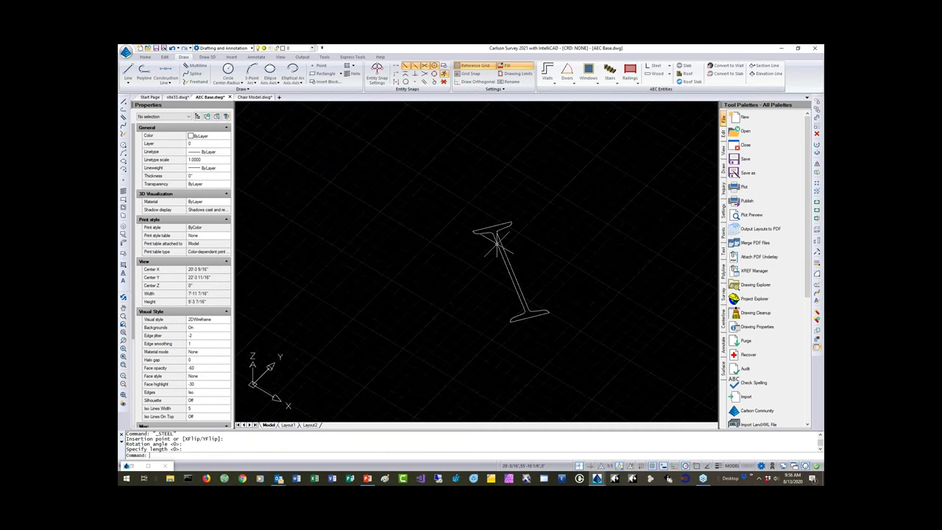
pyautogui.click(497, 241)
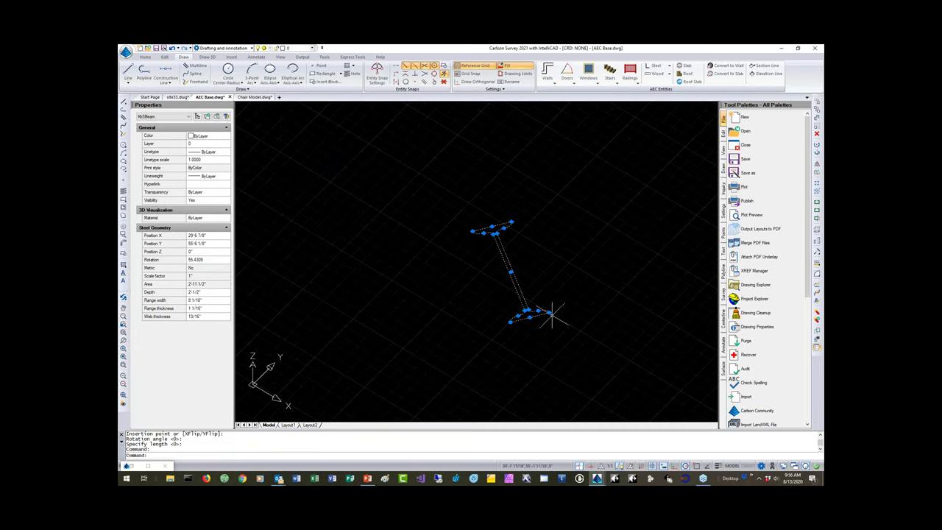
pyautogui.click(528, 315)
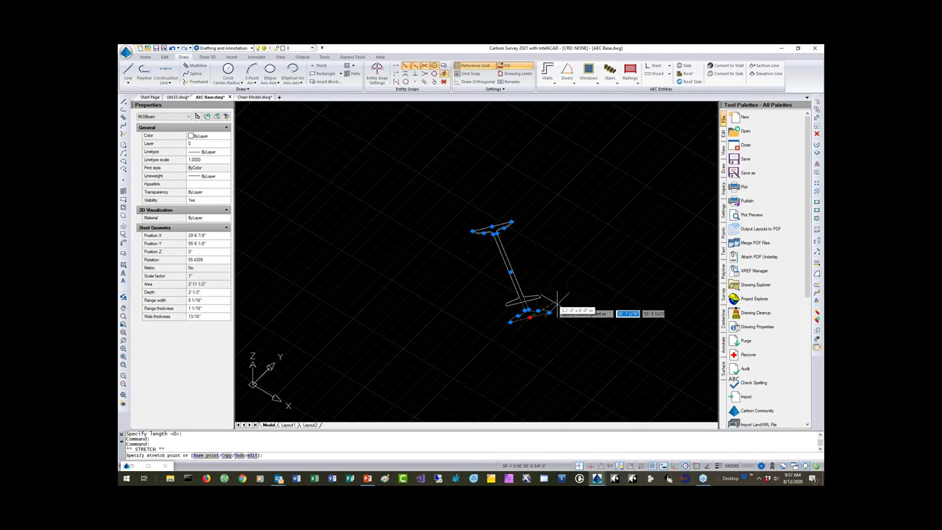
pyautogui.click(525, 318)
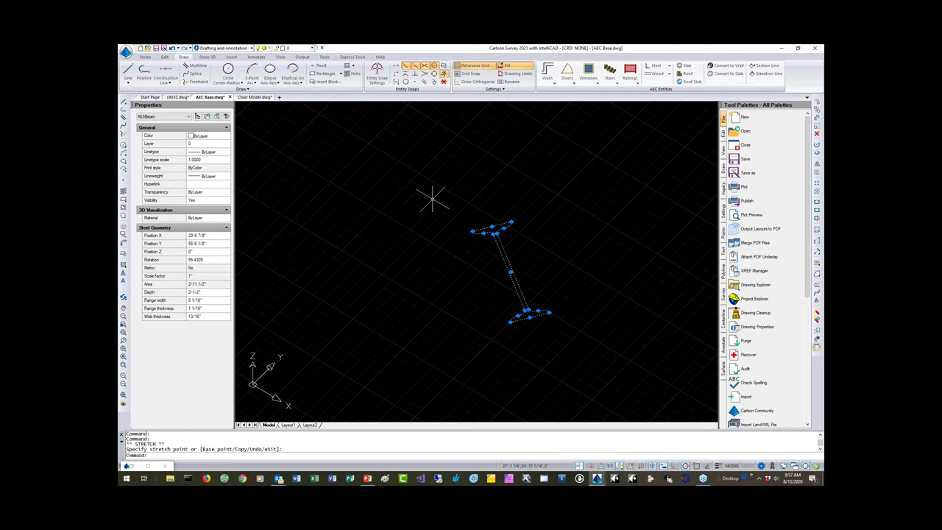
pyautogui.press('Escape')
pyautogui.press('Escape')
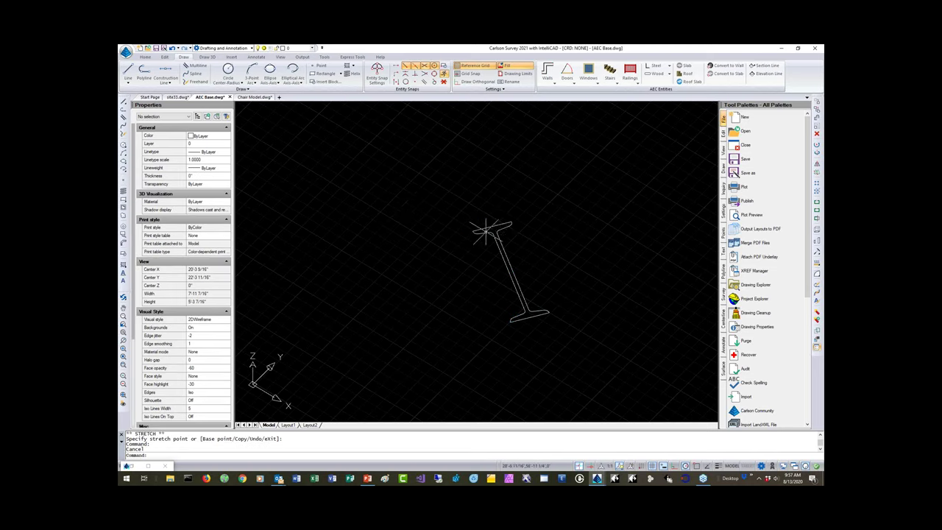
pyautogui.click(483, 233)
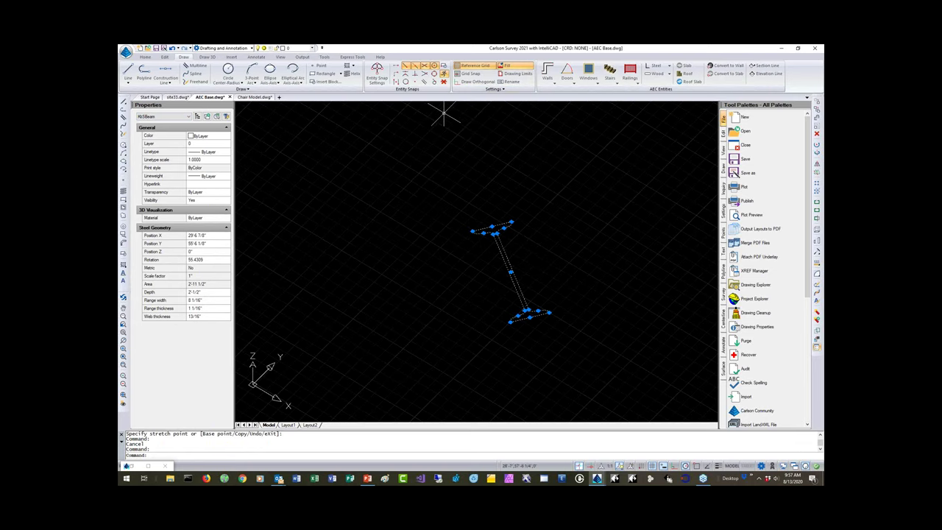
# - Insert a C 15 x 50 channel steel section beside the S-shape, picking its rotation and extruded length freehand
pyautogui.click(651, 66)
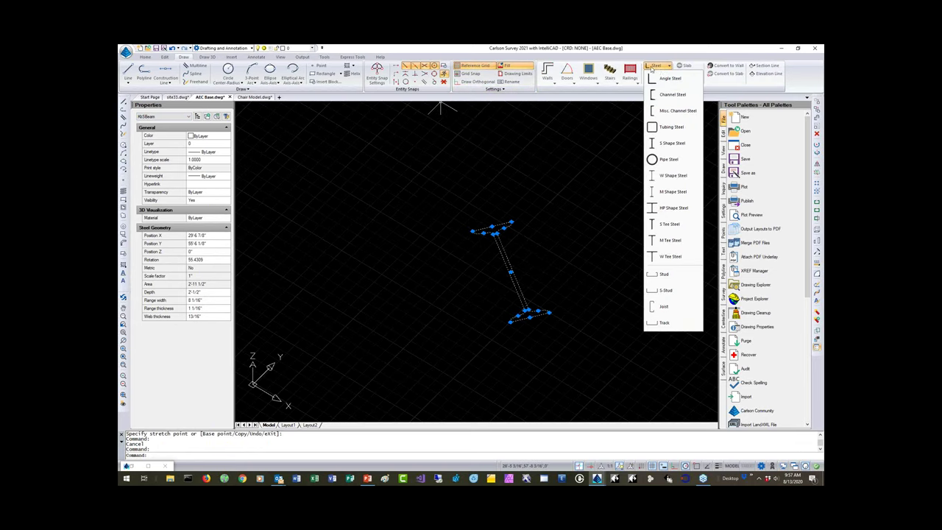
pyautogui.click(668, 78)
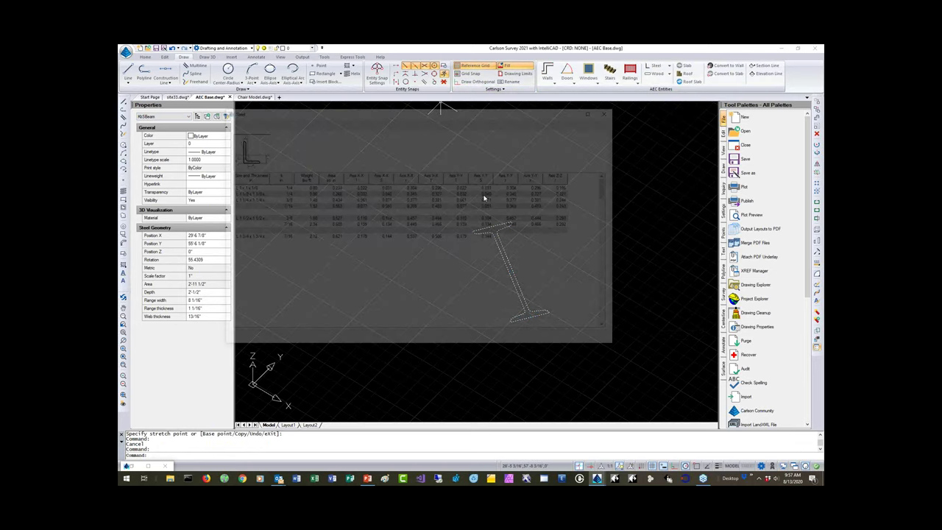
pyautogui.scroll(-5, 287, 249)
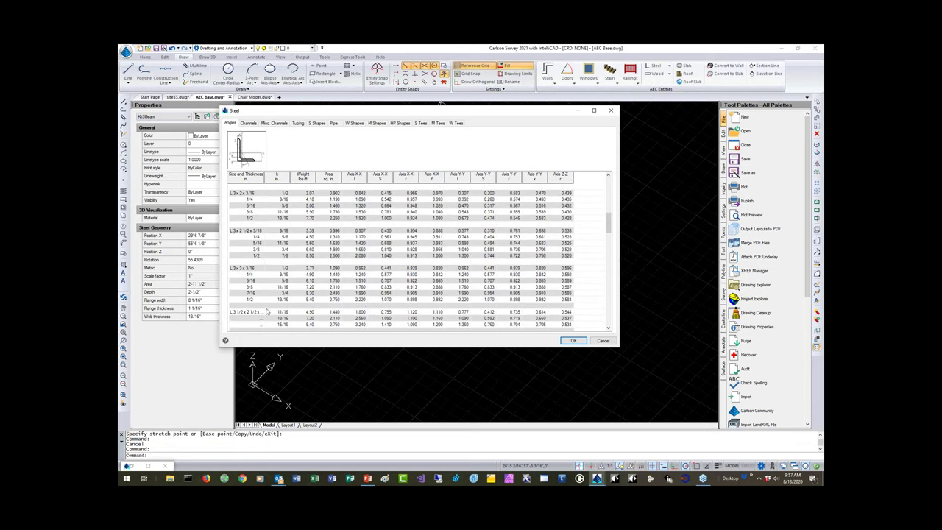
pyautogui.scroll(2, 268, 287)
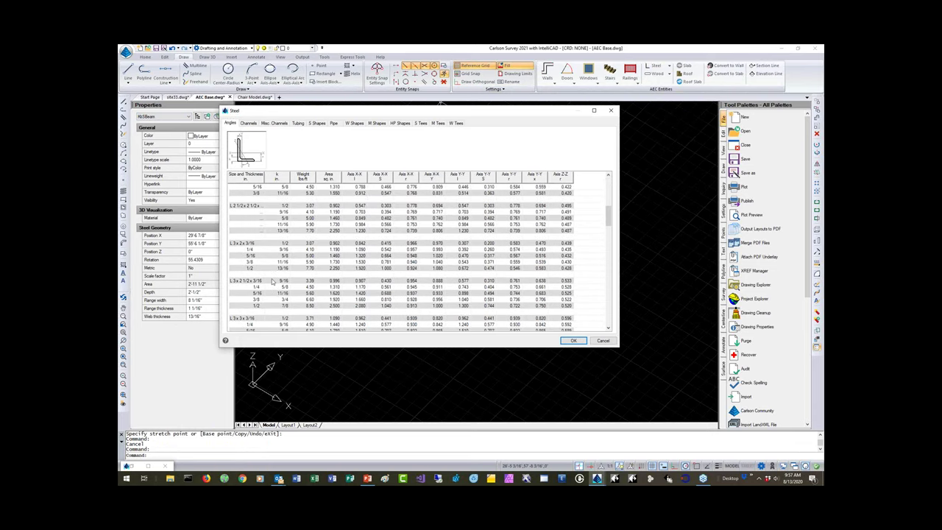
pyautogui.click(275, 123)
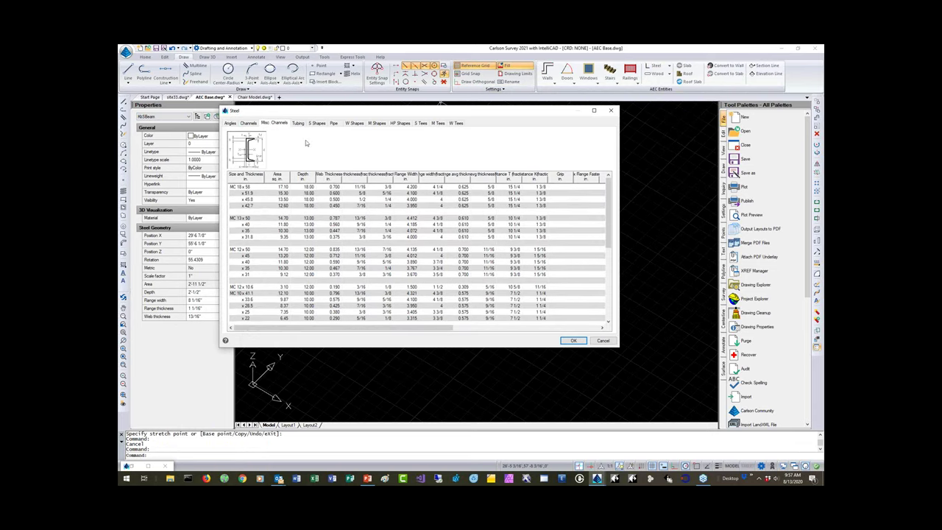
pyautogui.click(250, 123)
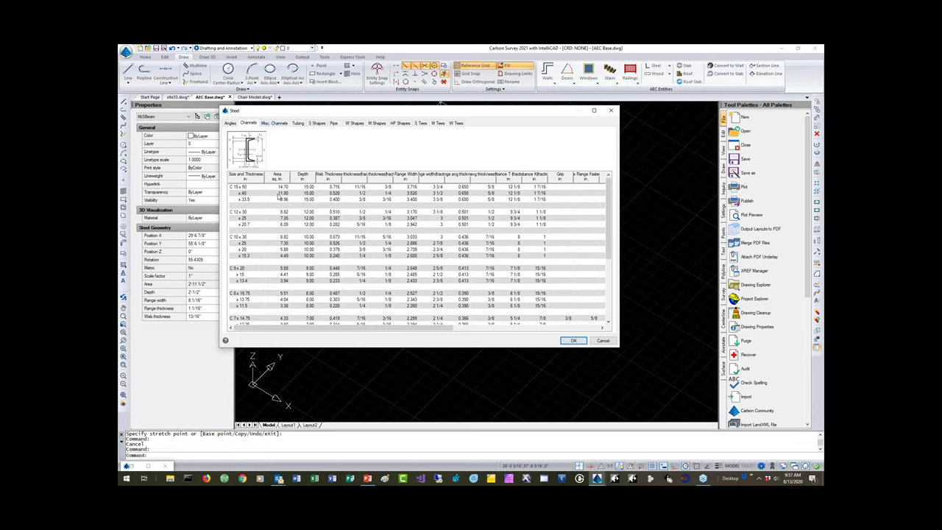
pyautogui.doubleClick(255, 190)
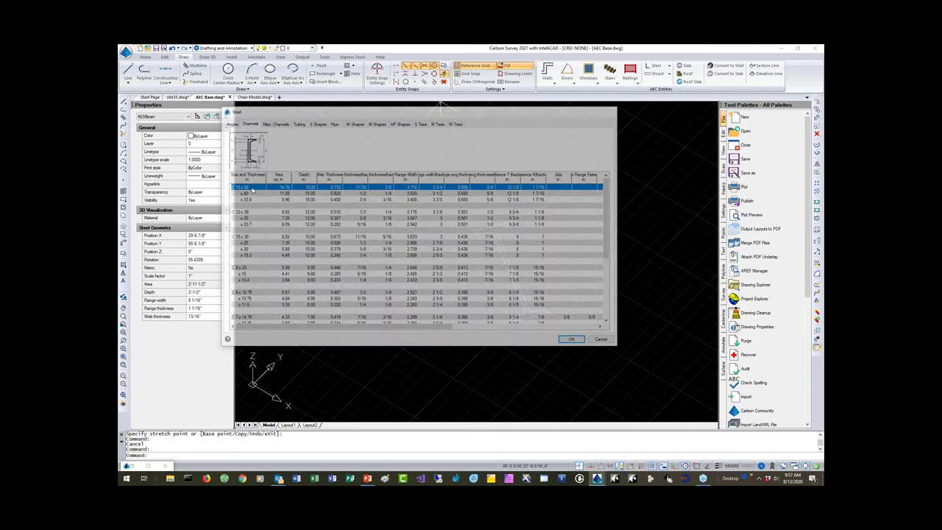
pyautogui.click(361, 250)
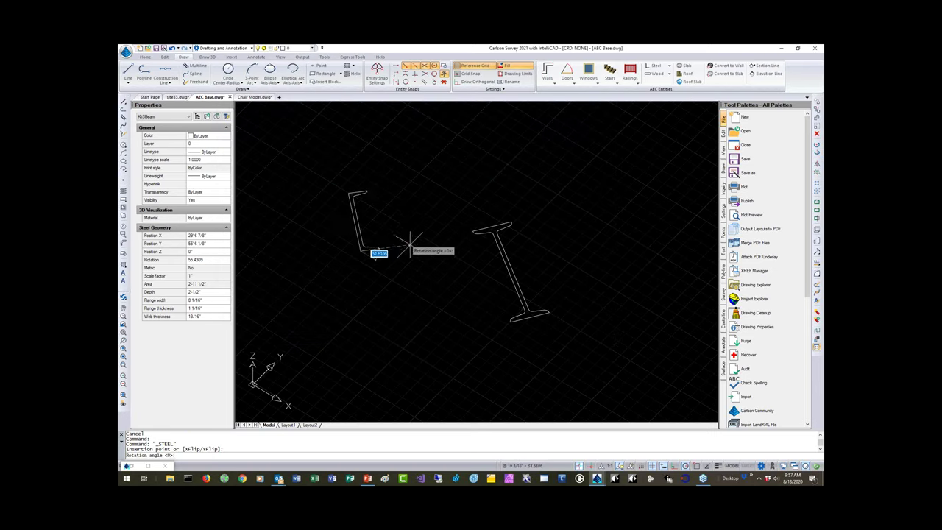
pyautogui.click(402, 215)
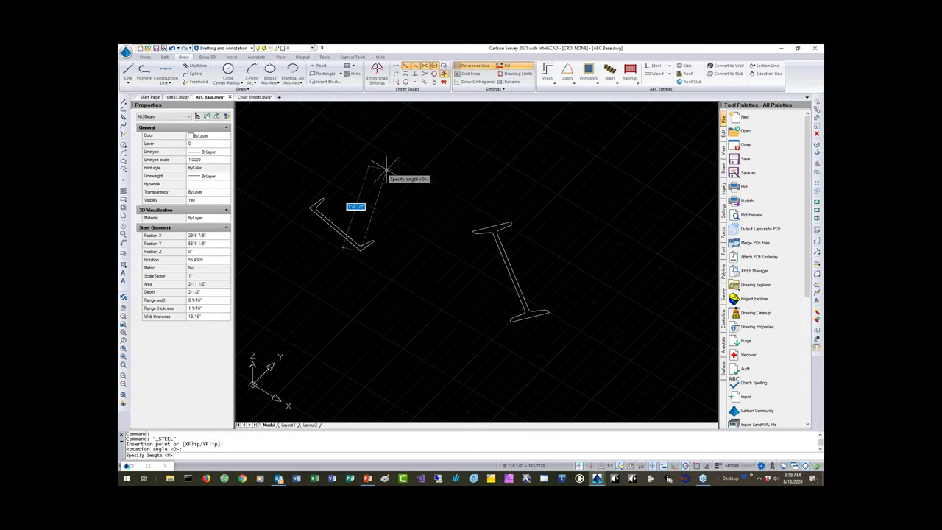
pyautogui.click(447, 174)
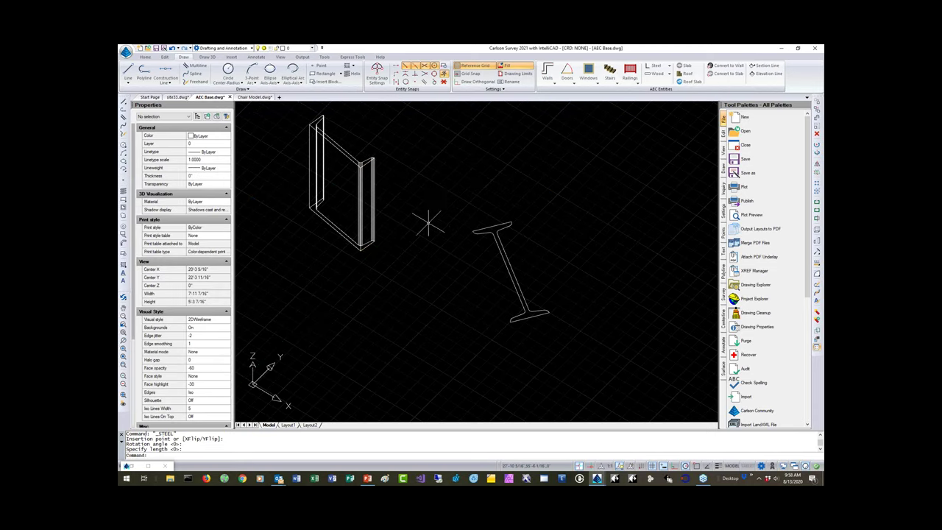
# - Show the steel sections in the Conceptual visual style and view the channel from a rotated 3D angle
pyautogui.click(282, 57)
pyautogui.click(513, 73)
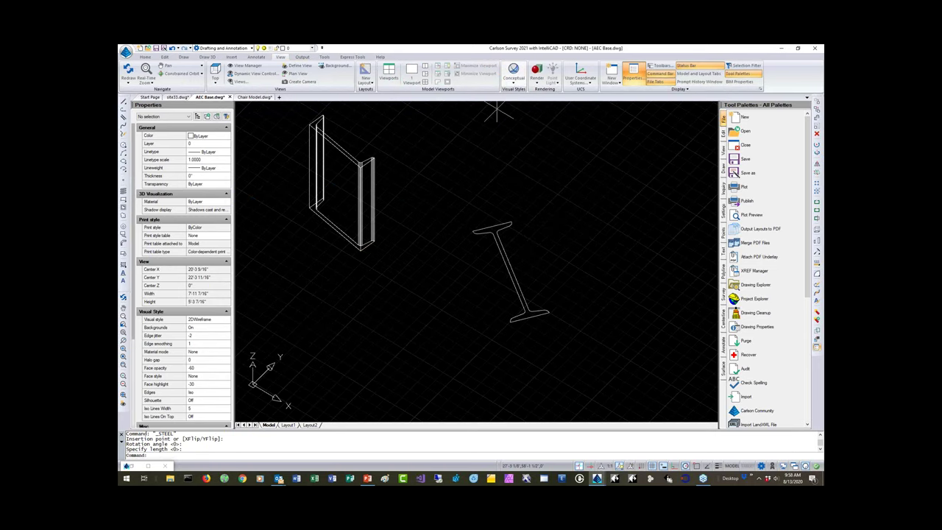
pyautogui.moveTo(402, 242)
pyautogui.keyDown('shift'); pyautogui.mouseDown(button='middle')
pyautogui.moveTo(333, 246)
pyautogui.moveTo(313, 193)
pyautogui.moveTo(279, 187)
pyautogui.moveTo(305, 216)
pyautogui.moveTo(431, 234)
pyautogui.mouseUp(button='middle'); pyautogui.keyUp('shift')
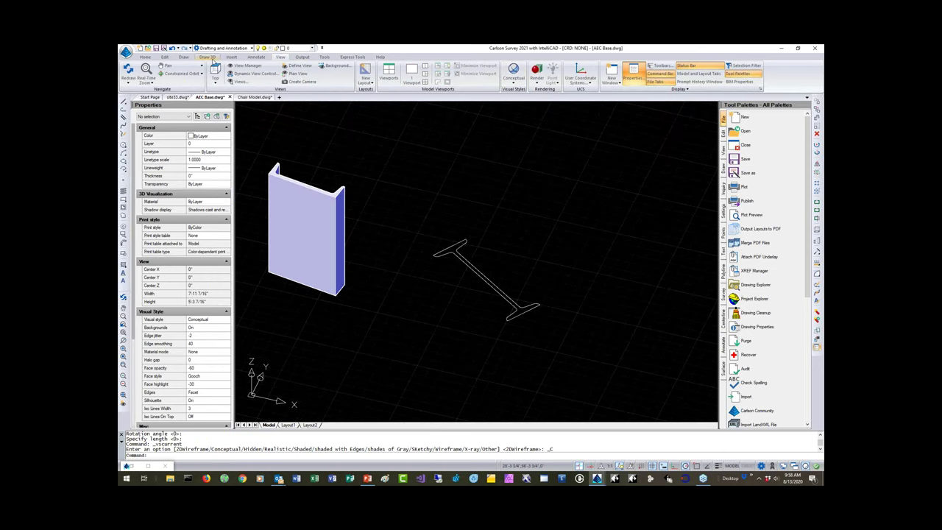
pyautogui.click(207, 57)
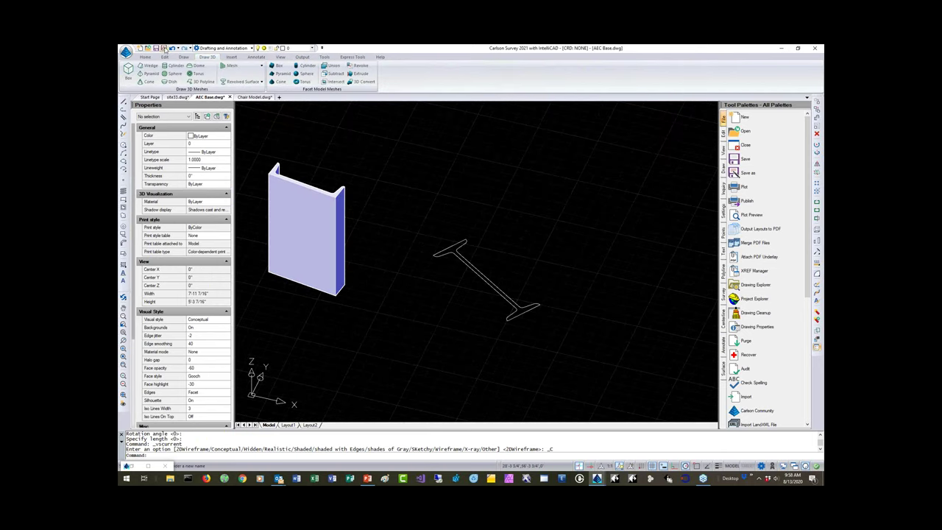
pyautogui.click(183, 57)
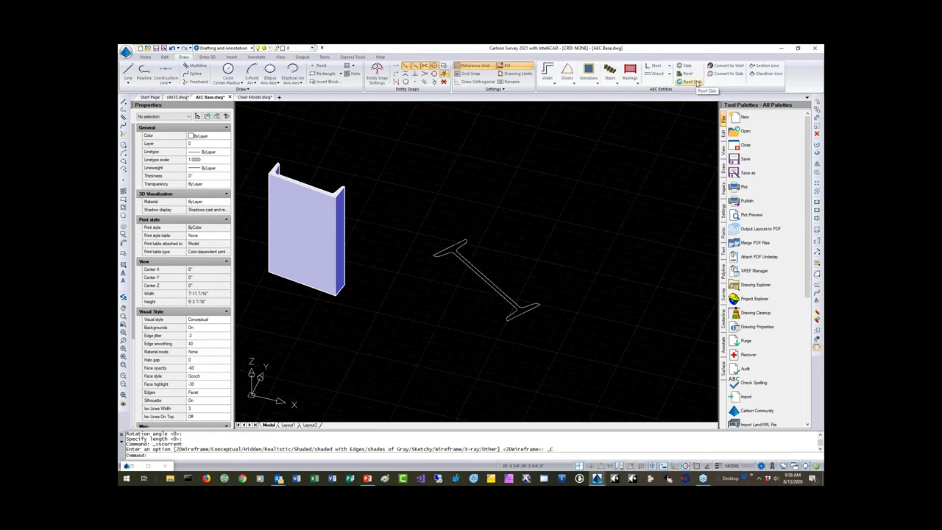
pyautogui.click(669, 75)
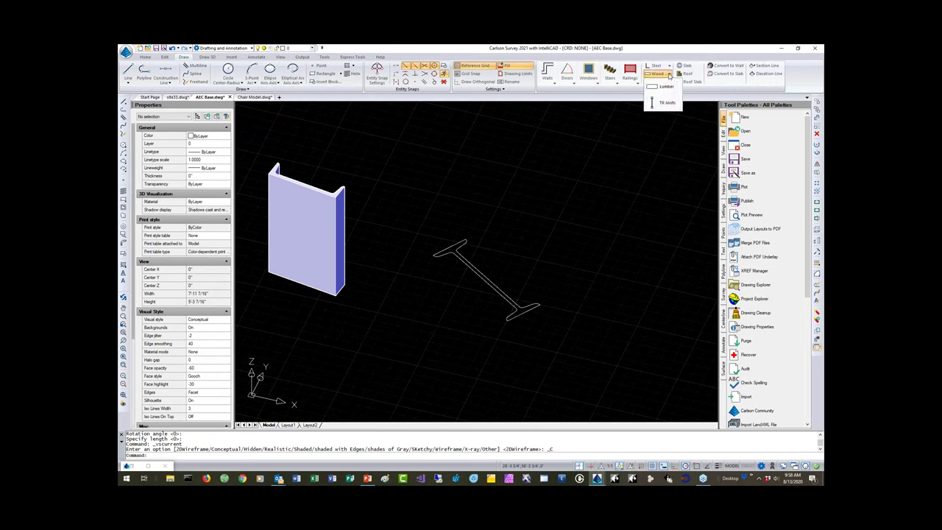
pyautogui.click(669, 67)
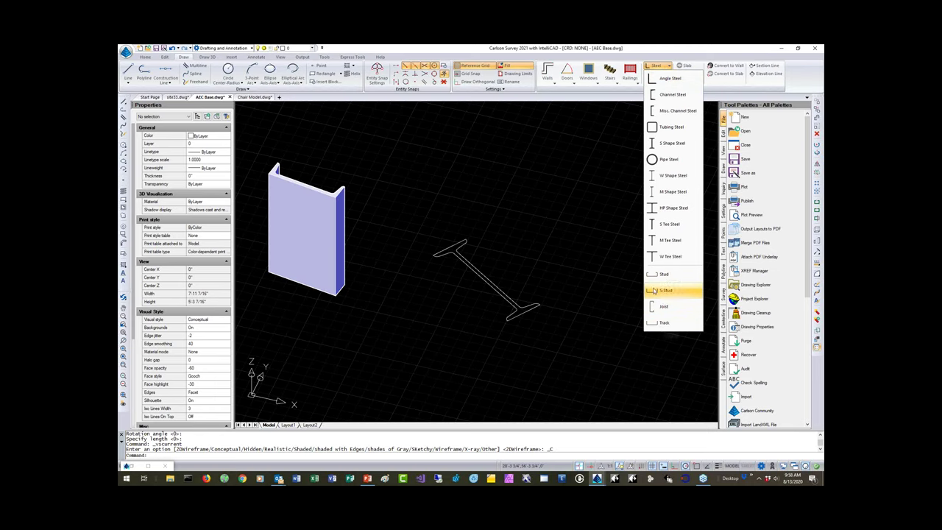
pyautogui.click(646, 51)
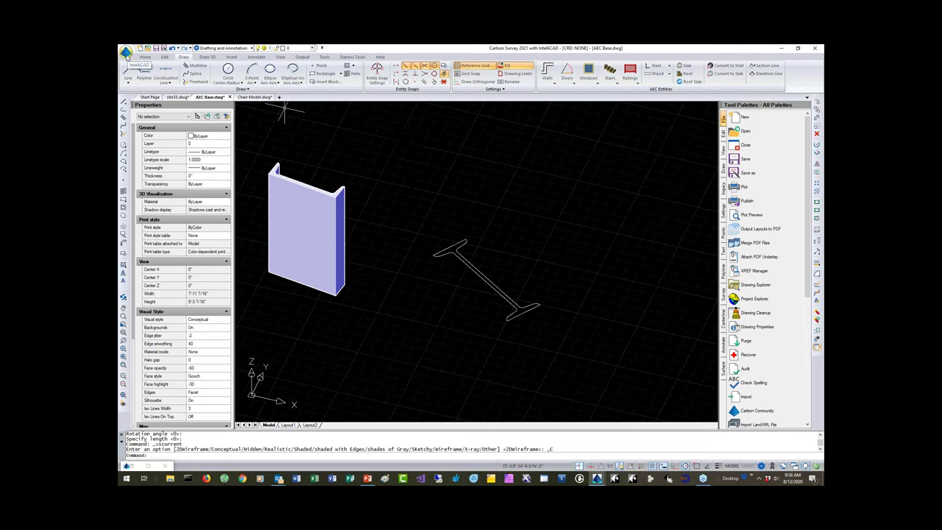
pyautogui.click(126, 53)
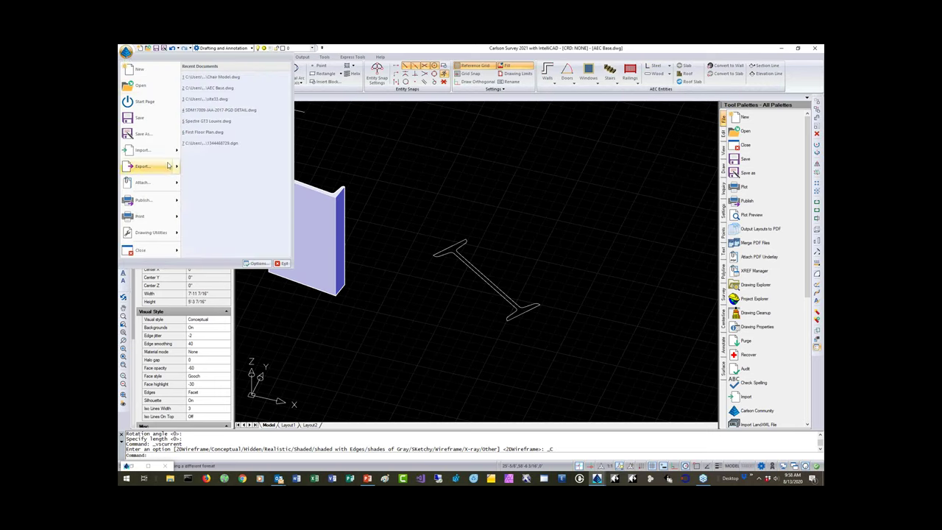
pyautogui.moveTo(168, 166)
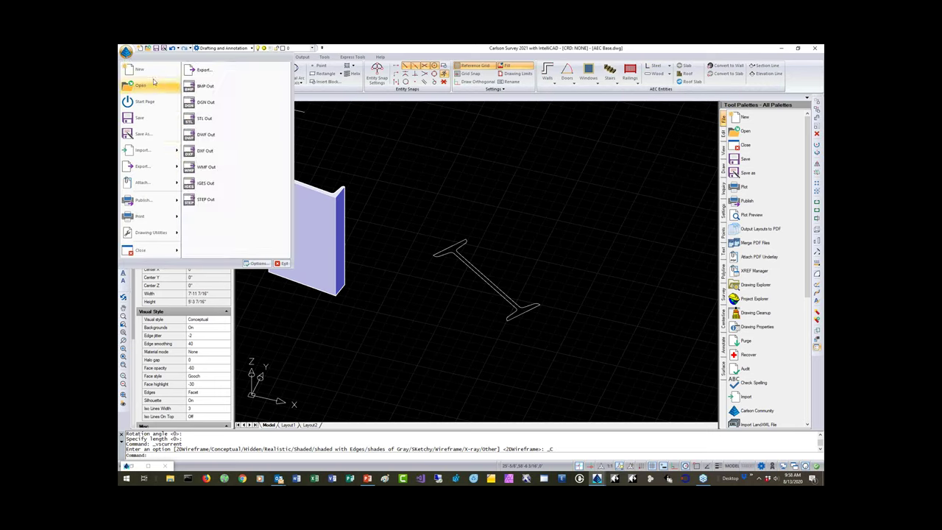
pyautogui.click(390, 147)
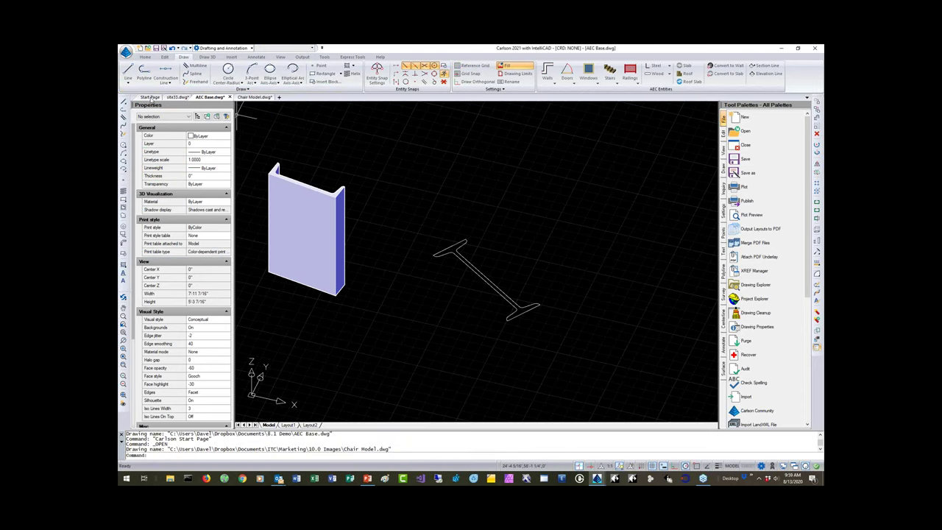
# - Open the recent drawing First Floor Plan.dwg from the Start Page
pyautogui.click(145, 96)
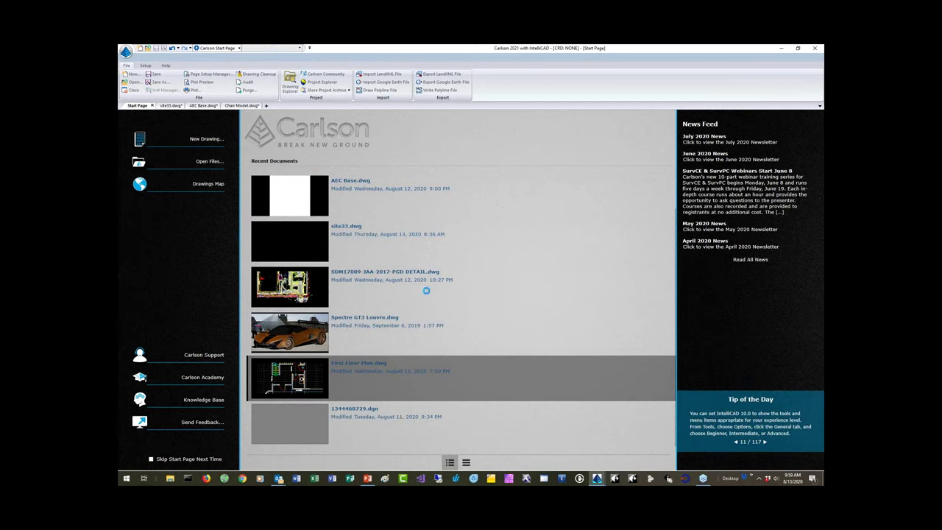
pyautogui.click(368, 375)
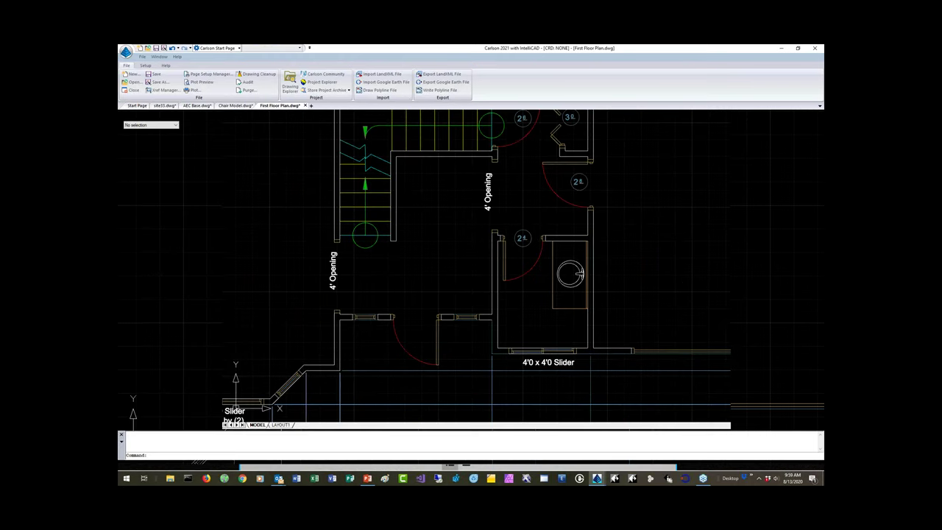
pyautogui.click(401, 279)
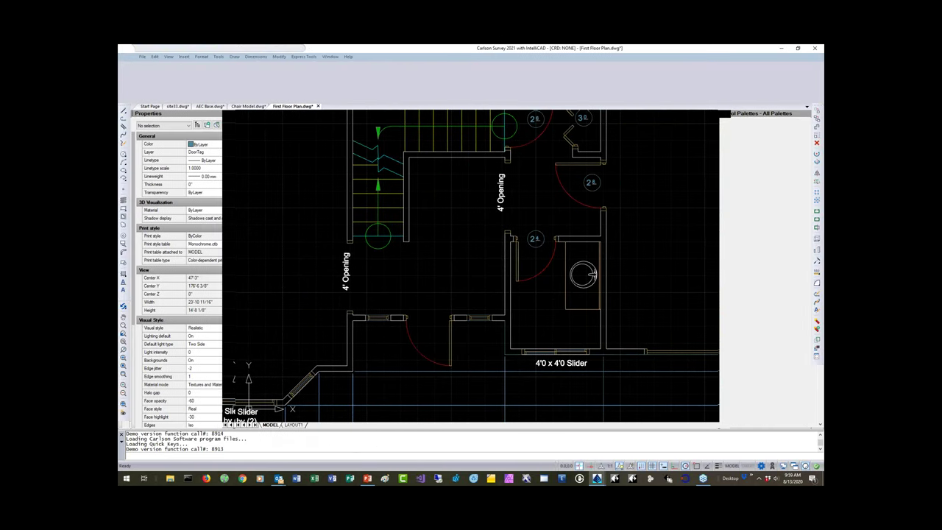
# - Erase the single entry door and the two windows flanking it from the wall below the staircase area
pyautogui.click(449, 338)
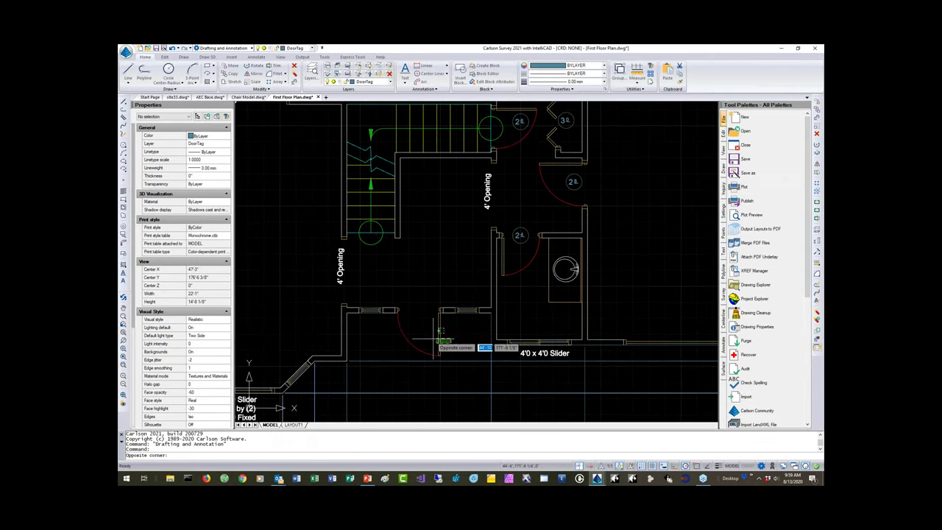
pyautogui.click(418, 342)
pyautogui.press('Delete')
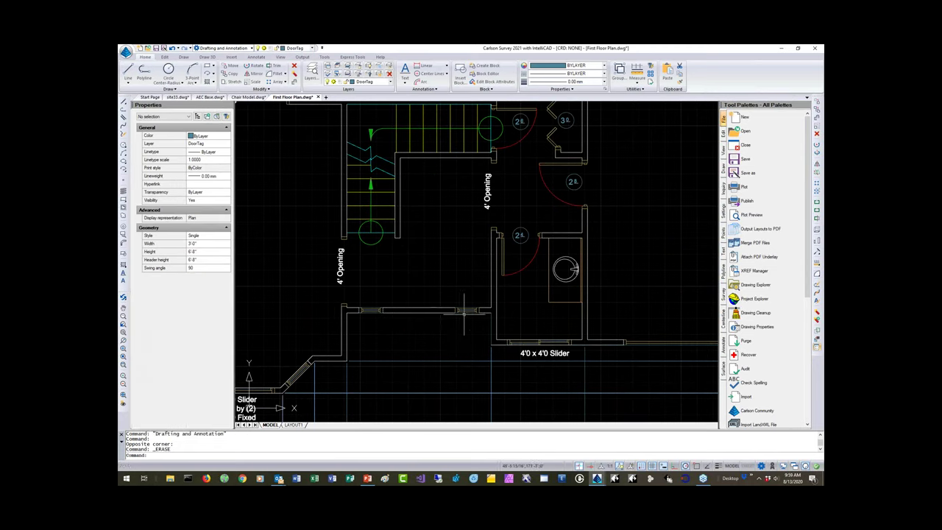
pyautogui.click(451, 310)
pyautogui.press('Delete')
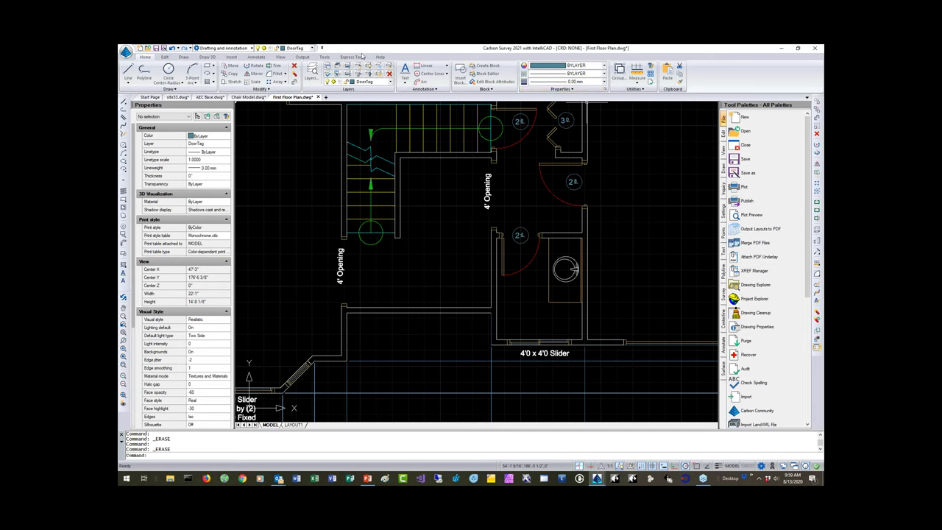
# - Insert a 3'-0" wide Single door near the middle of the wall below the staircase area, swinging downward
pyautogui.click(208, 58)
pyautogui.click(189, 58)
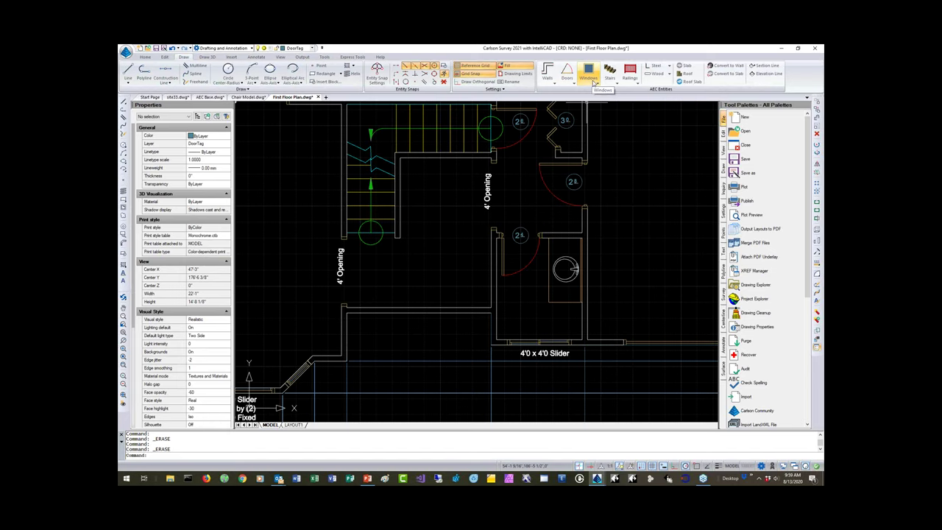
pyautogui.click(573, 84)
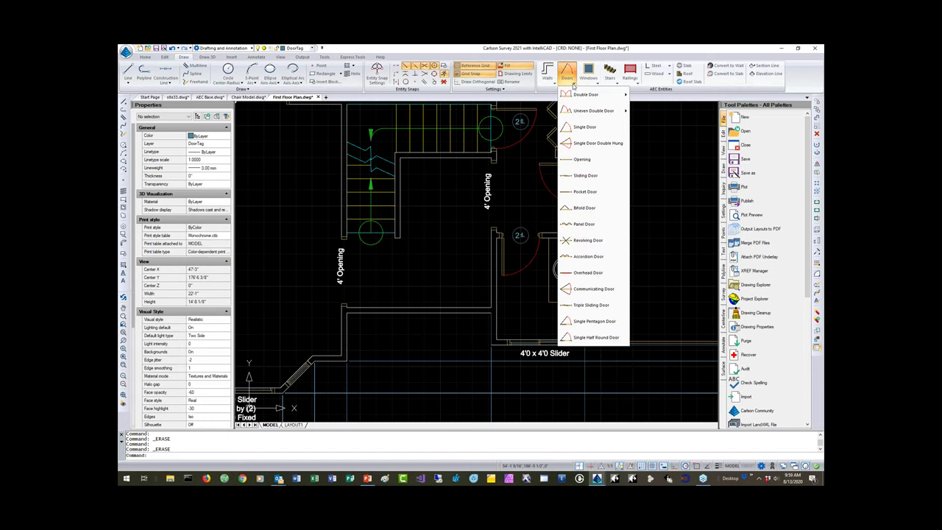
pyautogui.click(582, 127)
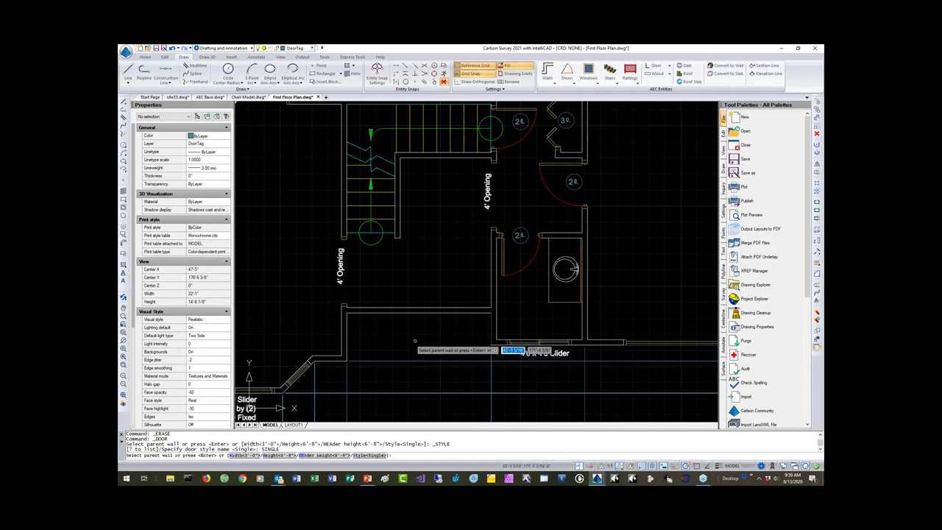
pyautogui.click(412, 312)
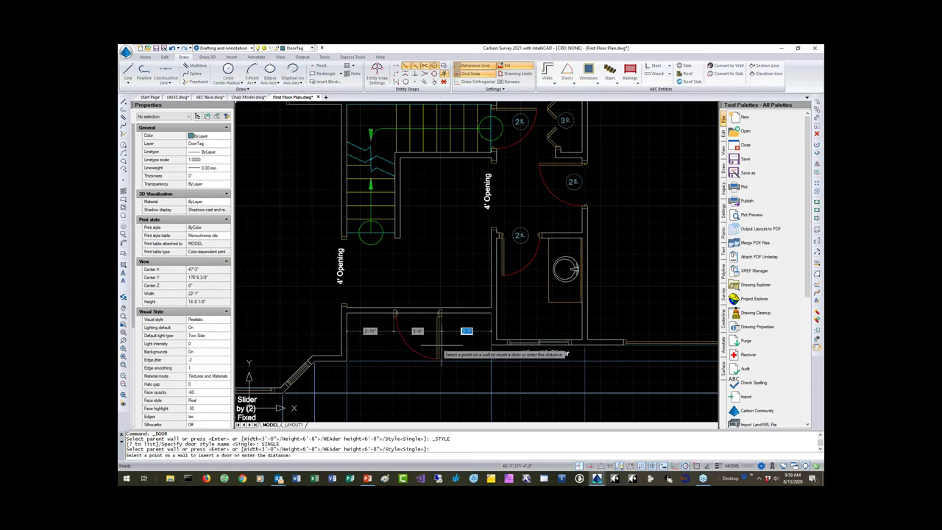
pyautogui.click(440, 347)
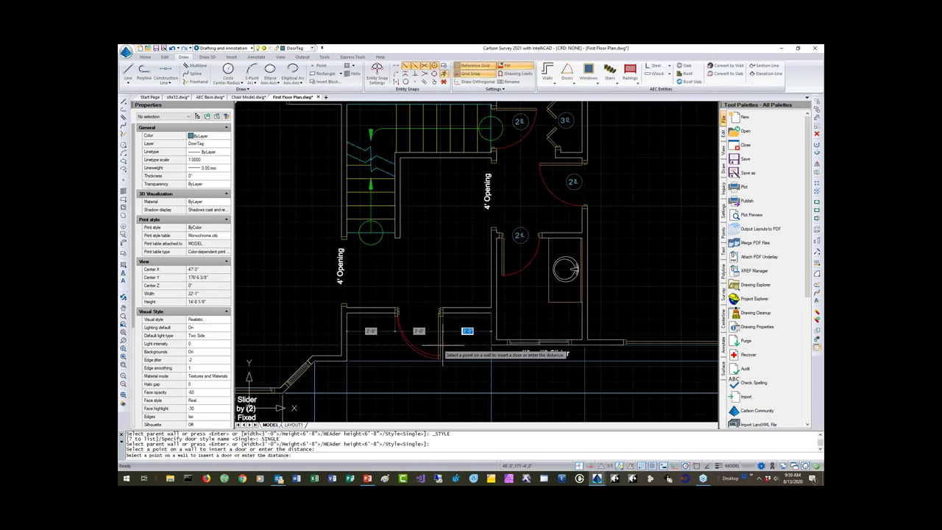
pyautogui.press('Escape')
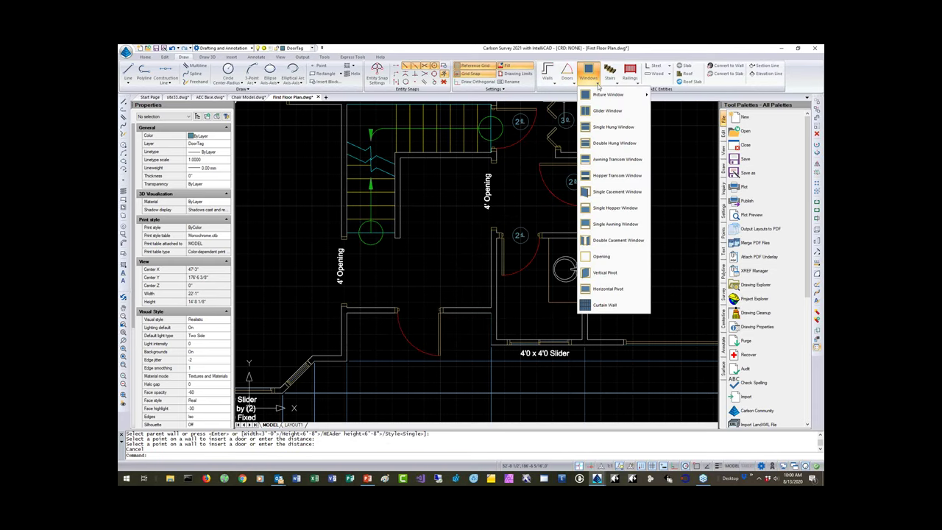
# - Insert a 1'-6" wide Picture window in the short wall section to the right of the new door
pyautogui.click(594, 83)
pyautogui.click(595, 95)
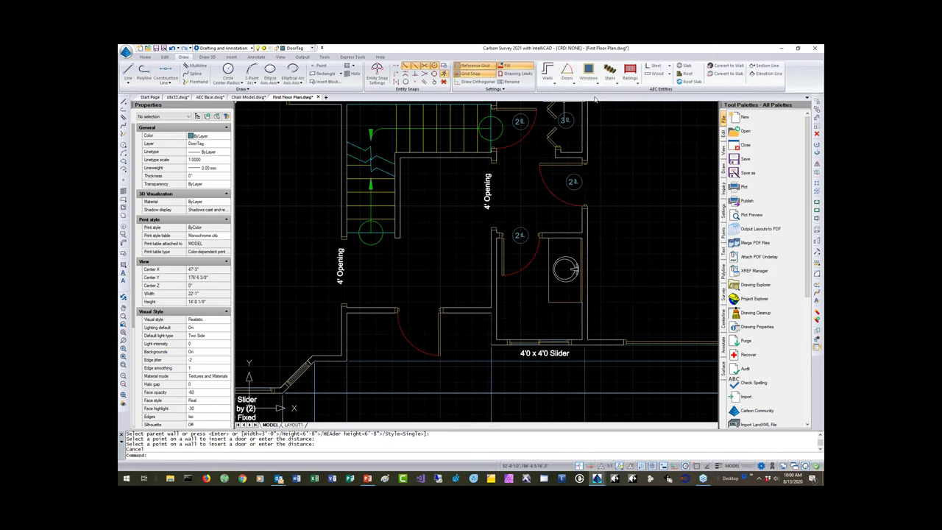
pyautogui.click(464, 313)
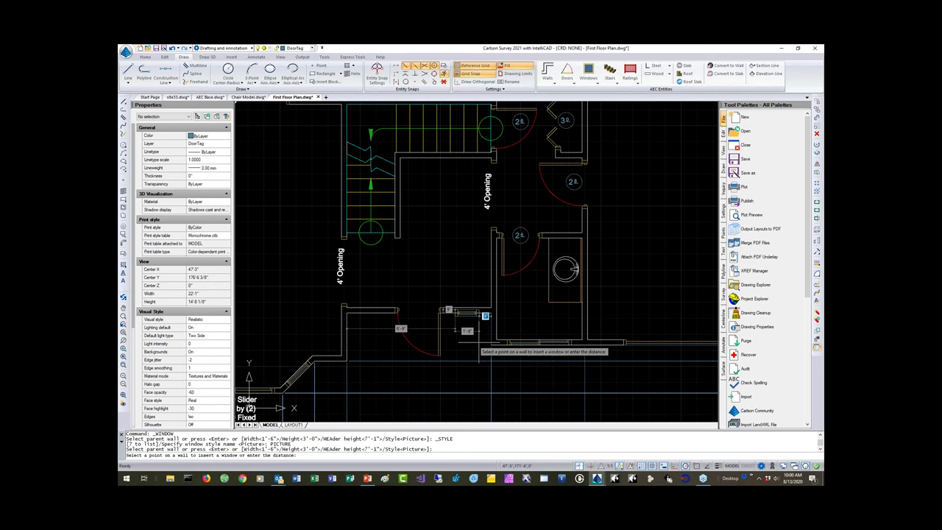
pyautogui.click(545, 343)
pyautogui.press('Escape')
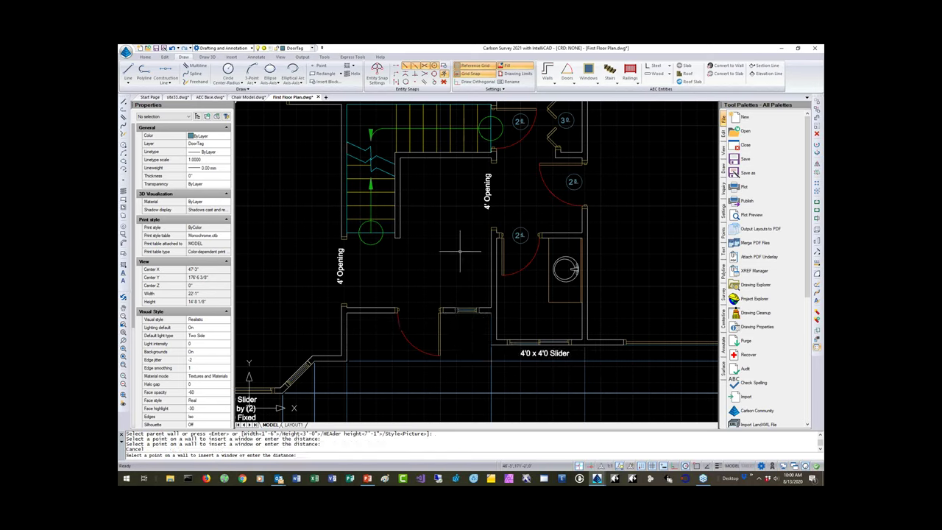
pyautogui.press('Escape')
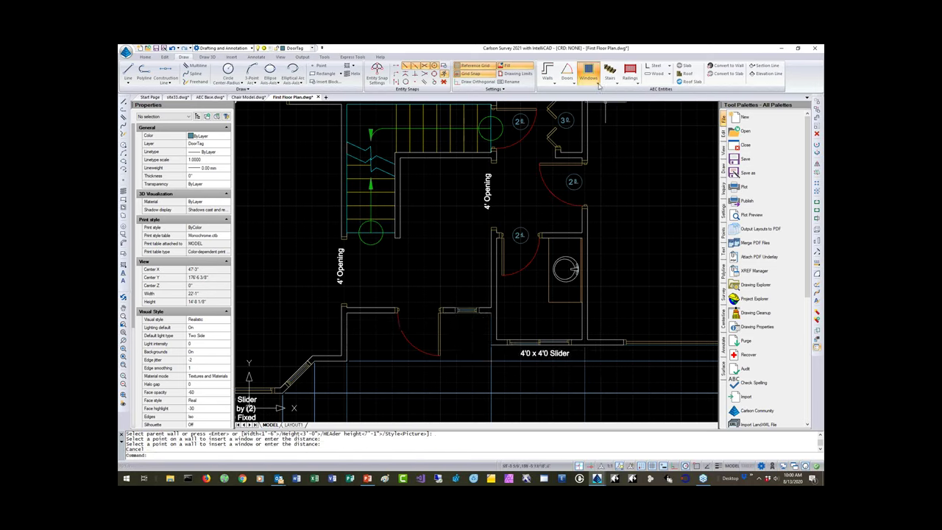
# - Insert a matching 1'-6" wide Picture window in the wall section to the left of the new door
pyautogui.click(600, 86)
pyautogui.moveTo(601, 101)
pyautogui.click(684, 176)
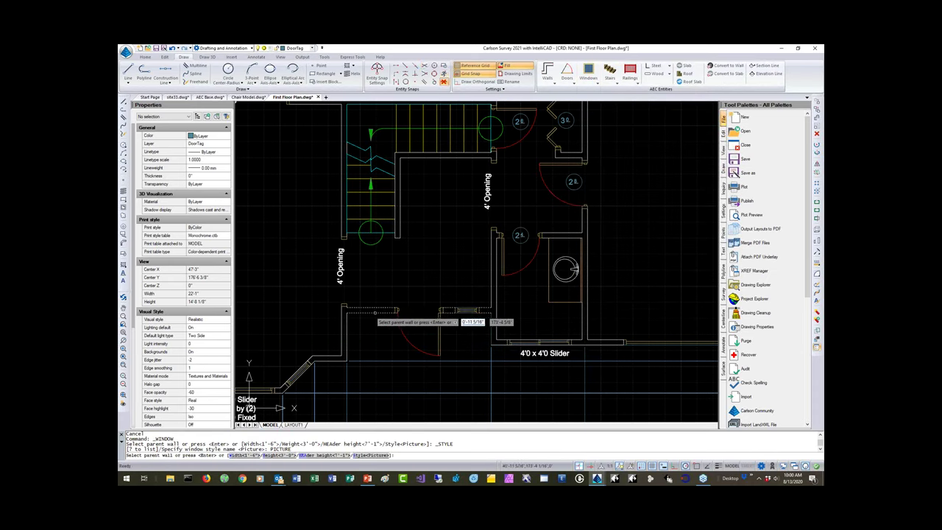
pyautogui.click(398, 323)
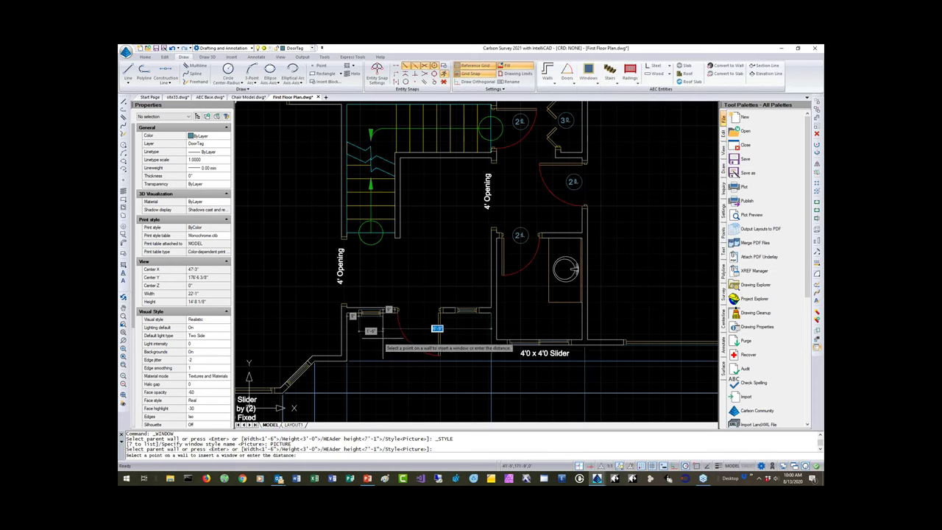
pyautogui.press('Escape')
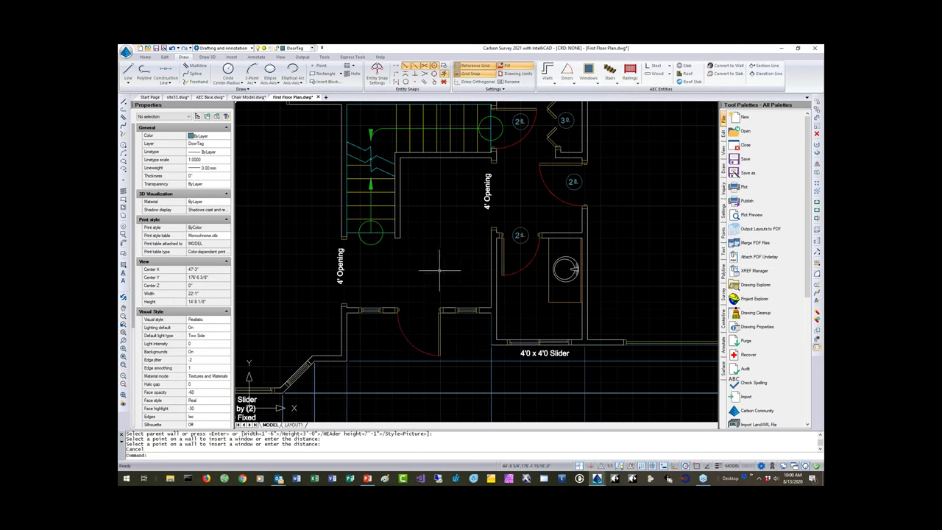
# - Draw a Roof over the house in 3D, toggling entity snaps and picking roof points along the outer wall corners around the perimeter
pyautogui.scroll(-5, 409, 209)
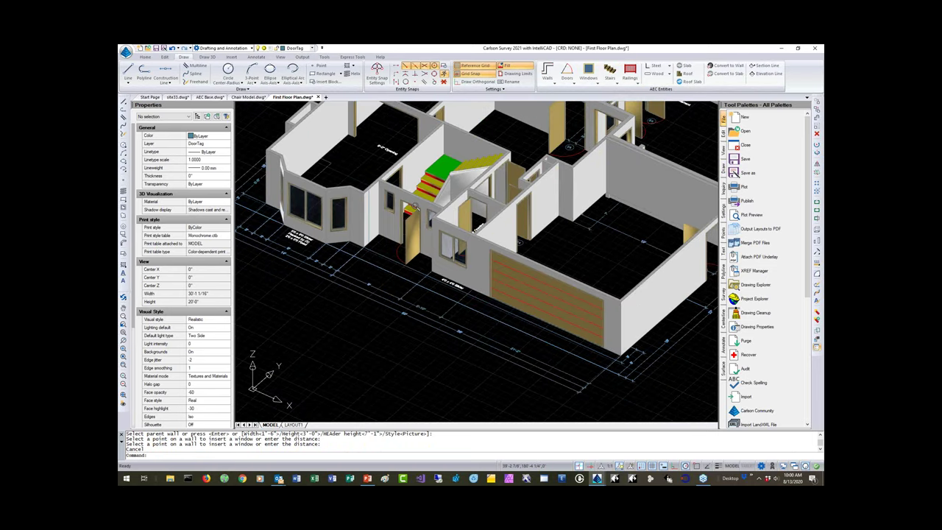
pyautogui.keyDown('shift'); pyautogui.moveTo(409, 210); pyautogui.dragTo(391, 241, button='middle'); pyautogui.keyUp('shift')
pyautogui.scroll(1, 399, 234)
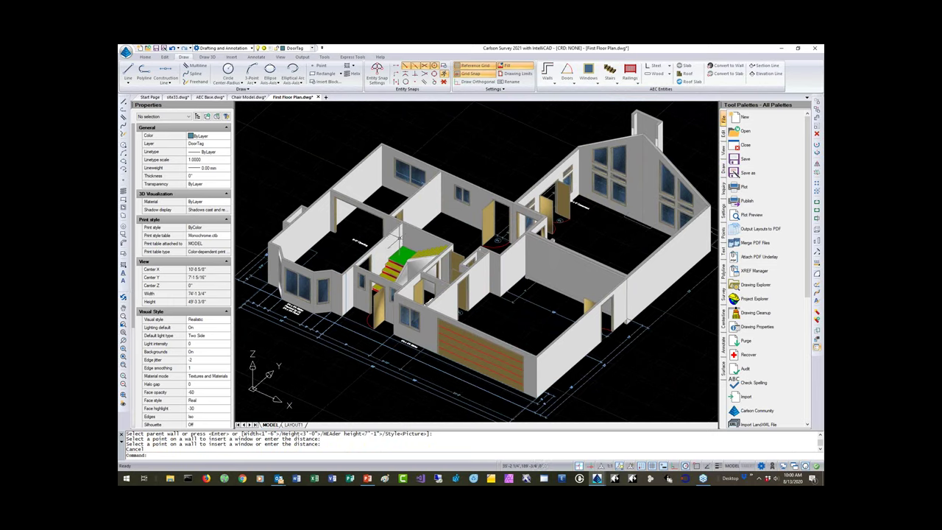
pyautogui.scroll(1, 397, 243)
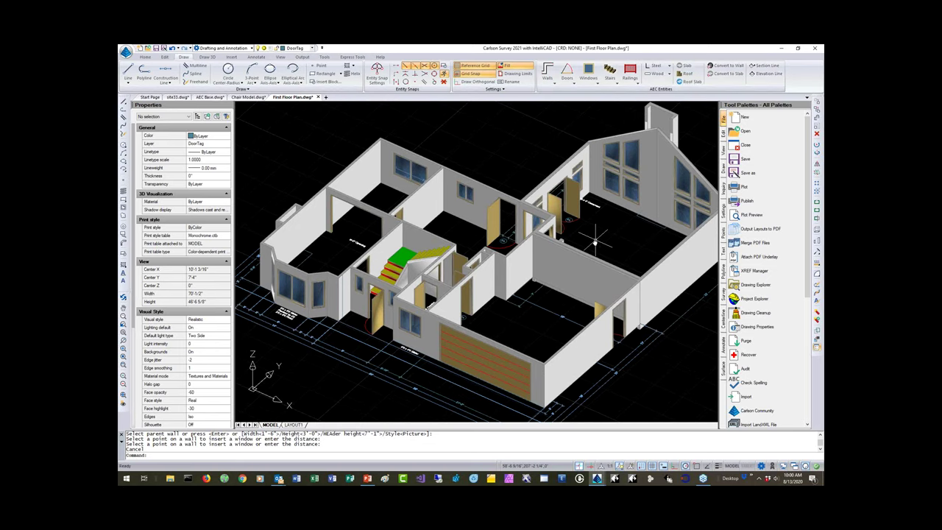
pyautogui.moveTo(595, 241); pyautogui.dragTo(545, 234, button='middle')
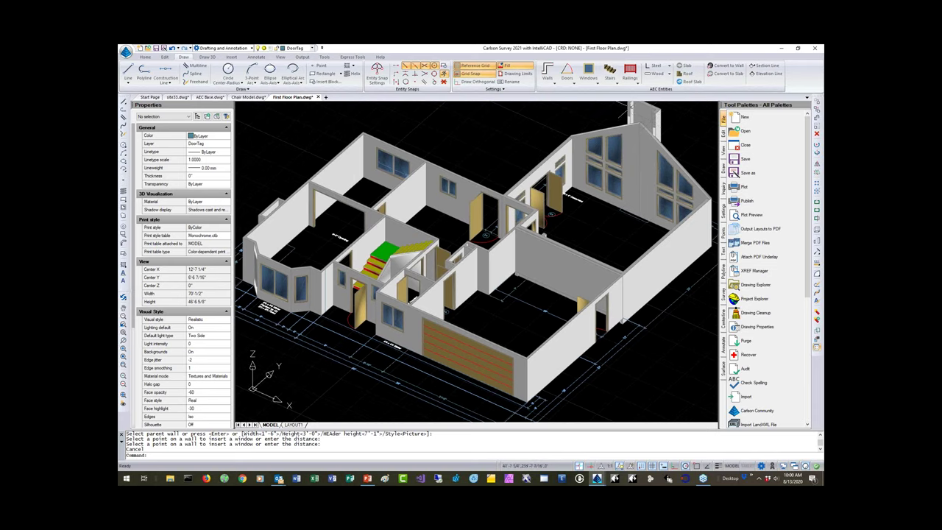
pyautogui.click(688, 75)
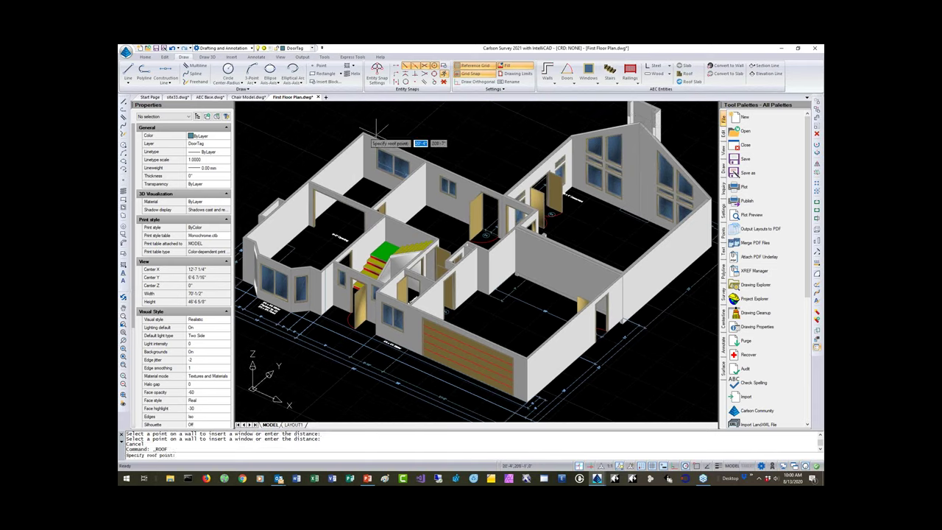
pyautogui.click(697, 467)
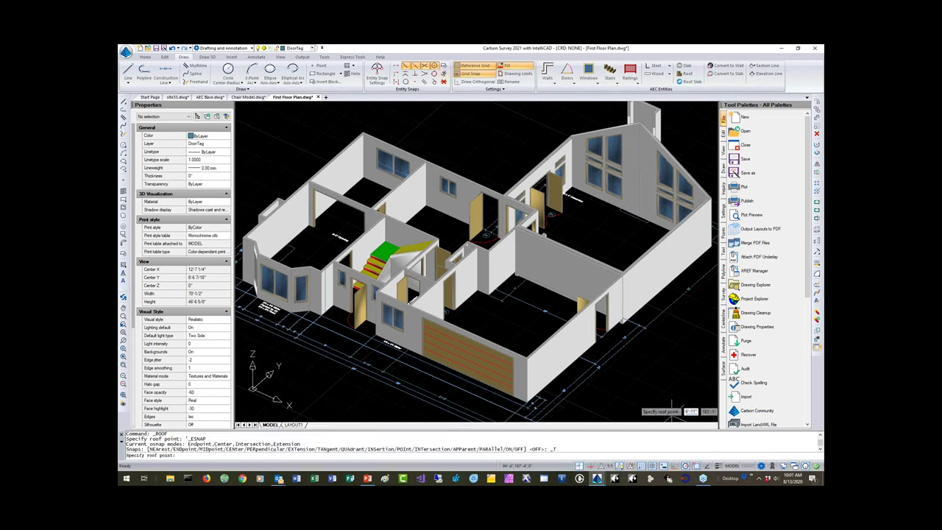
pyautogui.click(363, 135)
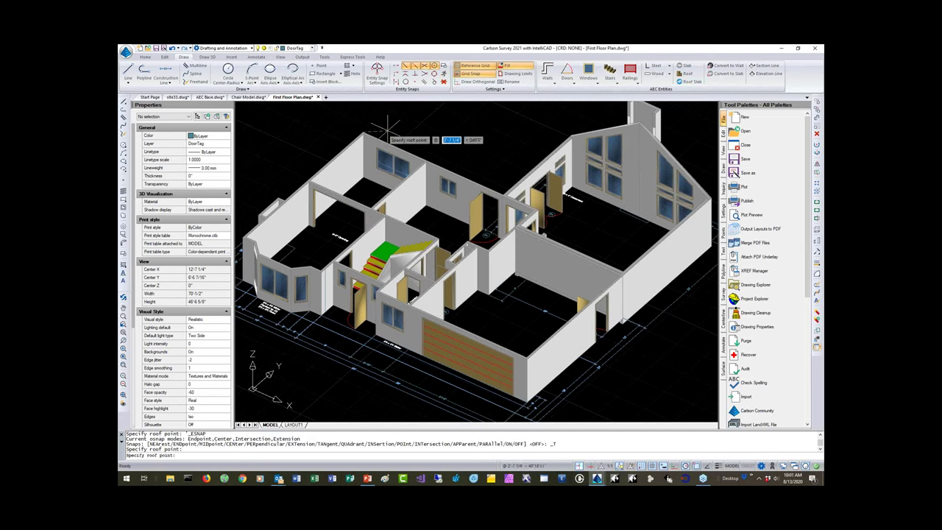
pyautogui.click(549, 184)
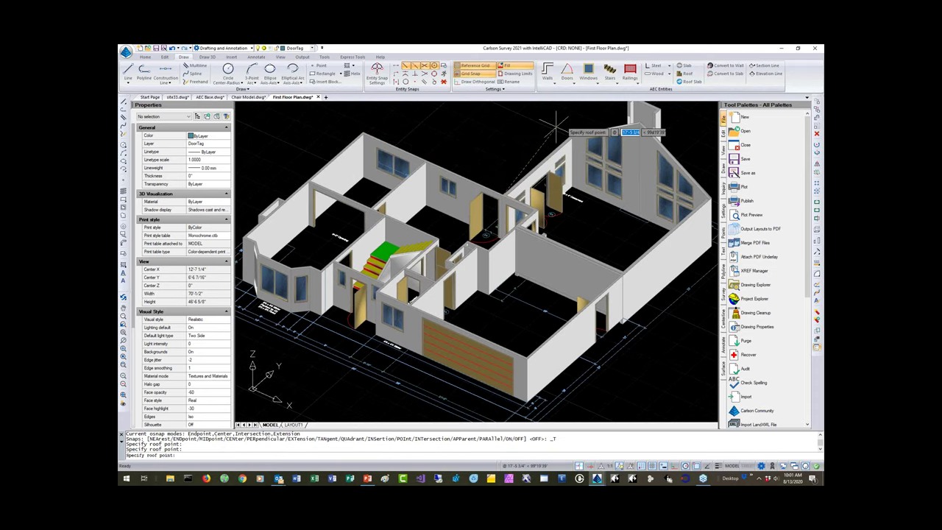
pyautogui.click(571, 137)
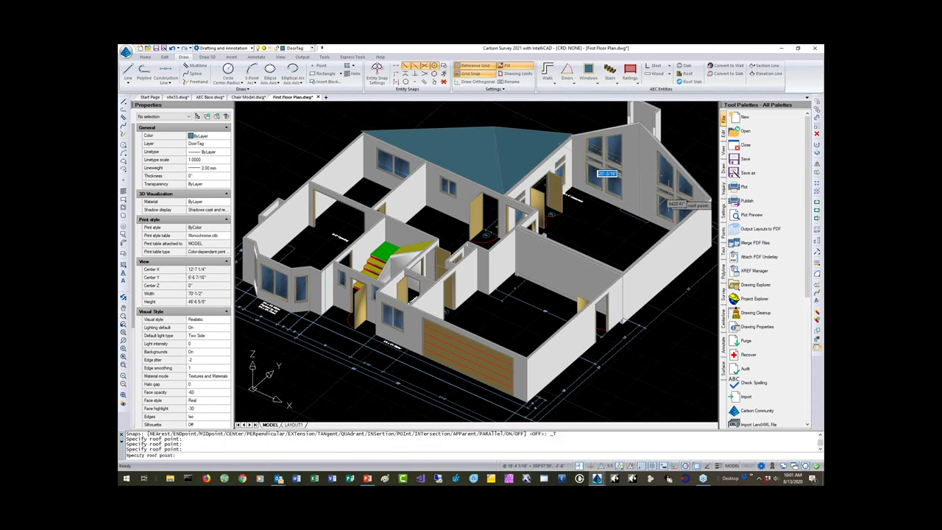
pyautogui.click(708, 201)
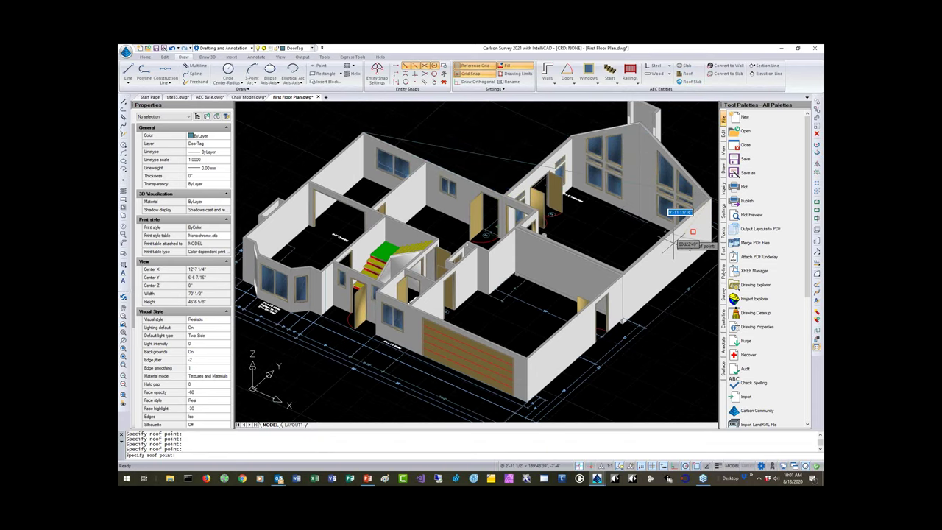
pyautogui.click(527, 361)
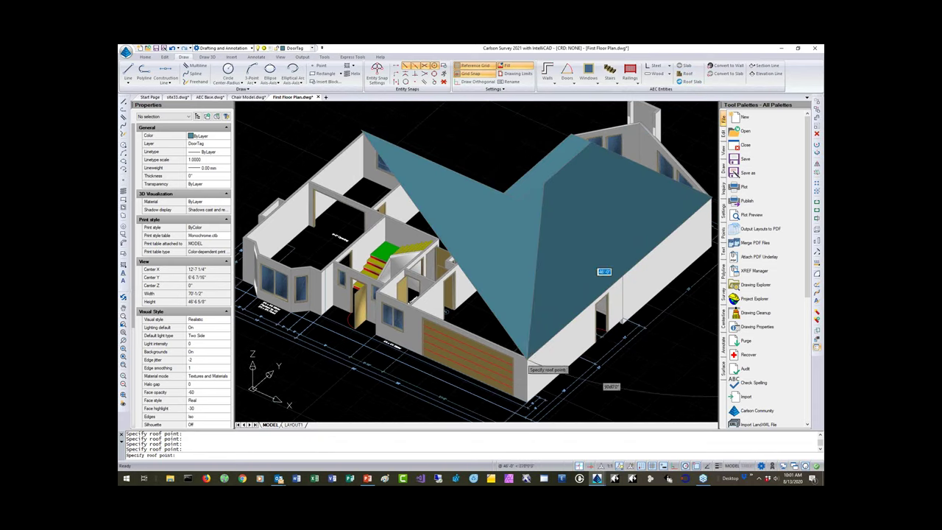
pyautogui.click(322, 271)
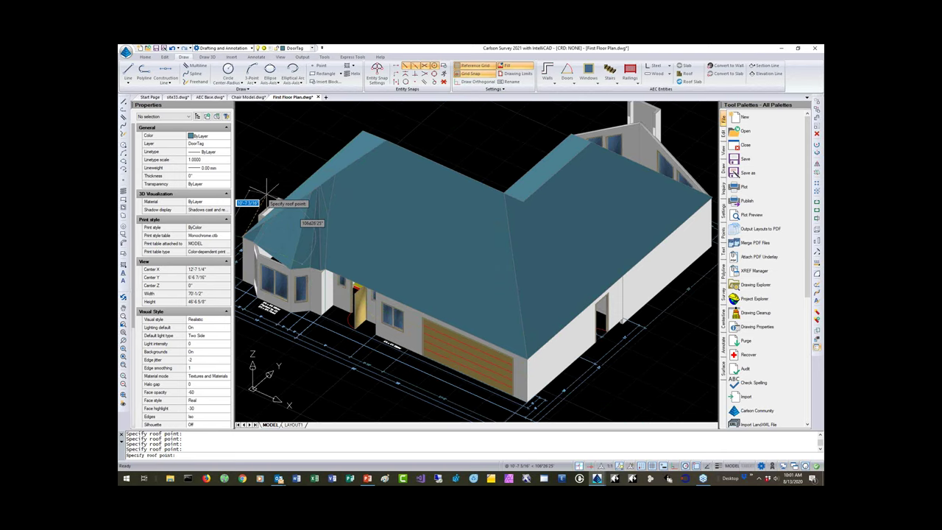
pyautogui.press('Return')
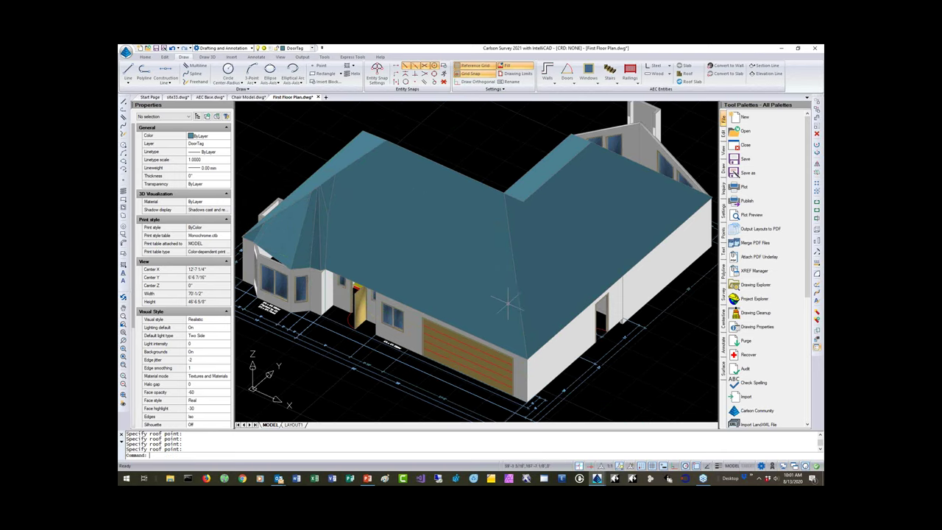
# - Try to select the roof near the chimney end of the house
pyautogui.keyDown('shift'); pyautogui.moveTo(507, 302); pyautogui.dragTo(443, 249, button='middle'); pyautogui.keyUp('shift')
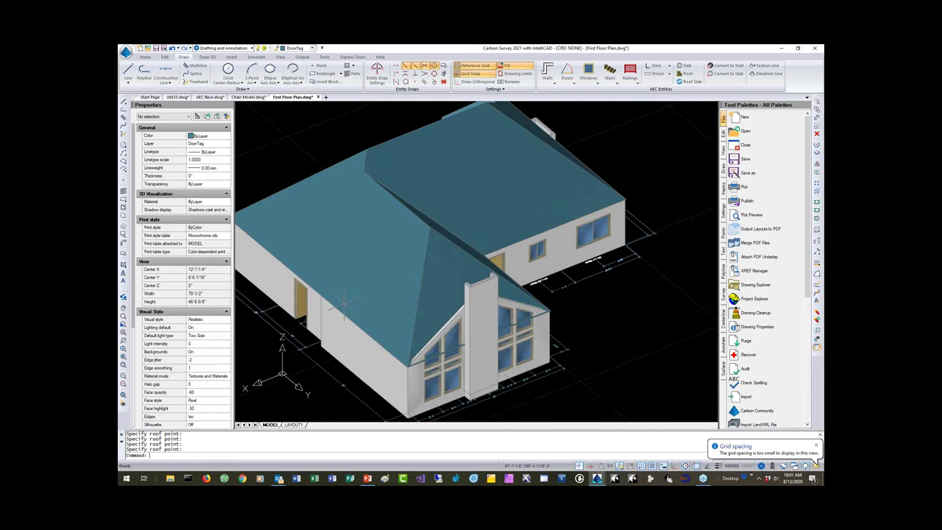
pyautogui.click(446, 234)
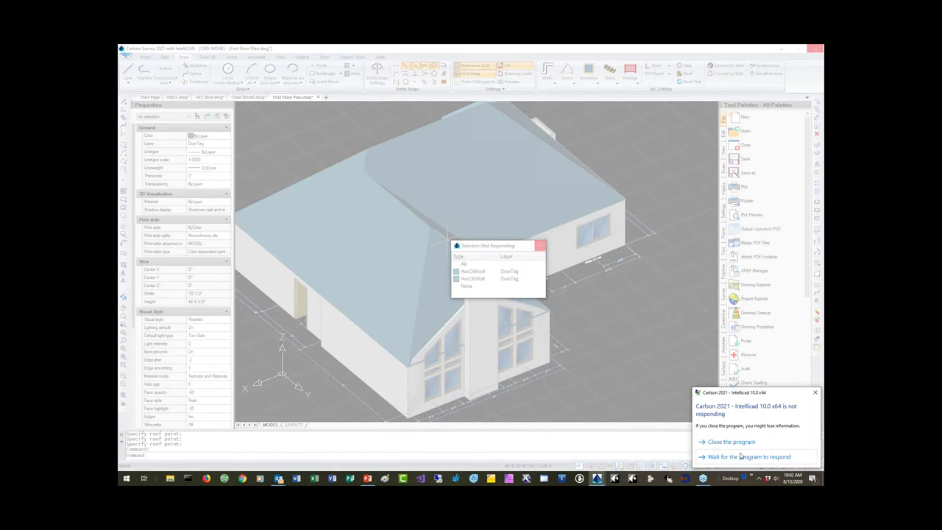
# - Close the unresponsive Carlson program, start a new session, and cancel the problem report
pyautogui.click(731, 441)
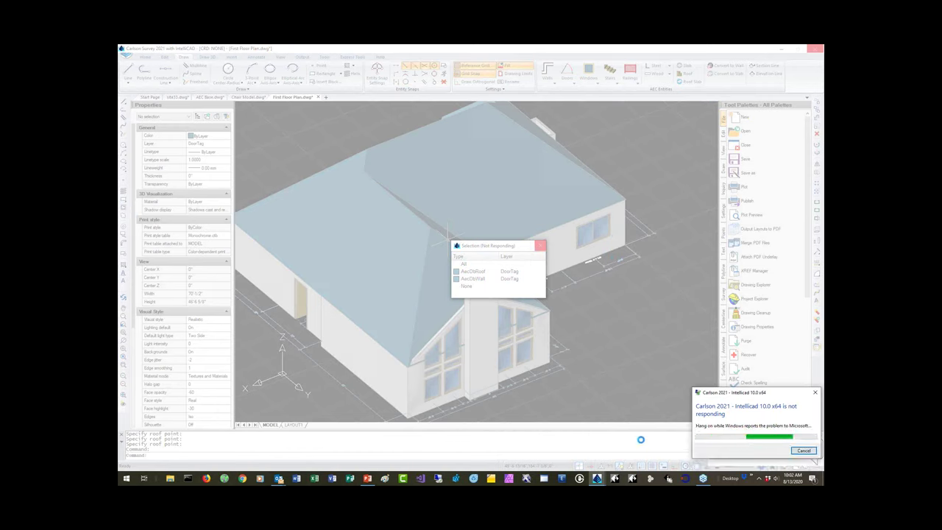
pyautogui.rightClick(597, 480)
pyautogui.click(610, 462)
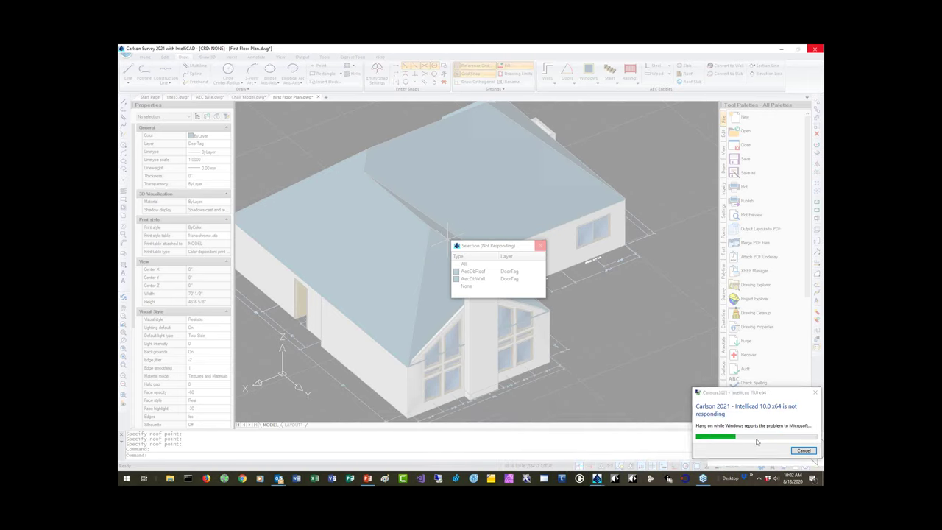
pyautogui.click(803, 451)
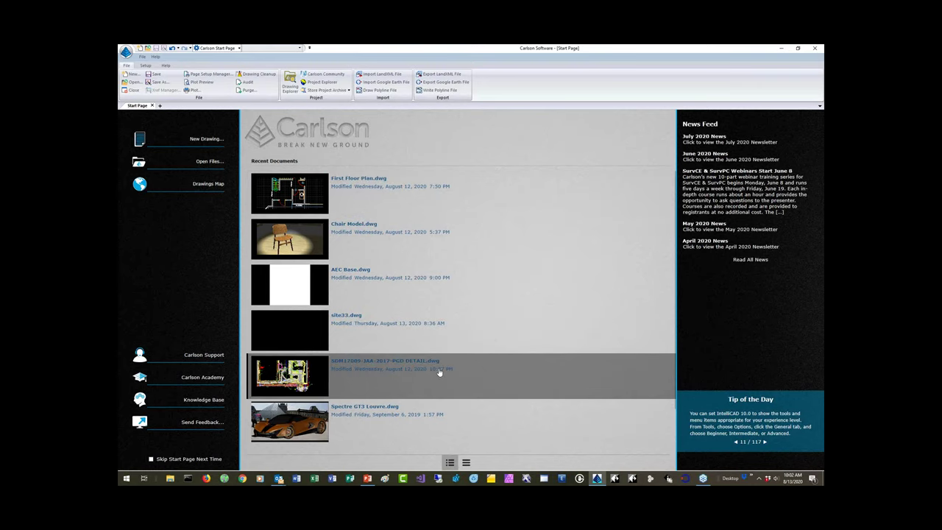
# - Open the recent drawing 1344468729.dgn from the Start Page and dismiss the demo mode notice
pyautogui.scroll(-1, 434, 296)
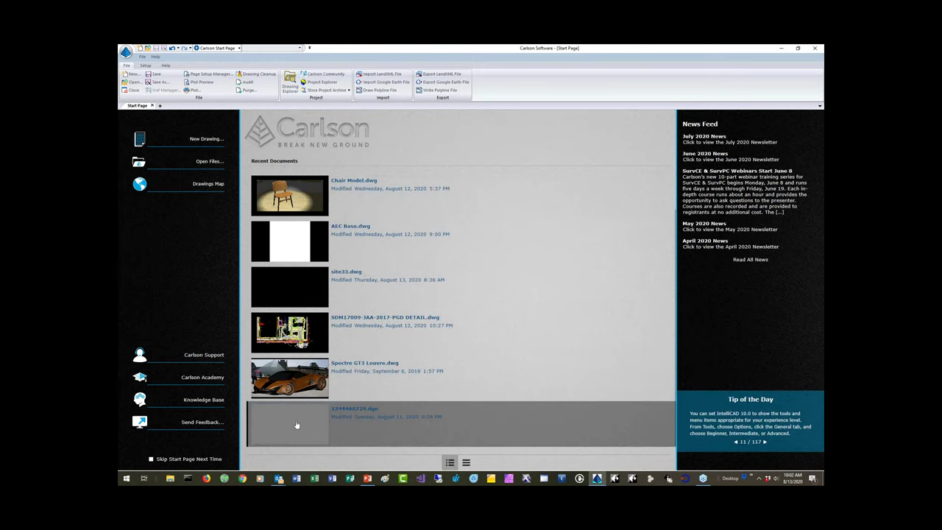
pyautogui.click(437, 315)
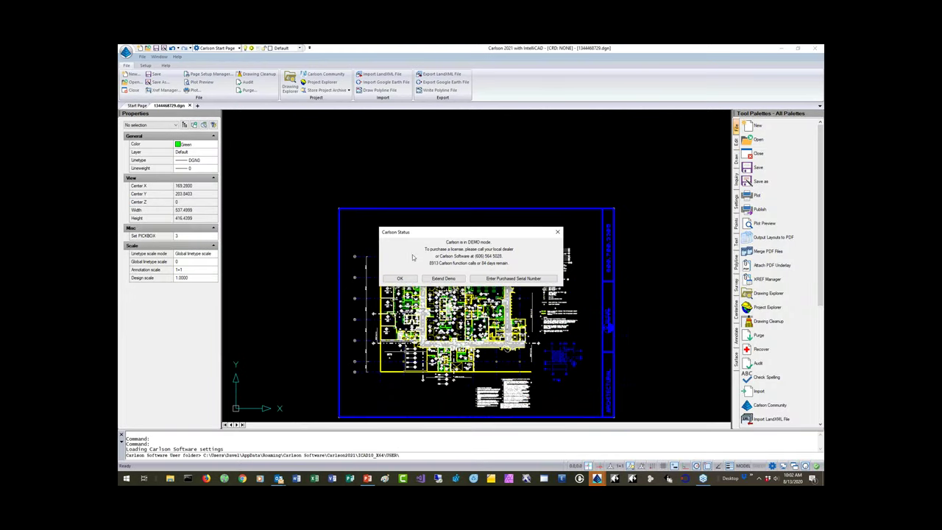
pyautogui.click(399, 278)
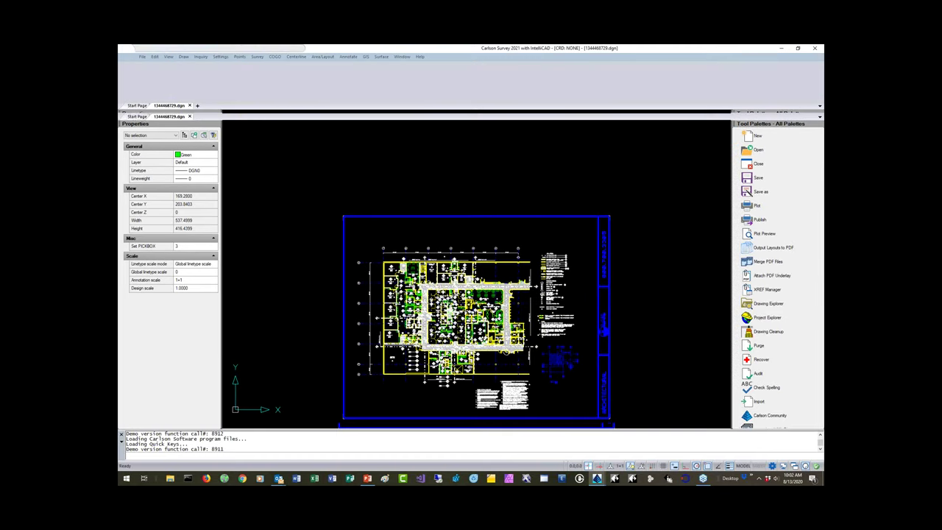
# - Examine the room layout, walls and annotations of the DGN floor plan up close
pyautogui.scroll(7, 483, 325)
pyautogui.moveTo(471, 313); pyautogui.dragTo(530, 280, button='middle')
pyautogui.scroll(-2, 530, 280)
pyautogui.scroll(-5, 471, 295)
pyautogui.scroll(4, 471, 294)
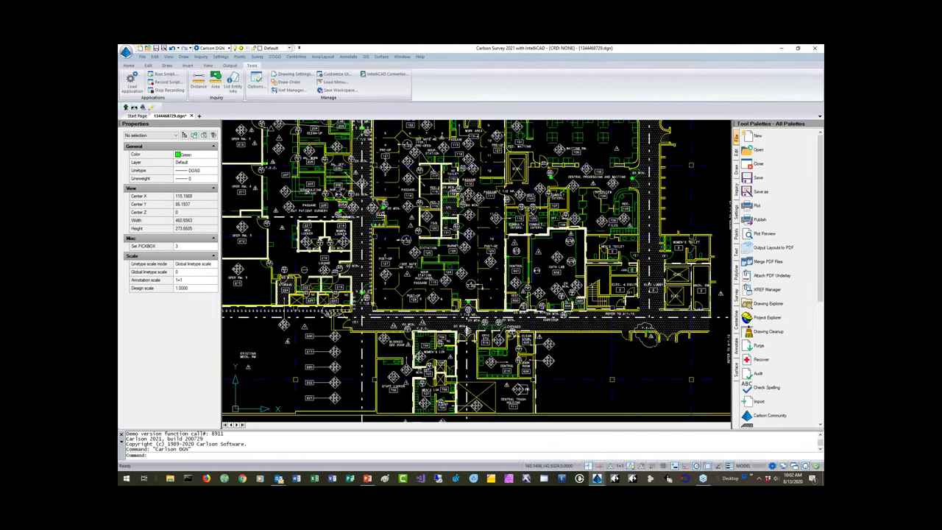
# - Hide the menu bar above the ribbon and clear the accidental selection window
pyautogui.scroll(-4, 471, 273)
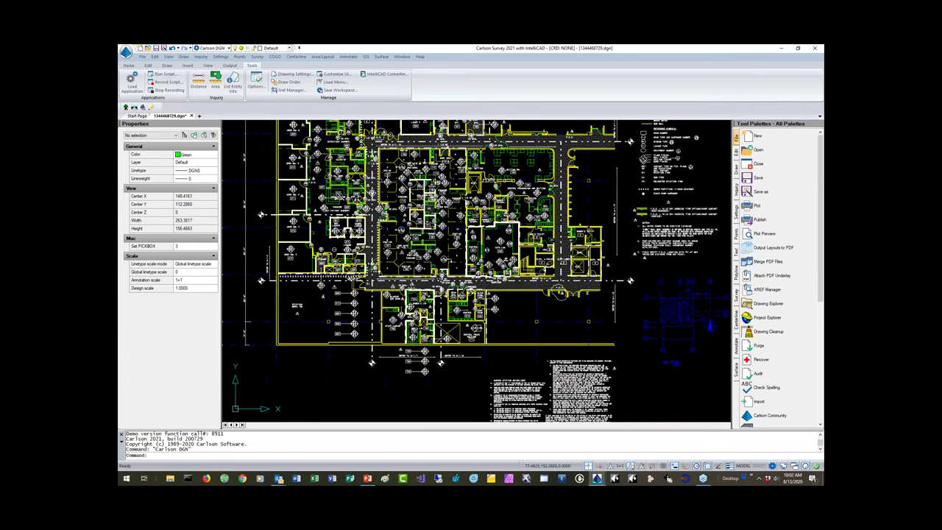
pyautogui.scroll(1, 265, 129)
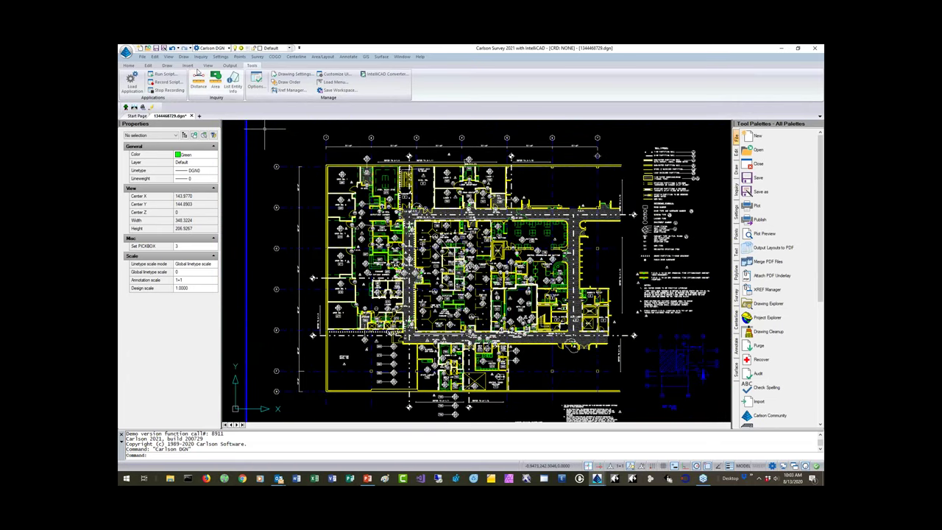
pyautogui.click(129, 66)
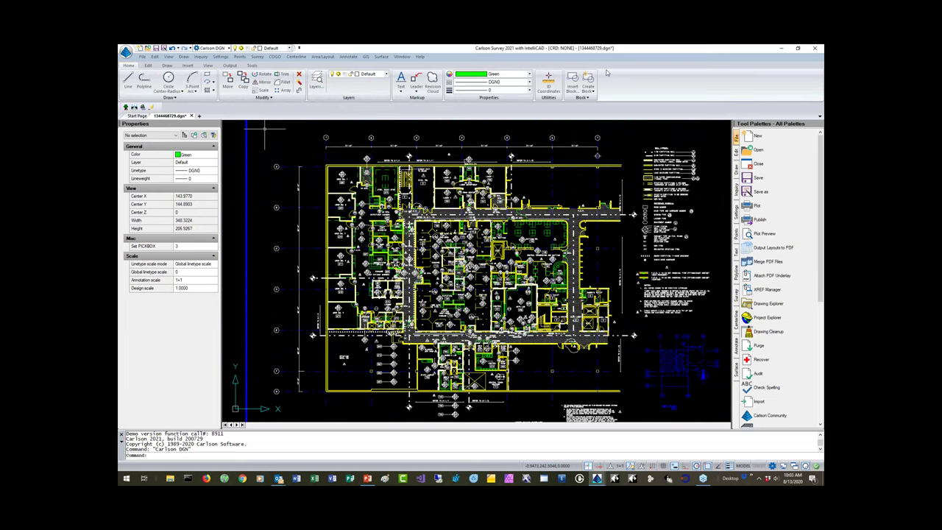
pyautogui.rightClick(647, 84)
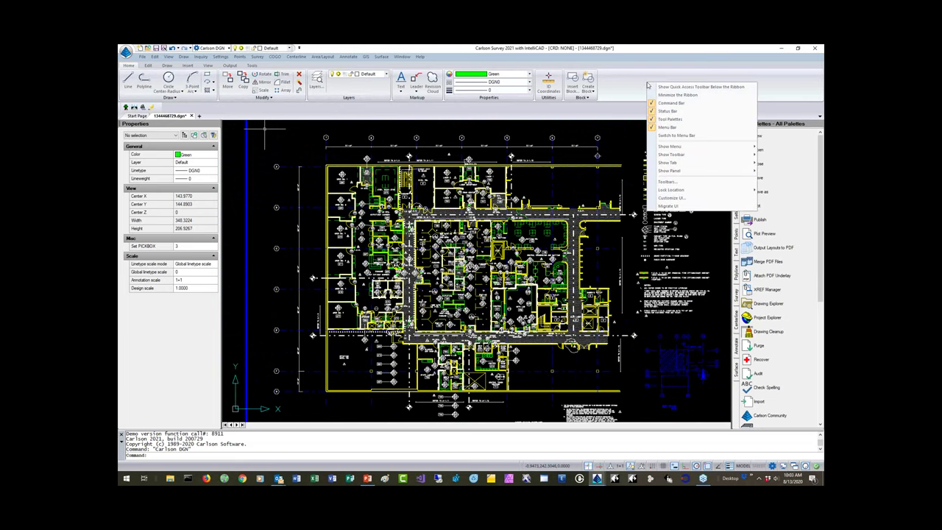
pyautogui.click(652, 128)
pyautogui.click(637, 140)
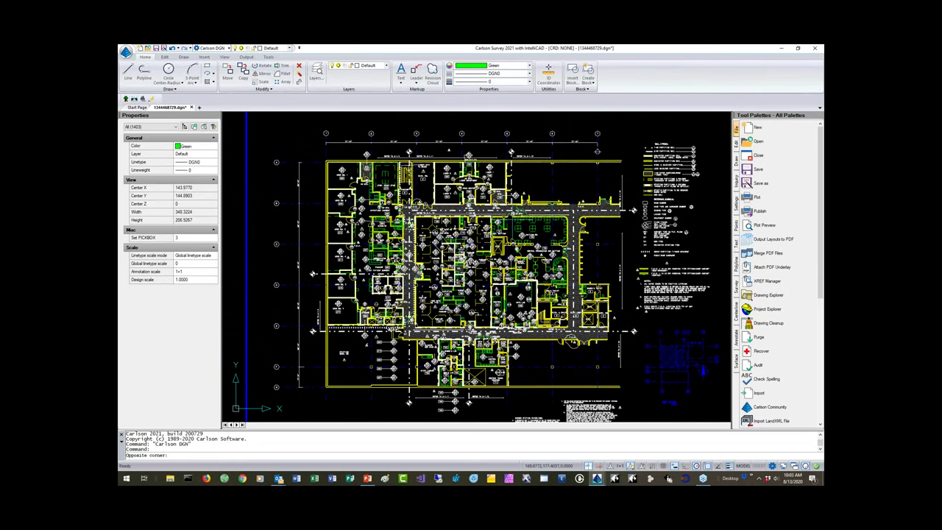
pyautogui.press('Escape')
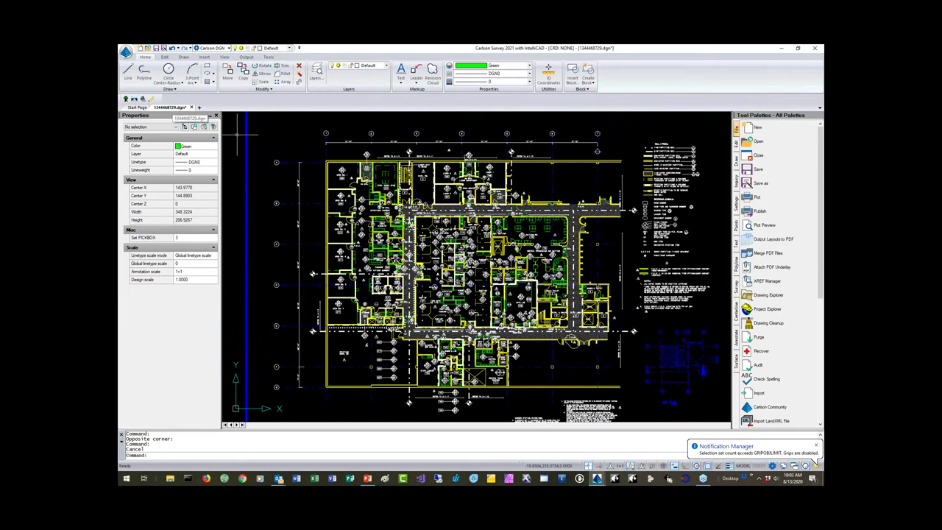
# - Erase the group of entities around the upper-right corner of the floor plan, including part of the corridor
pyautogui.click(631, 138)
pyautogui.click(494, 246)
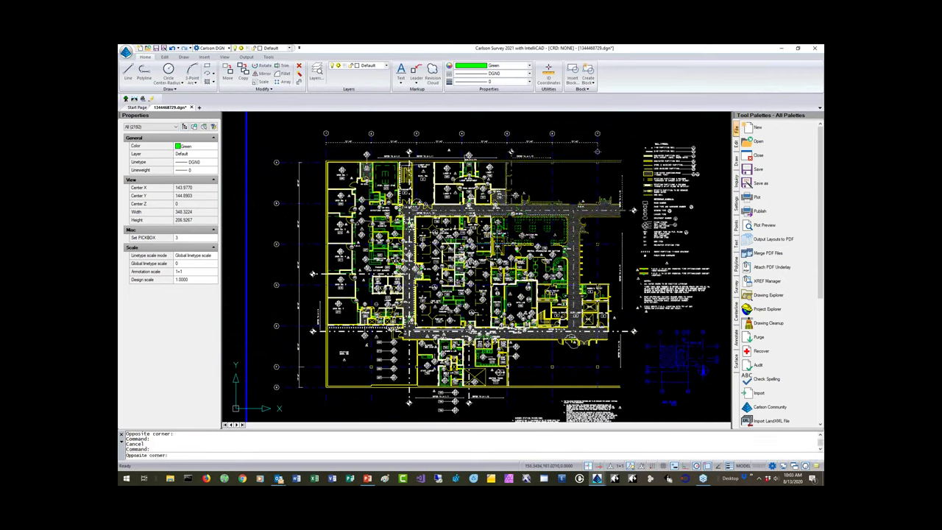
pyautogui.press('Delete')
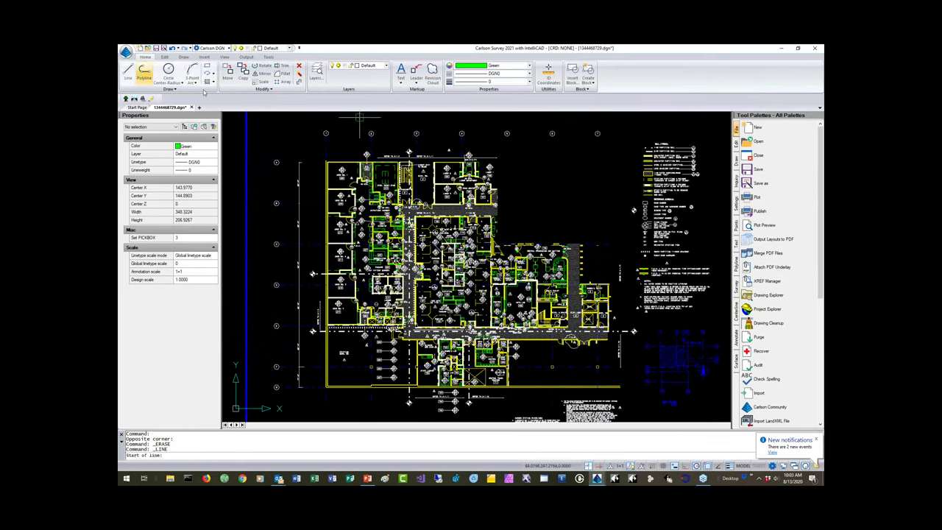
# - Try to draw a line across the cleared upper-right area of the floor plan
pyautogui.click(128, 72)
pyautogui.click(603, 168)
pyautogui.click(544, 208)
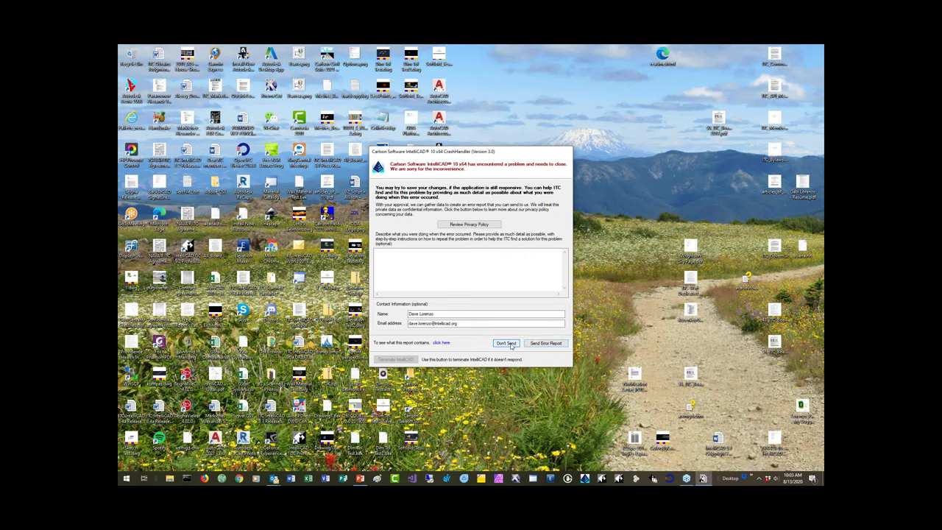
# - Dismiss the crash report without sending it, restart Carlson, and decline opening the automatically saved drawings
pyautogui.click(507, 343)
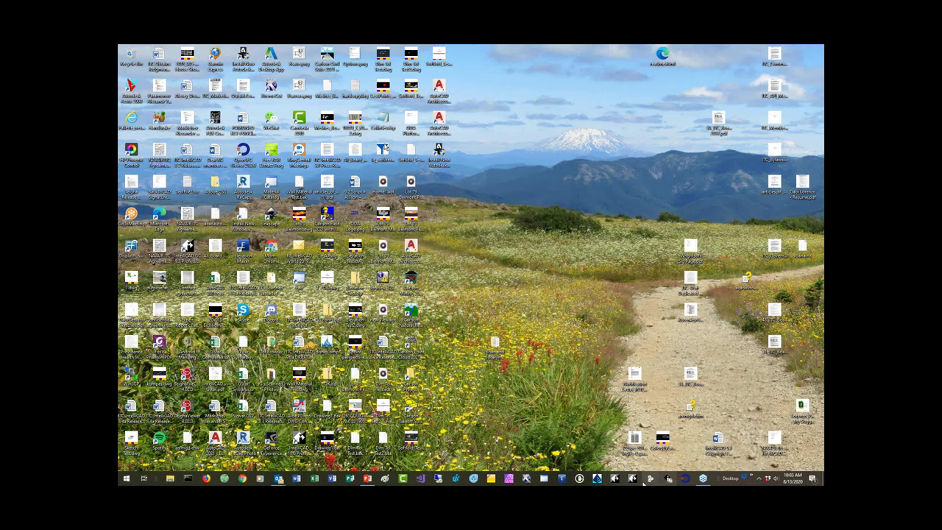
pyautogui.click(597, 479)
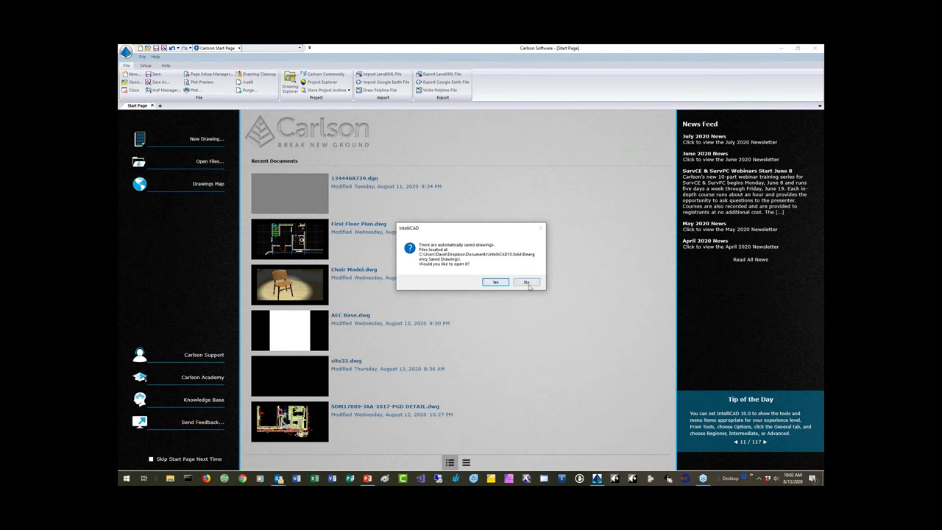
pyautogui.click(527, 284)
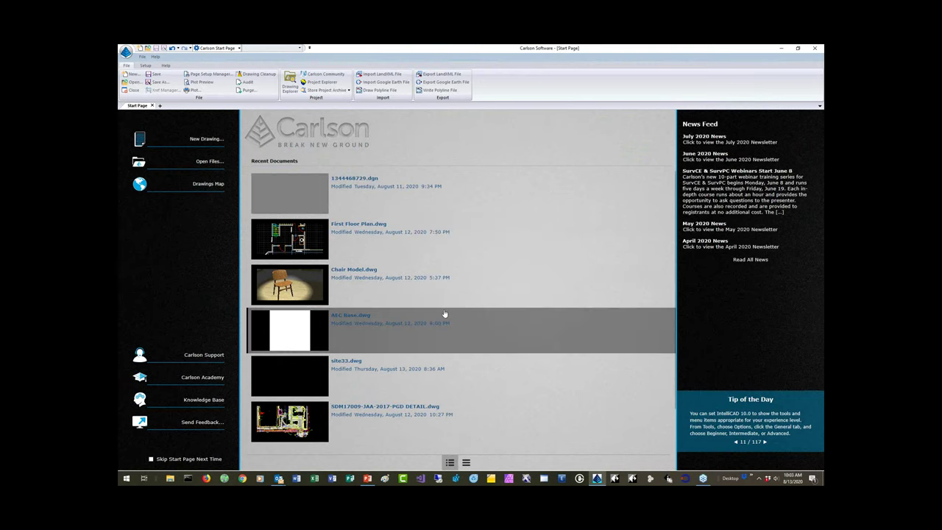
# - Reopen the recent drawing 1344468729.dgn, exiting the crash recovery wizard and dismissing the demo mode notice
pyautogui.scroll(-1, 404, 314)
pyautogui.scroll(1, 349, 274)
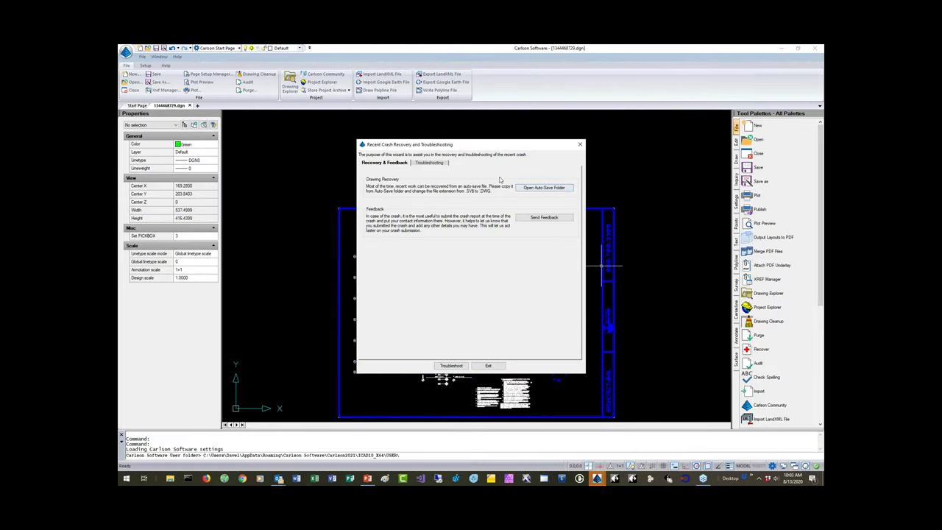
pyautogui.click(487, 366)
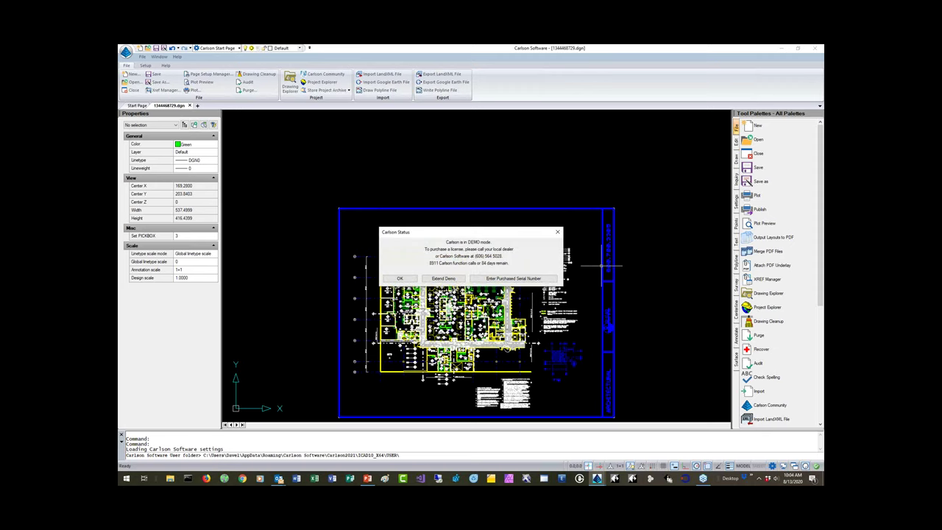
pyautogui.click(399, 279)
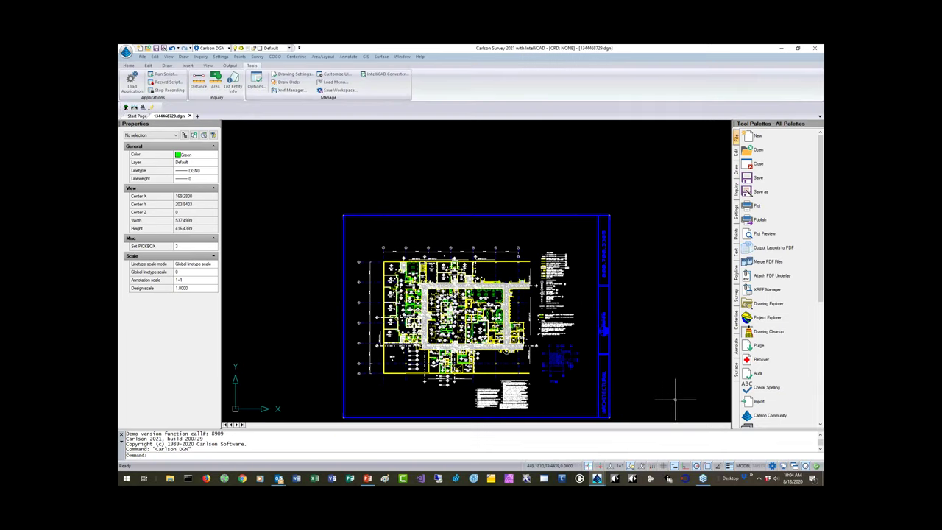
pyautogui.click(707, 466)
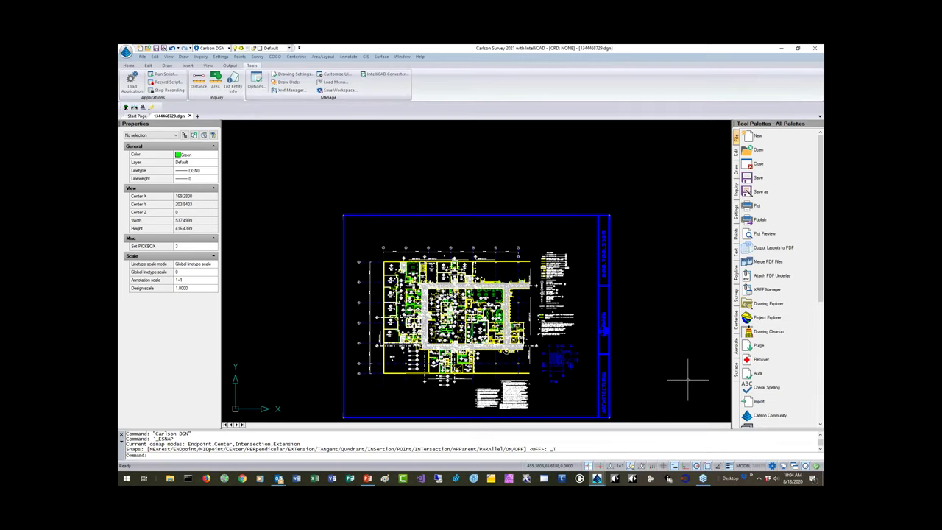
pyautogui.click(707, 466)
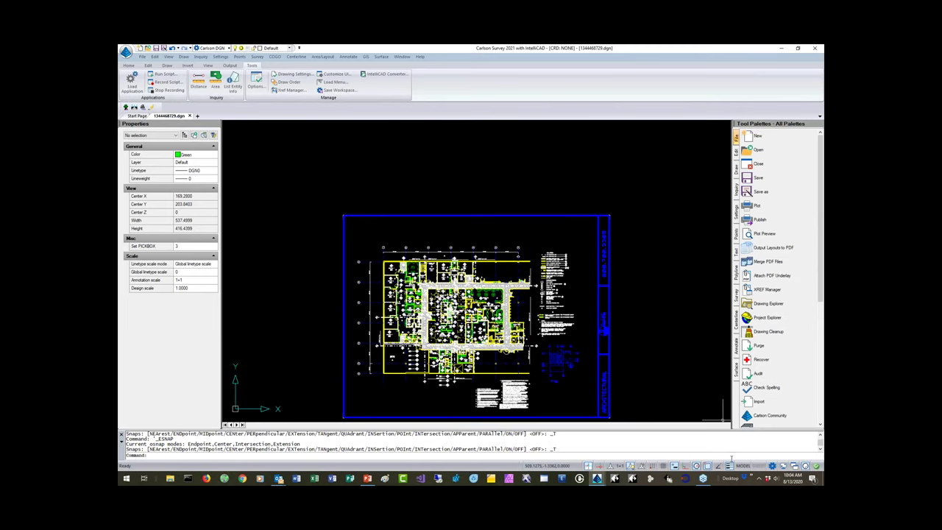
pyautogui.scroll(-3, 668, 293)
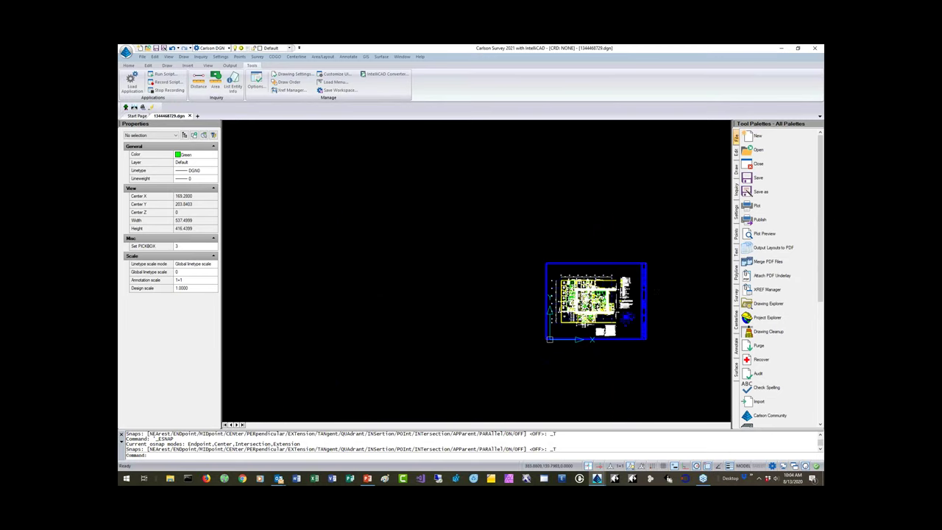
pyautogui.scroll(5, 656, 310)
pyautogui.scroll(2, 694, 399)
pyautogui.scroll(-3, 694, 390)
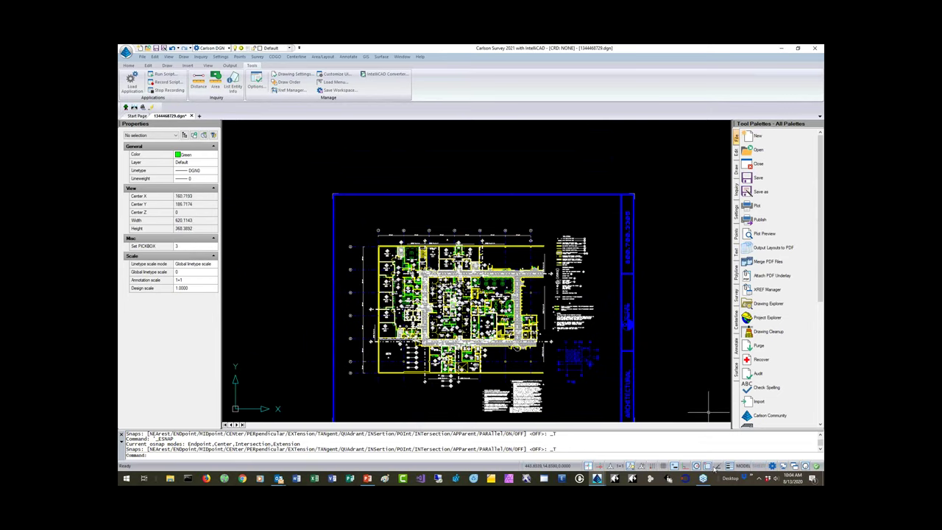
# - Turn off the Endpoint, Center and Extension entity snap modes in the drawing settings
pyautogui.rightClick(707, 466)
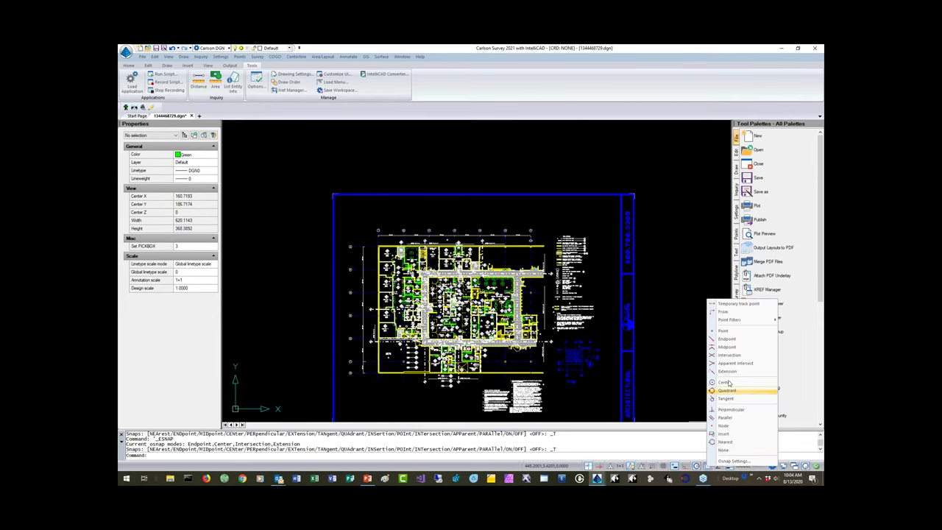
pyautogui.click(731, 461)
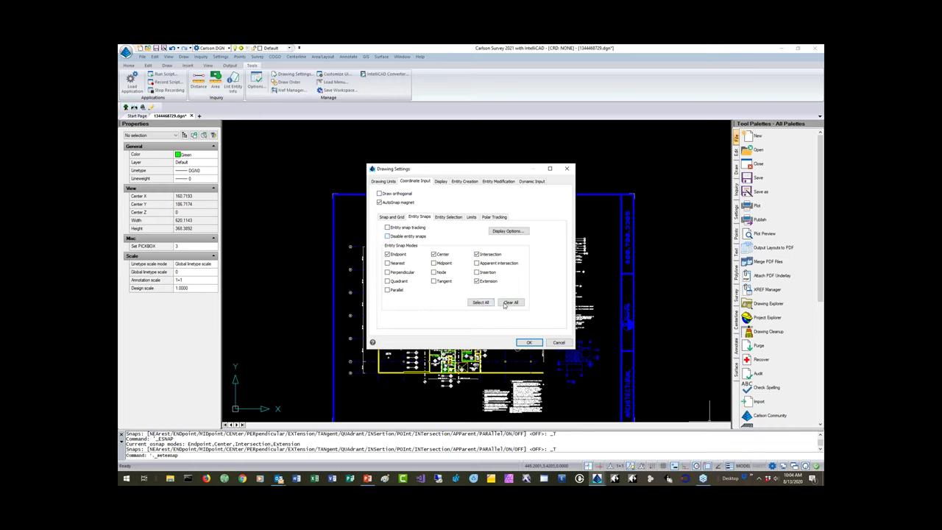
pyautogui.click(389, 255)
pyautogui.click(434, 255)
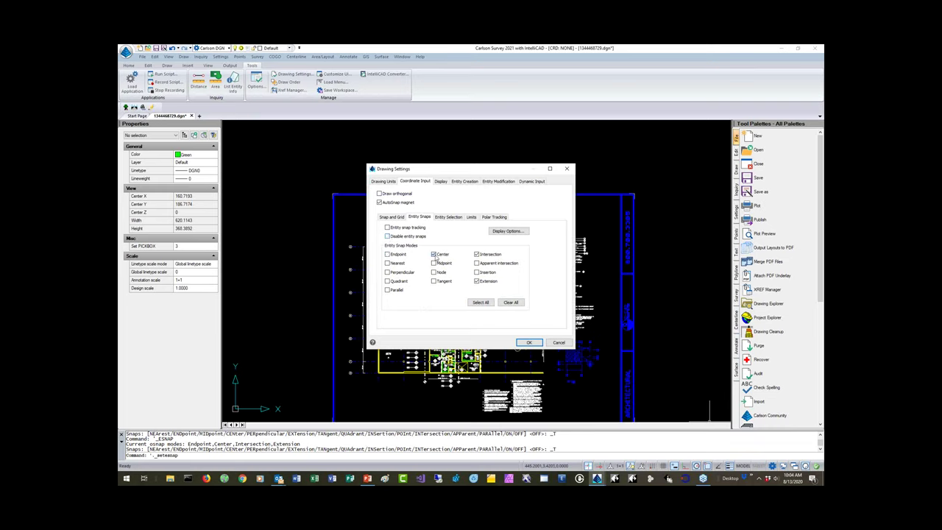
pyautogui.click(477, 281)
pyautogui.click(528, 343)
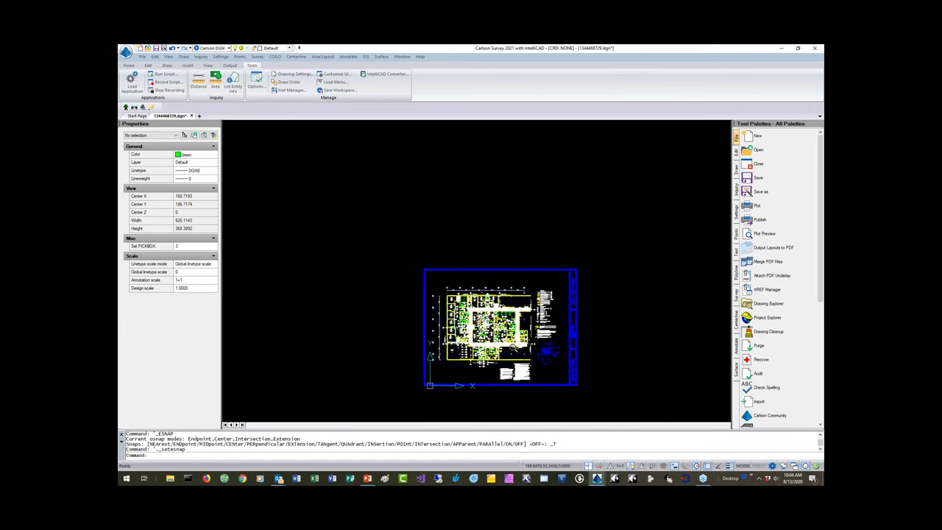
# - Examine the index and true color choices for the horizontal blue grid line, then close them without a change and deselect it
pyautogui.scroll(5, 515, 332)
pyautogui.scroll(-3, 515, 331)
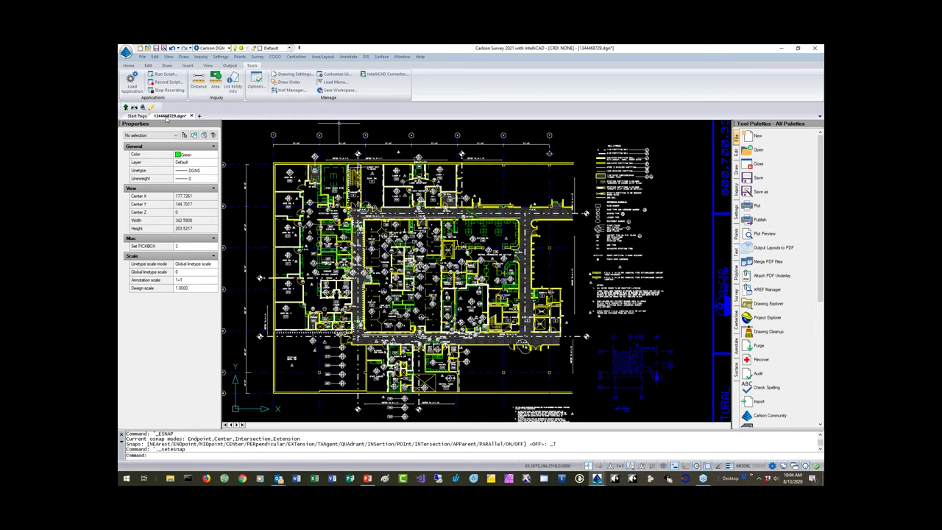
pyautogui.click(129, 65)
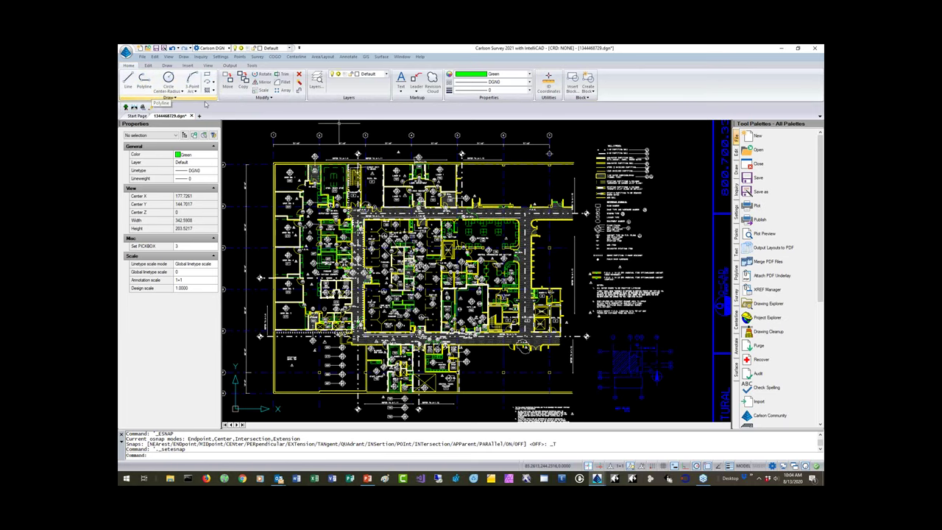
pyautogui.moveTo(406, 220); pyautogui.dragTo(451, 215, button='middle')
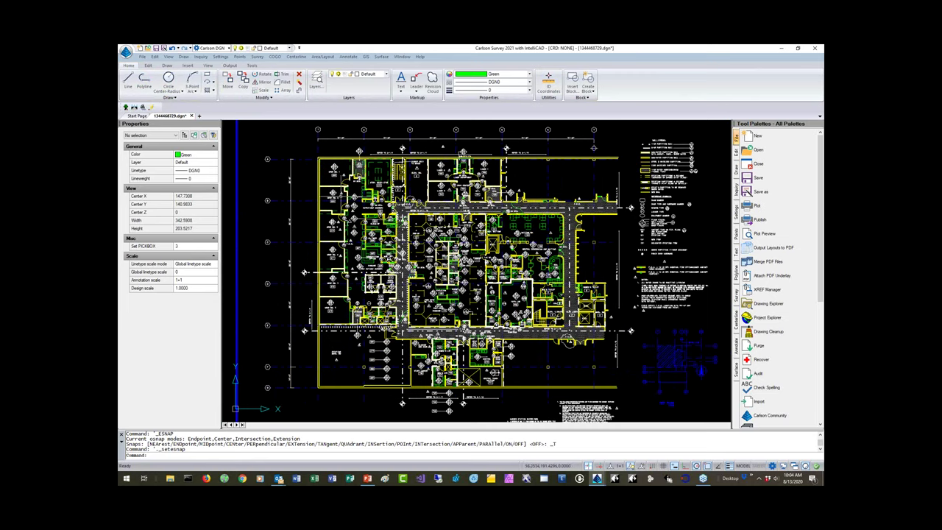
pyautogui.click(310, 200)
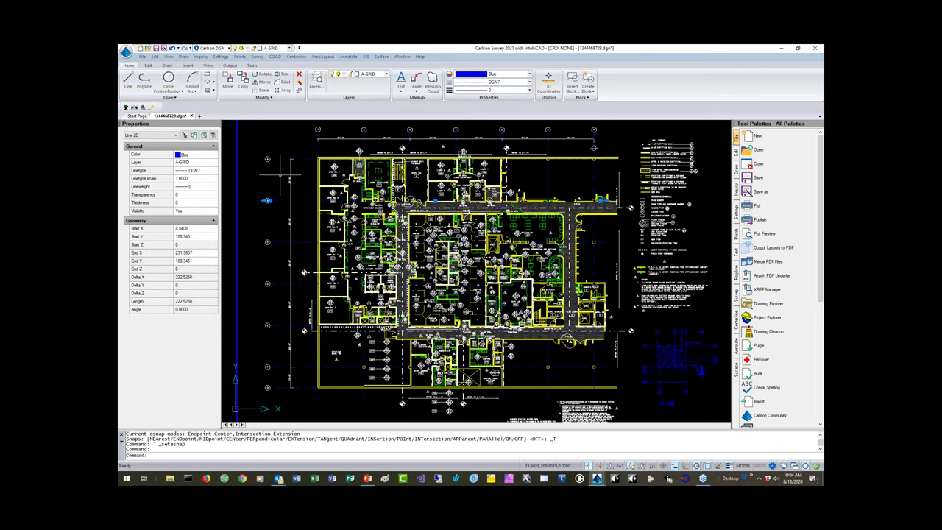
pyautogui.click(210, 156)
pyautogui.click(213, 156)
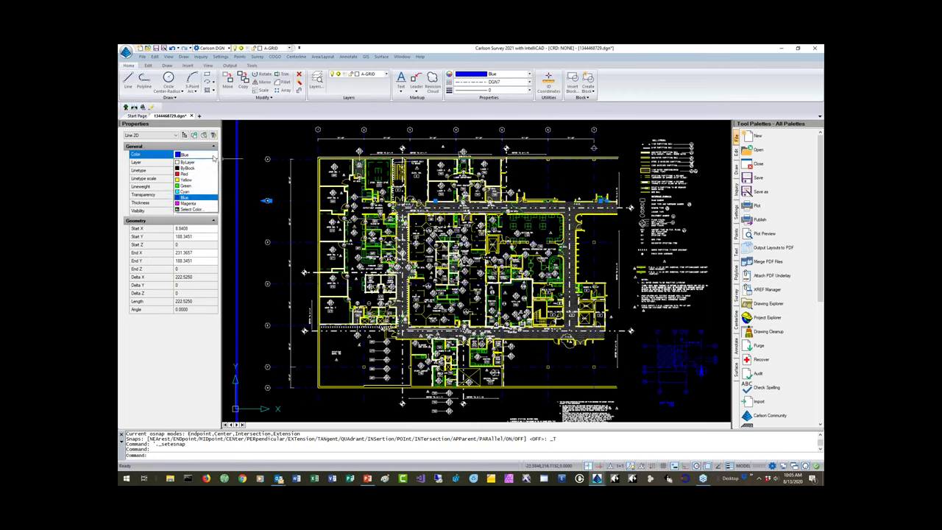
pyautogui.click(193, 210)
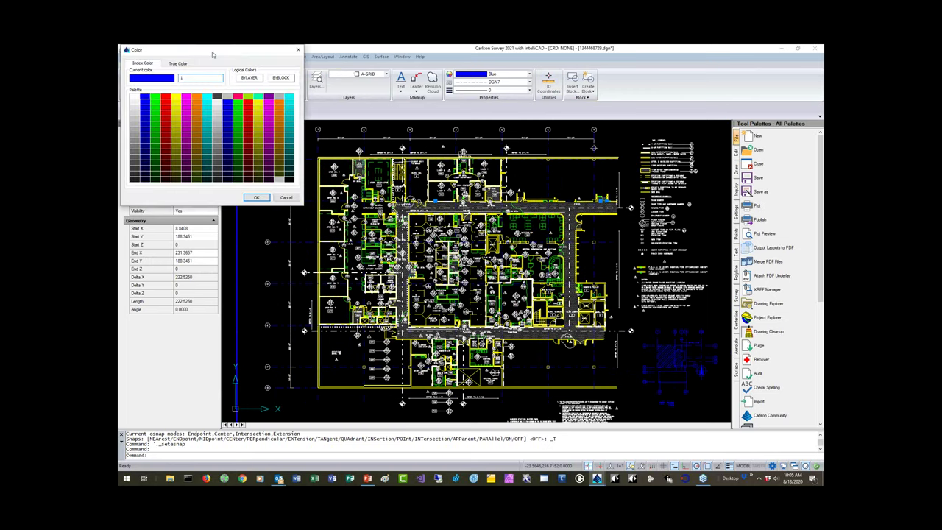
pyautogui.click(184, 64)
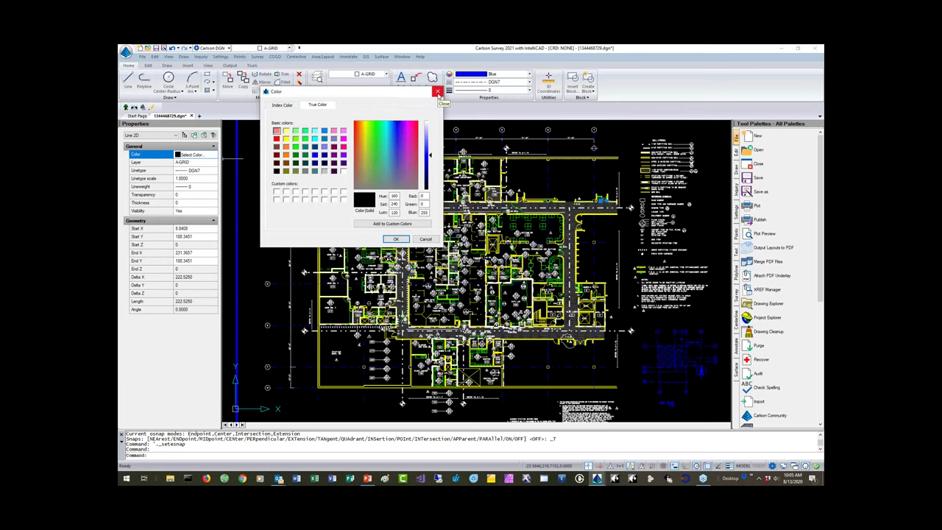
pyautogui.click(437, 92)
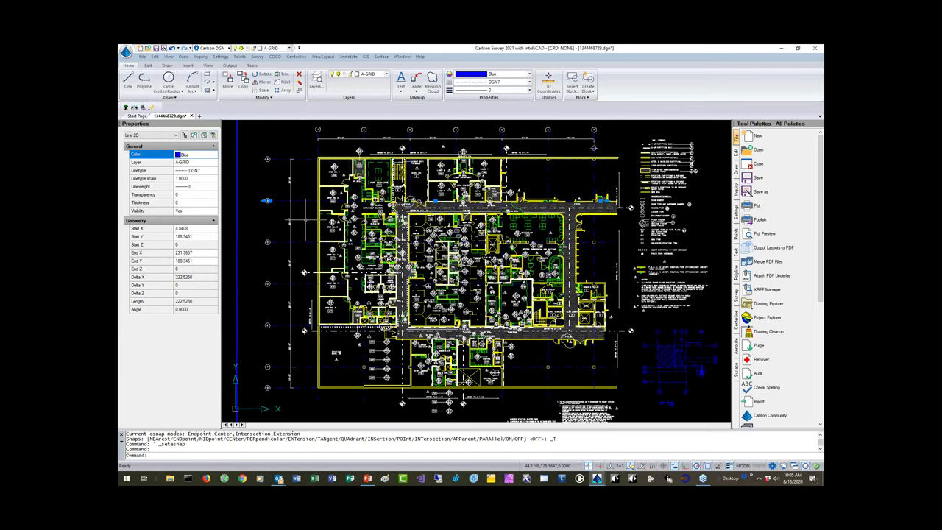
pyautogui.press('Escape')
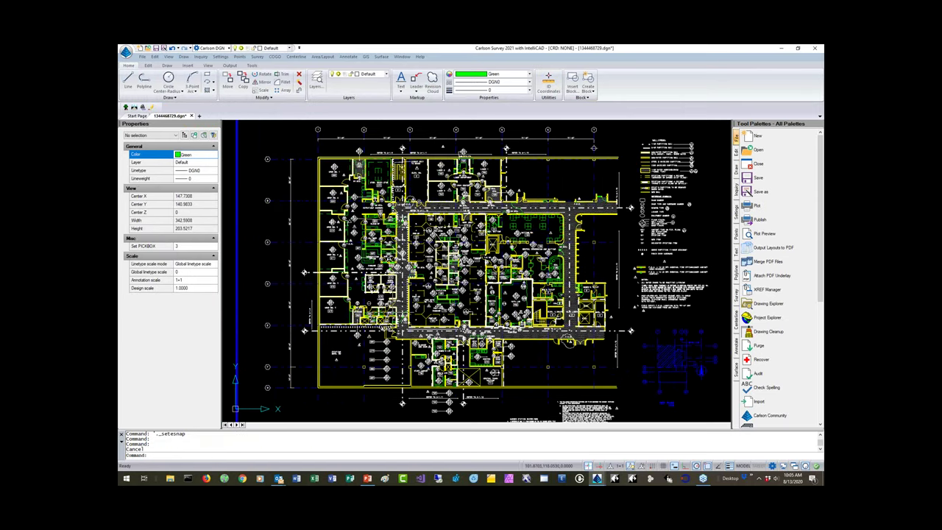
# - Erase the entities of the central processing and waiting area below waiting room 100
pyautogui.scroll(4, 447, 271)
pyautogui.click(692, 178)
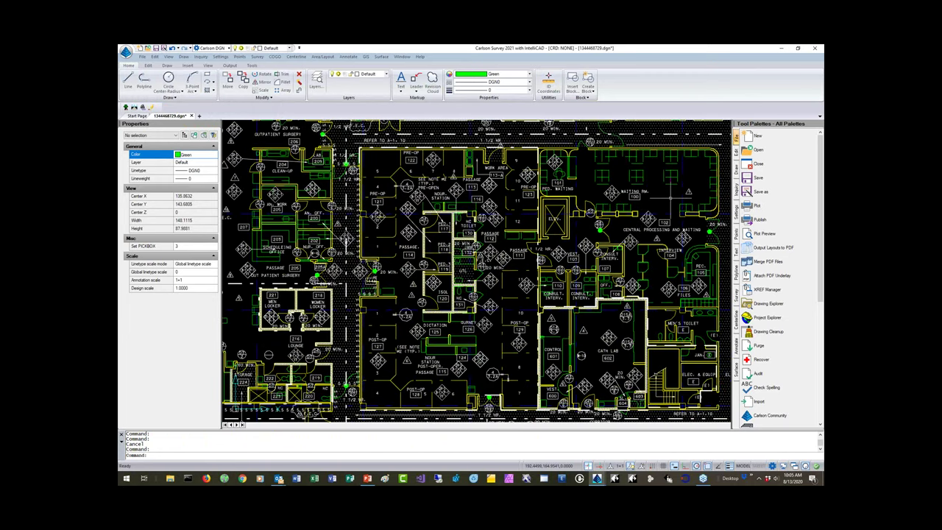
pyautogui.click(537, 294)
pyautogui.press('Delete')
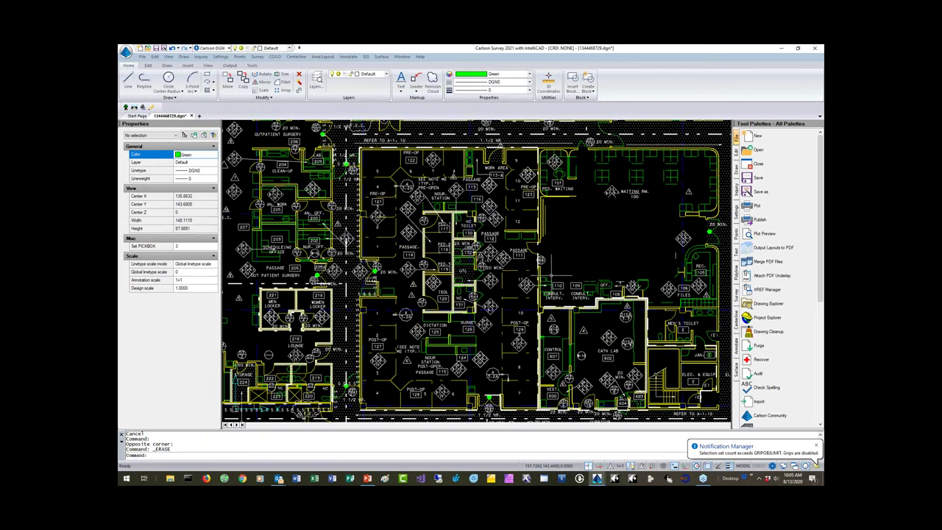
pyautogui.moveTo(595, 253); pyautogui.dragTo(445, 263, button='middle')
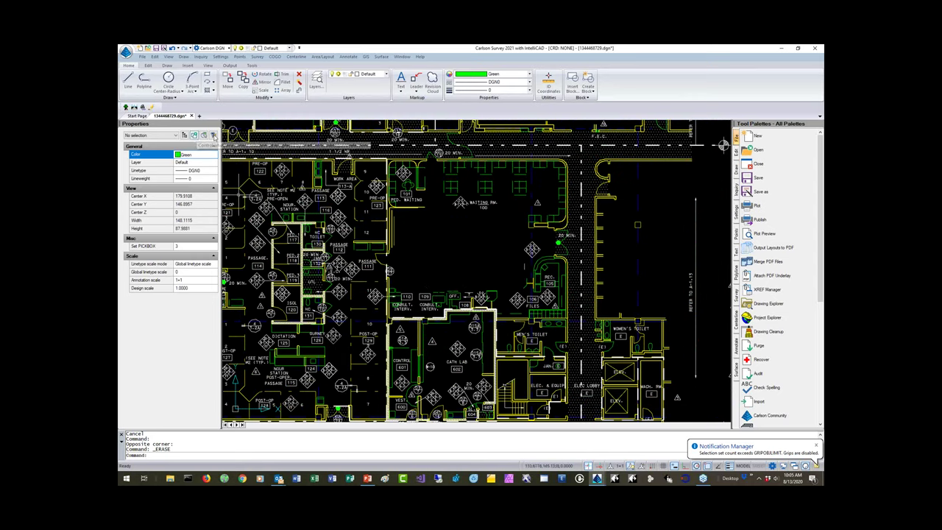
# - Select all green and red entities in the floor plan using the Selection Filter's color criteria
pyautogui.click(213, 136)
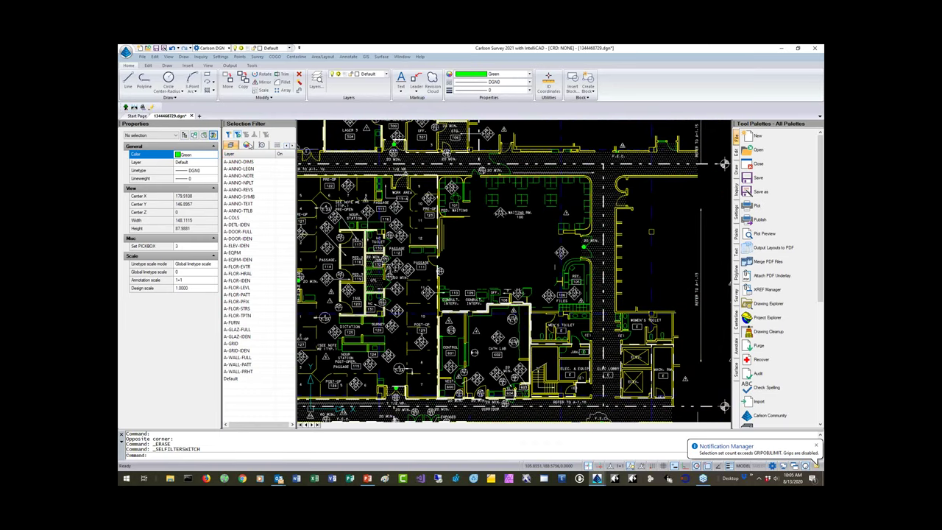
pyautogui.click(245, 145)
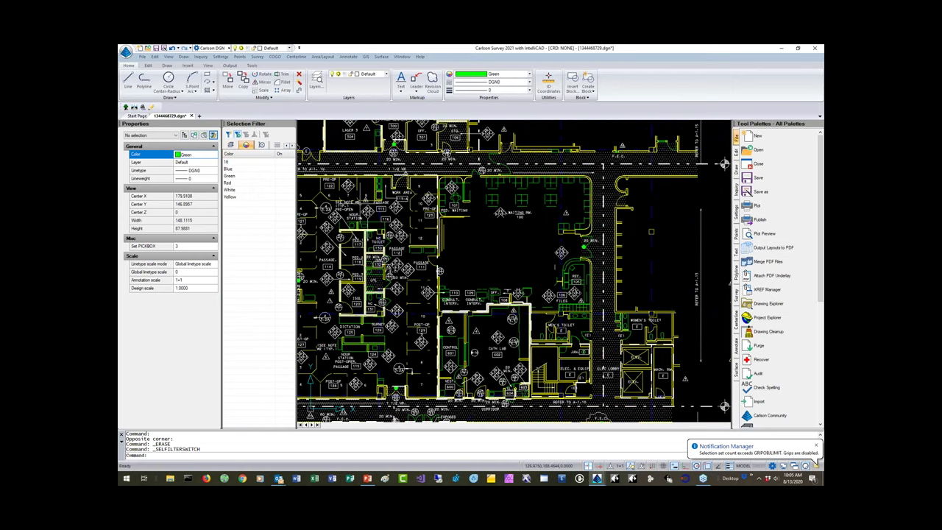
pyautogui.click(250, 180)
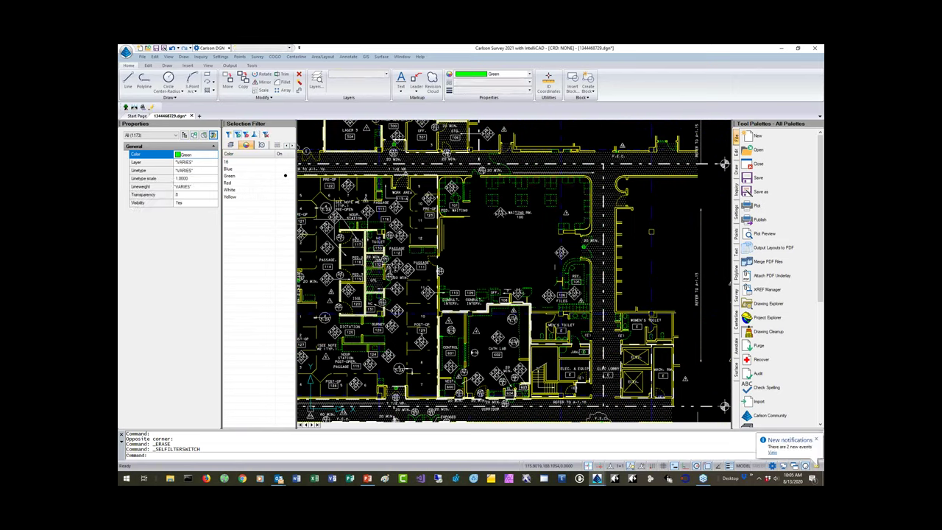
pyautogui.click(247, 183)
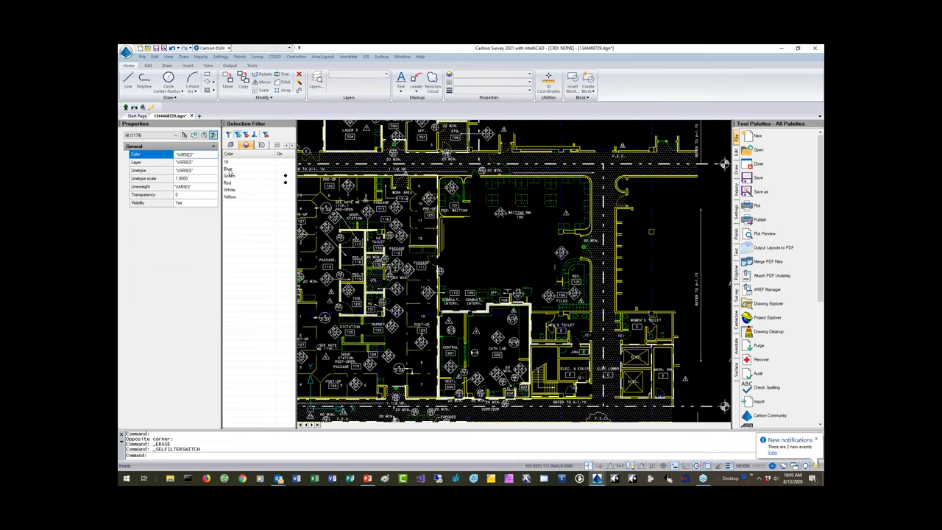
# - Examine which layers and entity types the filtered selection contains, close the Selection Filter and clear the selection
pyautogui.click(230, 146)
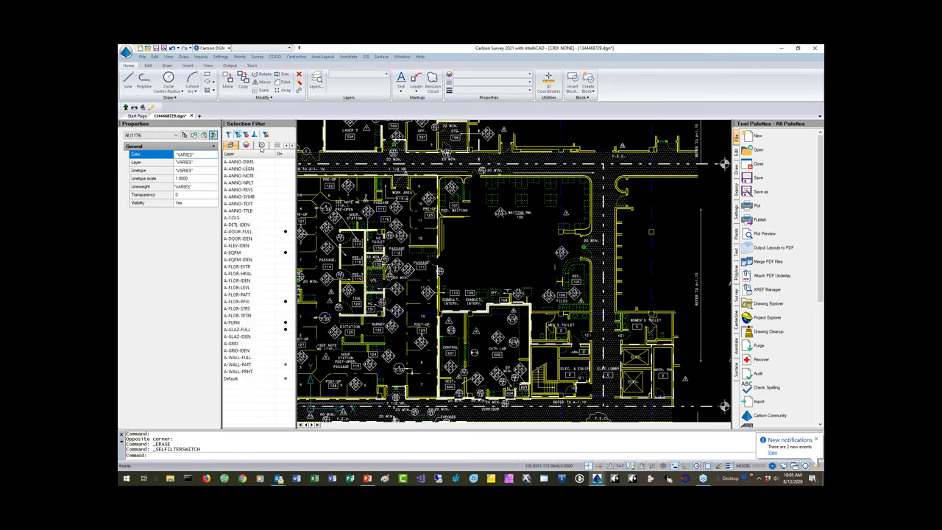
pyautogui.click(262, 145)
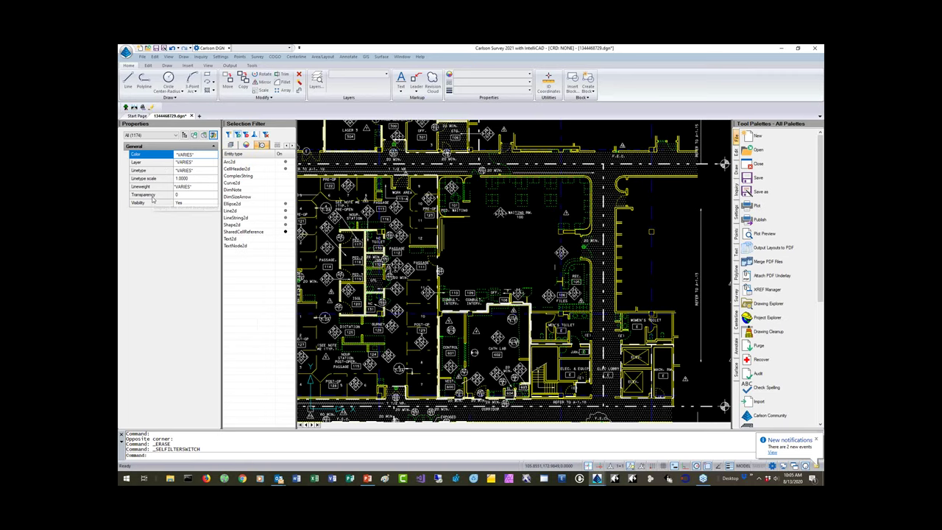
pyautogui.click(291, 123)
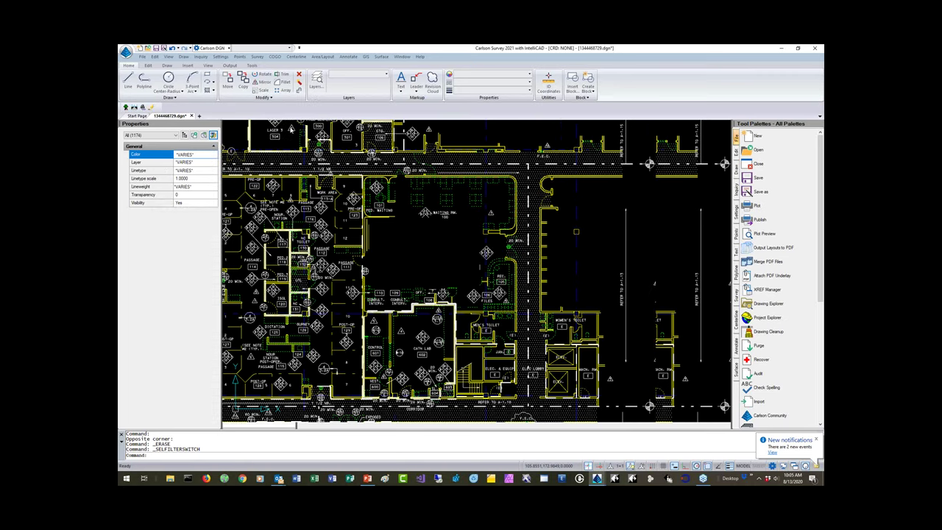
pyautogui.scroll(2, 266, 257)
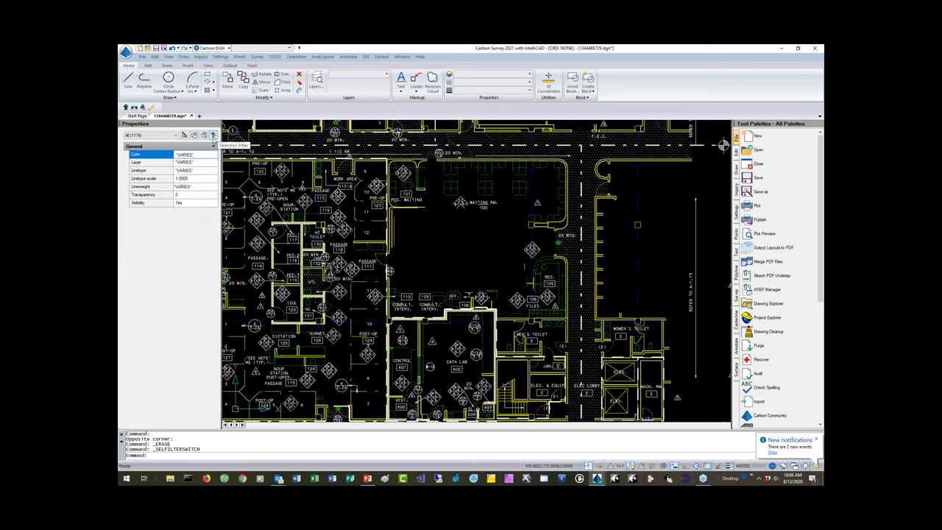
pyautogui.click(213, 135)
pyautogui.press('Escape')
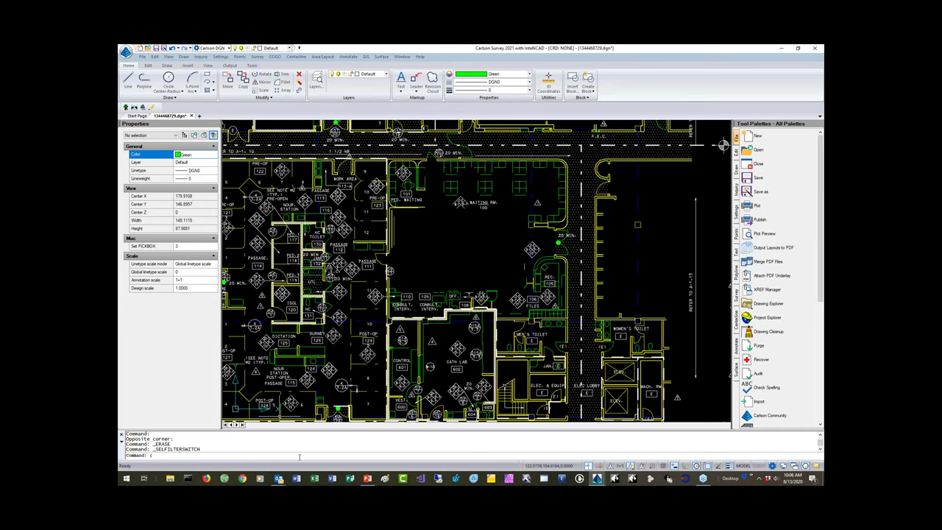
# - Try to evaluate the LISP expressions (entsel (car (entget))) and (entget) on the command line
pyautogui.write('t')
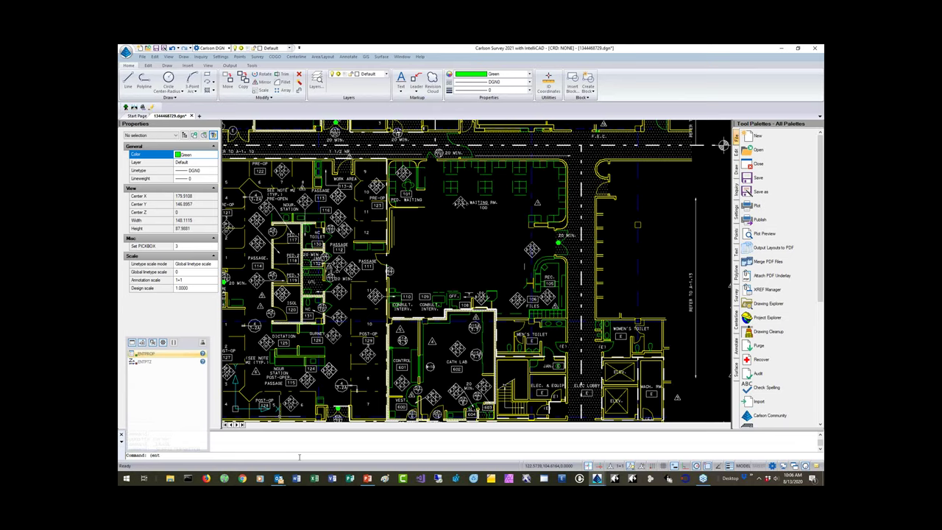
pyautogui.write('sel (c')
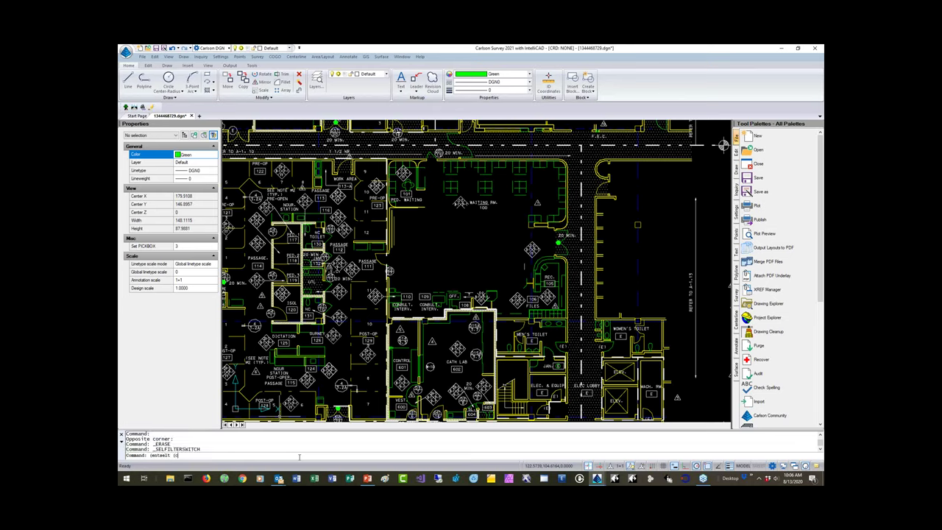
pyautogui.write('ar (entget)))')
pyautogui.press('Return')
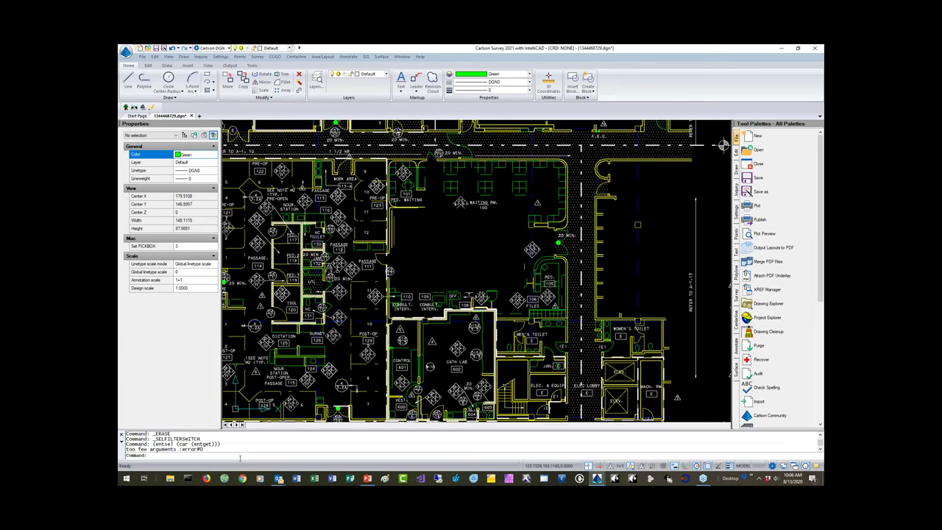
pyautogui.write('(entget)')
pyautogui.press('Return')
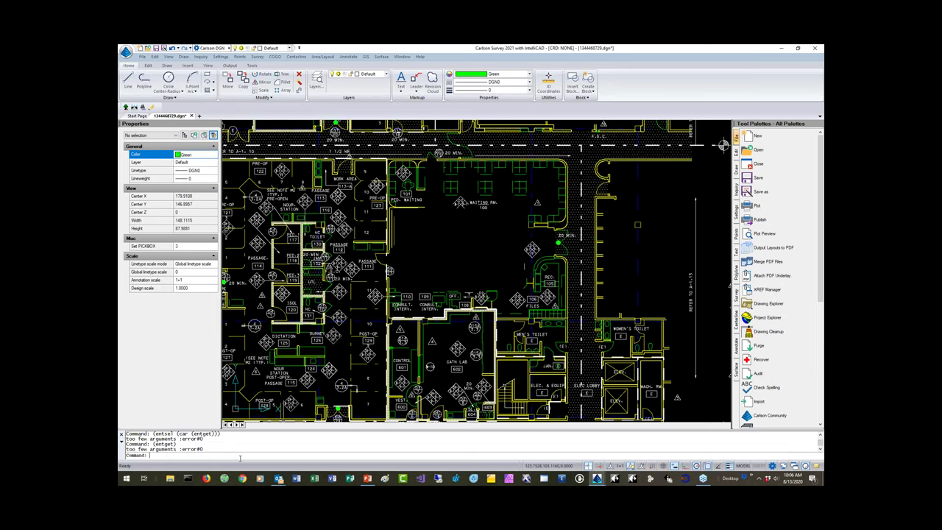
pyautogui.press('Escape')
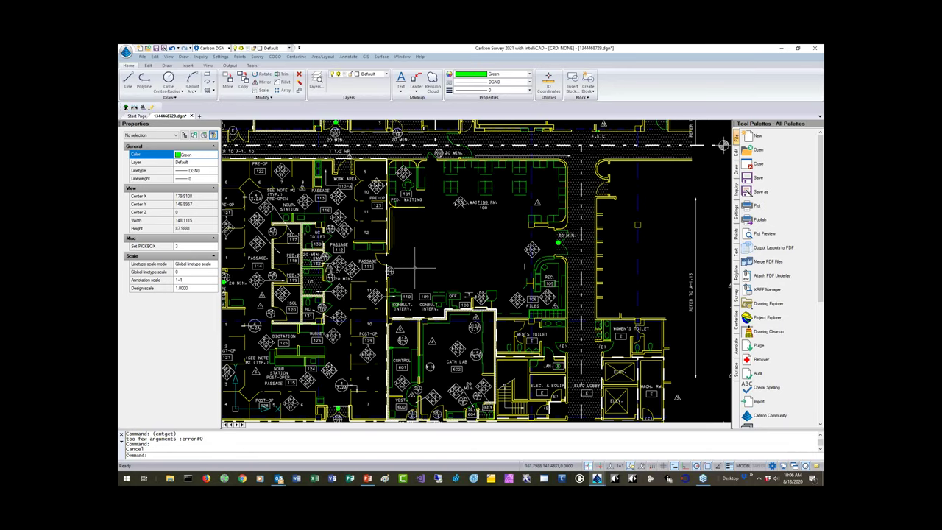
pyautogui.scroll(-3, 414, 269)
pyautogui.scroll(5, 415, 268)
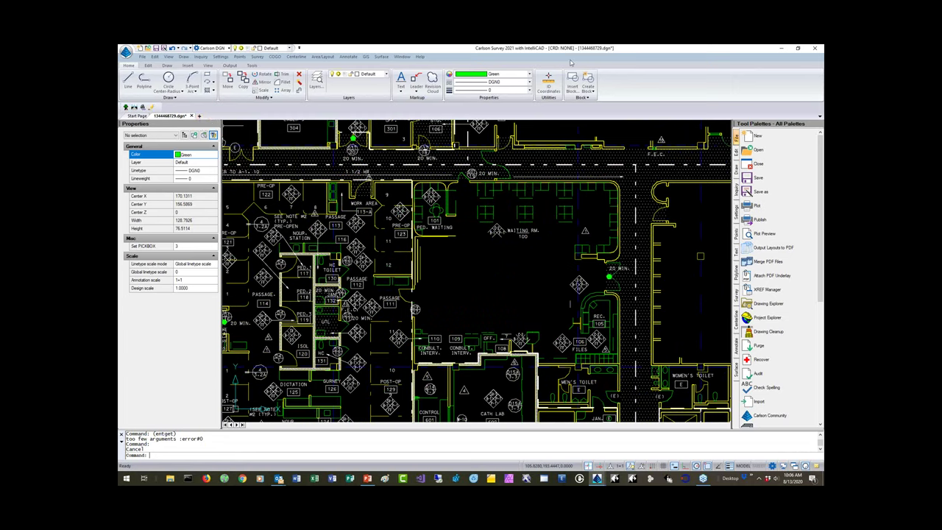
pyautogui.rightClick(640, 84)
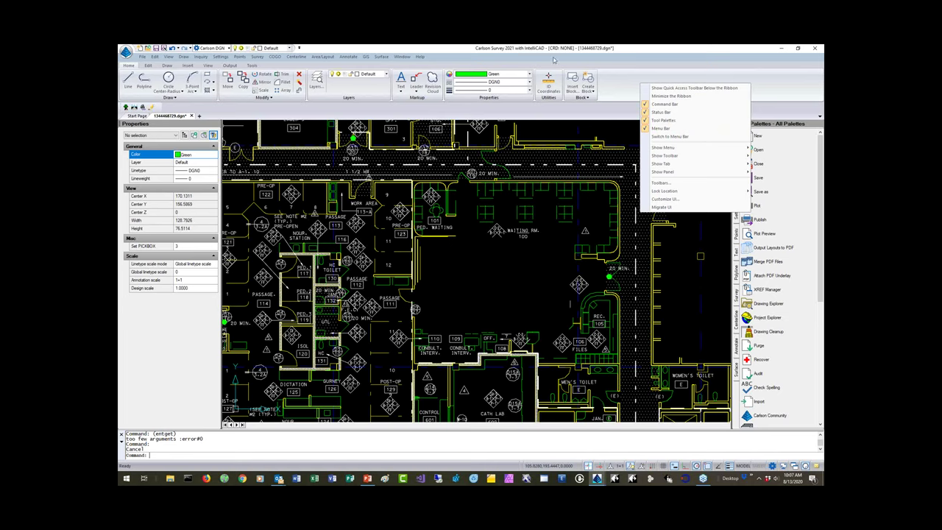
pyautogui.click(437, 51)
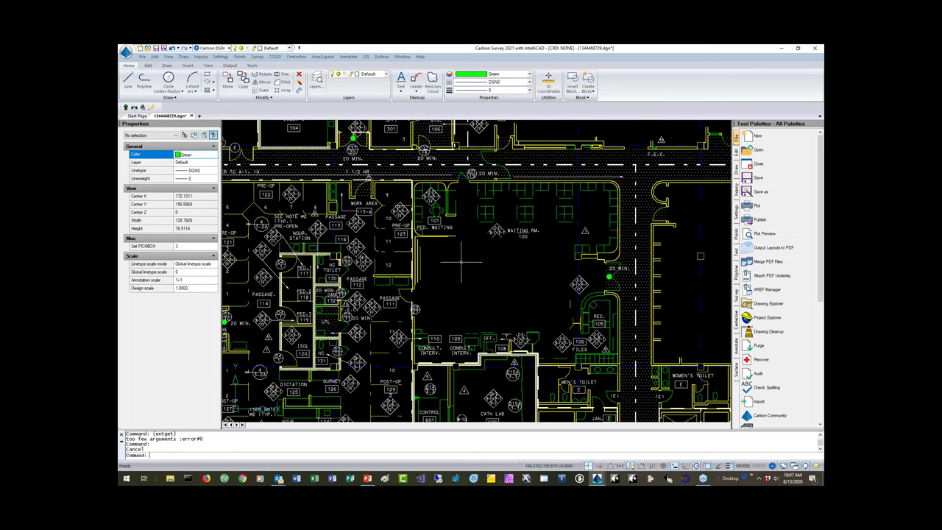
# - Regenerate the drawing display with the corridor north of waiting room 100 in view
pyautogui.scroll(4, 462, 261)
pyautogui.scroll(-2, 461, 261)
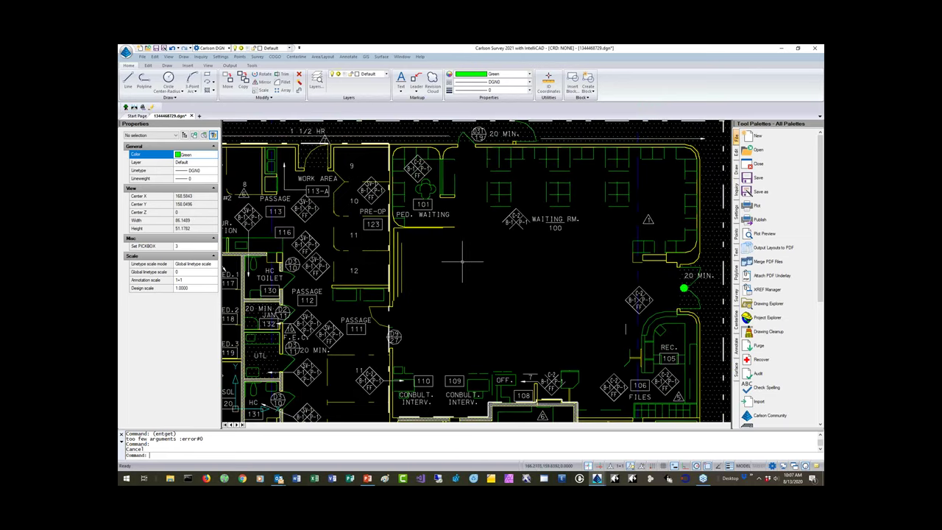
pyautogui.moveTo(497, 213)
pyautogui.mouseDown(button='middle')
pyautogui.moveTo(449, 278)
pyautogui.moveTo(362, 328)
pyautogui.mouseUp(button='middle')
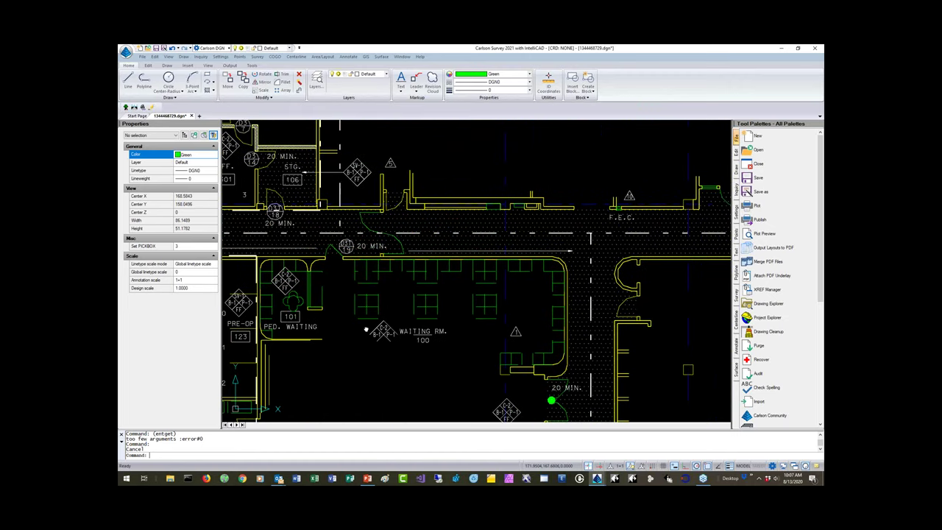
pyautogui.moveTo(486, 187); pyautogui.dragTo(518, 227, button='middle')
pyautogui.scroll(1, 518, 227)
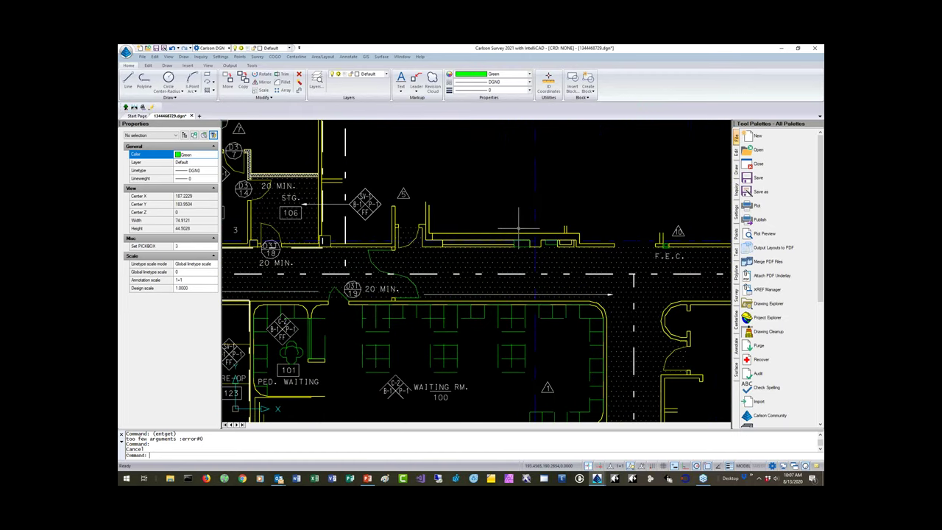
pyautogui.write('regen')
pyautogui.press('Return')
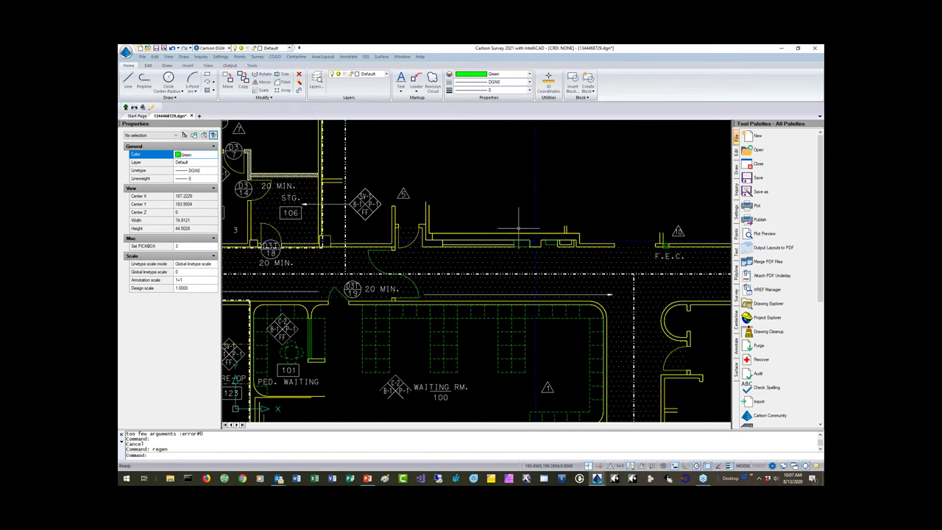
pyautogui.scroll(-2, 503, 200)
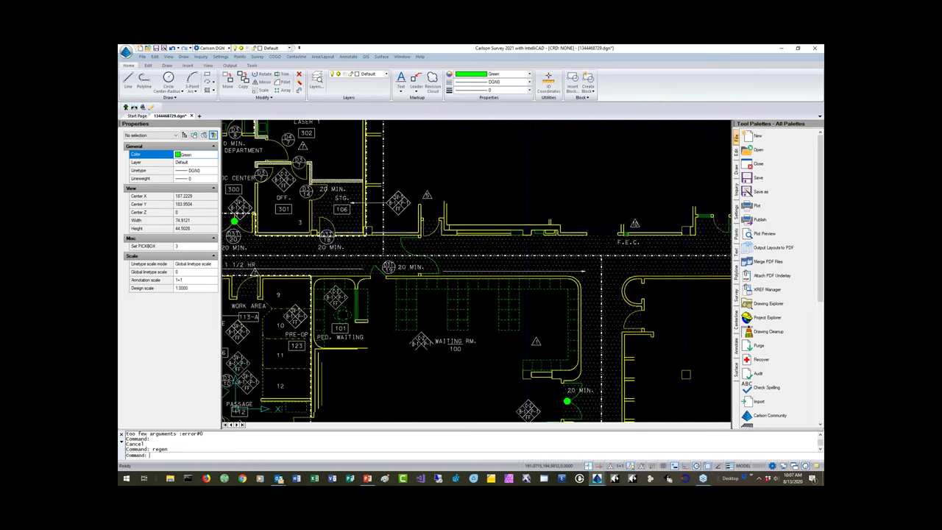
pyautogui.scroll(-2, 504, 196)
pyautogui.scroll(2, 469, 135)
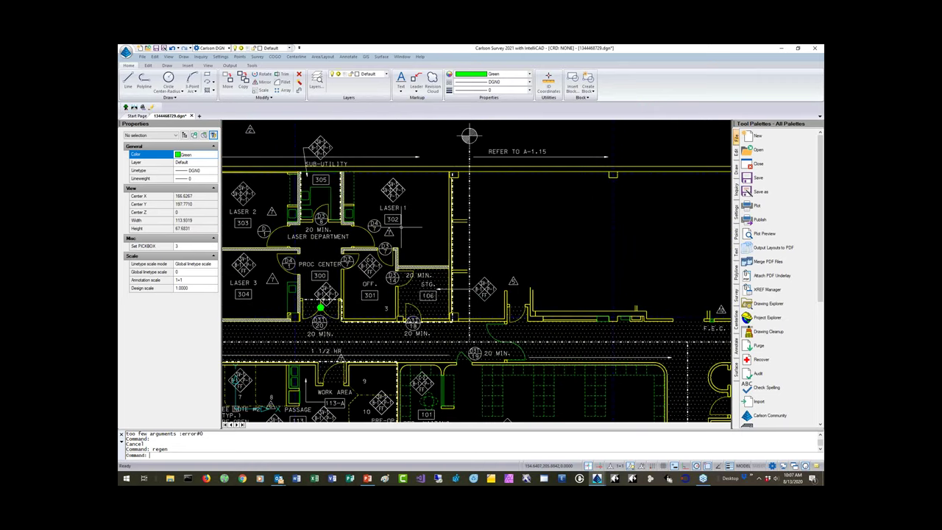
pyautogui.scroll(4, 351, 239)
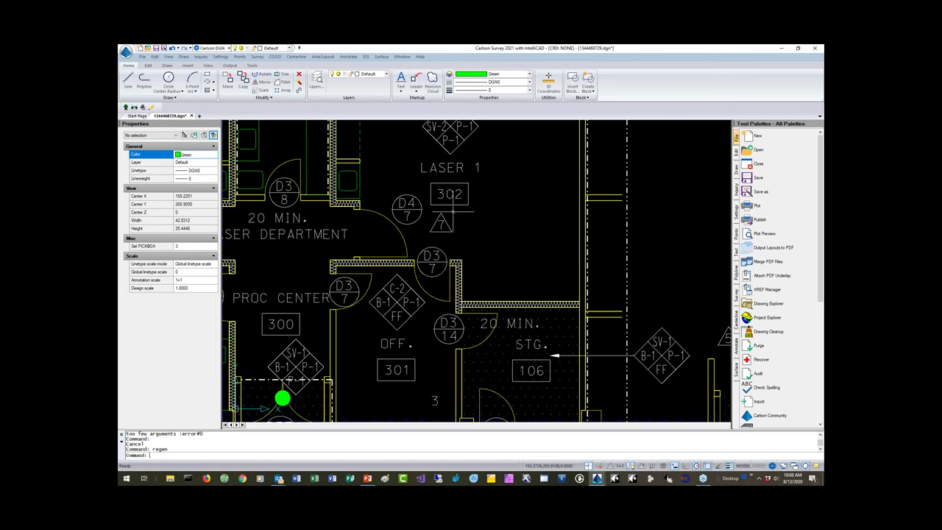
pyautogui.scroll(-3, 457, 225)
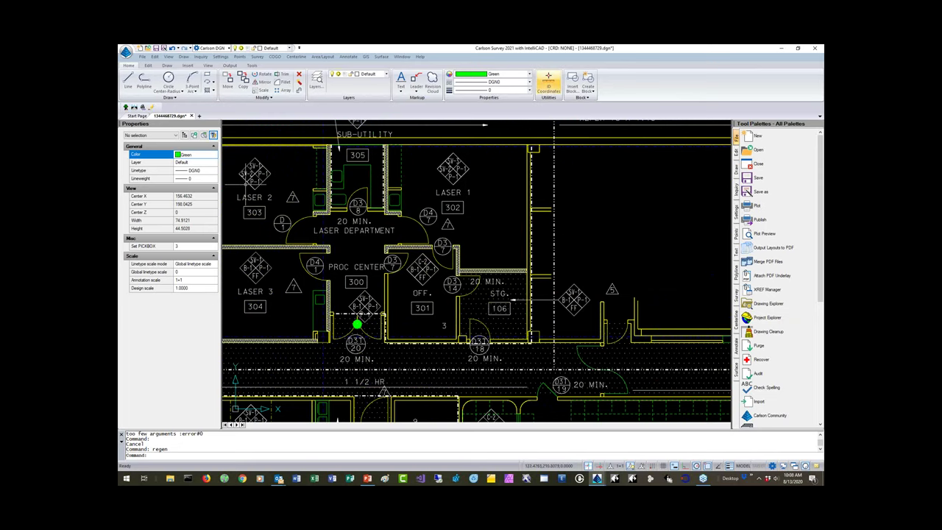
# - Hide the menu bar in the DGN workspace and view the list of available workspaces without switching
pyautogui.rightClick(667, 88)
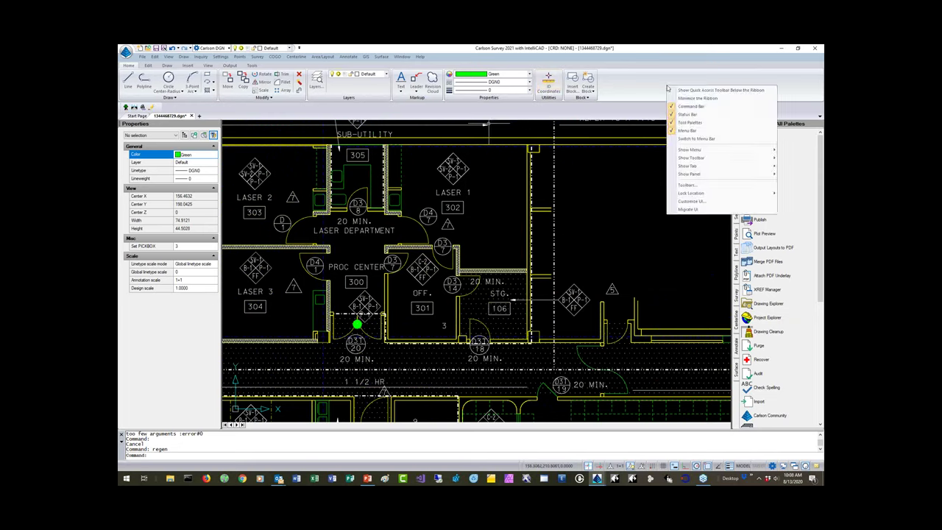
pyautogui.click(685, 130)
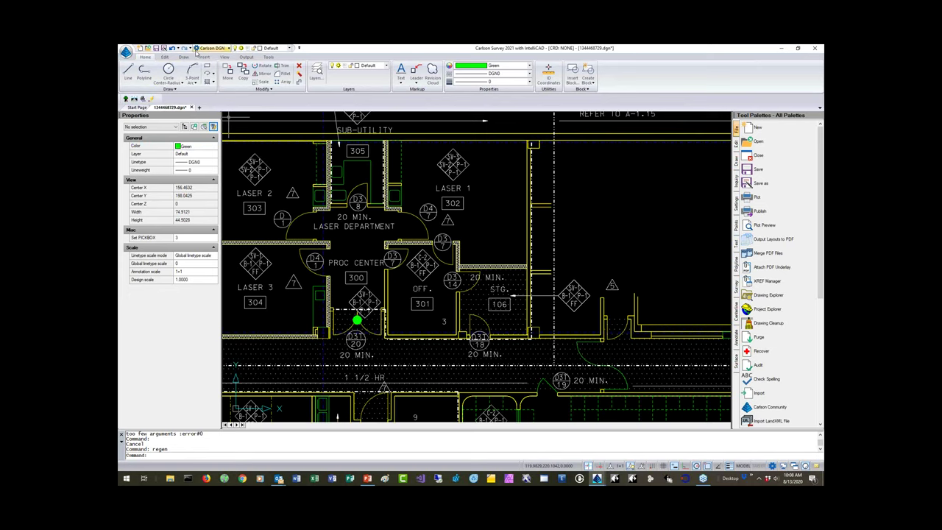
pyautogui.click(229, 48)
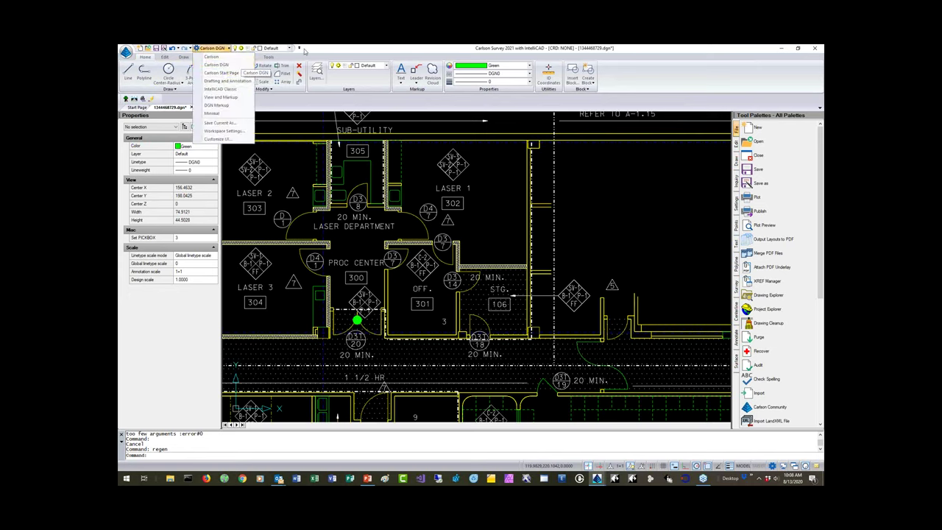
pyautogui.click(385, 52)
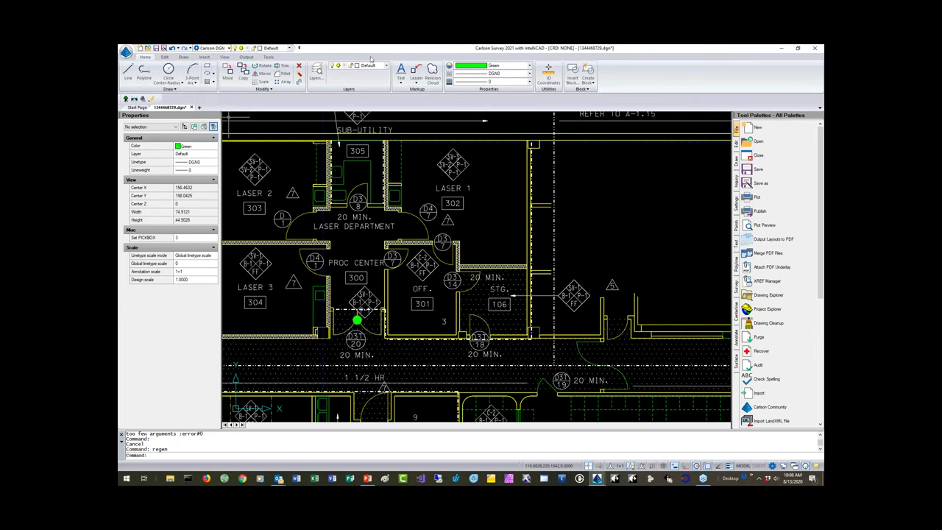
# - Open the recent drawing SDM17009-JAA-2017-PGD DETAIL.dwg from the start page and dismiss the demo mode notice
pyautogui.click(136, 108)
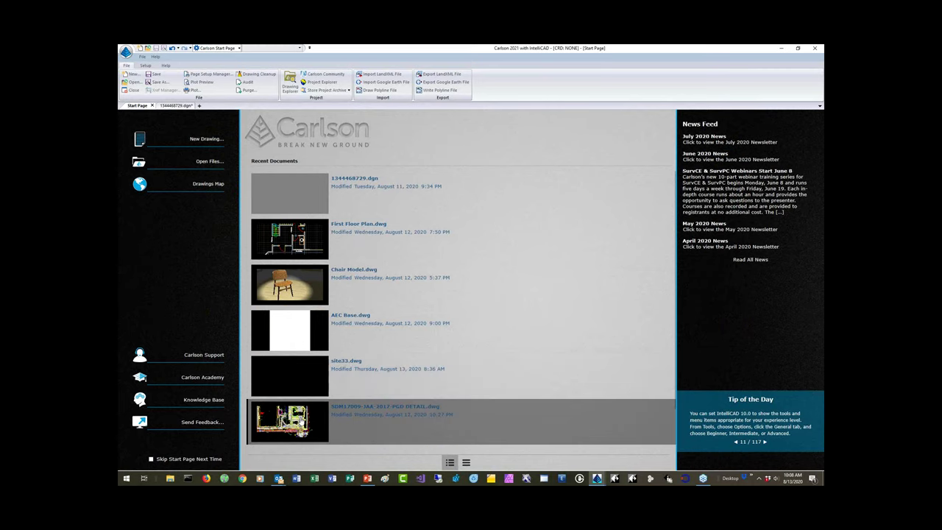
pyautogui.click(301, 421)
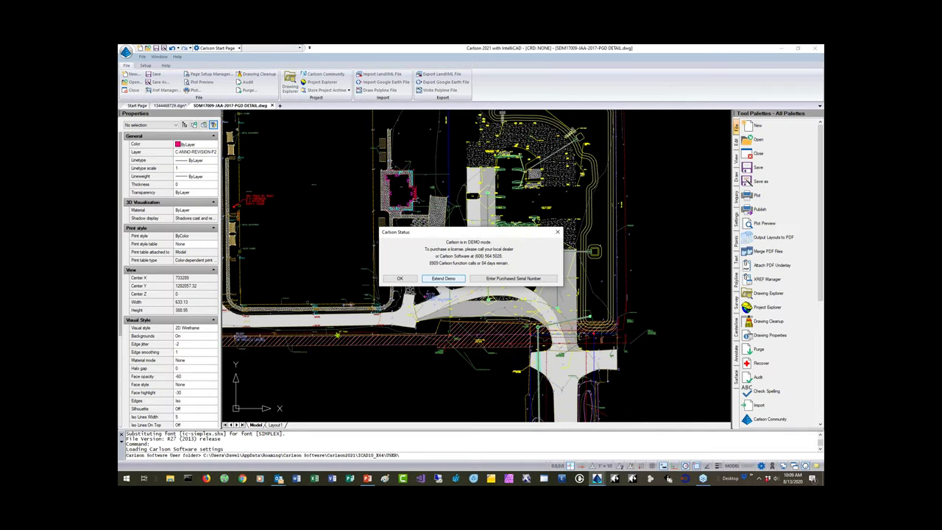
pyautogui.click(400, 278)
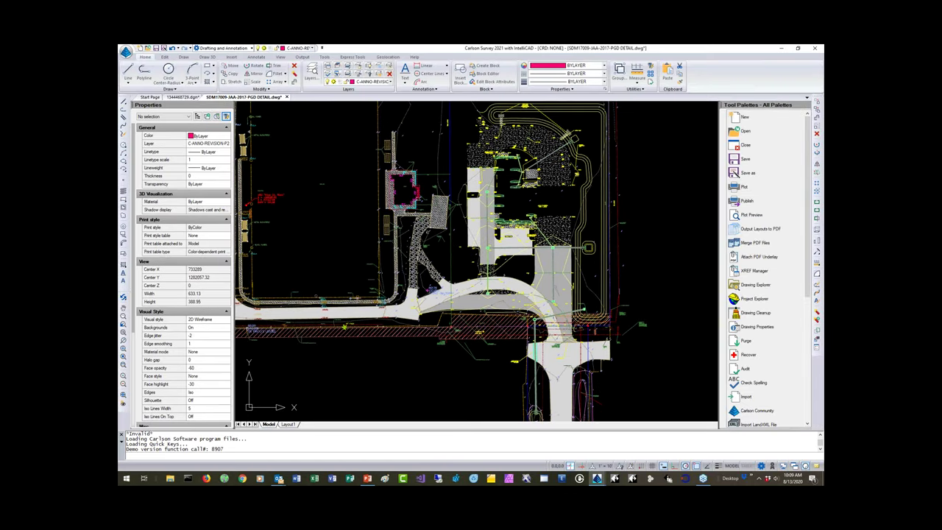
# - Switch the drawing to the Carlson workspace and hide the menu bar
pyautogui.click(250, 47)
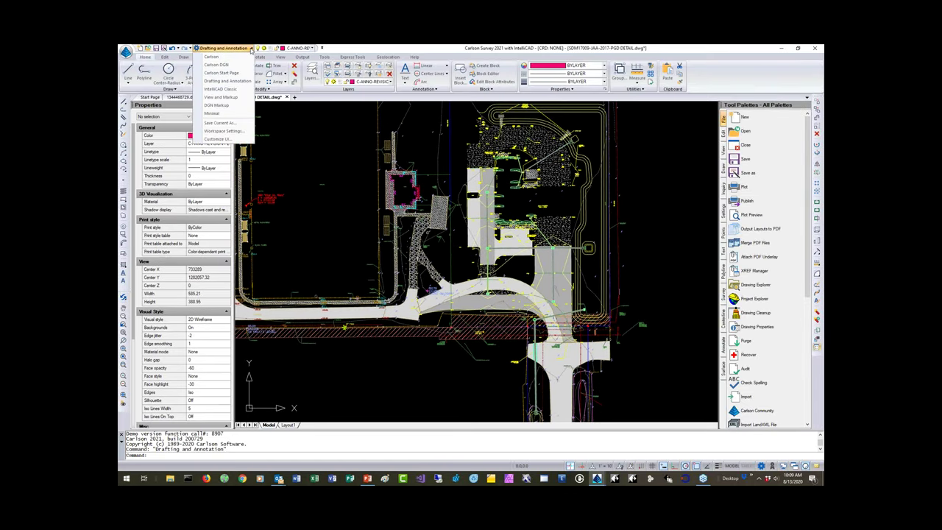
pyautogui.click(221, 65)
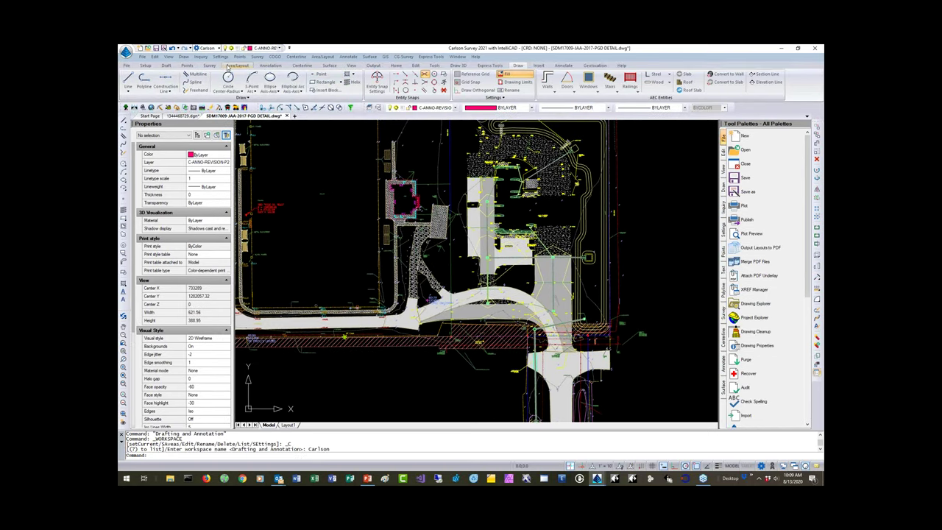
pyautogui.rightClick(651, 60)
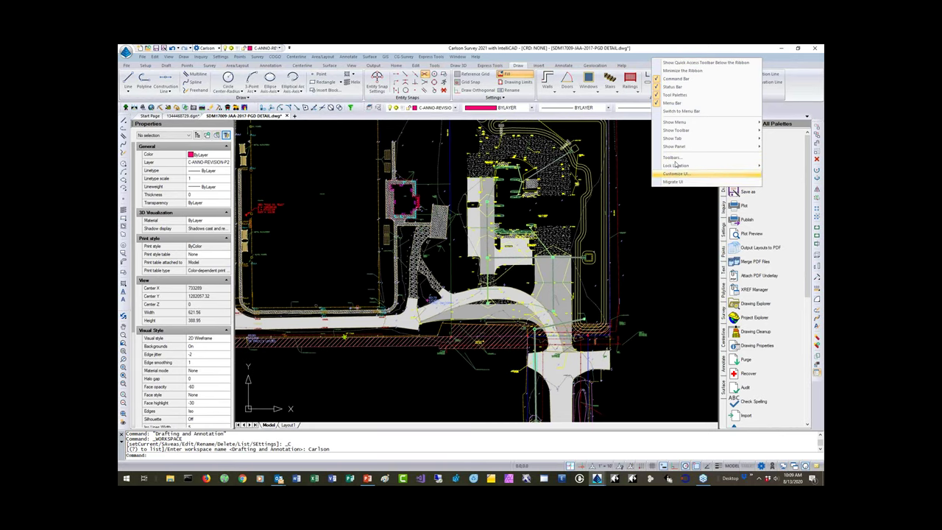
pyautogui.click(658, 104)
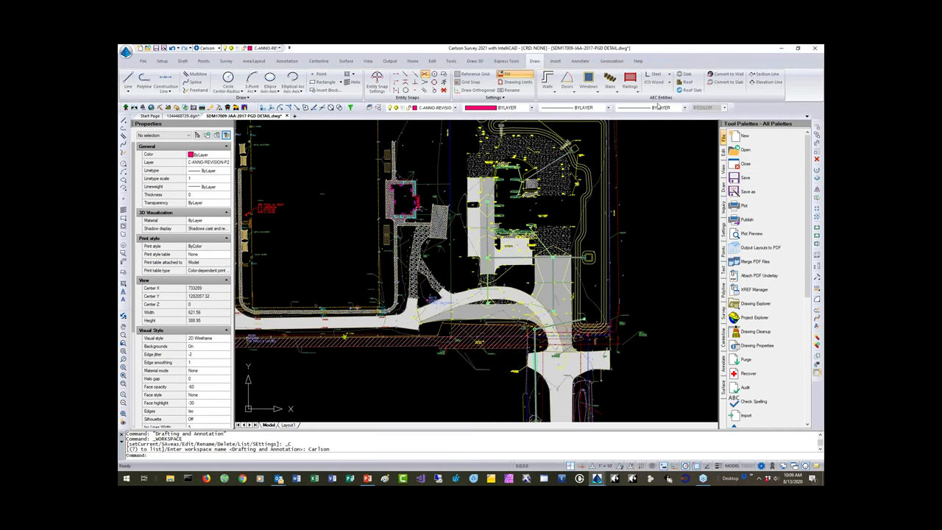
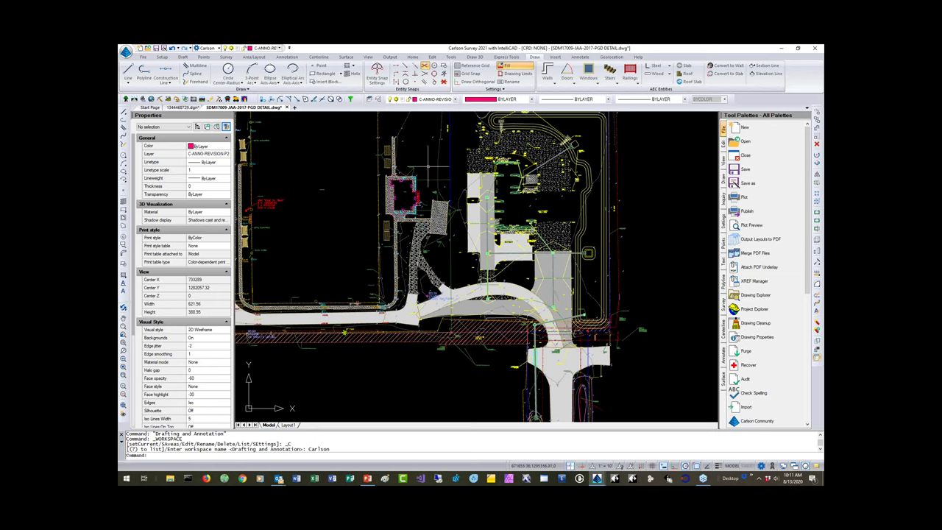
# - View the Survey, Points and Setup command groups available in the Carlson workspace
pyautogui.click(227, 57)
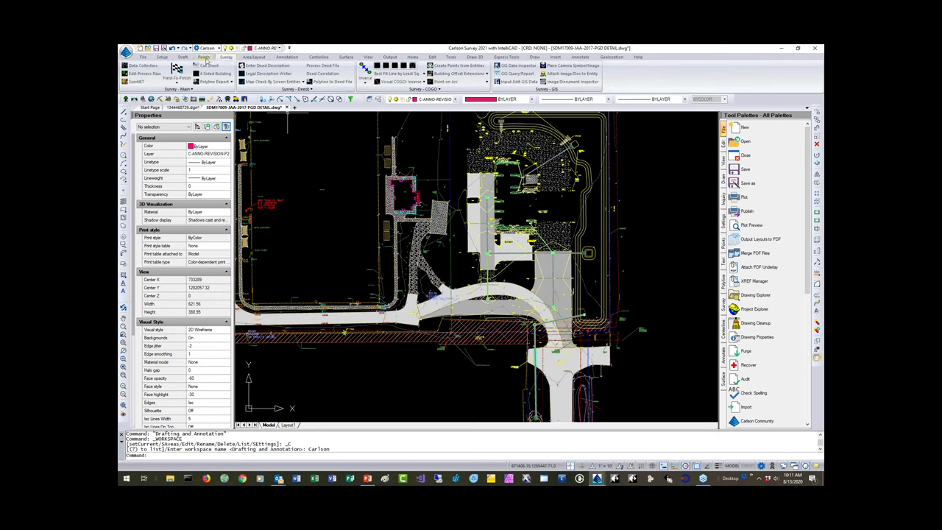
pyautogui.click(205, 58)
pyautogui.click(160, 58)
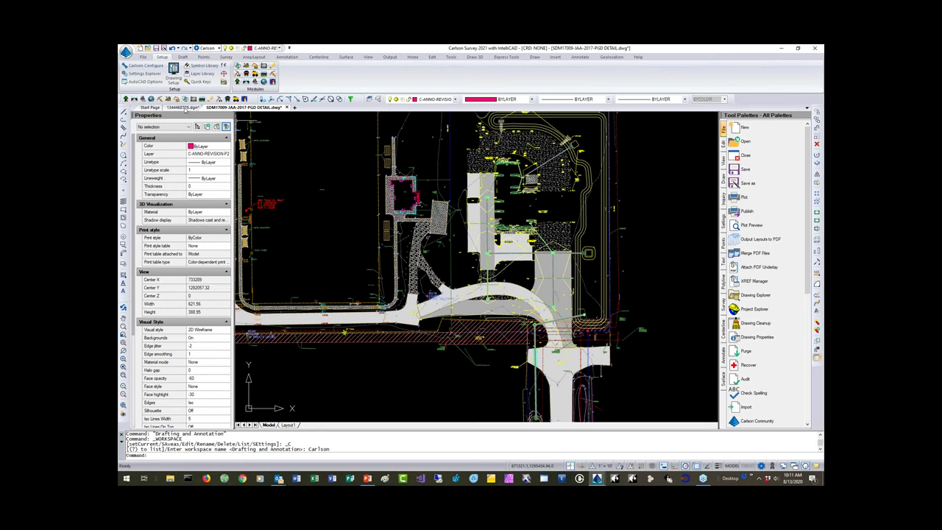
# - Close the drawing 1344468729.dgn without saving its changes
pyautogui.click(185, 109)
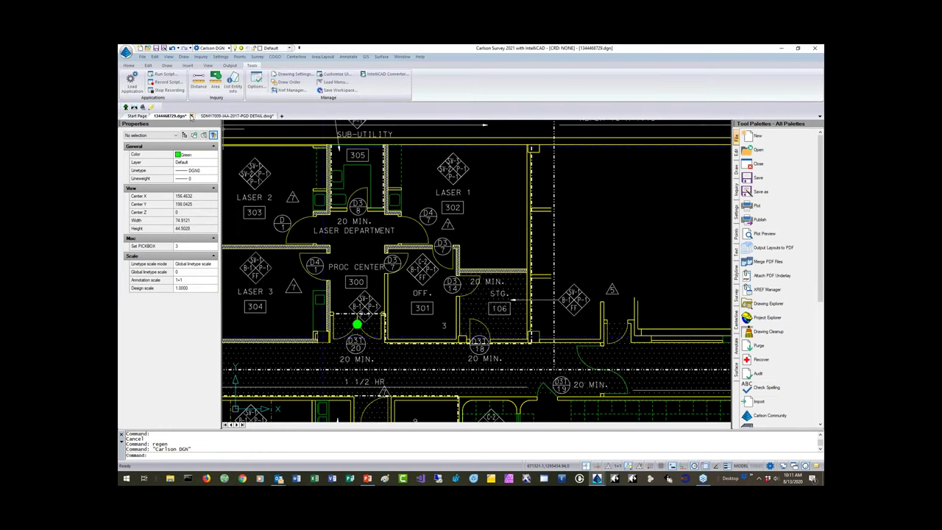
pyautogui.click(192, 116)
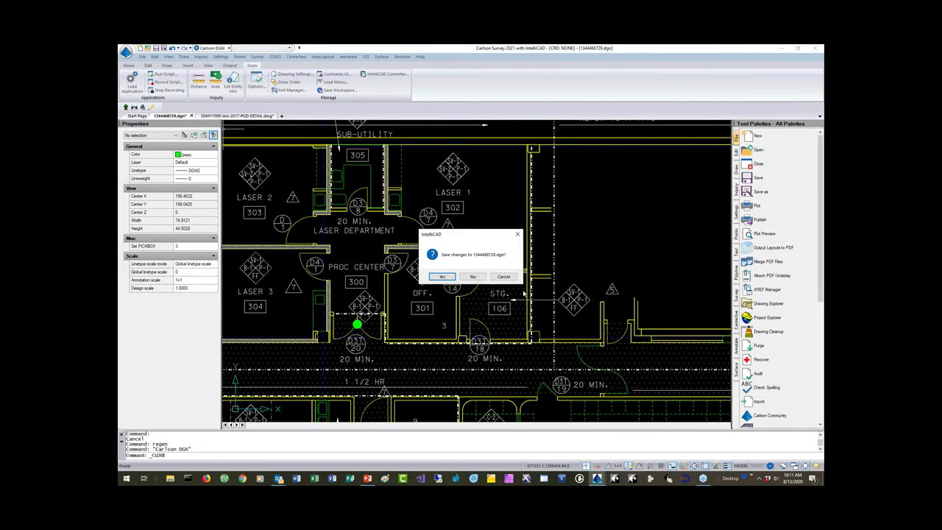
pyautogui.click(474, 277)
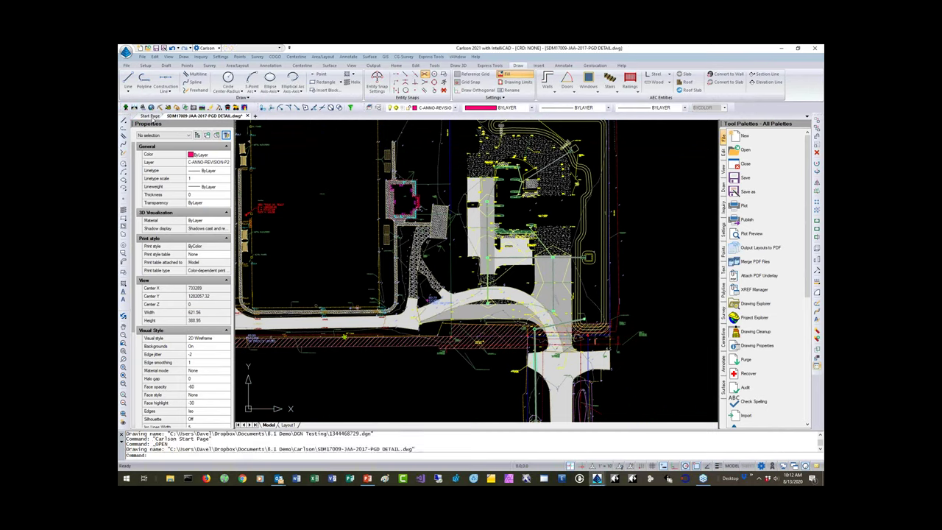
# - Reopen 1344468729.dgn from the recent documents on the start page, dismissing the demo mode notice, and enlarge the floor plan
pyautogui.click(150, 116)
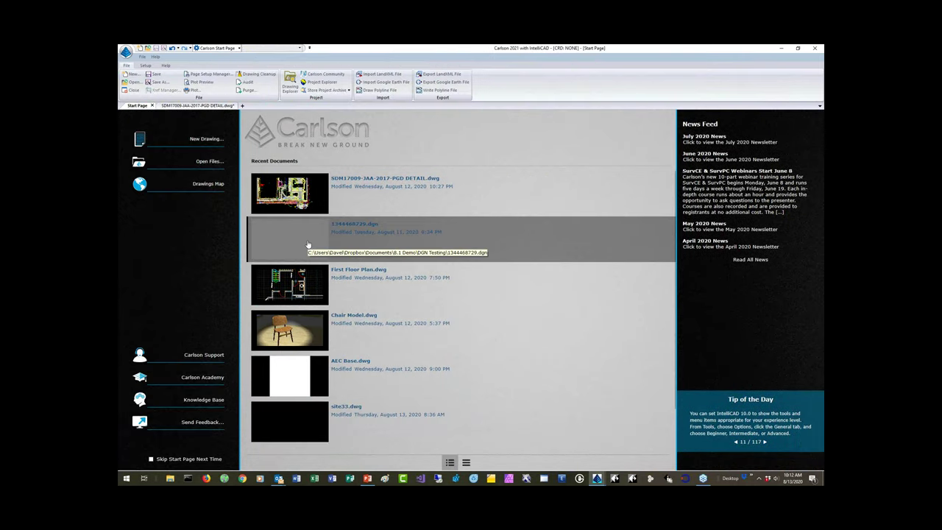
pyautogui.click(308, 245)
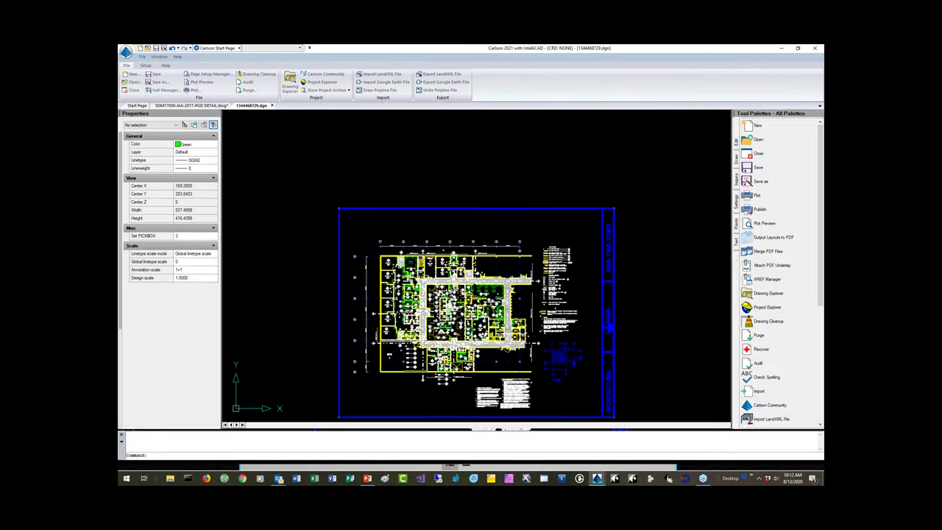
pyautogui.click(400, 278)
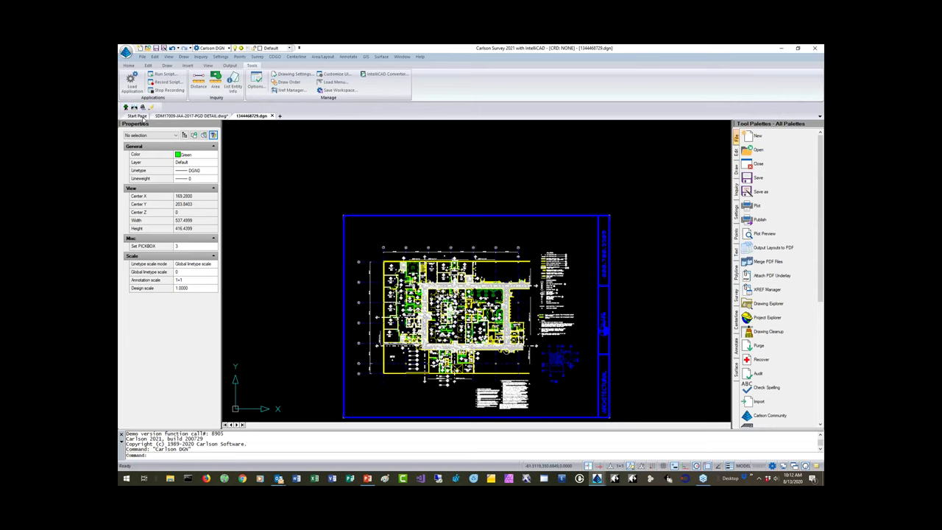
pyautogui.scroll(2, 504, 353)
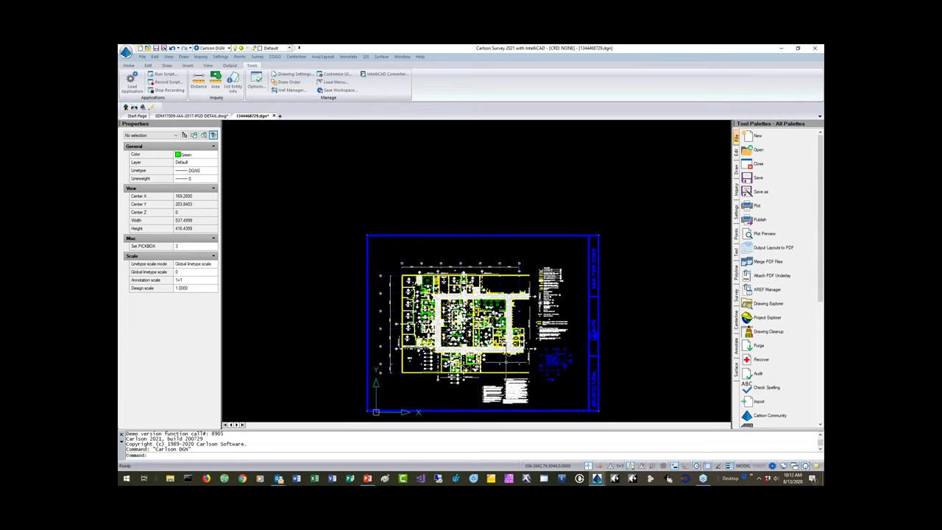
pyautogui.scroll(3, 507, 352)
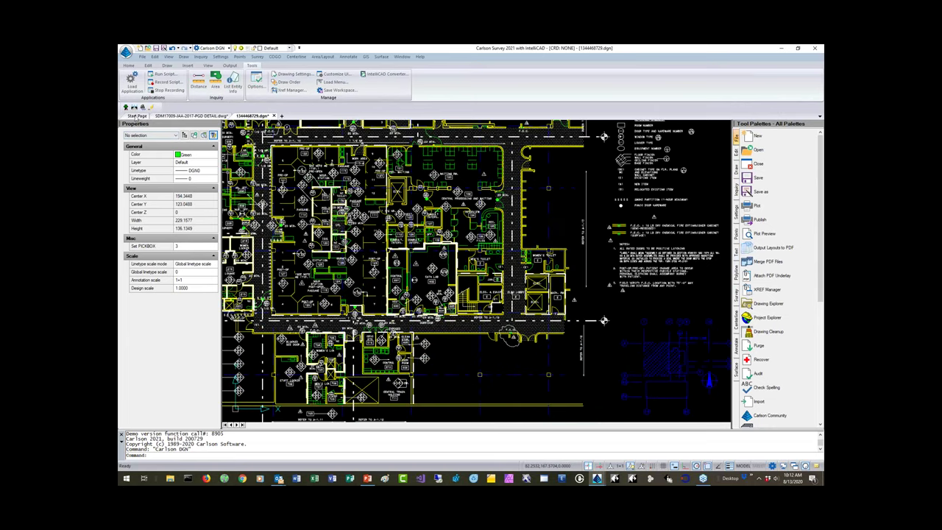
# - Open the recent drawing AEC Base.dwg, dismiss the demo mode notice, and view the list of available workspaces without switching
pyautogui.click(134, 116)
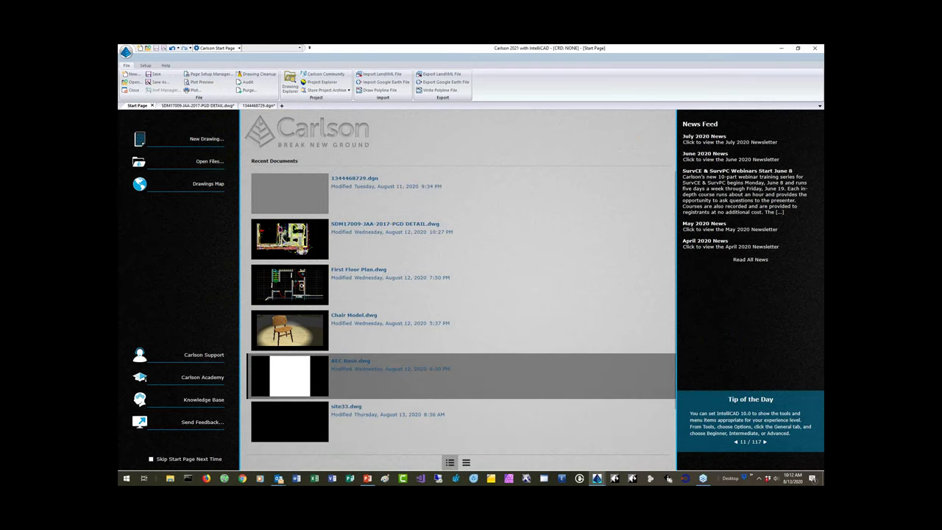
pyautogui.click(350, 360)
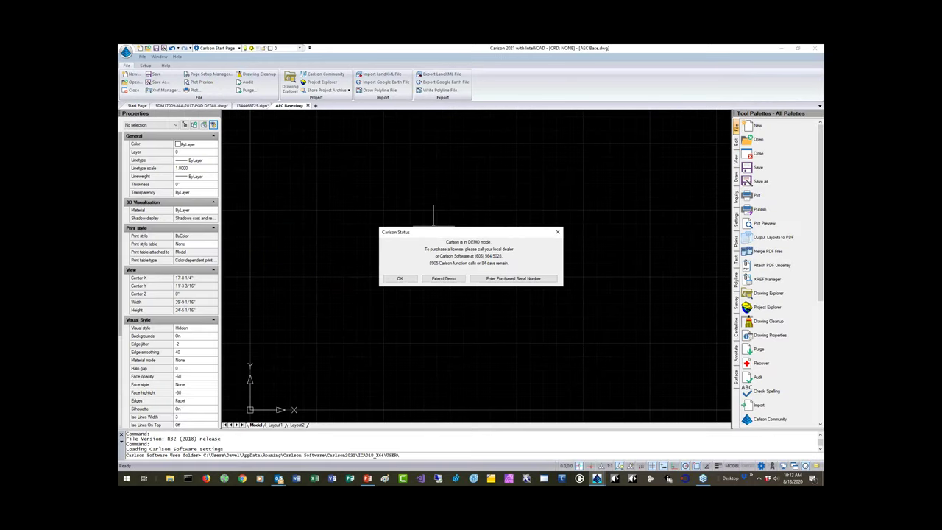
pyautogui.click(399, 278)
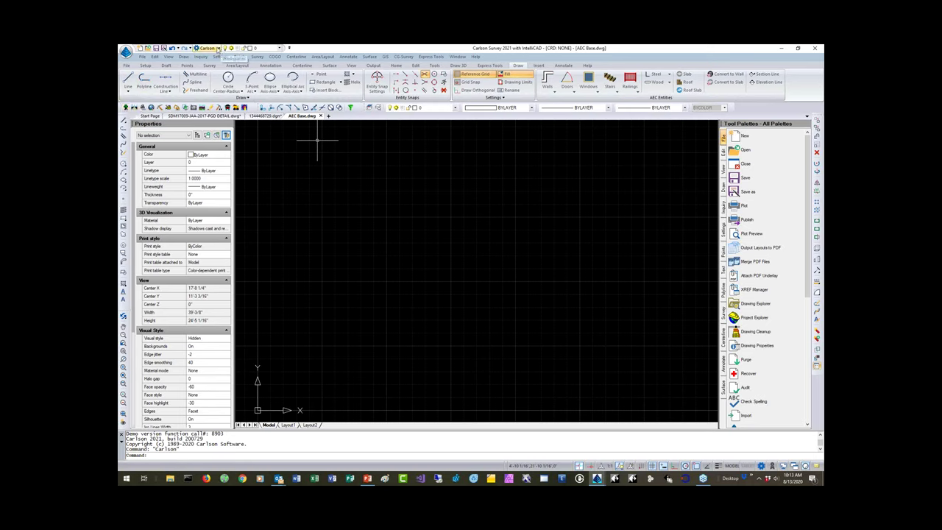
pyautogui.click(218, 49)
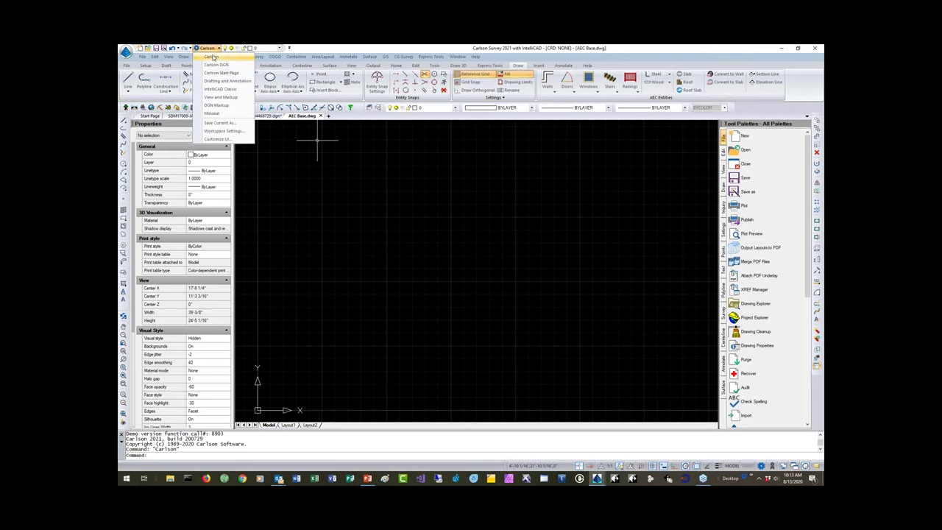
pyautogui.click(377, 49)
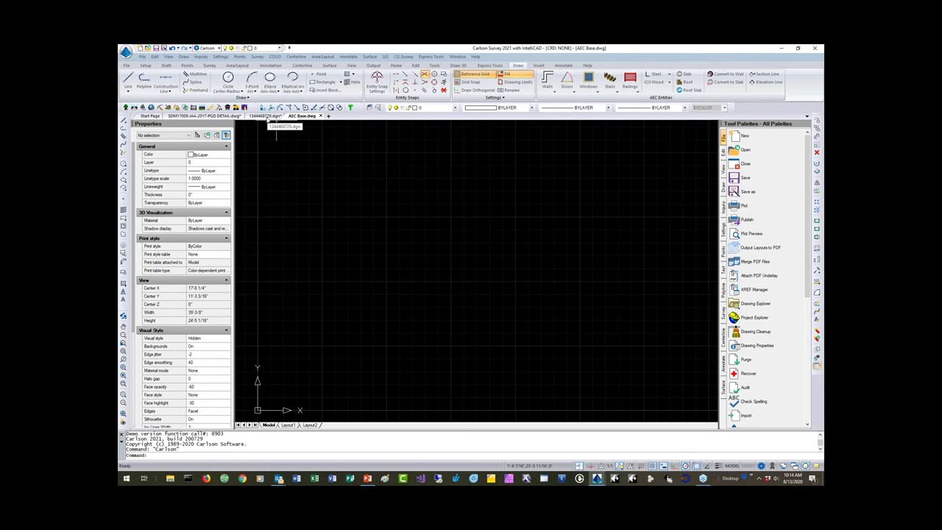
# - Return to the 1344468729.dgn drawing and try to evaluate the LISP expression (entget) on the command line
pyautogui.click(266, 116)
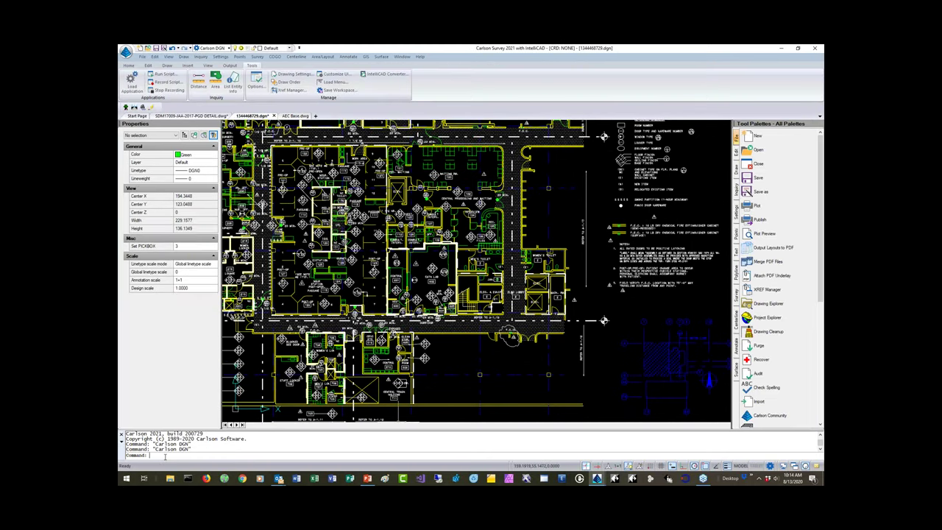
pyautogui.write('(en')
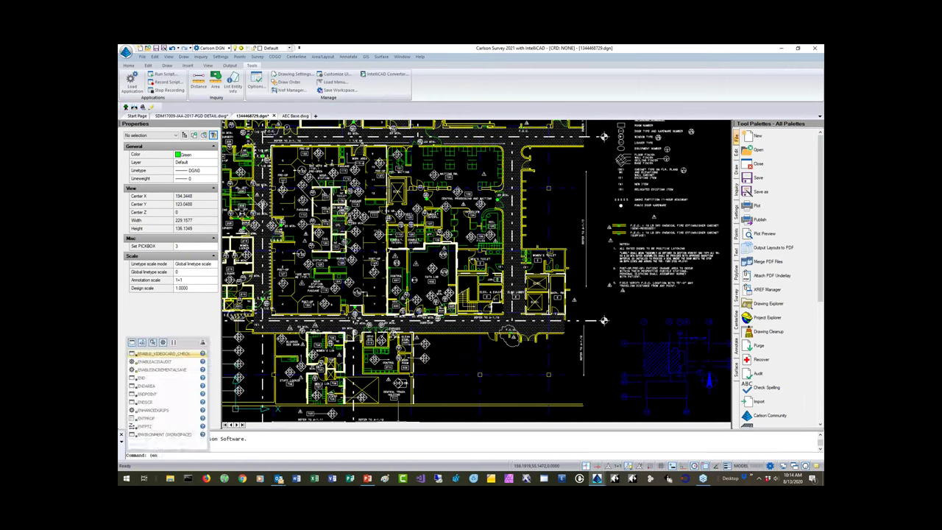
pyautogui.write('tg')
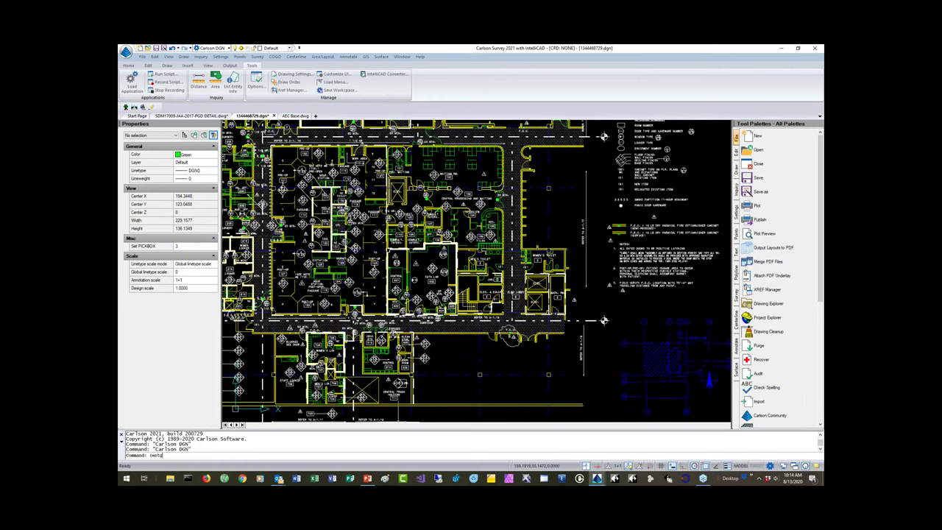
pyautogui.write('et)')
pyautogui.press('Return')
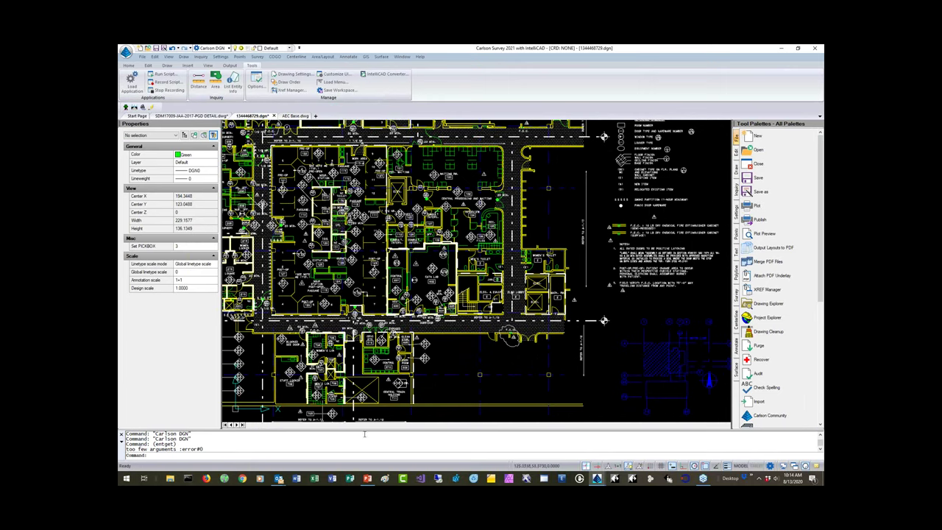
# - Try to evaluate (entget (car (entsel))) on a line in the floor plan
pyautogui.write('entget (car (entsel)))')
pyautogui.press('Return')
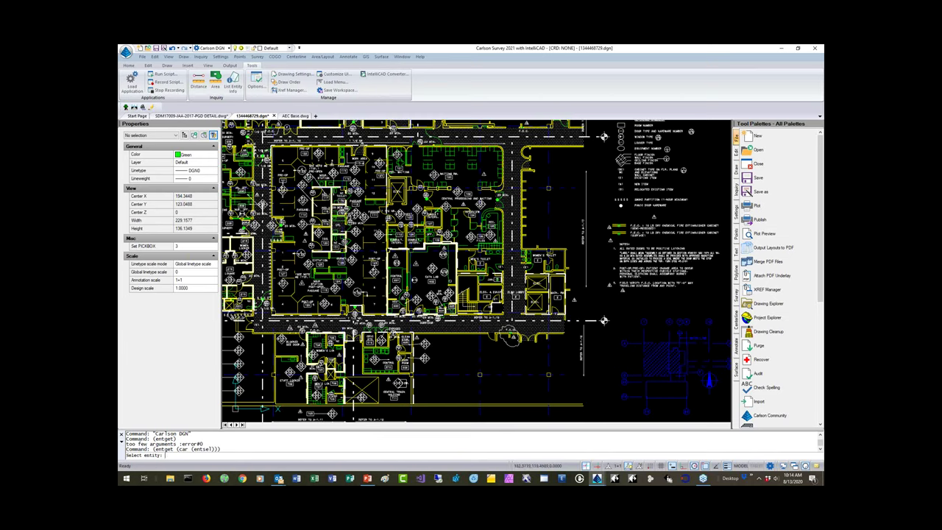
pyautogui.click(458, 289)
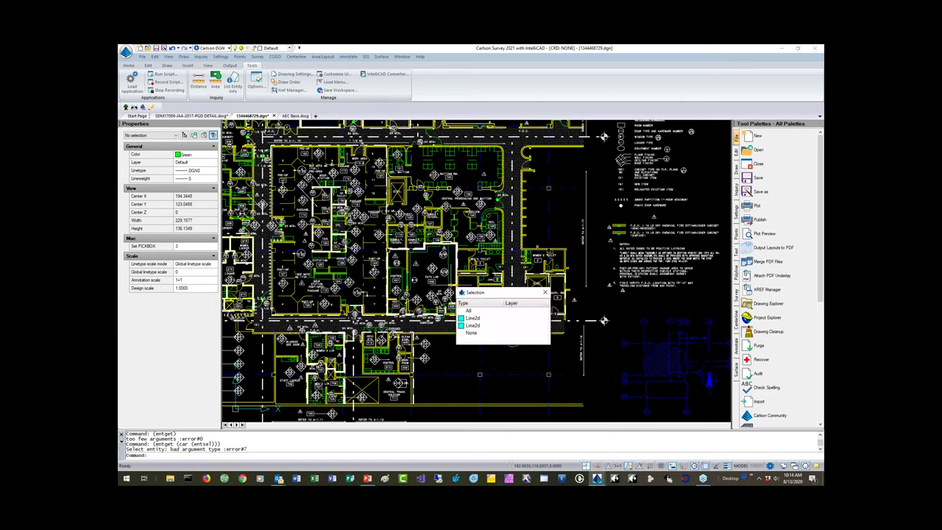
pyautogui.click(476, 319)
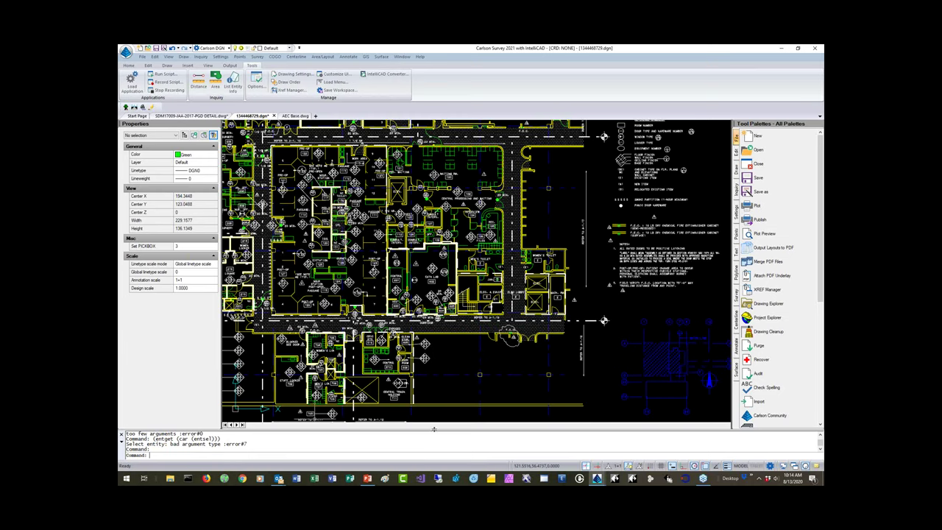
# - Evaluate (entget (car (entsel))) again on the blue horizontal grid line below the building's lower corridor to list its entity data
pyautogui.press('Up')
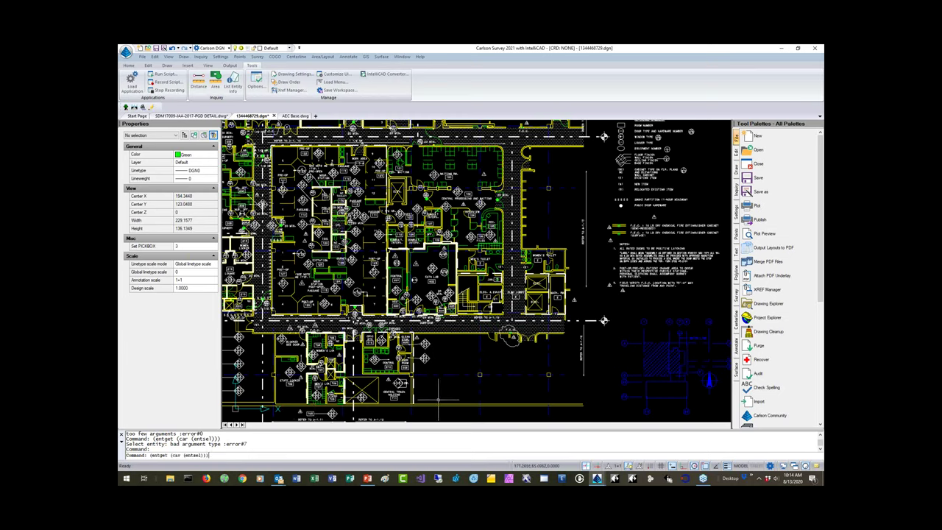
pyautogui.press('Return')
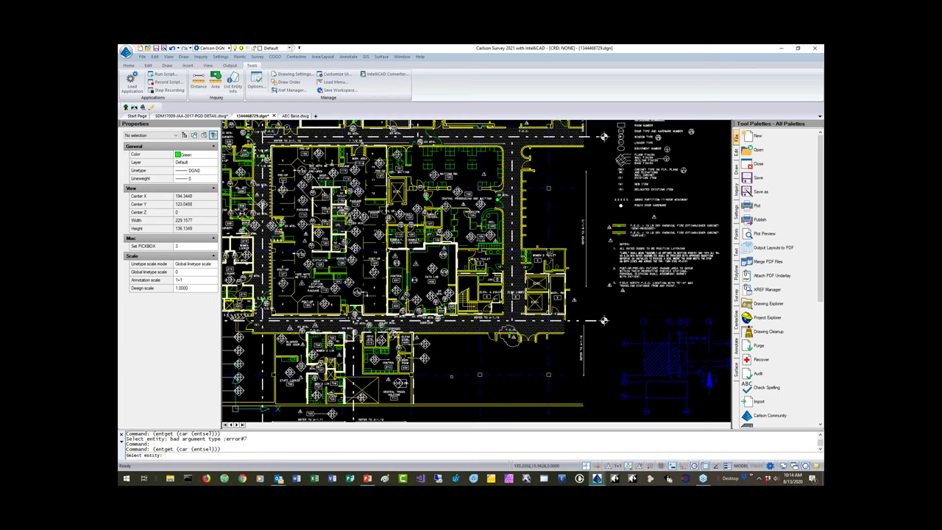
pyautogui.click(451, 374)
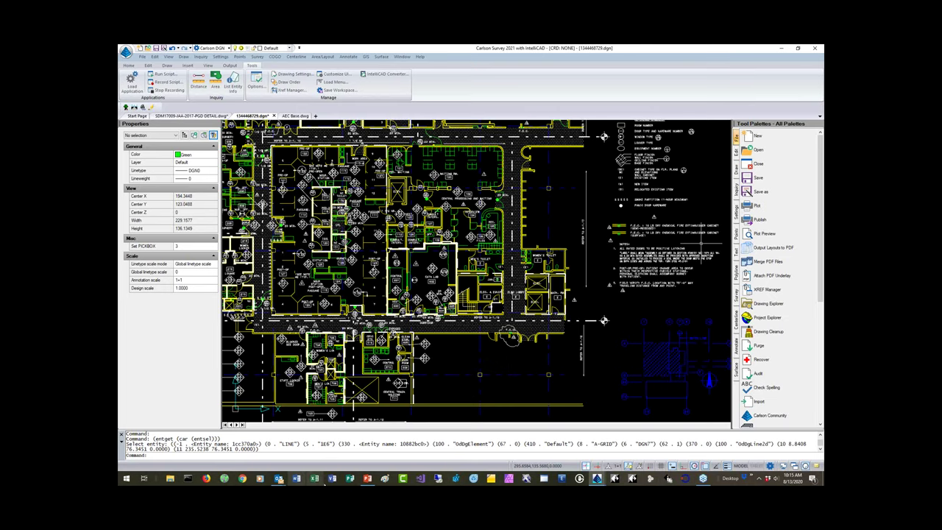
# - Switch to the PowerPoint presentation and display the slide "What's Next for IntelliCAD?"
pyautogui.moveTo(367, 478)
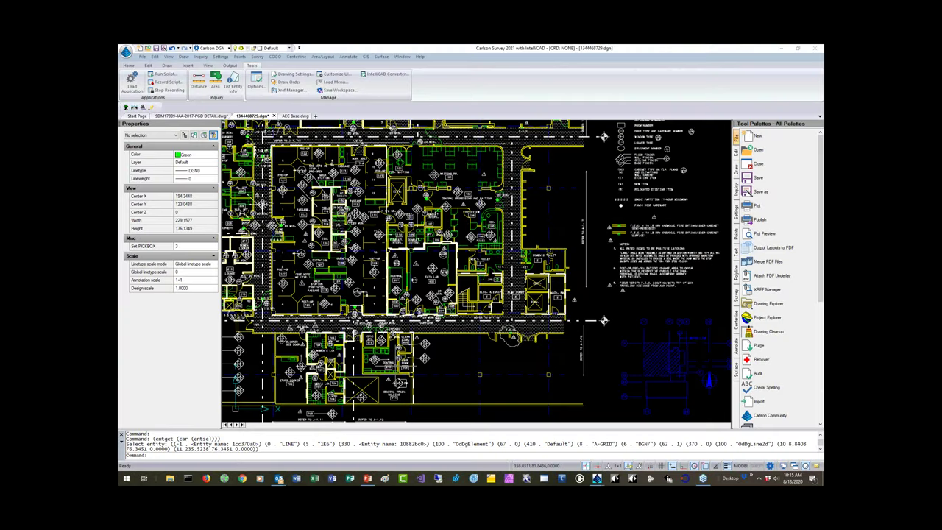
pyautogui.click(370, 435)
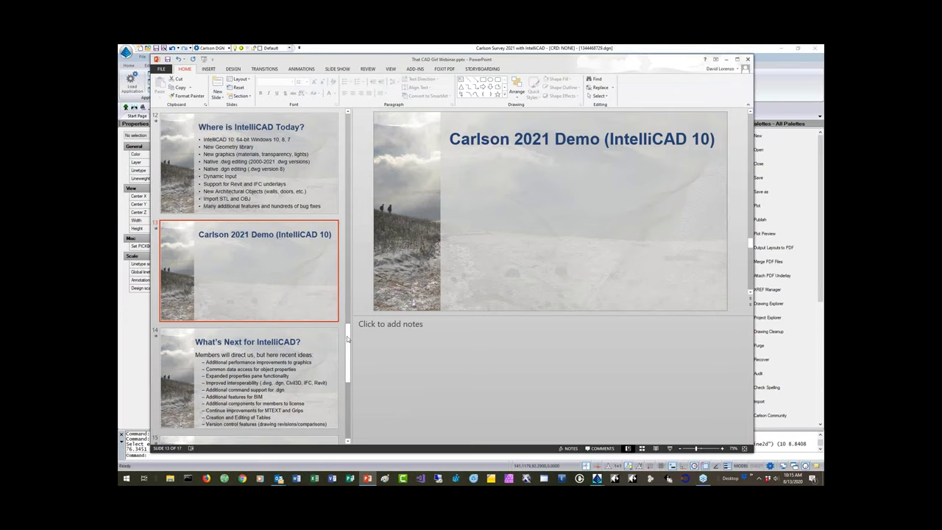
pyautogui.scroll(-1, 287, 324)
pyautogui.click(284, 316)
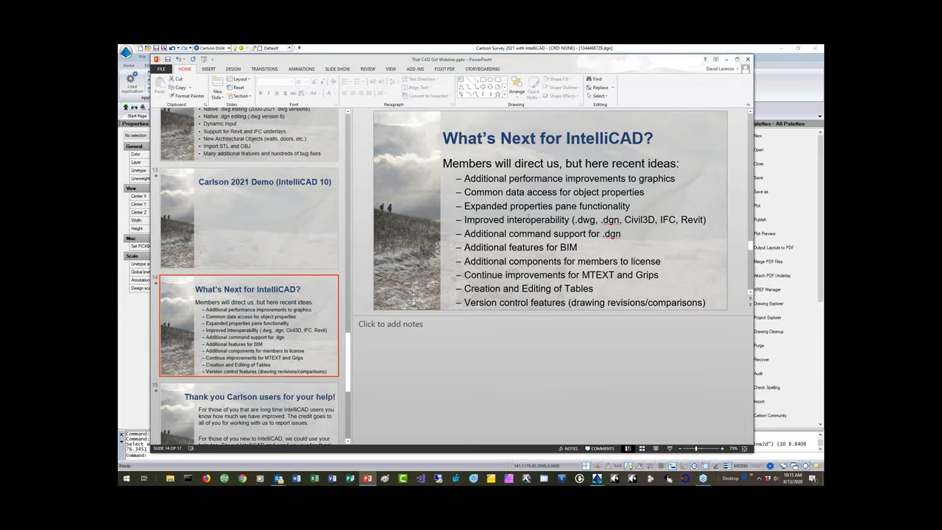